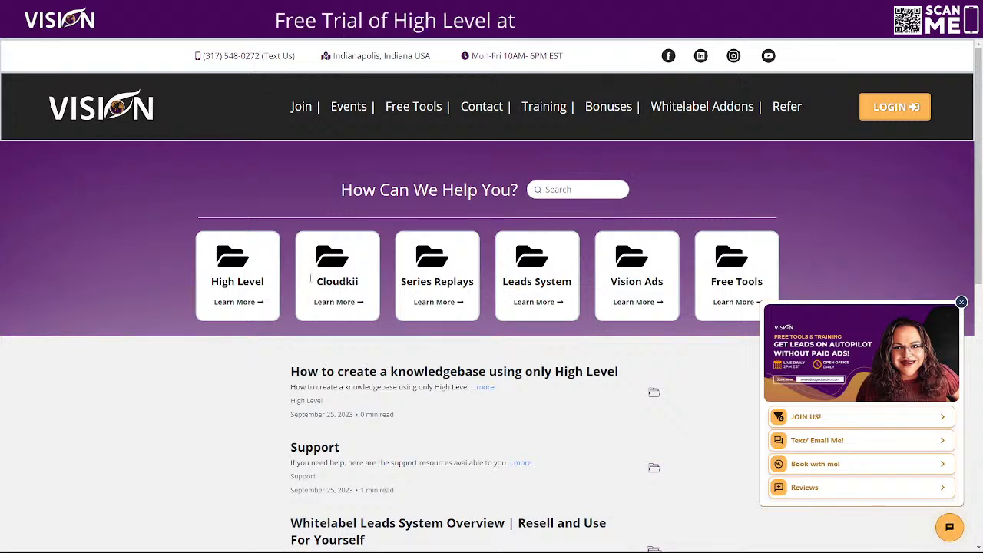
Open the training site in a new browser tab and look through its list of courses.
left_click(234, 304)
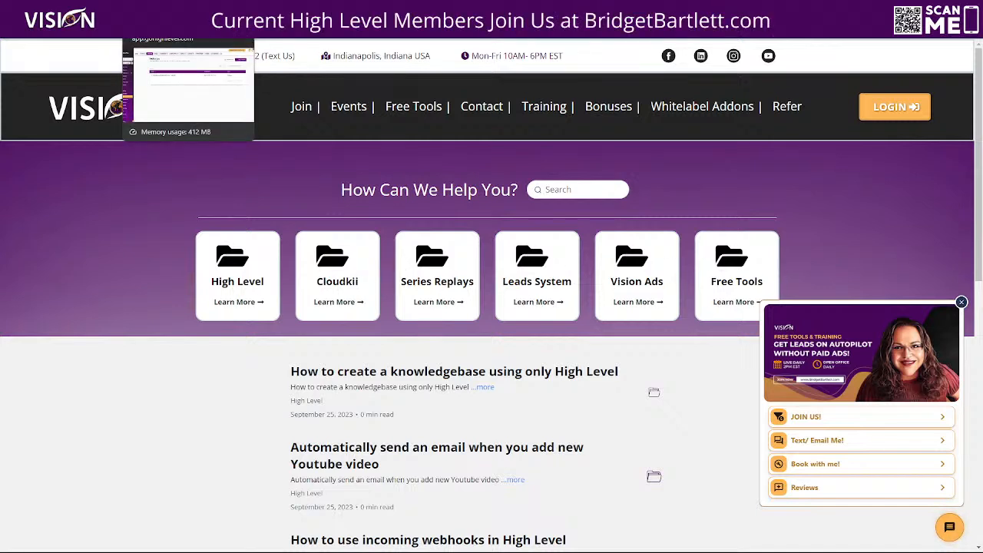
key("ctrl+t")
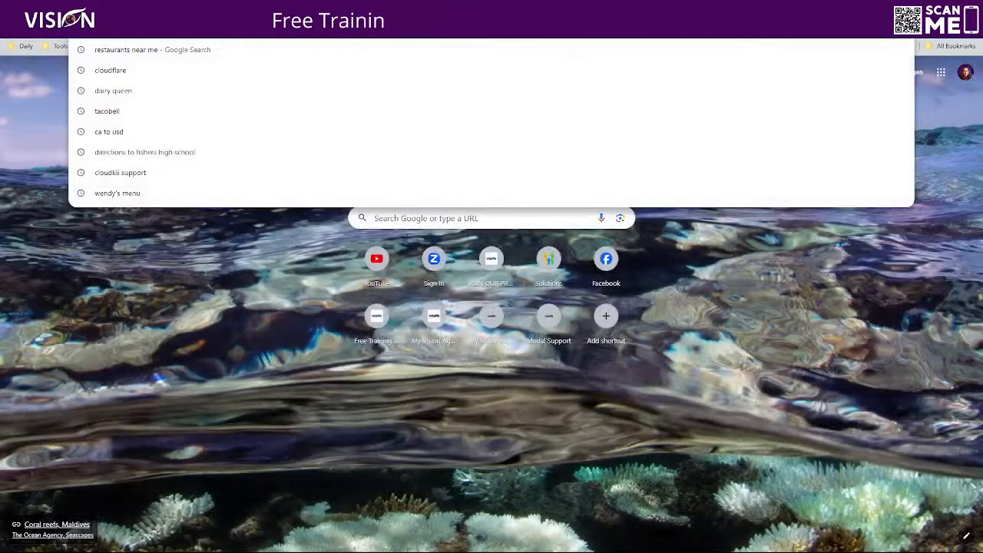
type("TRA")
key("Return")
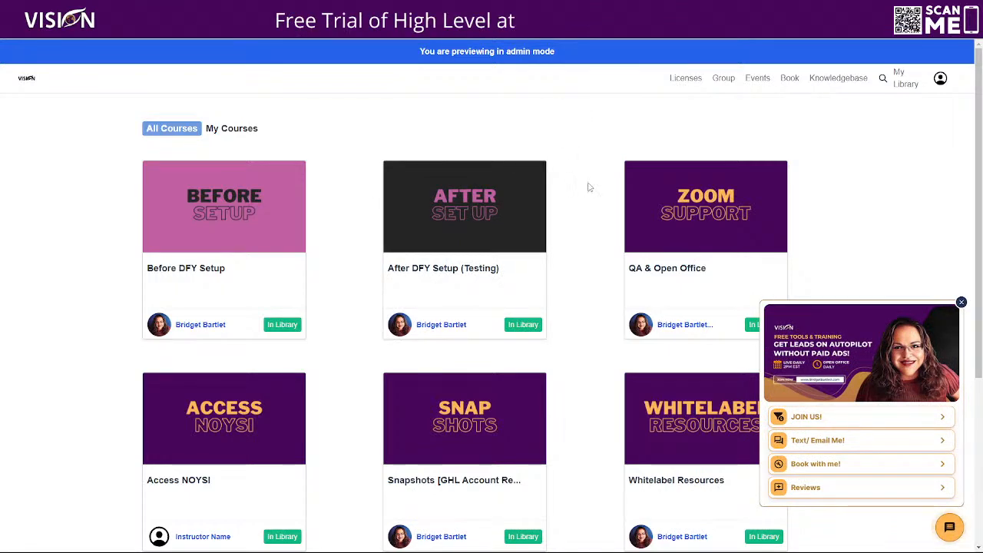
scroll(590, 198, "down", 1)
scroll(592, 194, "up", 1)
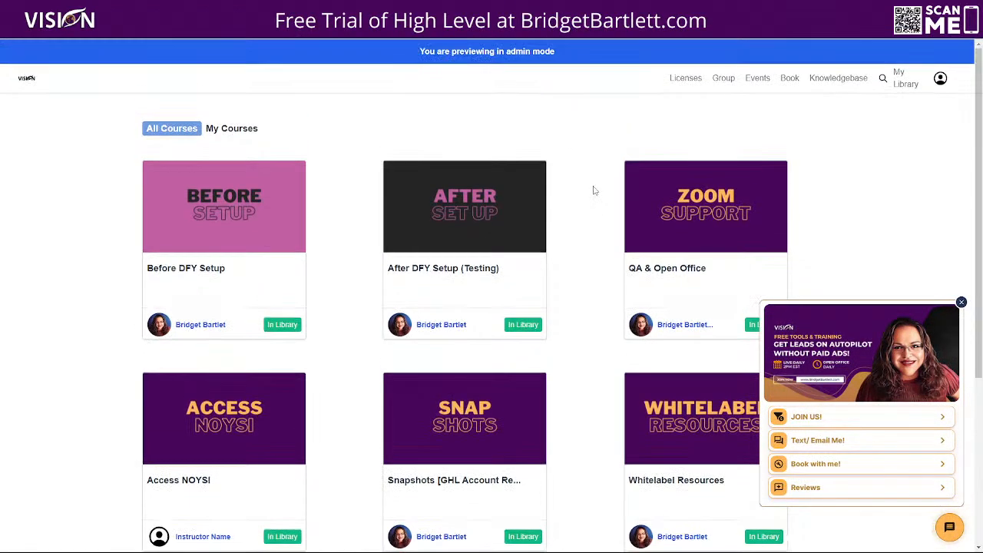
scroll(588, 223, "down", 1)
scroll(593, 240, "down", 3)
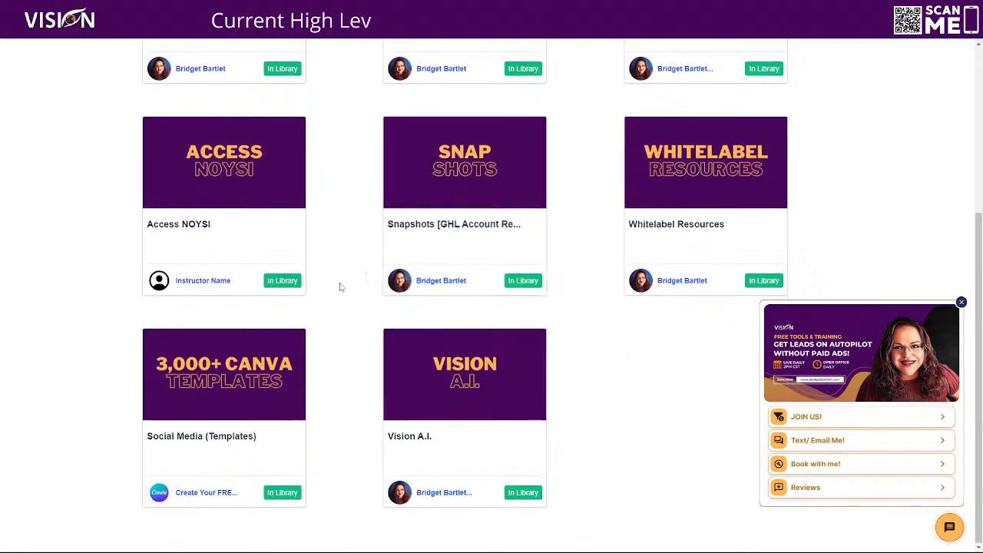
Open the "Snapshots [GHL Account Required]" course and go to its Knowledgebase lesson.
left_click(474, 188)
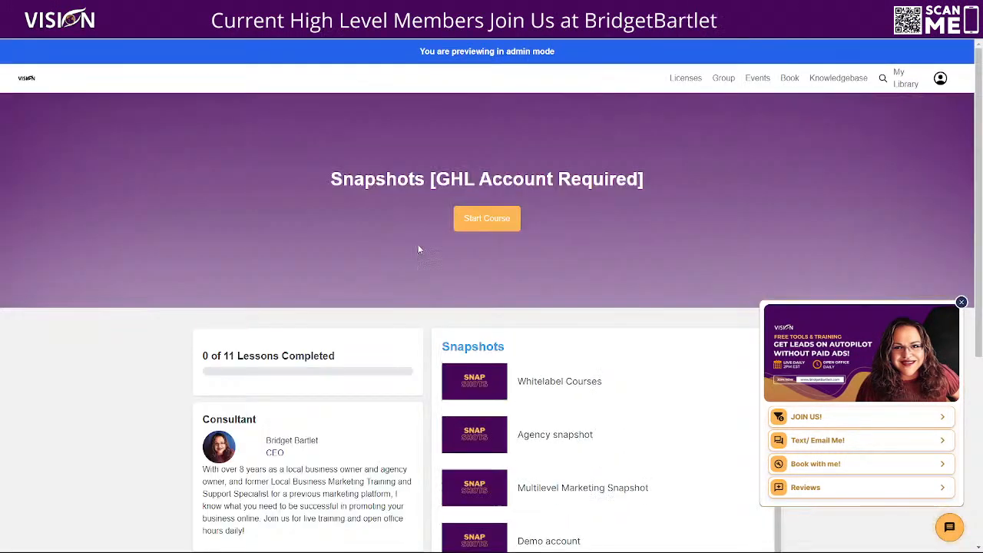
scroll(685, 191, "down", 5)
scroll(651, 277, "down", 2)
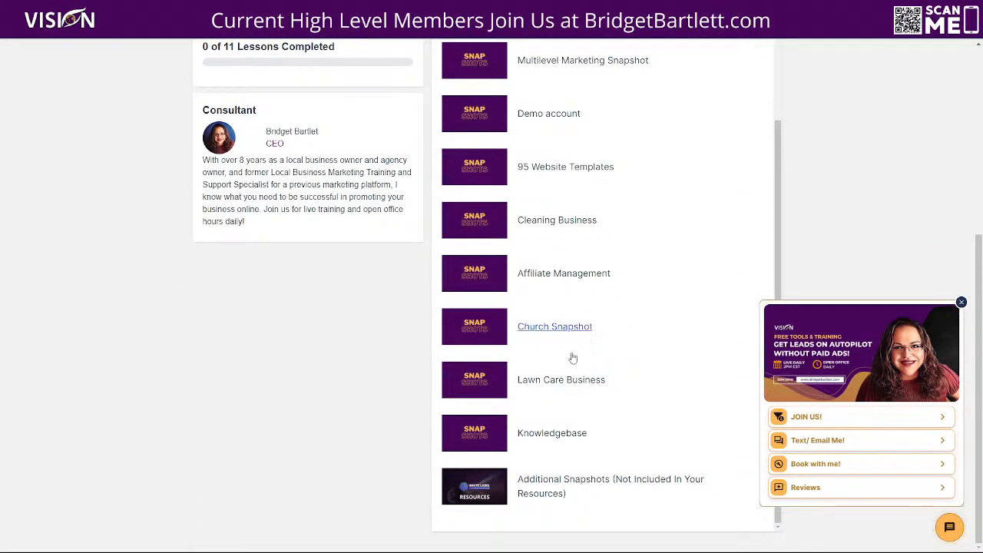
left_click(522, 434)
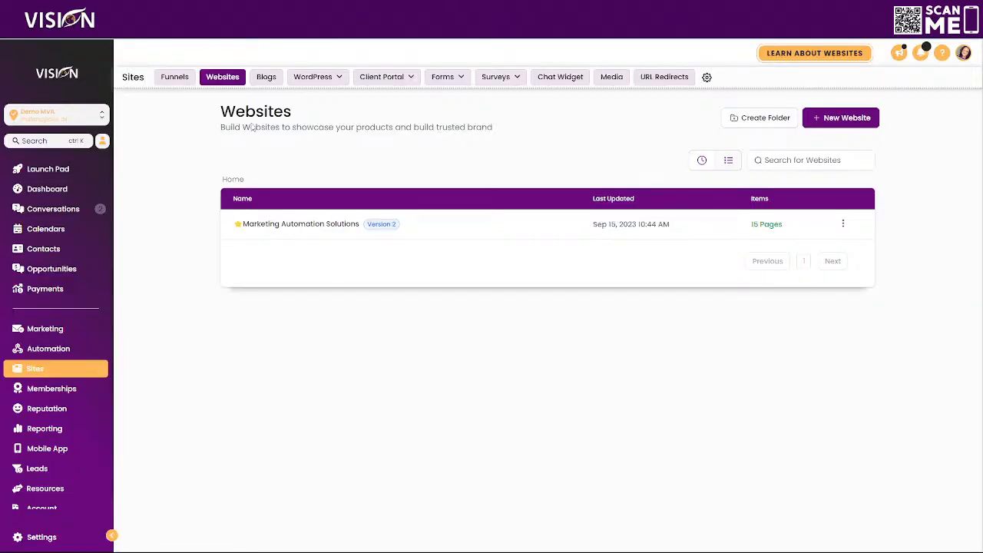
Start a new blog post in the Blogs section of the demo account's Sites area.
left_click(267, 77)
mouse_move(290, 81)
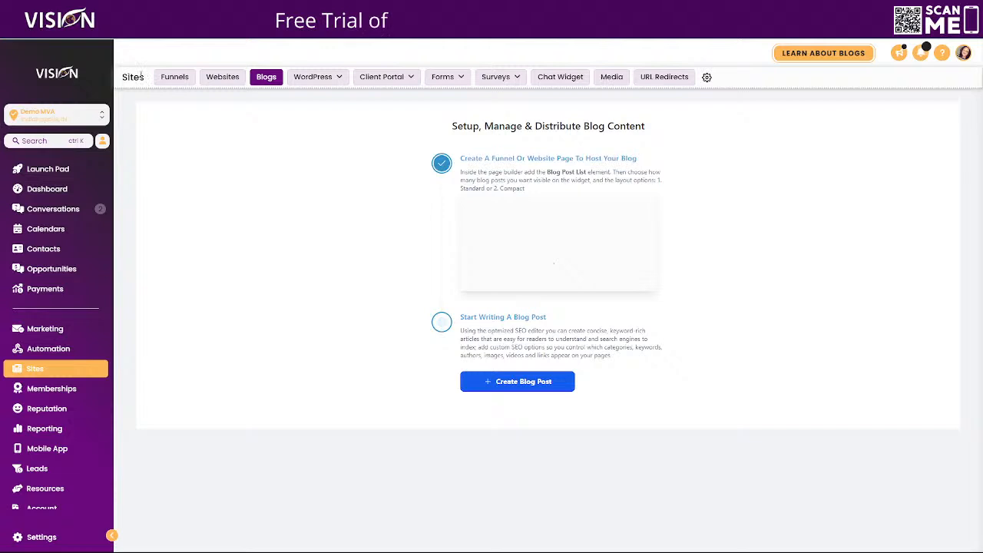
left_click(522, 391)
Enter "Article 1" as the title of the new blog post.
left_click(478, 219)
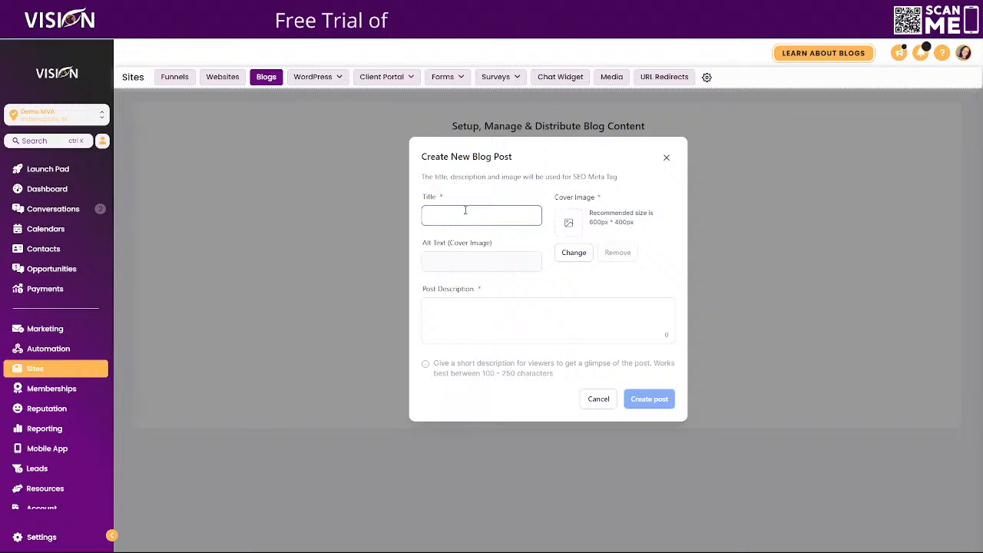
type("RT")
key("BackSpace")
key("BackSpace")
key("BackSpace")
key("BackSpace")
key("BackSpace")
key("BackSpace")
key("BackSpace")
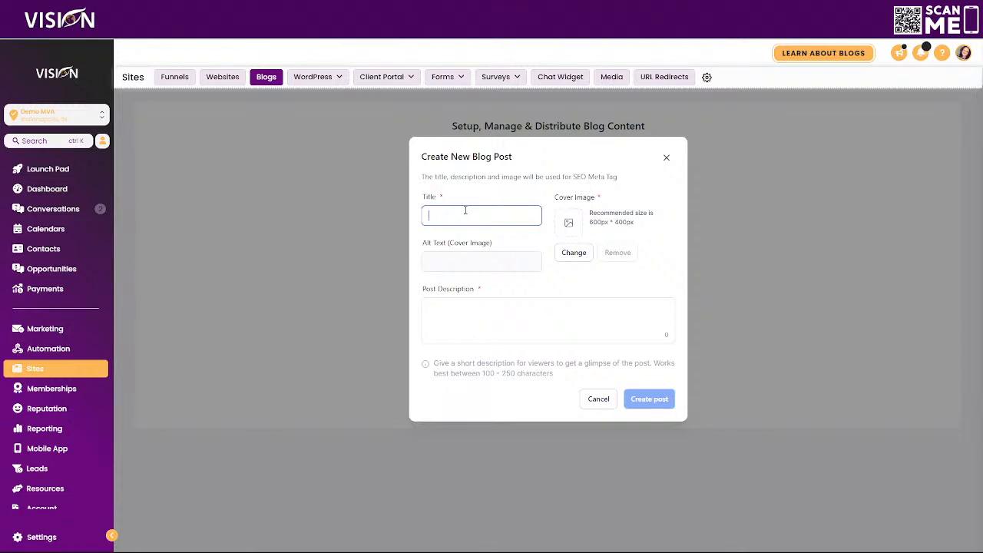
type("Art")
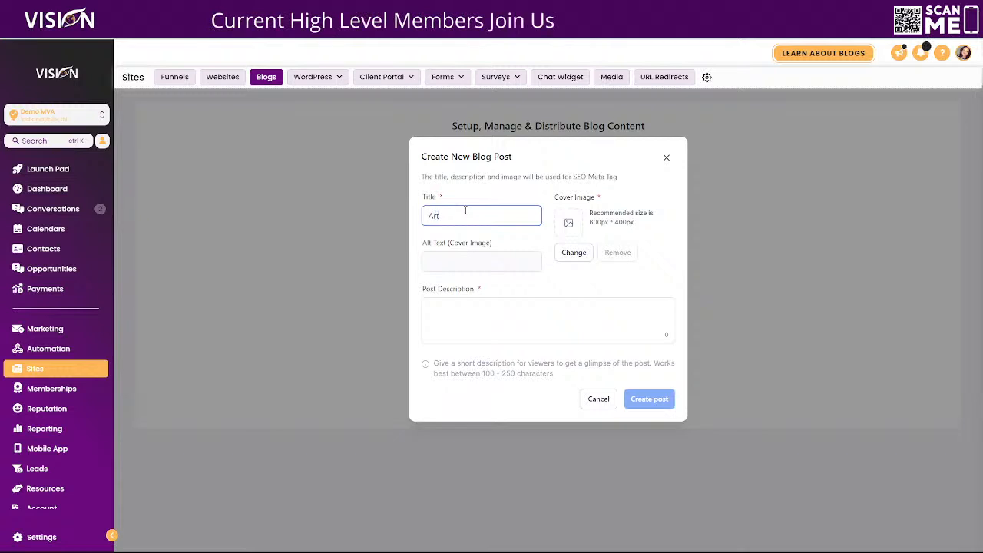
type("icle 1")
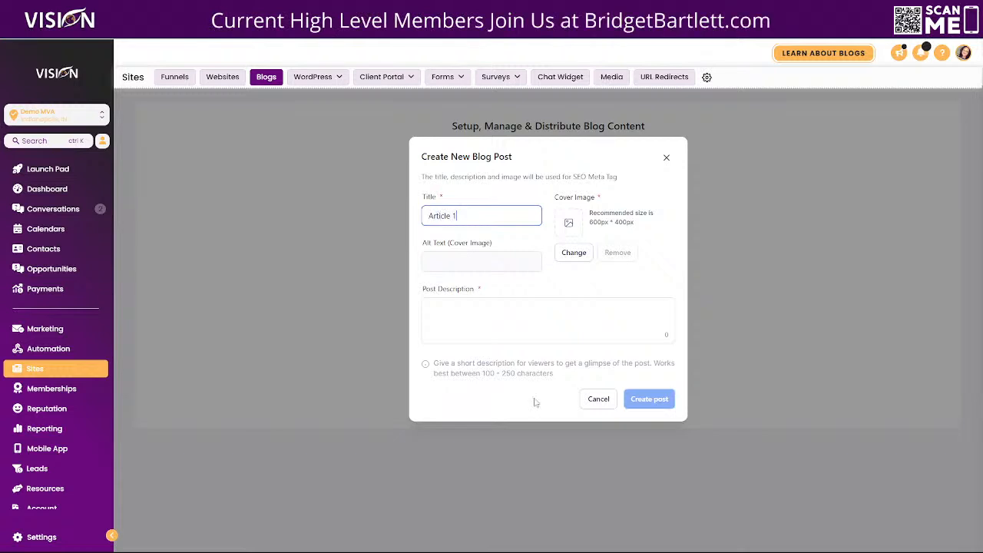
Look in the media library for a cover image, return to the post, and check the recommended cover image size.
left_click(573, 255)
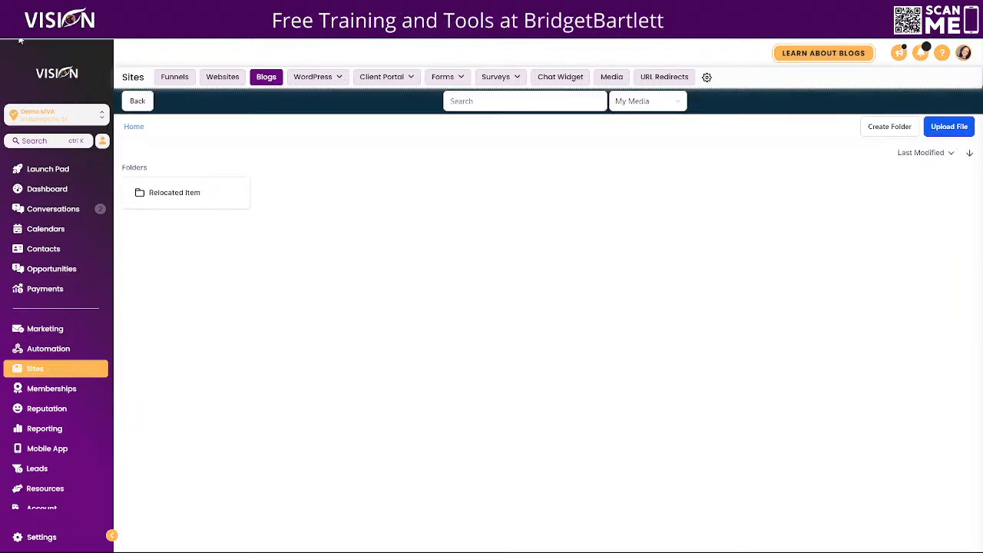
left_click(138, 101)
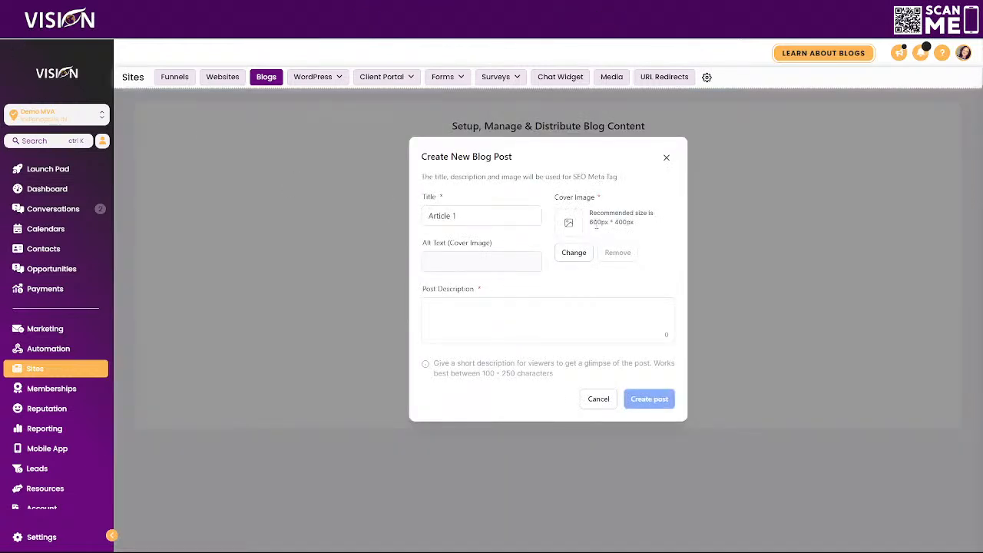
left_click_drag(589, 224, 635, 223)
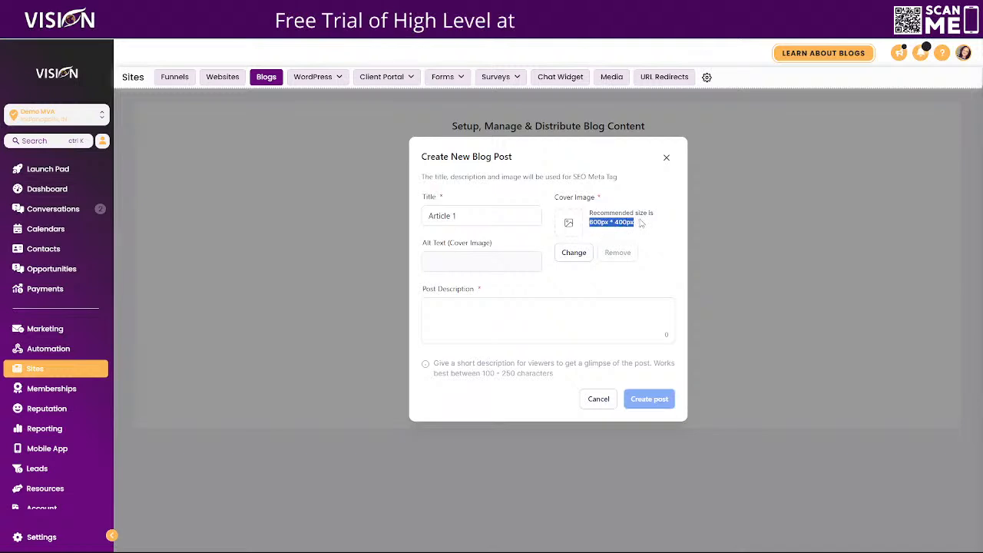
Switch to Canva and create a blank custom-size design of 600 × 400 px.
left_click(915, 17)
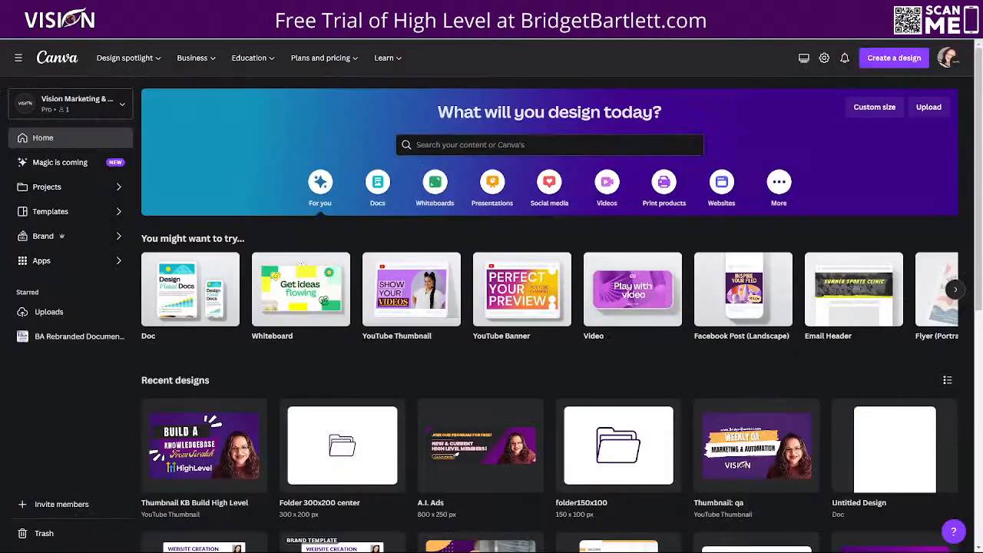
left_click(893, 58)
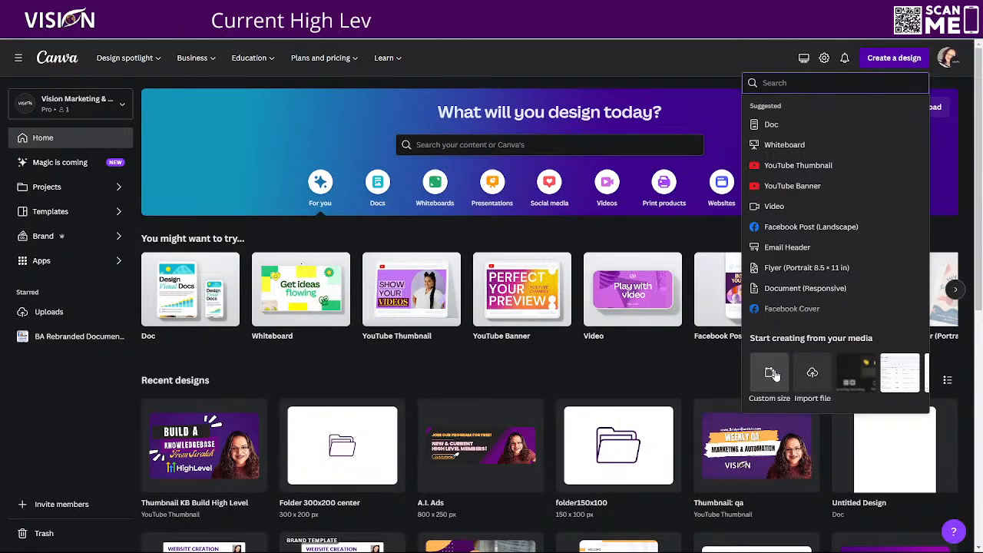
left_click(770, 372)
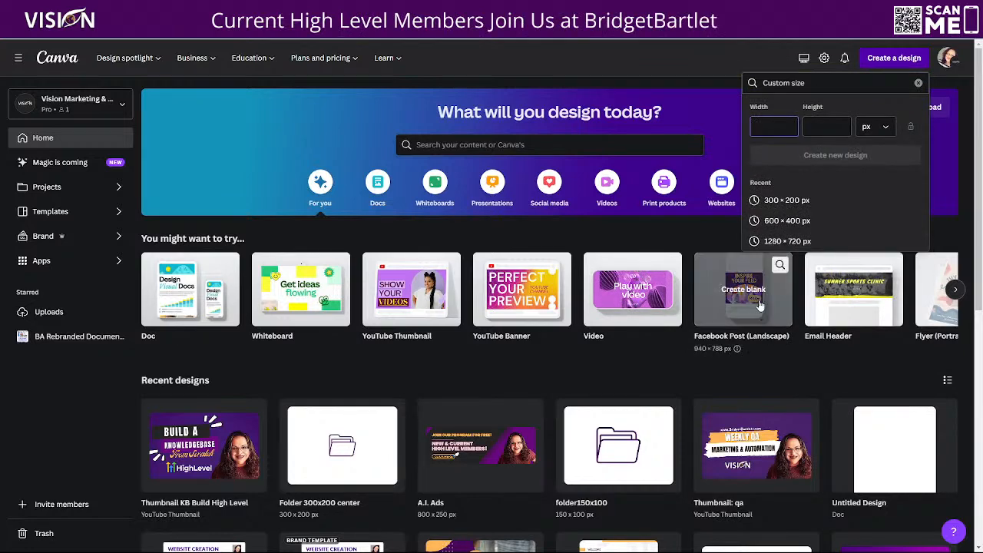
left_click(787, 220)
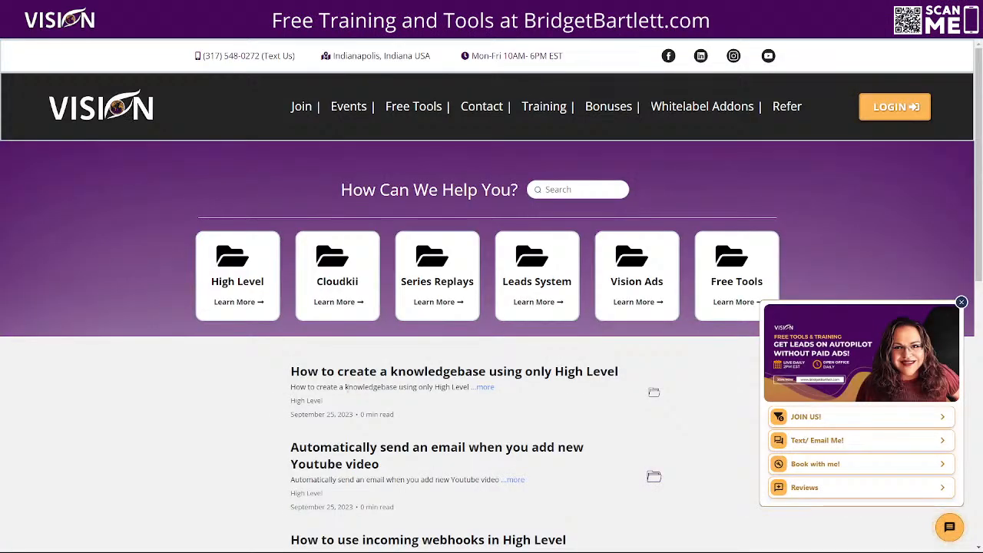
scroll(665, 352, "down", 1)
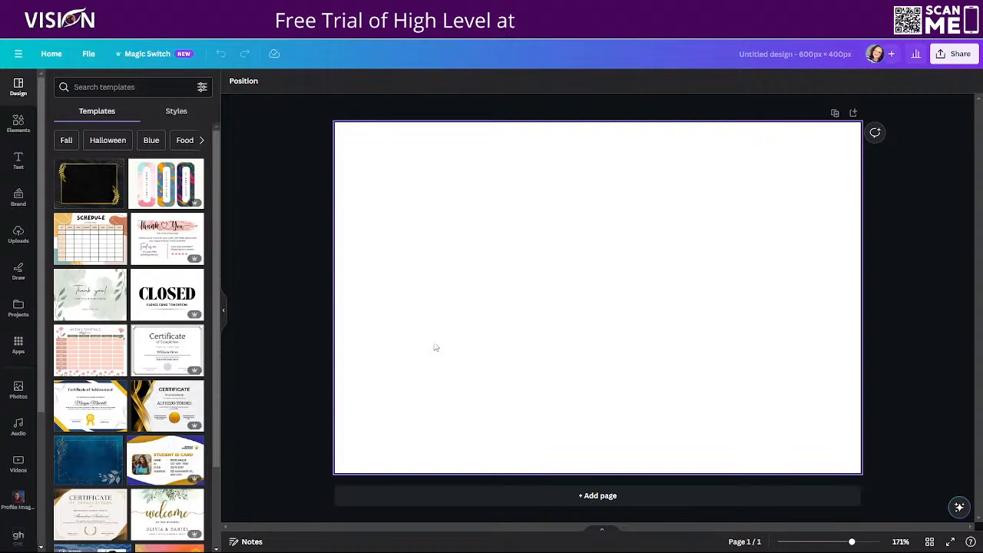
Add the recently used open-folder graphic to the blank page and centre it.
left_click(18, 123)
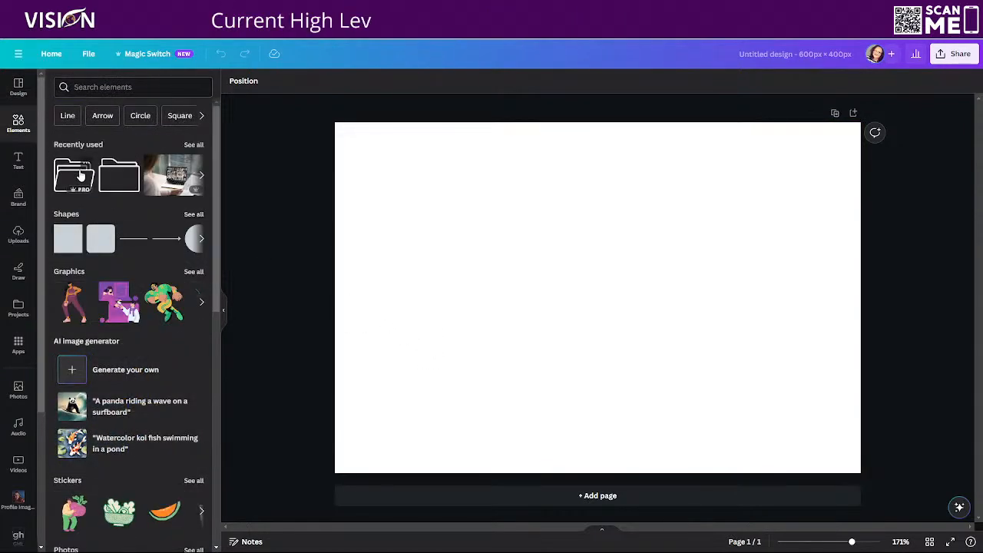
left_click(73, 175)
left_click_drag(607, 318, 607, 314)
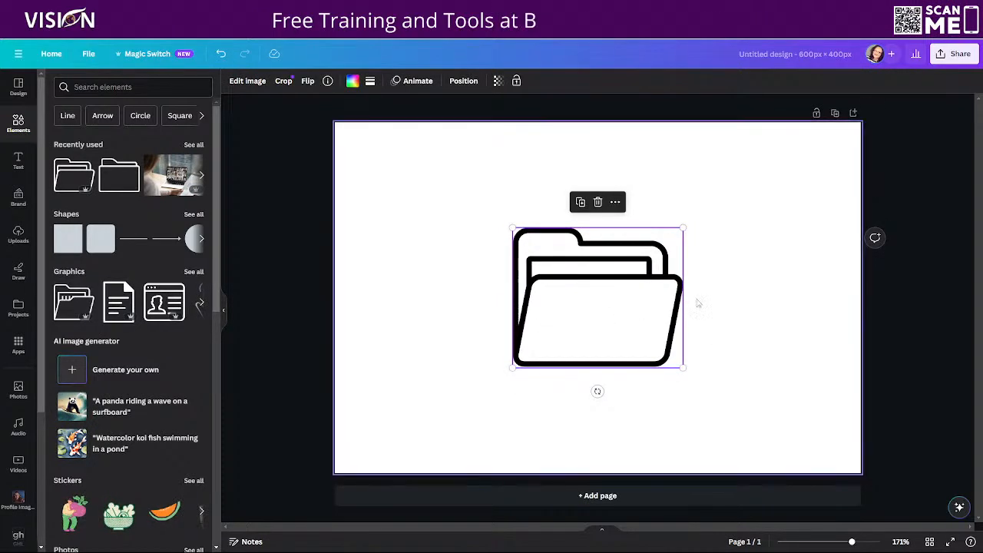
Name the design "Folder 600x400".
left_click(797, 272)
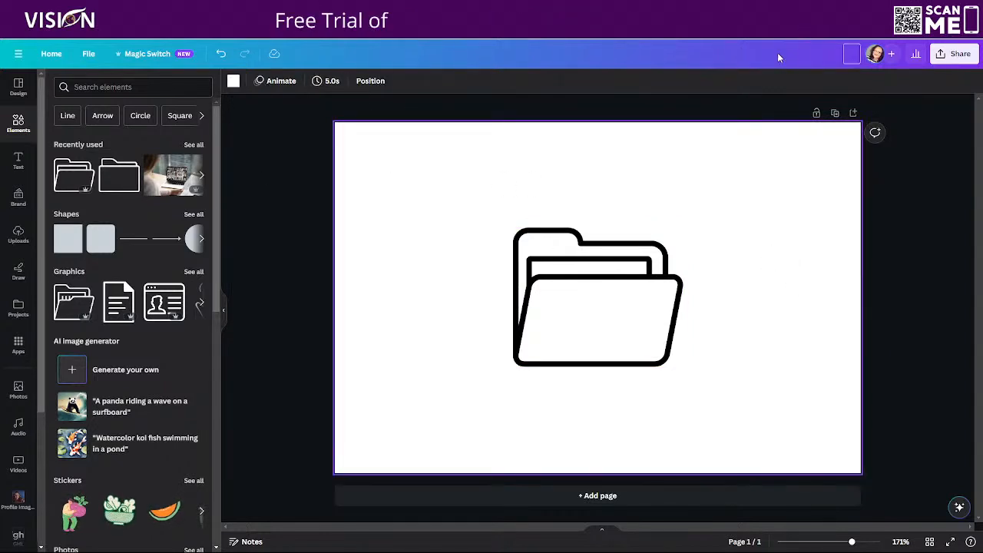
type("Folder")
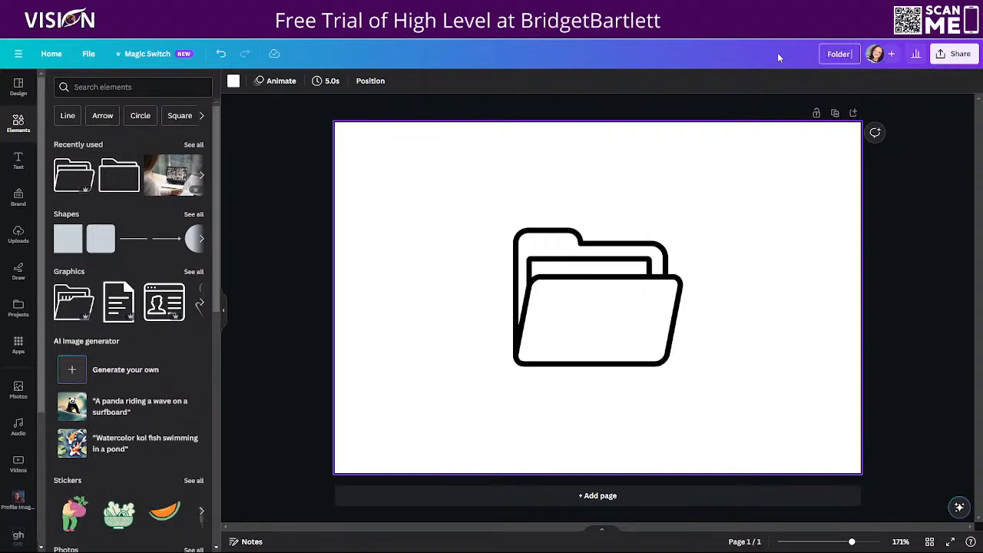
type("00x400")
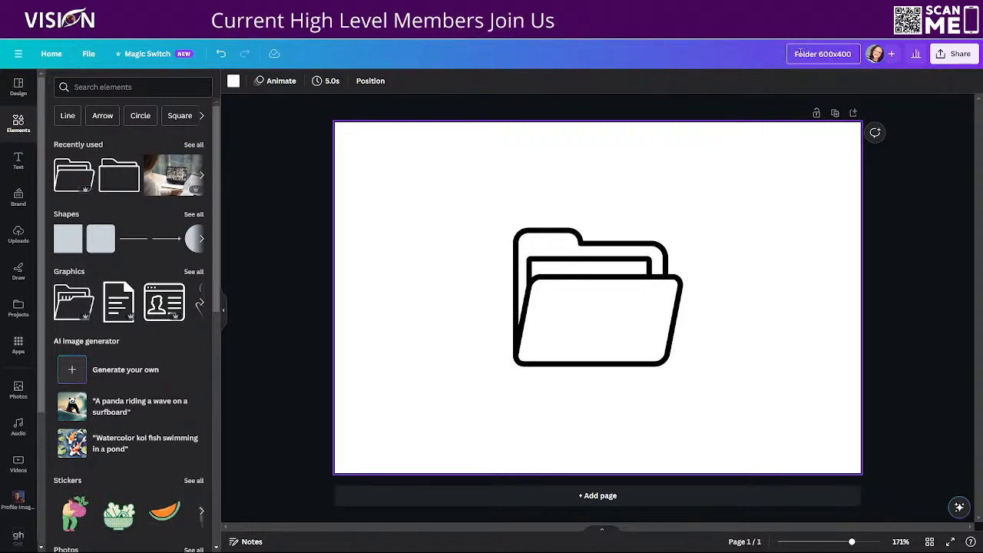
key("Return")
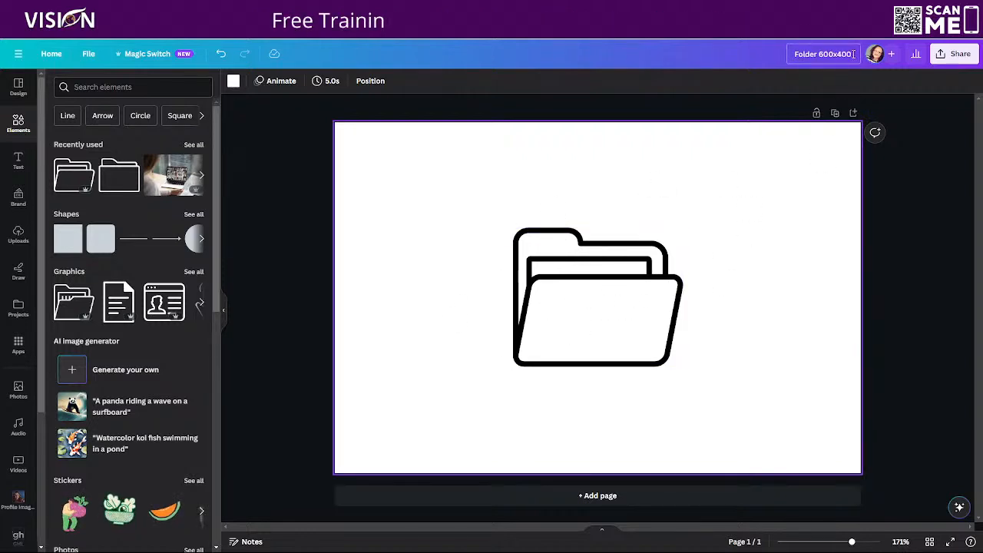
left_click_drag(818, 53, 866, 53)
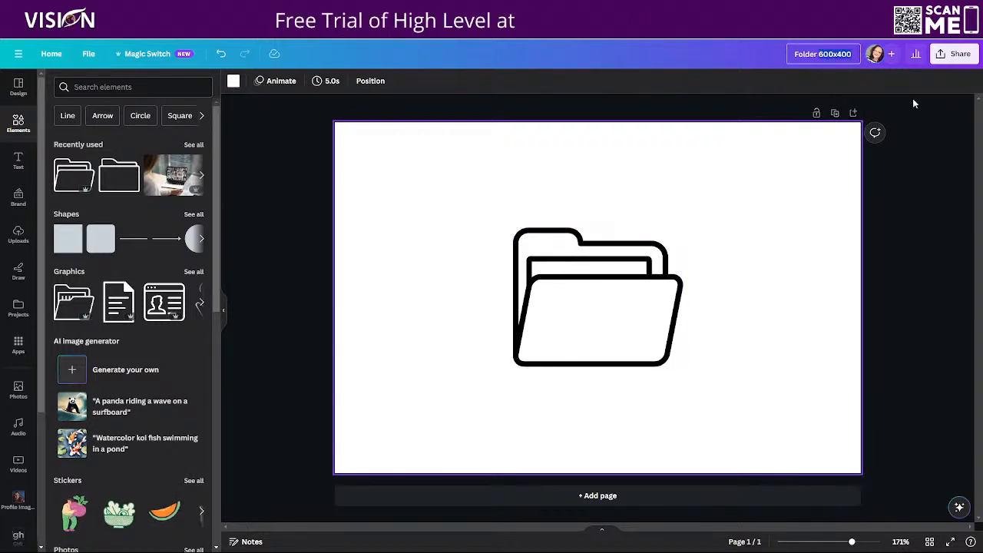
Set up the design's download as a PNG with a transparent background and file compression.
left_click(957, 84)
left_click(957, 60)
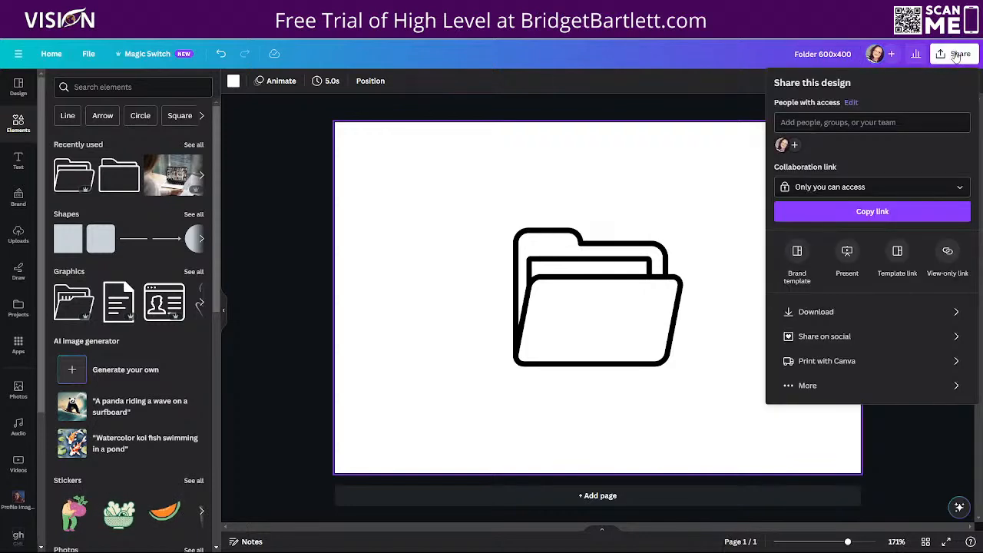
left_click(868, 313)
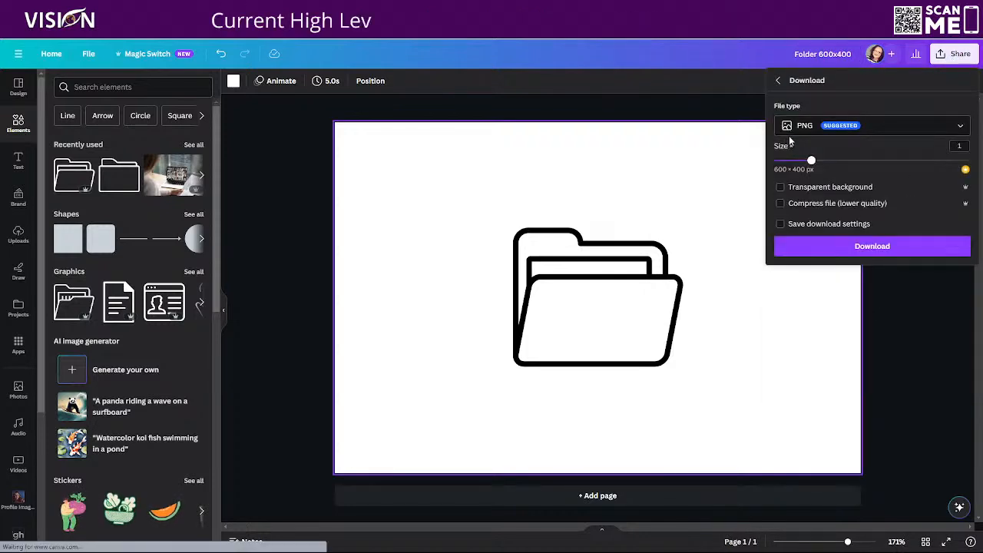
left_click(780, 187)
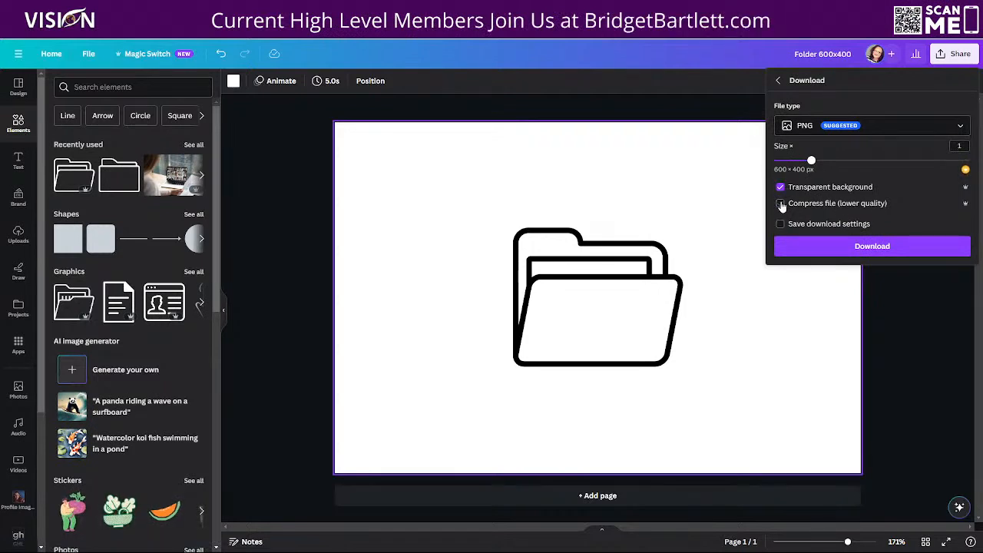
left_click(780, 203)
Download the folder design and save it as the PNG image "Folder 600x400".
left_click(877, 252)
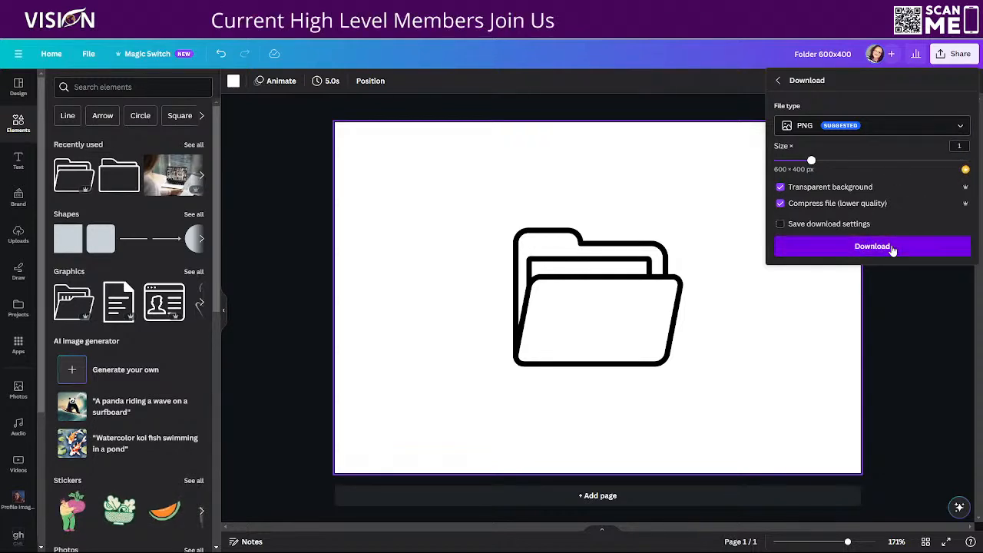
left_click(891, 248)
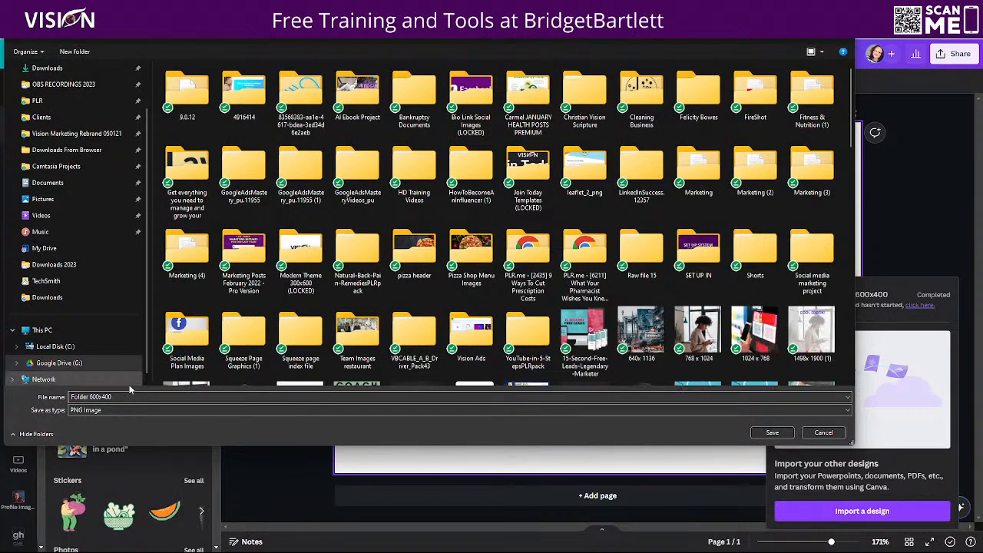
left_click_drag(143, 396, 75, 388)
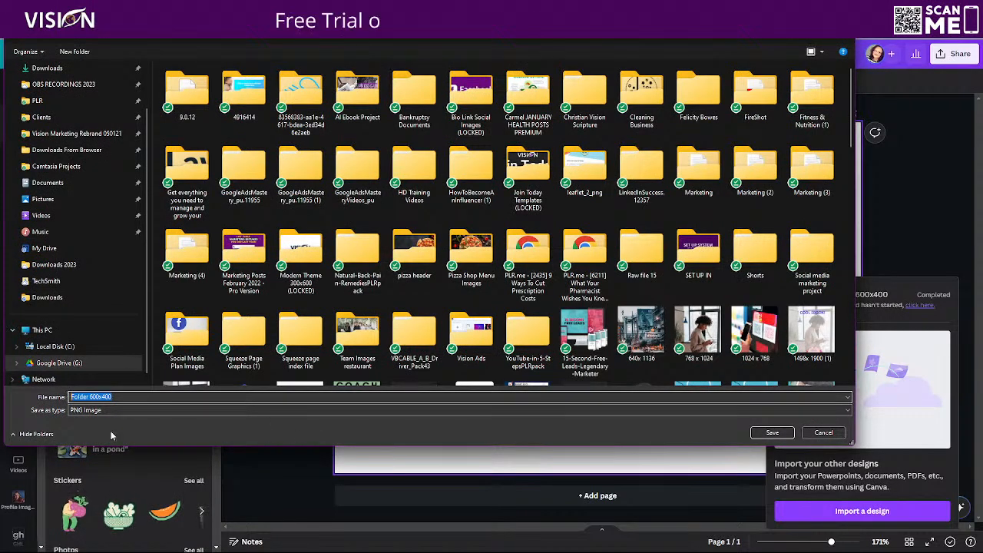
left_click(772, 433)
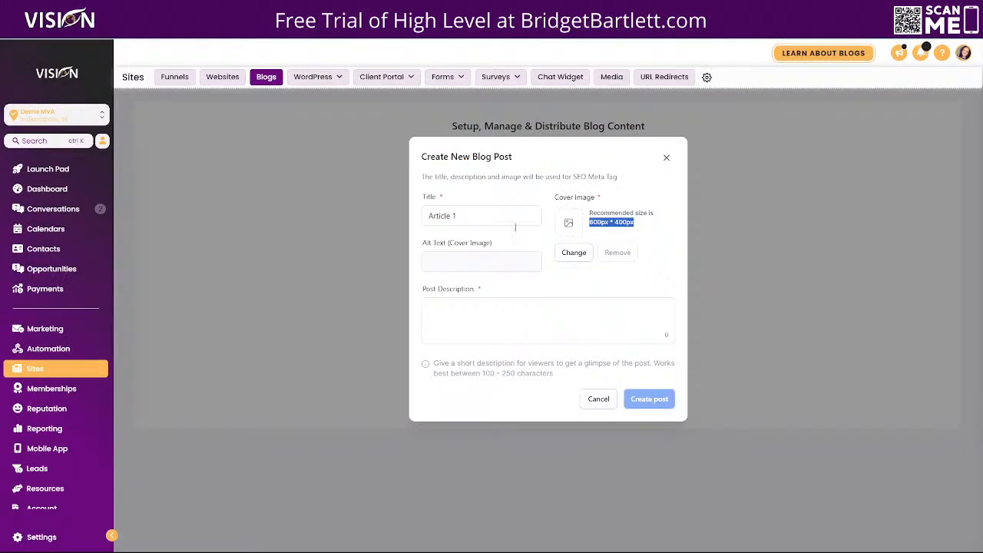
Upload the downloaded "Folder 600x400.png" to the media library and use it as the post's cover image.
left_click(578, 257)
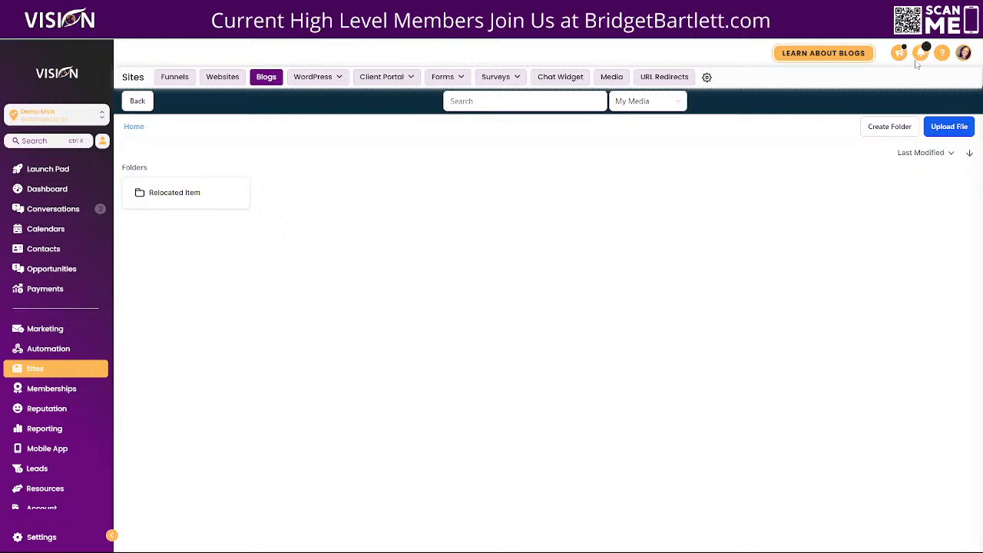
left_click(920, 28)
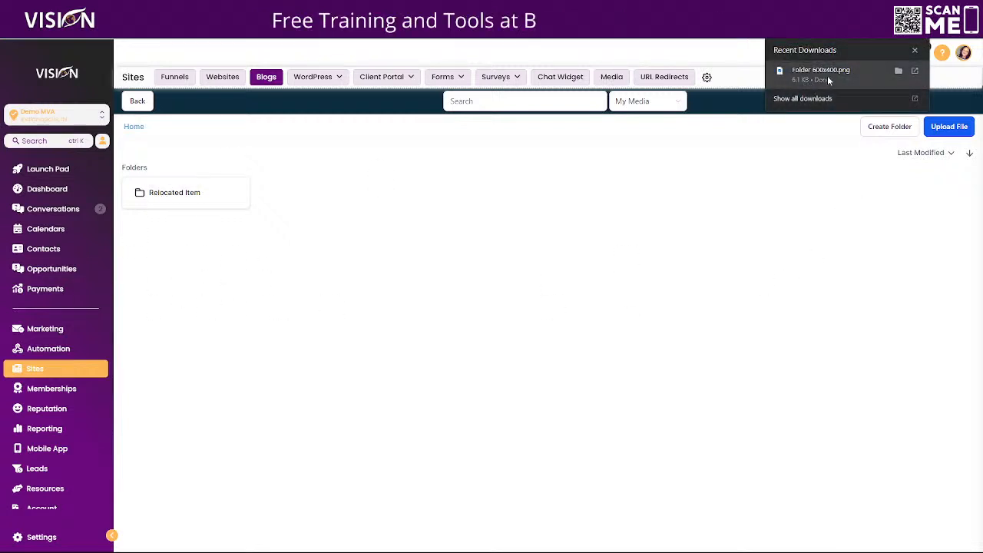
left_click_drag(824, 75, 178, 292)
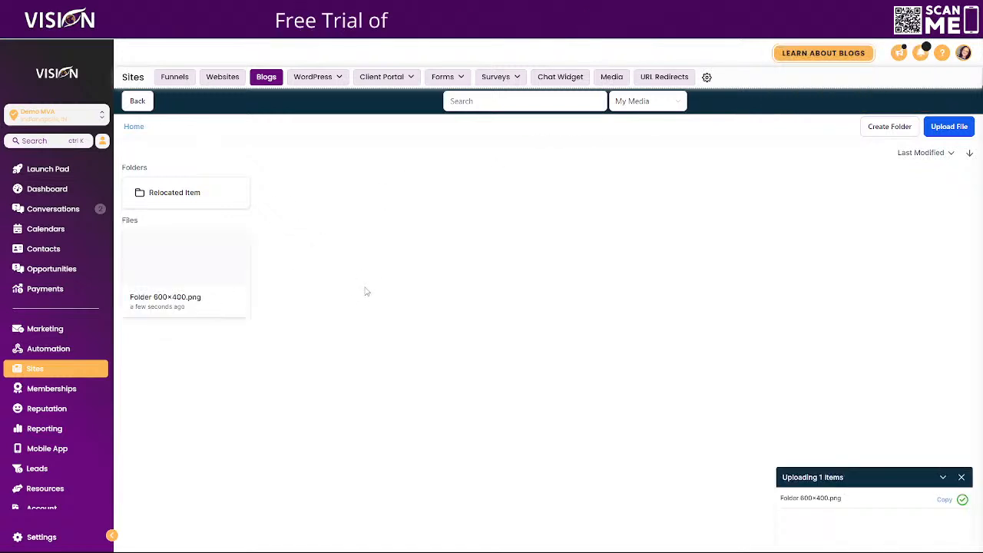
left_click(188, 258)
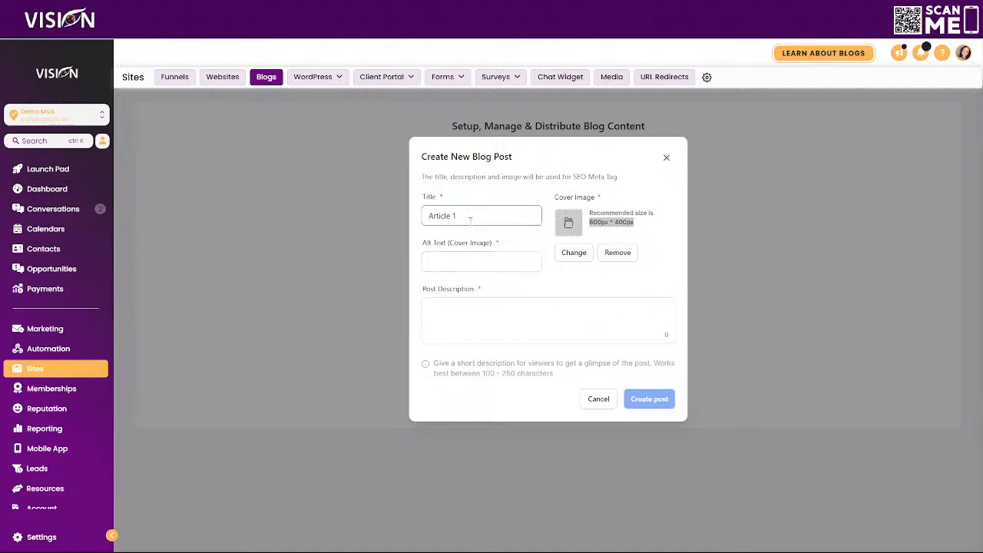
Reuse the title "Article 1" as the cover image's alt text and the post description, and create the post.
left_click_drag(471, 216, 425, 216)
key("ctrl+c")
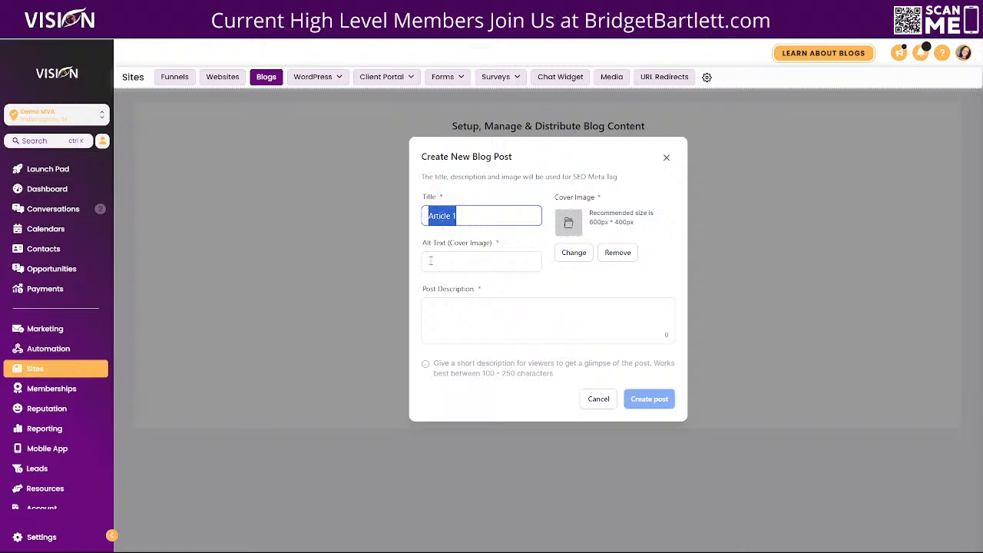
left_click(432, 259)
key("ctrl+v")
left_click(444, 308)
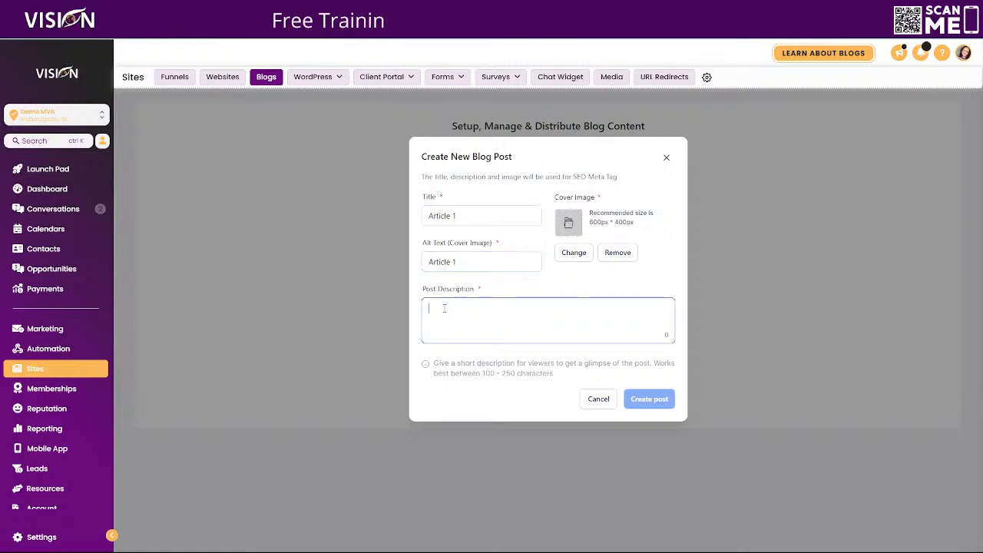
key("ctrl+v")
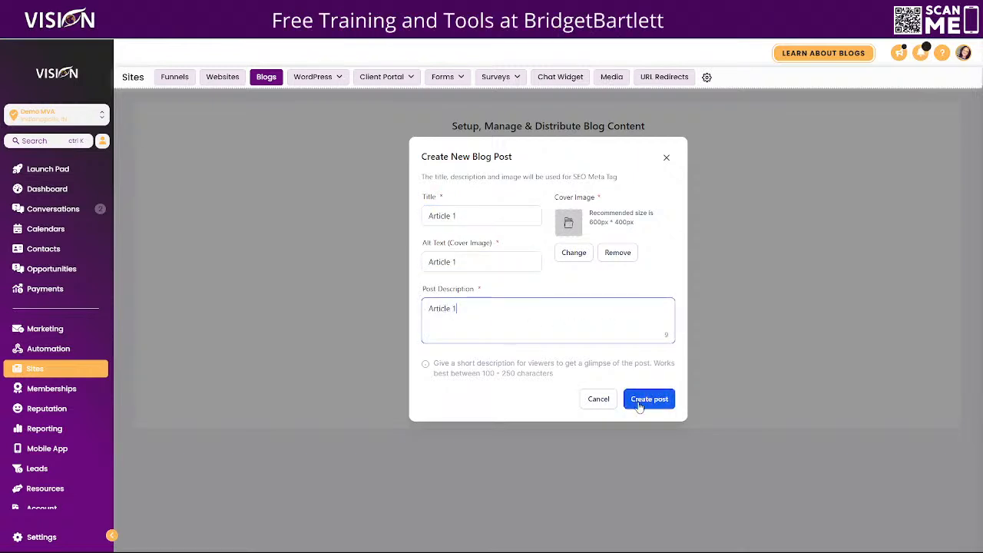
left_click(646, 400)
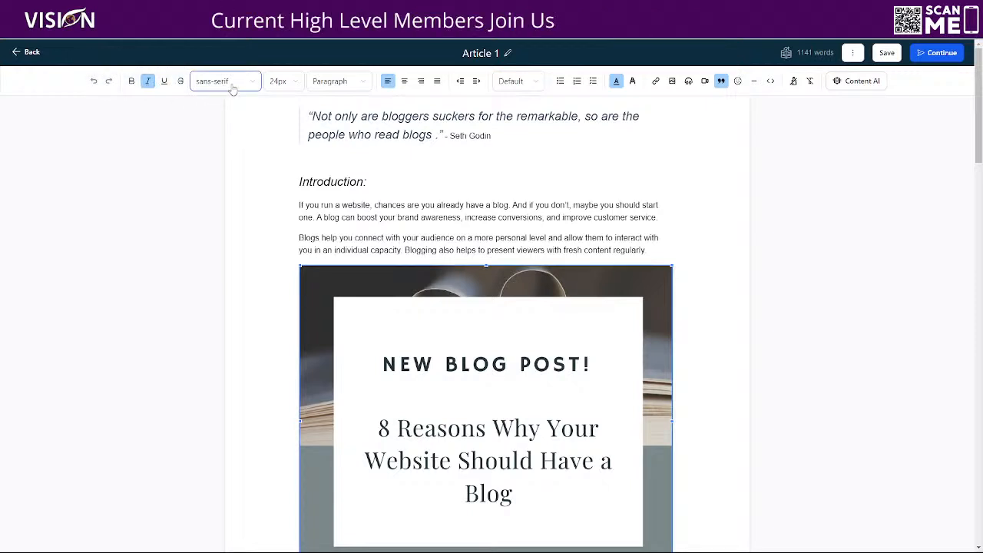
Examine the editor's paragraph styles and the options for inserting links and images, without changing the article.
left_click(330, 83)
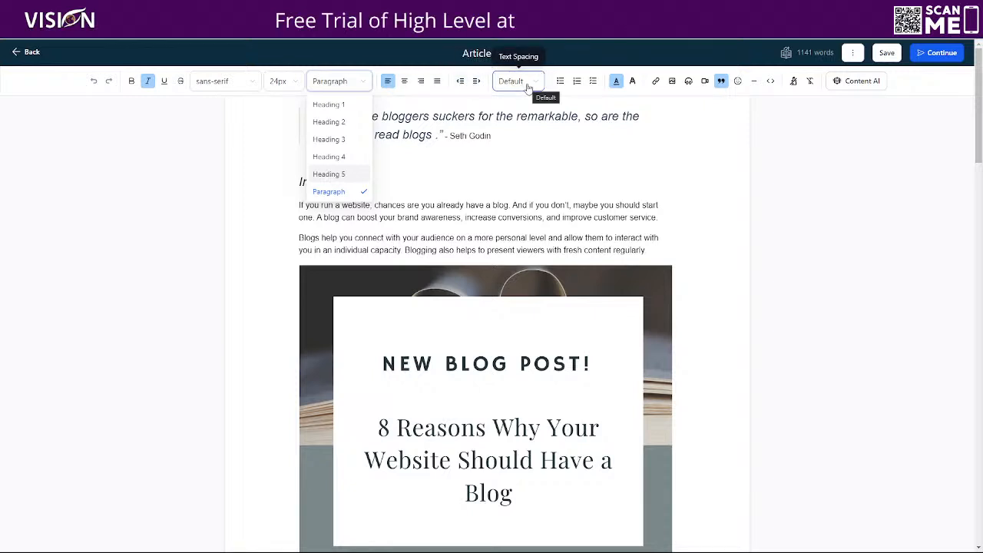
left_click(656, 84)
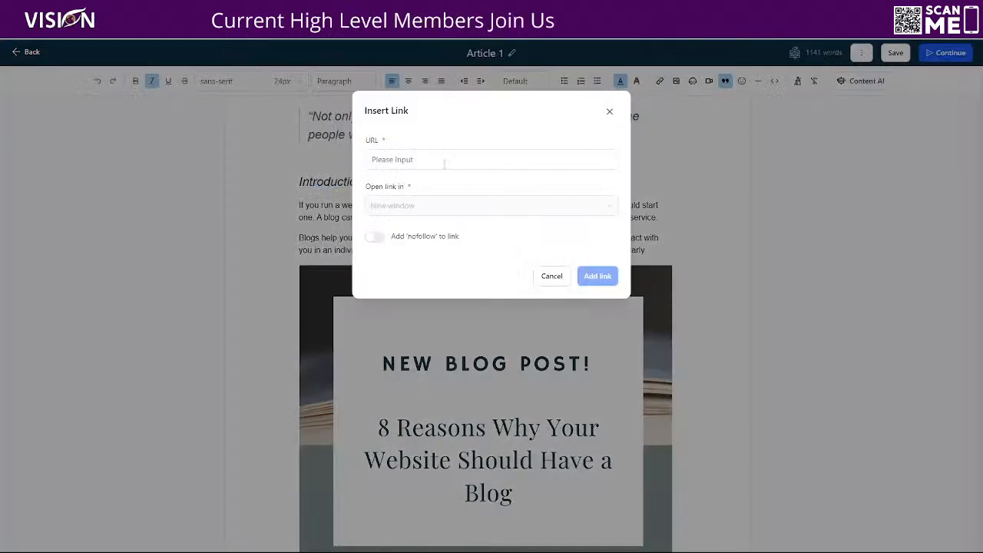
left_click(552, 278)
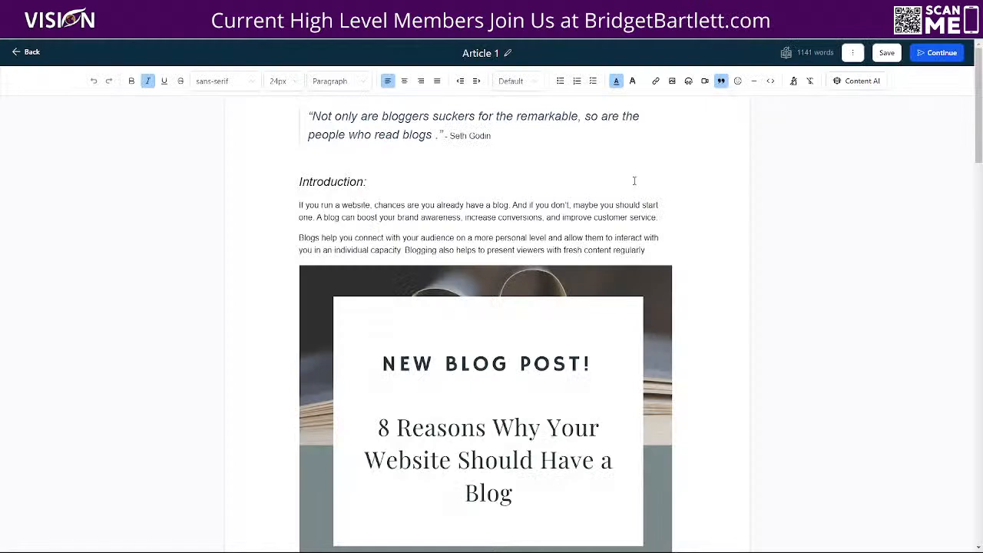
left_click(657, 81)
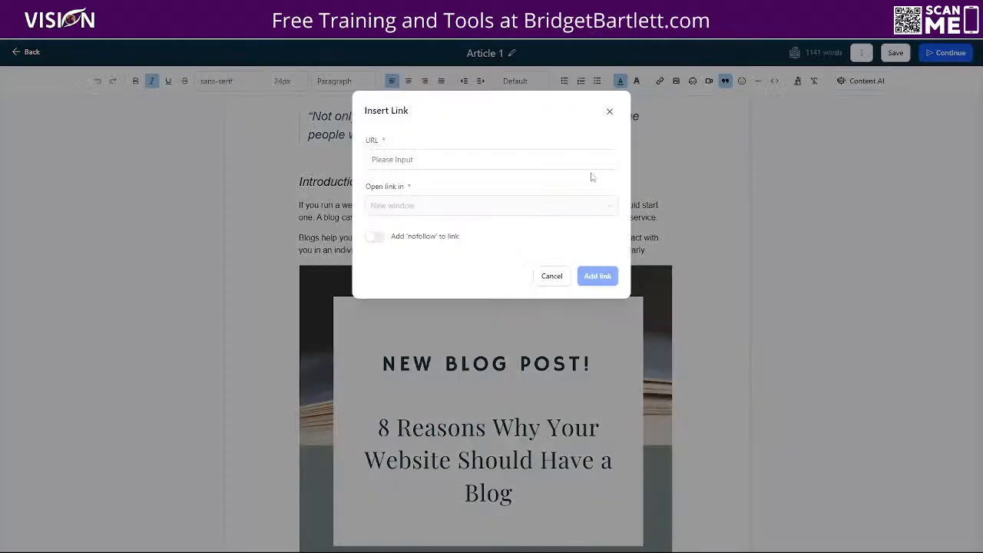
left_click(551, 277)
left_click(676, 81)
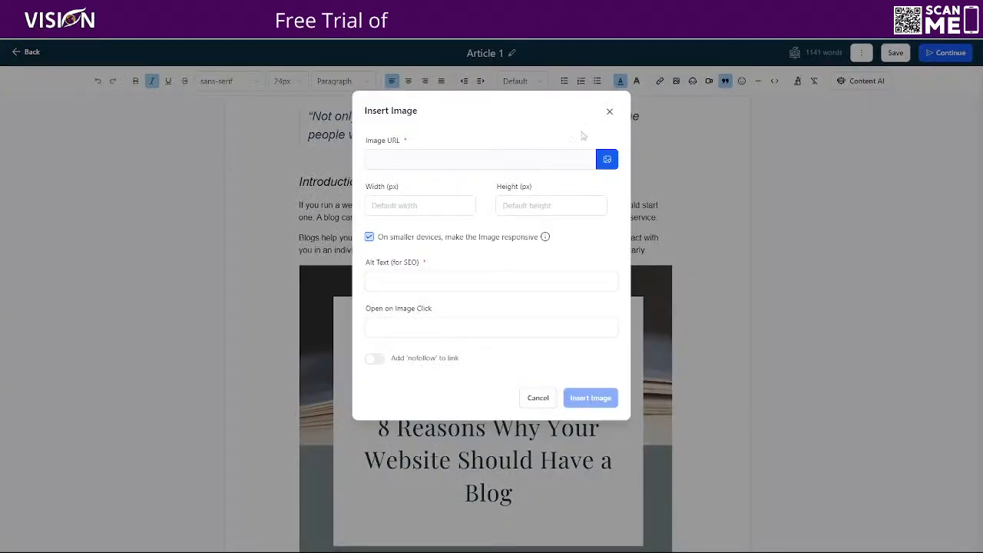
left_click(609, 112)
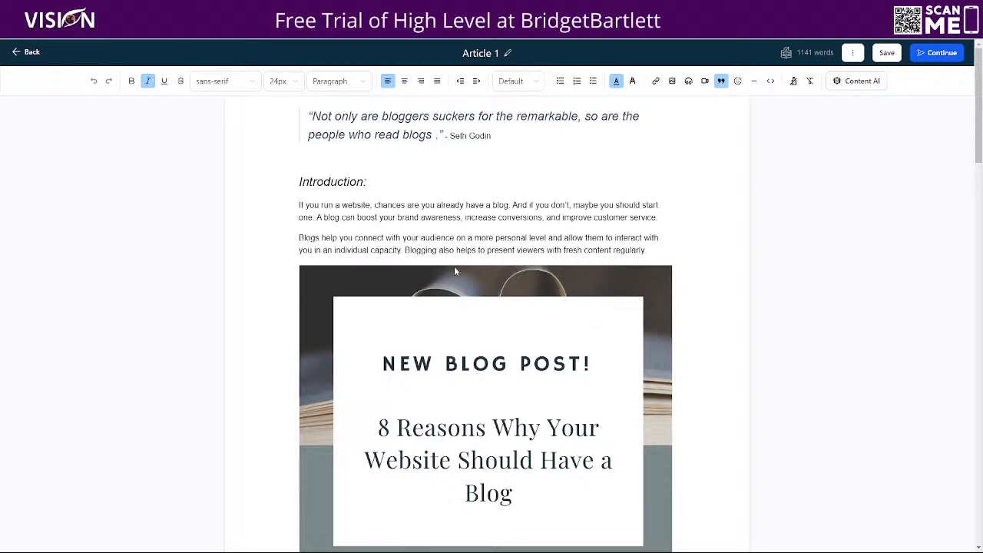
Review the article body down to the blog checklist and look at the additional post options.
scroll(505, 270, "down", 1)
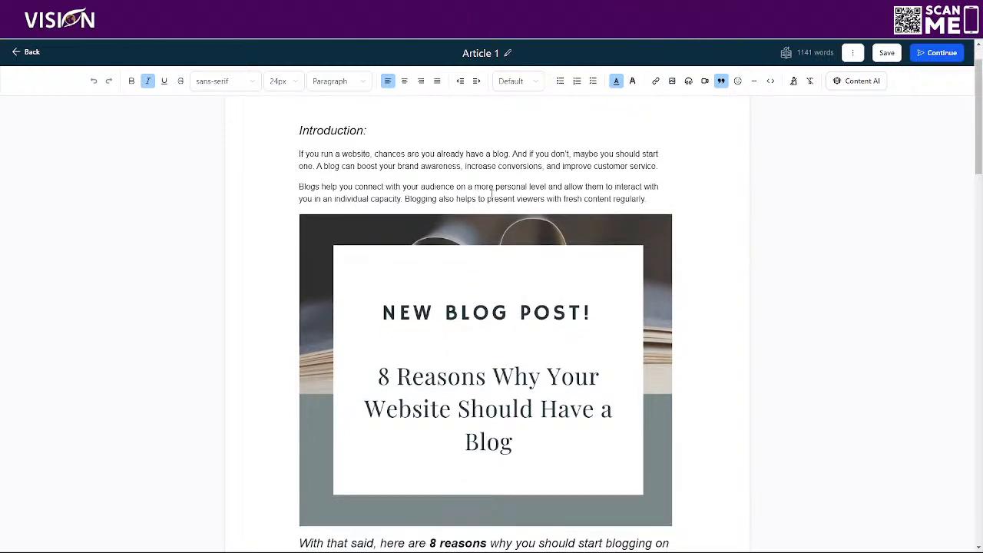
left_click(771, 81)
left_click(676, 111)
scroll(530, 288, "down", 15)
scroll(535, 297, "down", 7)
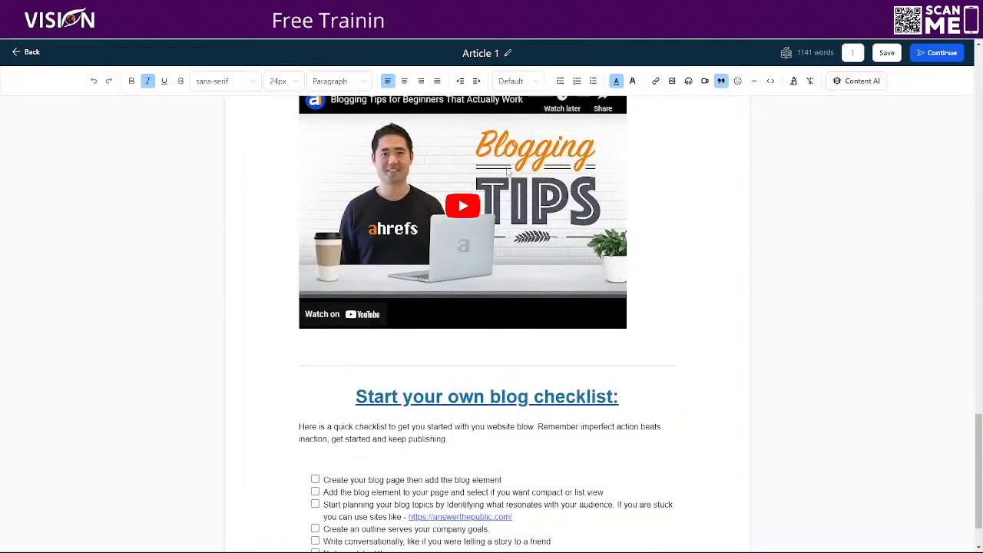
scroll(405, 308, "down", 1)
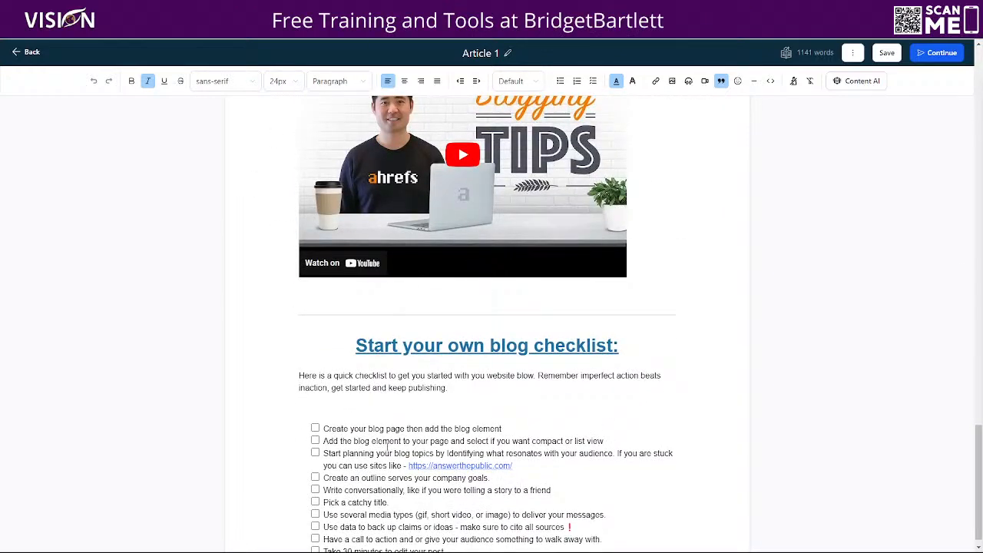
scroll(377, 437, "down", 1)
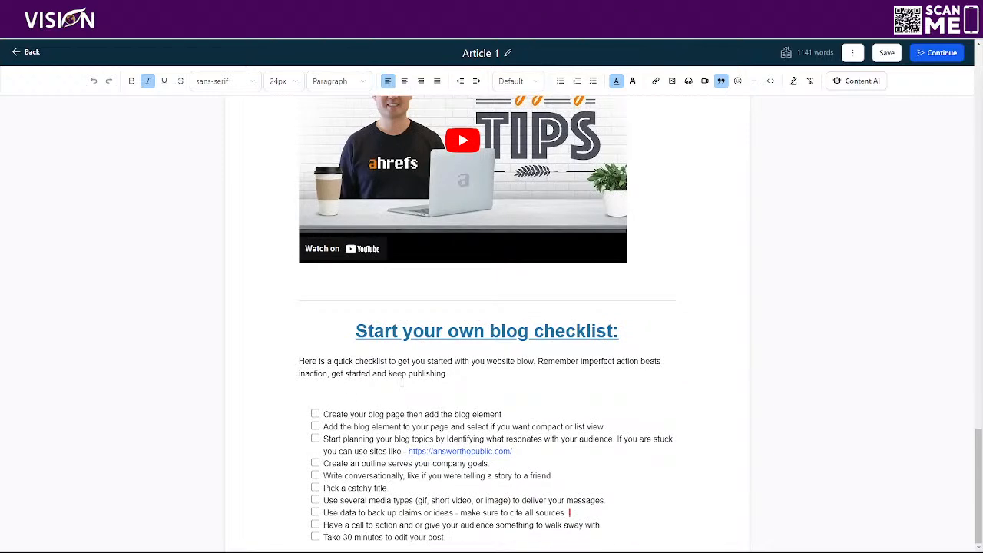
scroll(638, 325, "up", 3)
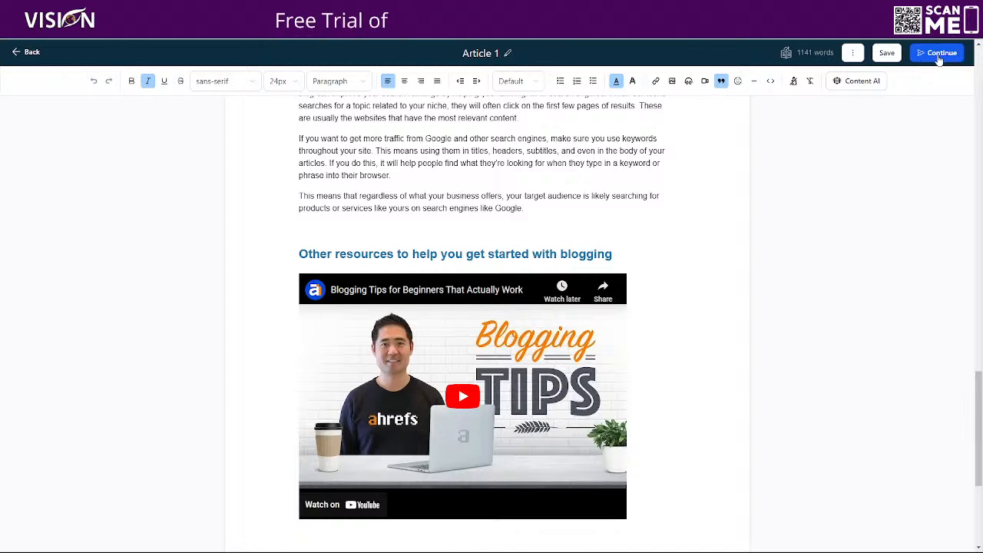
left_click(853, 53)
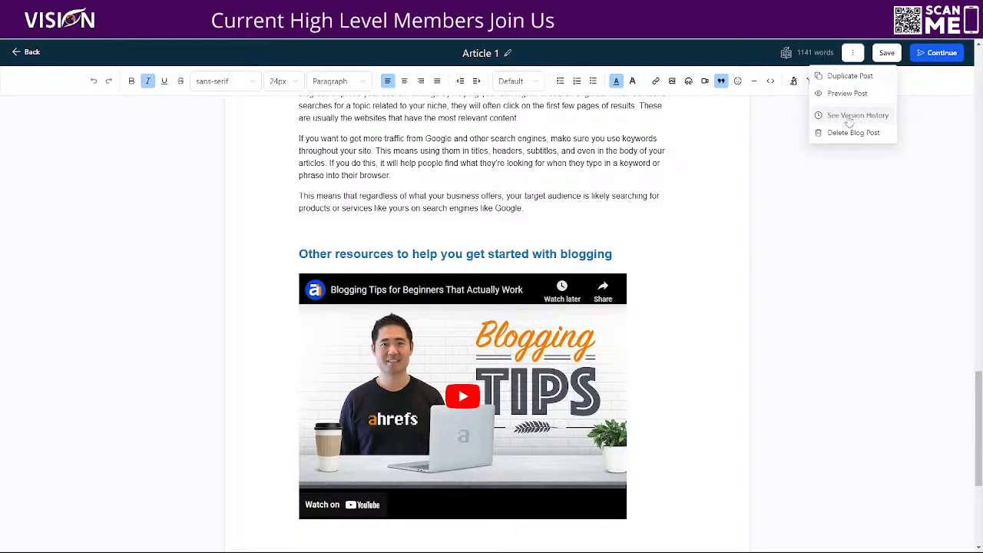
Continue to the post's publishing settings and check its URL slug and example address.
left_click(942, 53)
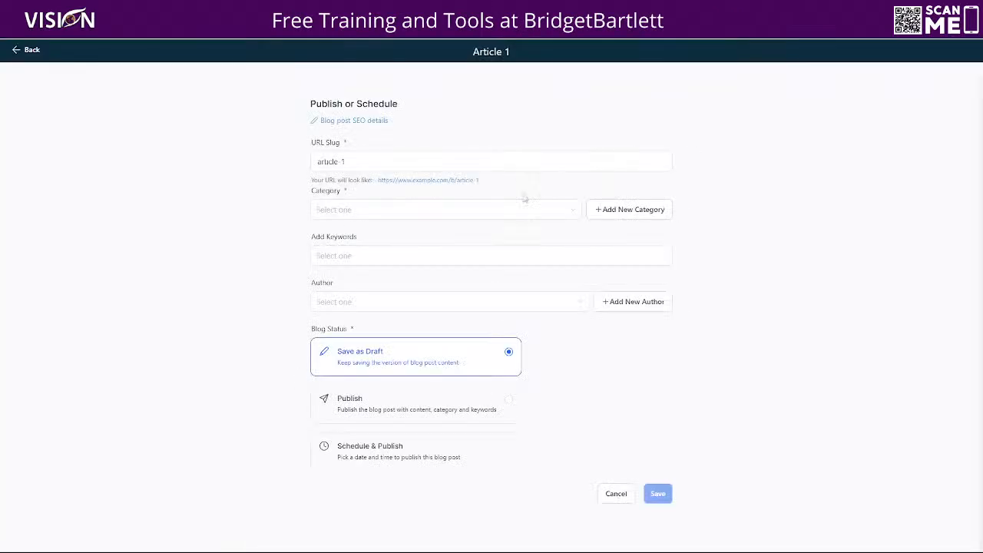
left_click(350, 162)
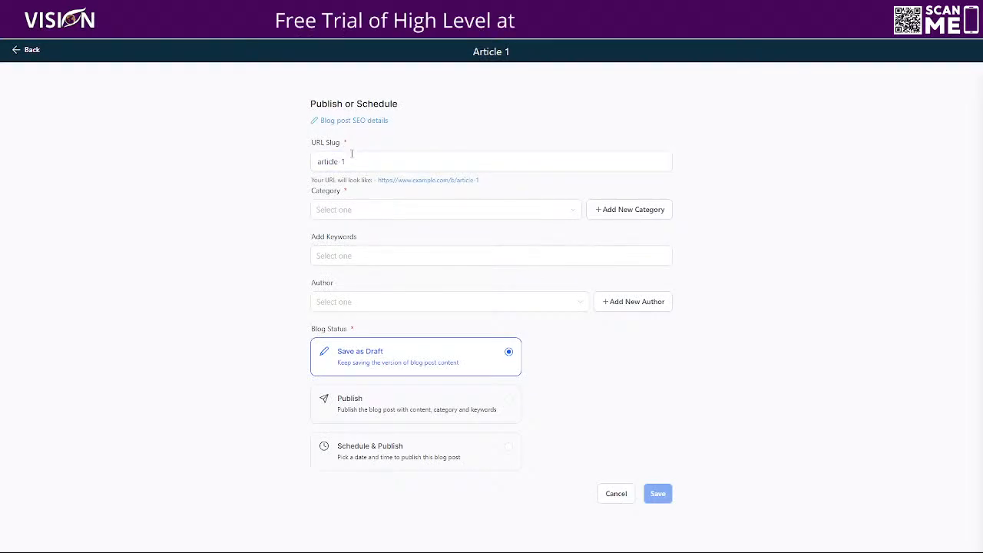
left_click(358, 162)
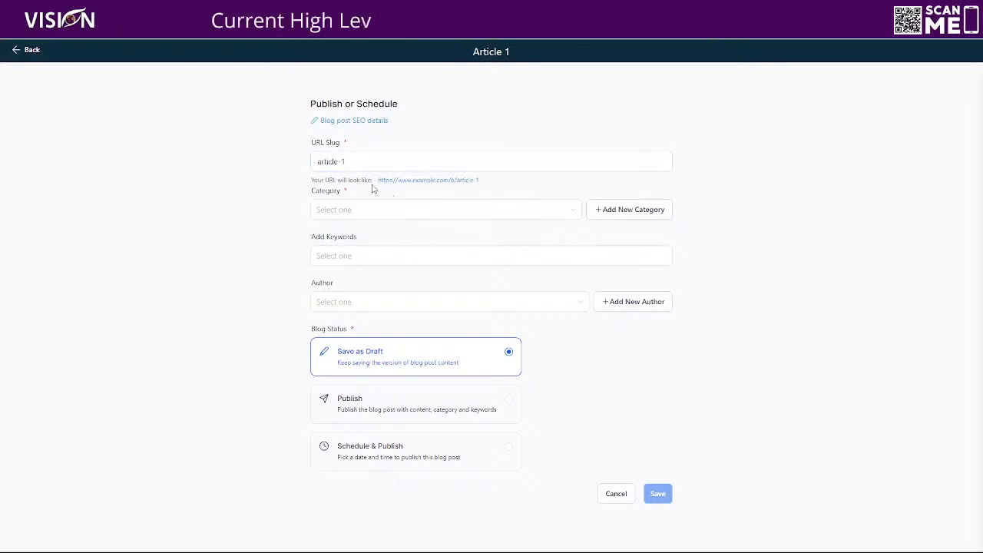
left_click_drag(483, 180, 375, 182)
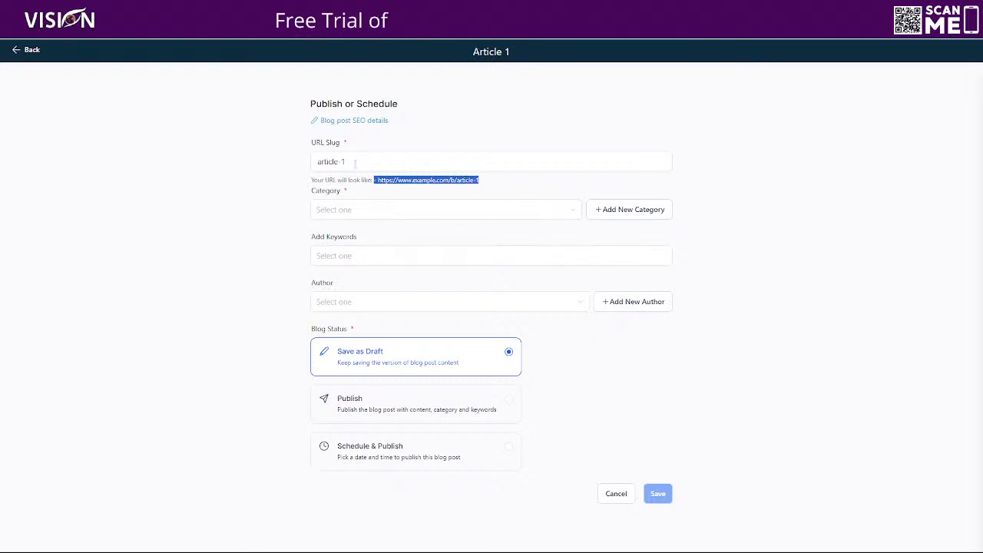
left_click_drag(363, 166, 304, 166)
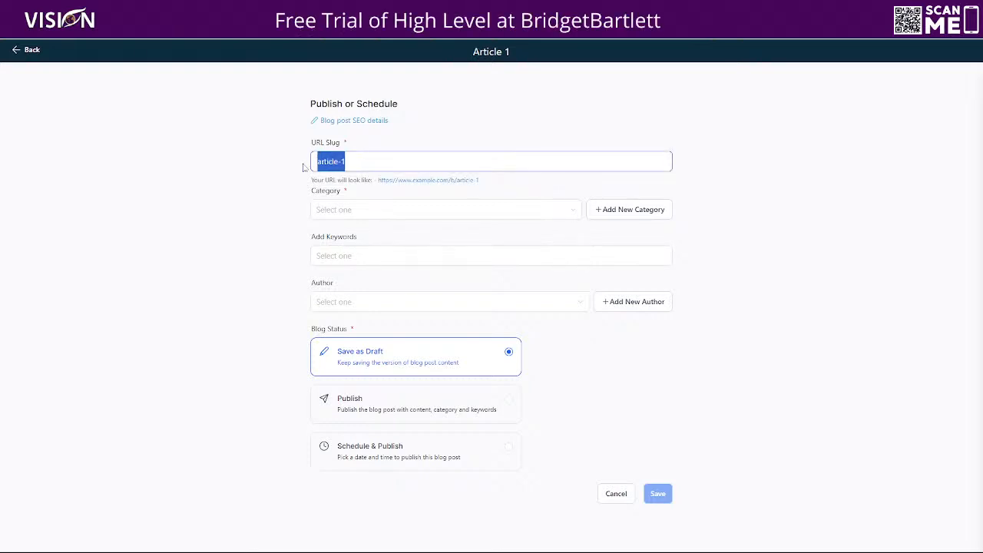
Start a new post category labelled "Cat 1" and check the recommended size for its category image.
left_click(342, 217)
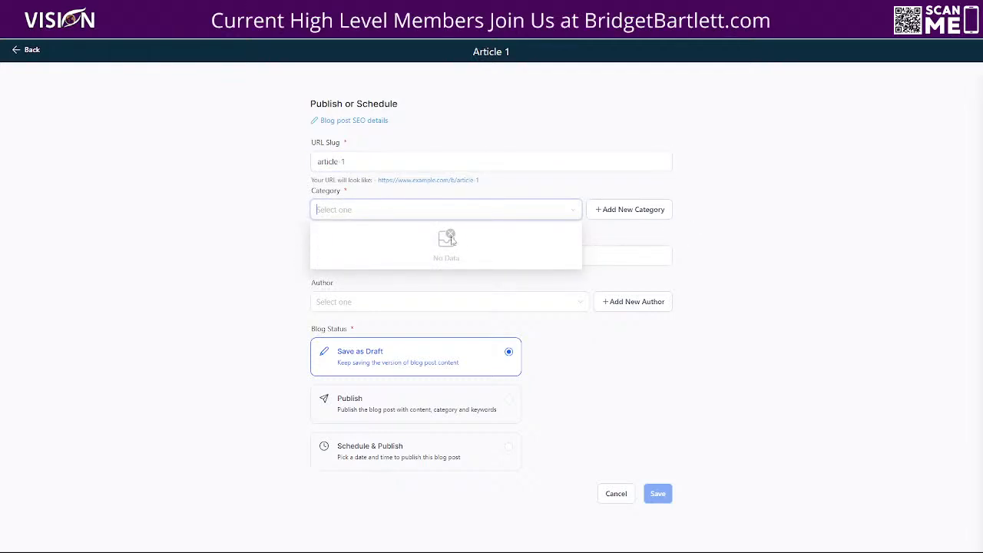
left_click(621, 211)
left_click(390, 159)
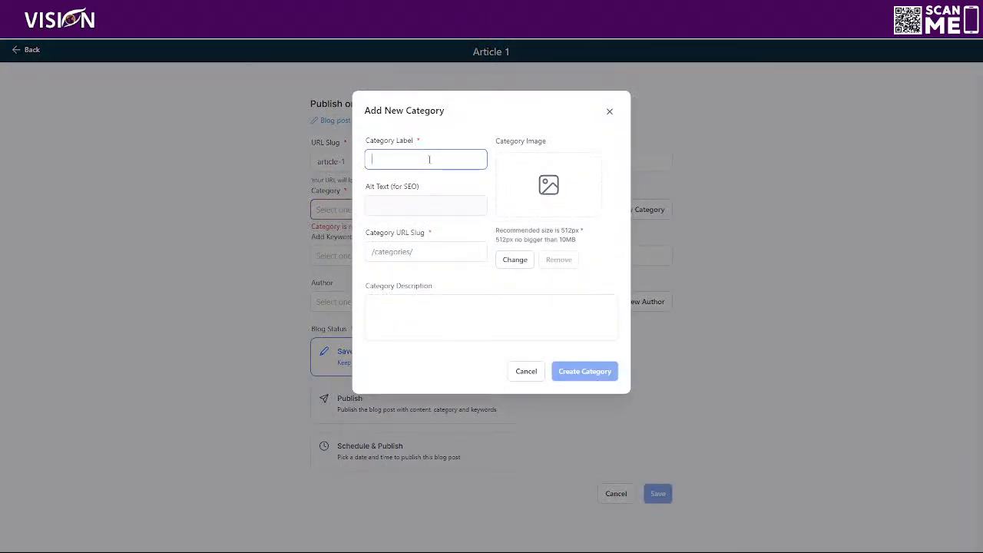
type("Cat 1")
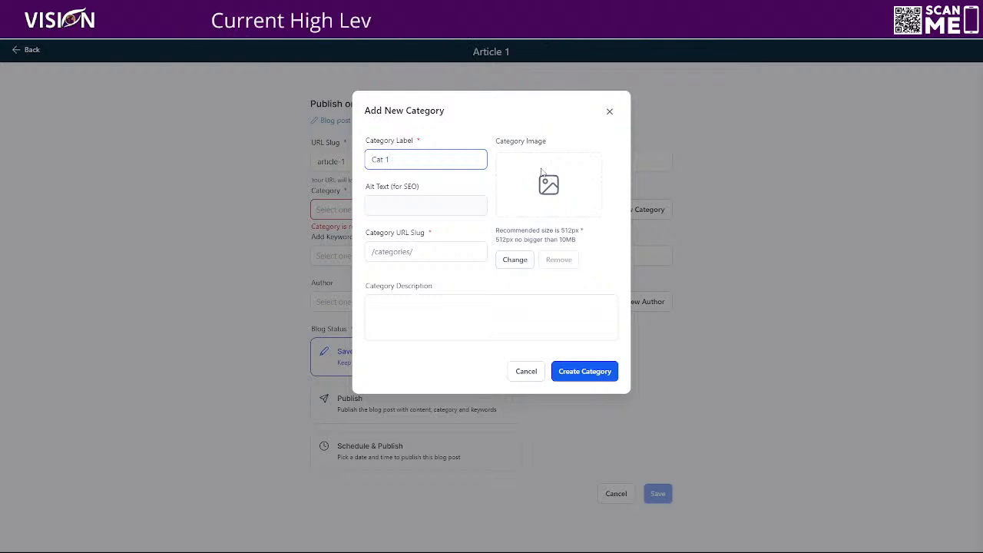
left_click(561, 232)
left_click_drag(573, 232, 584, 242)
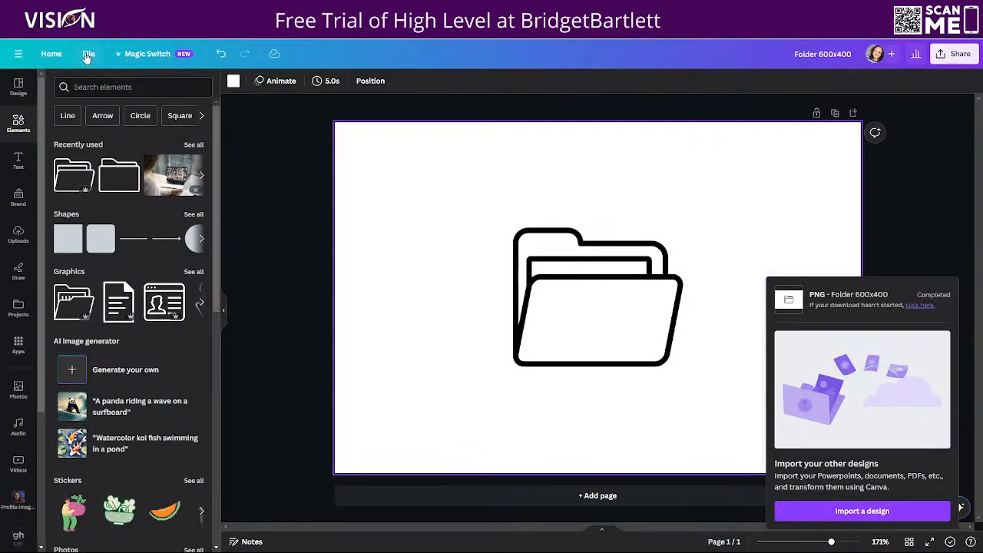
left_click(89, 54)
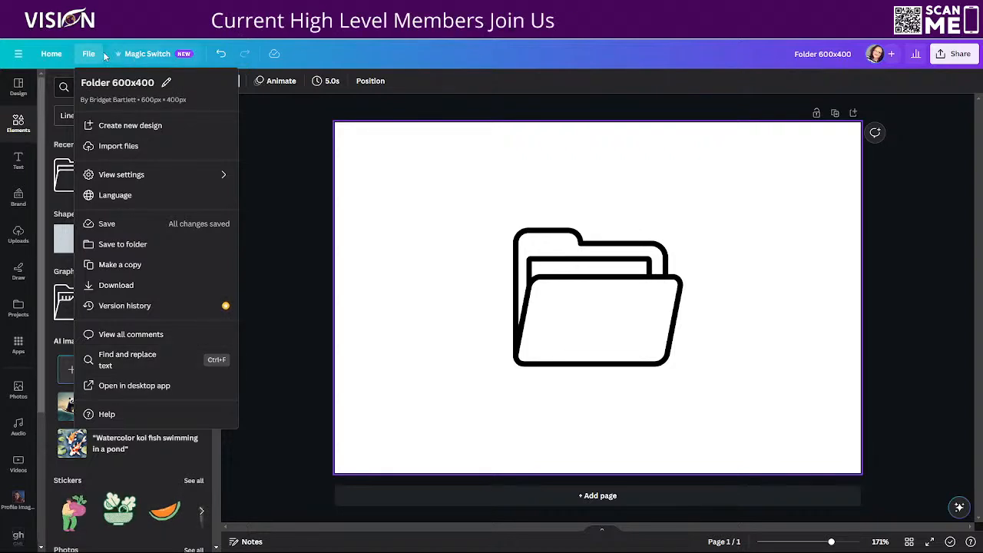
left_click(152, 55)
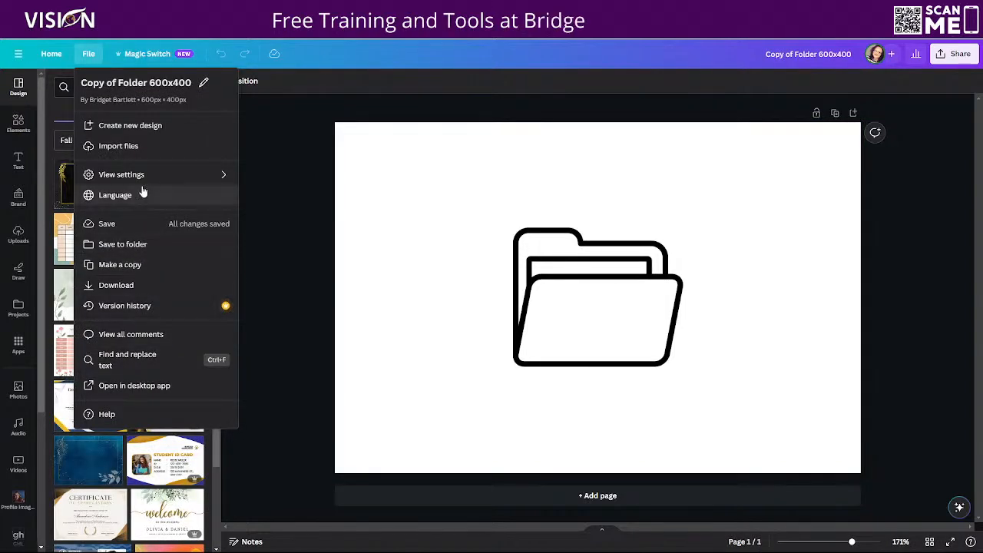
mouse_move(138, 178)
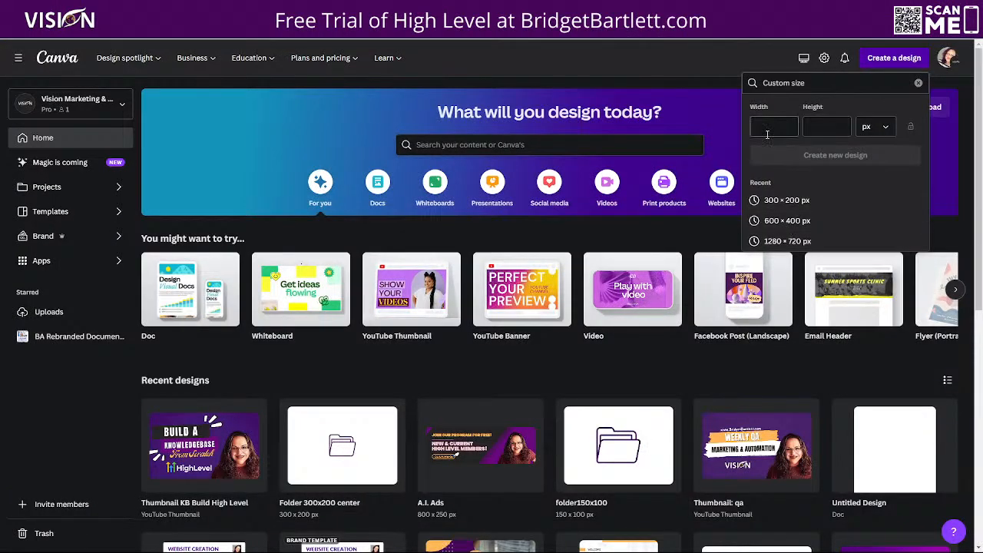
Create a blank custom-size design of 512 × 512 px in Canva.
left_click(774, 128)
type("512")
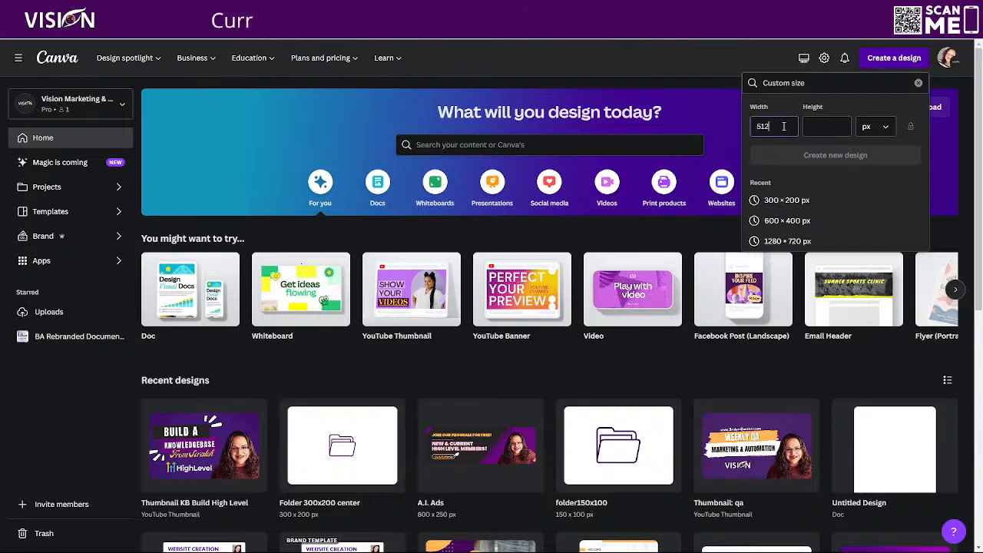
left_click(837, 126)
type("51")
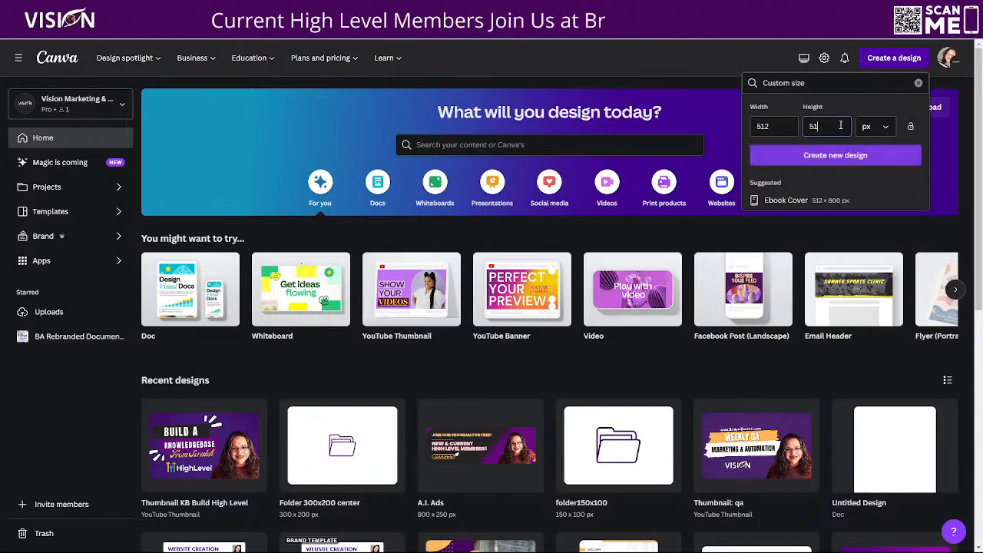
type("2")
left_click(836, 157)
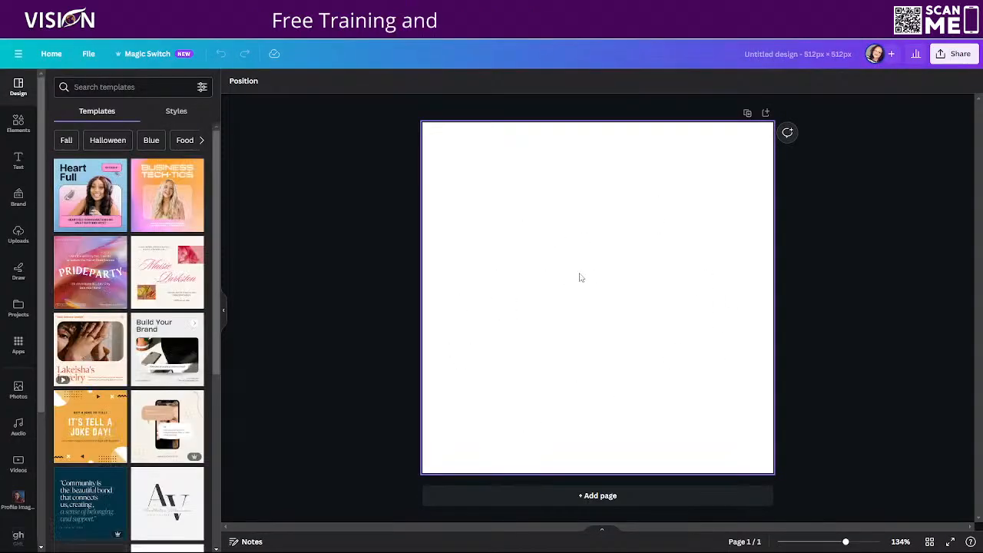
Add the open folder graphic to the middle of the blank page and name the design "Folder 512x512".
left_click(18, 123)
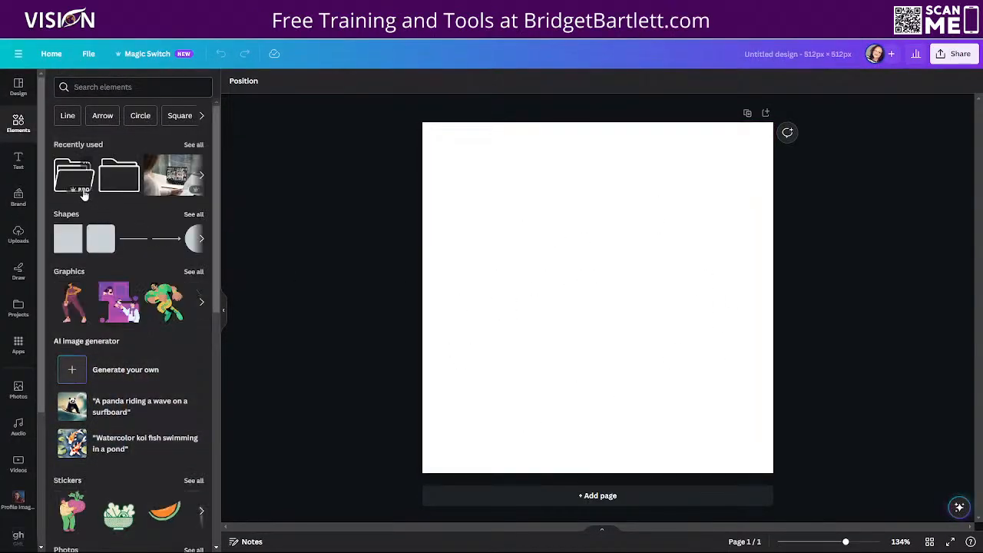
left_click(67, 178)
left_click_drag(575, 301, 605, 296)
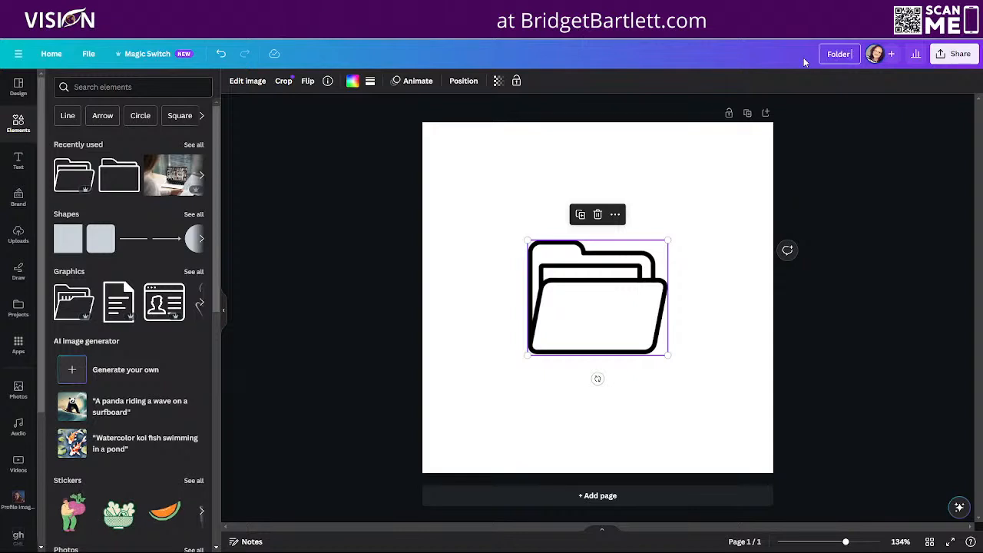
type("512x")
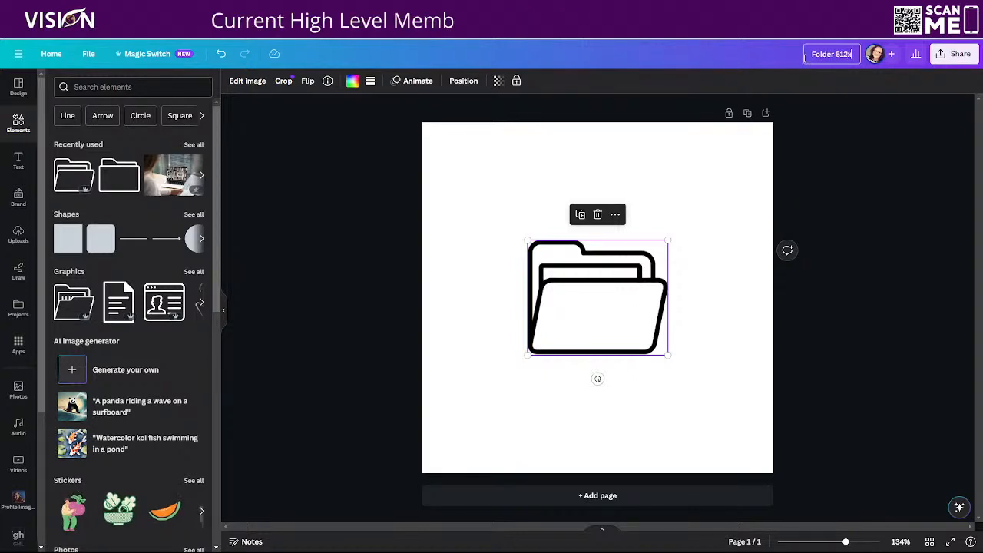
type("512")
key("Return")
Download the design as a compressed PNG with a transparent background, saved as "Folder 512x512".
left_click(955, 54)
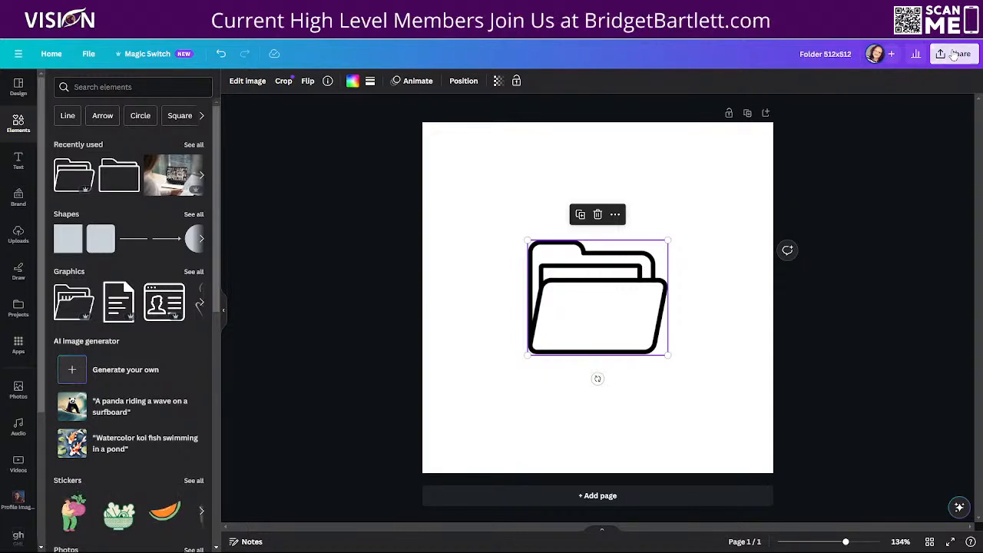
left_click(816, 311)
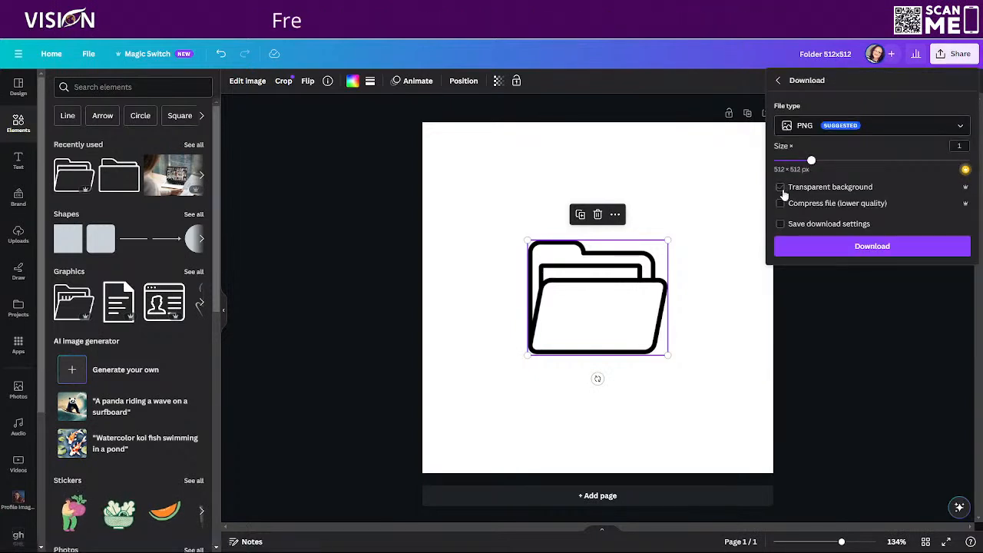
left_click(780, 188)
left_click(781, 203)
left_click(861, 252)
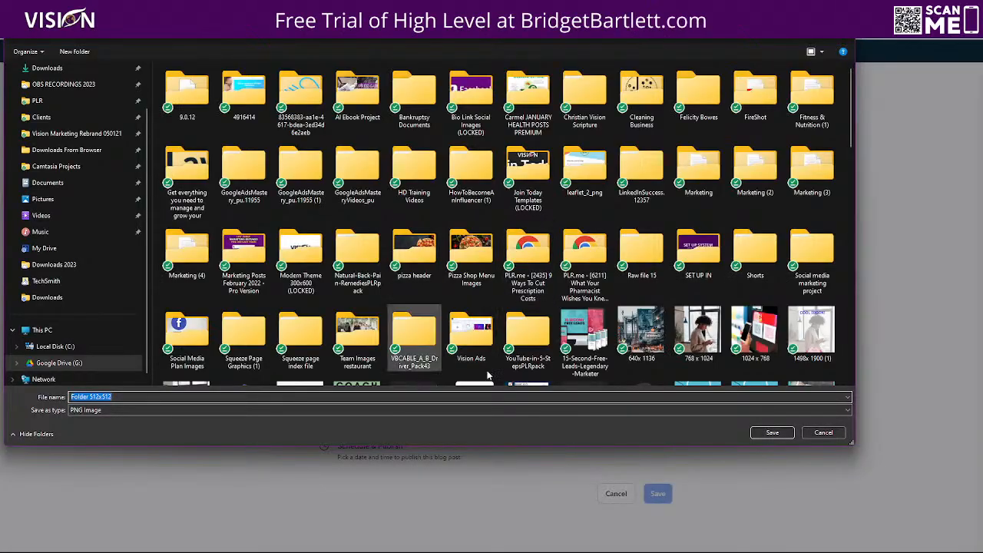
left_click(752, 434)
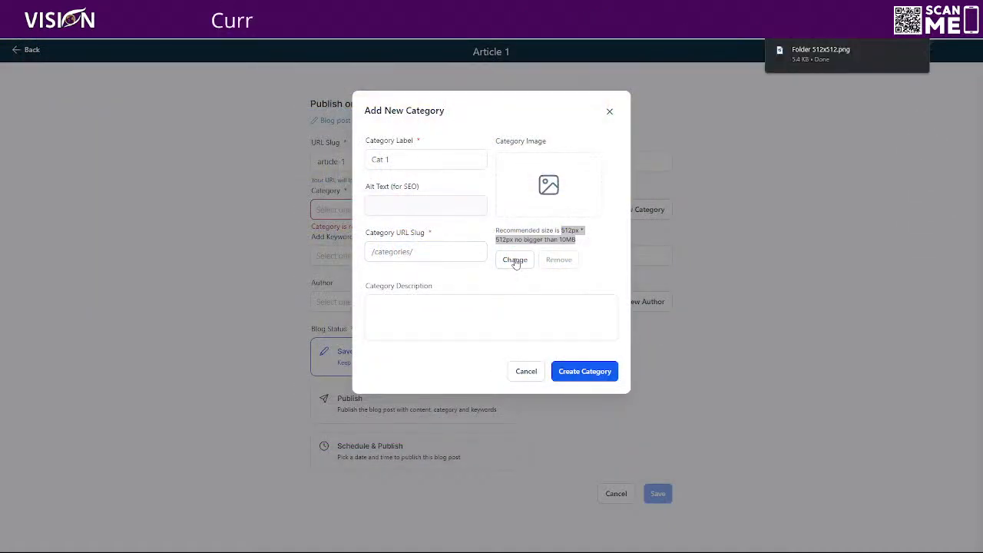
Back in High Level, upload Folder 512x512.png as the category image and set its alt text to "Cat 1".
left_click(516, 259)
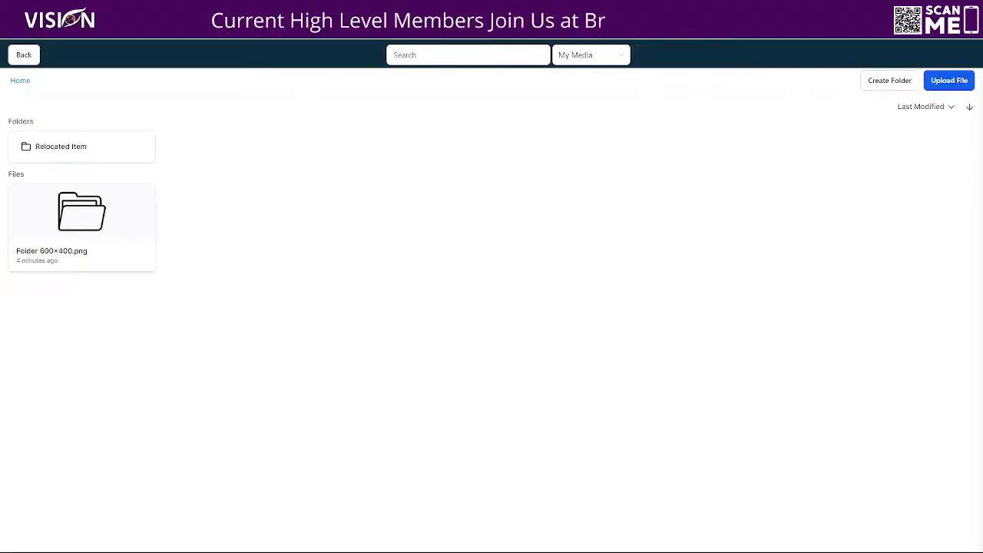
left_click_drag(823, 72, 240, 238)
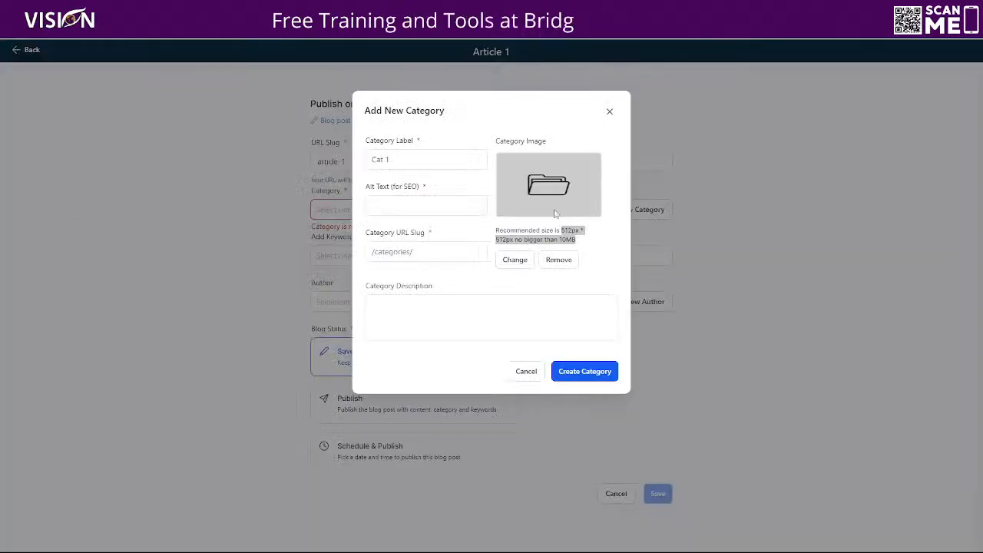
left_click(419, 204)
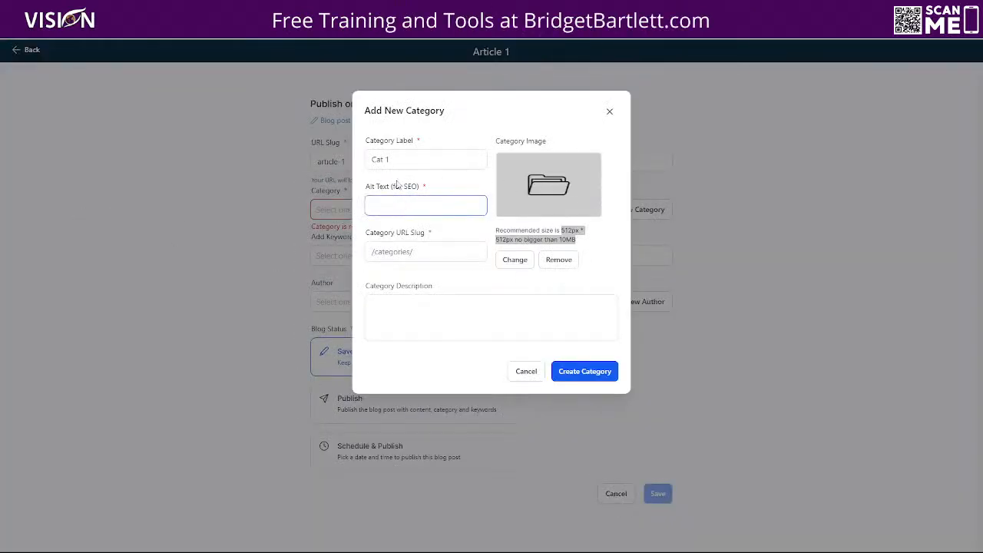
left_click_drag(392, 159, 353, 161)
key("ctrl+c")
left_click(378, 205)
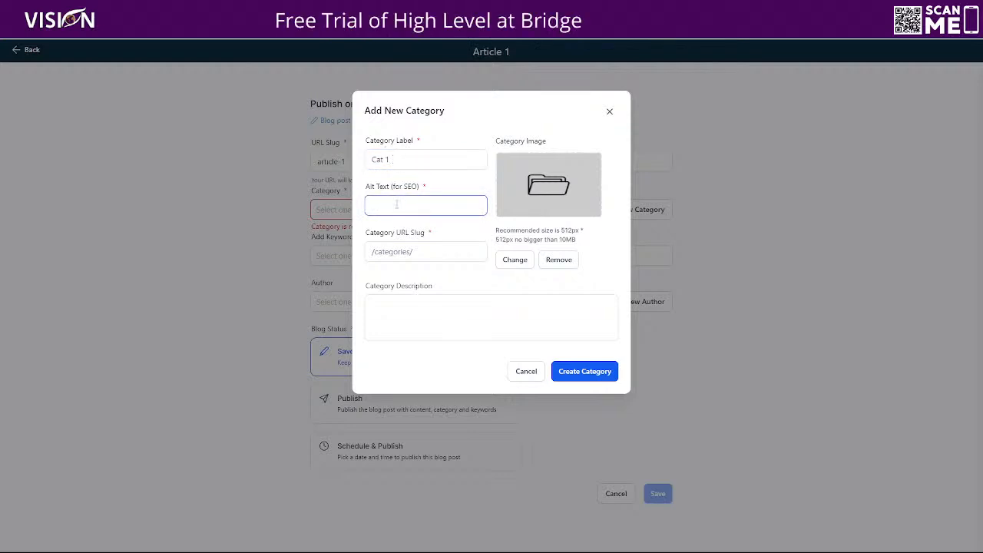
key("ctrl+v")
Set the category URL slug to "Cat1" and the description to "Cat 1", and create the category.
left_click(427, 251)
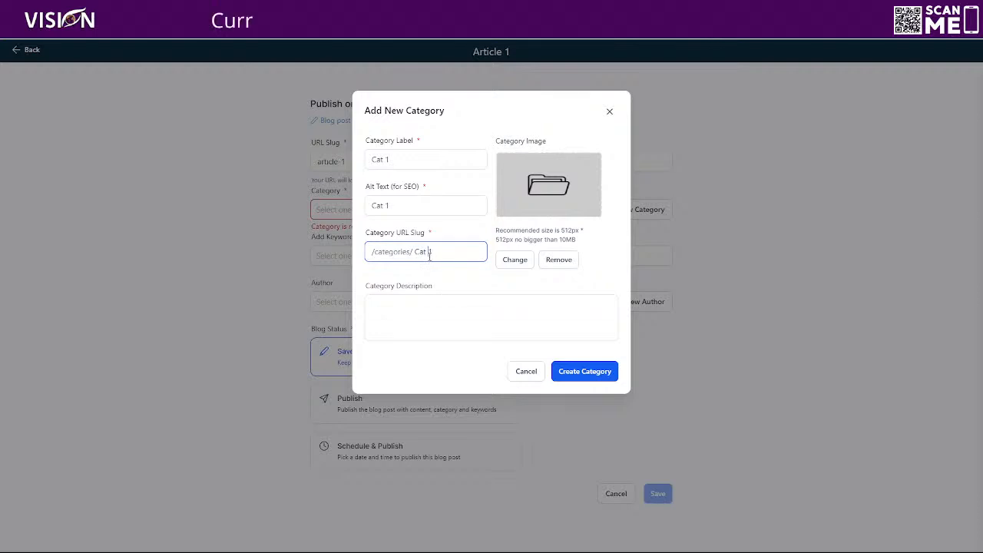
left_click(421, 306)
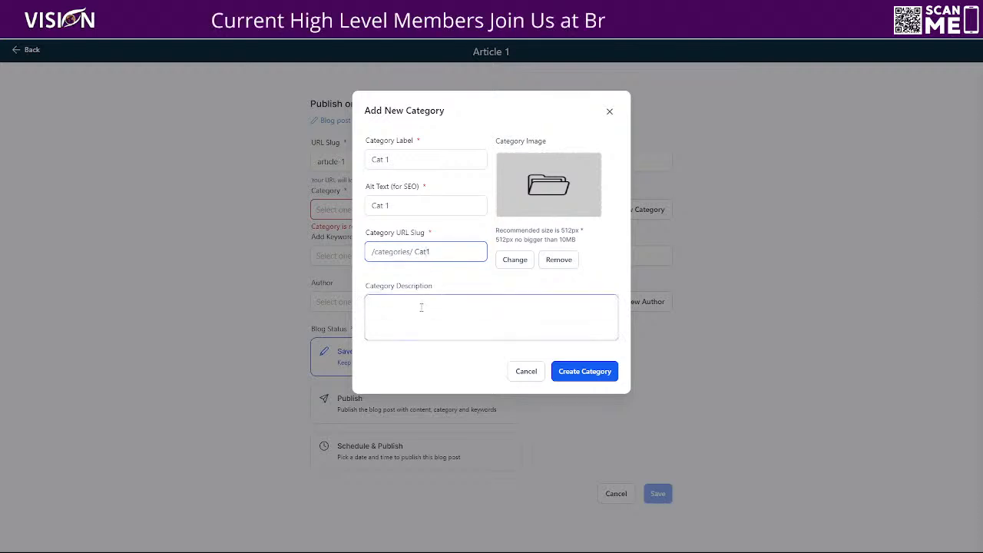
type("Cat 1")
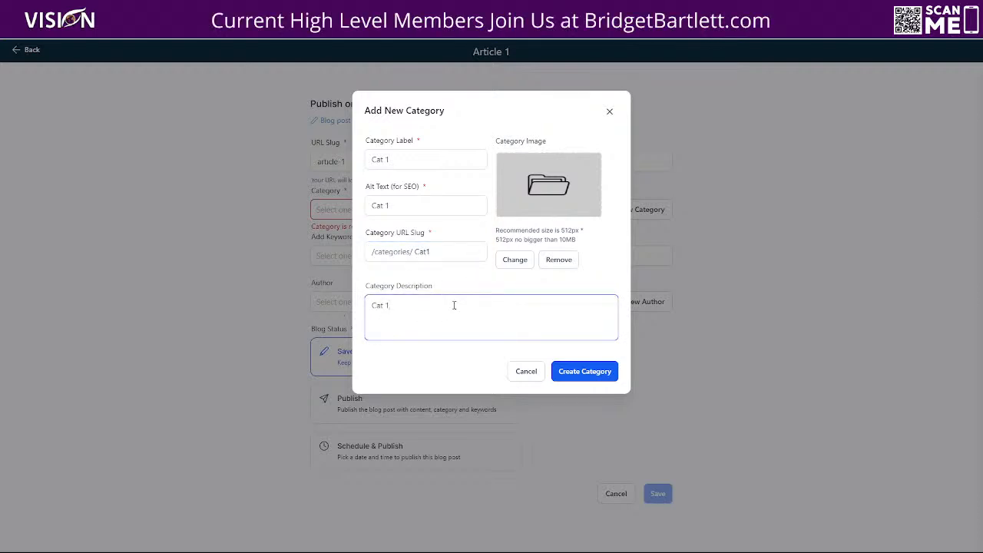
left_click(591, 371)
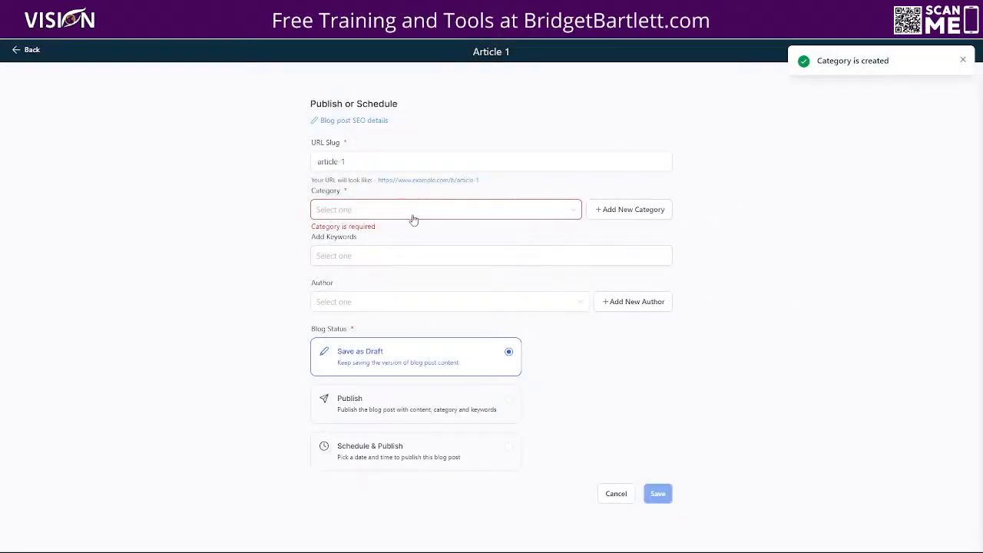
Assign the post to category "Cat 1" and add the keyword "test".
left_click(384, 213)
left_click(327, 234)
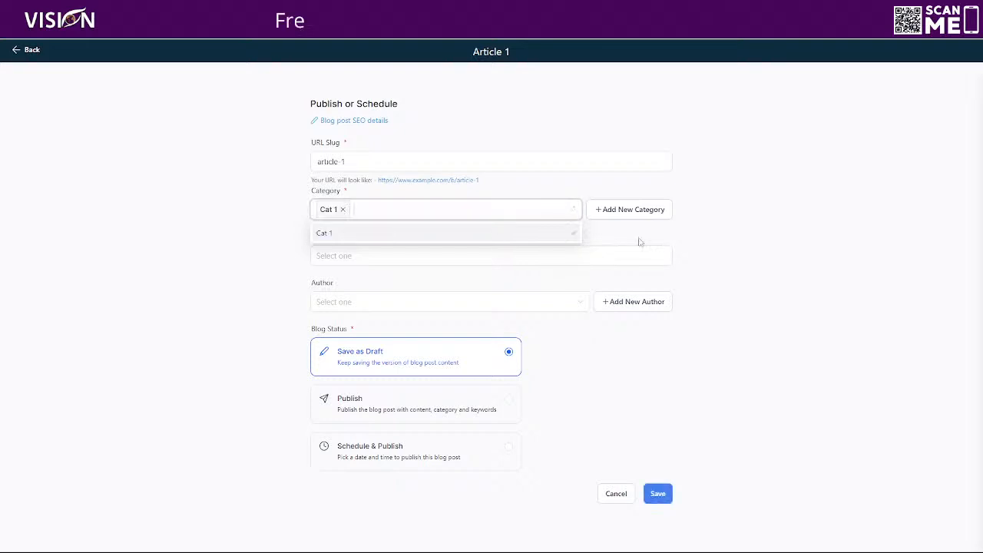
left_click(715, 252)
left_click(337, 259)
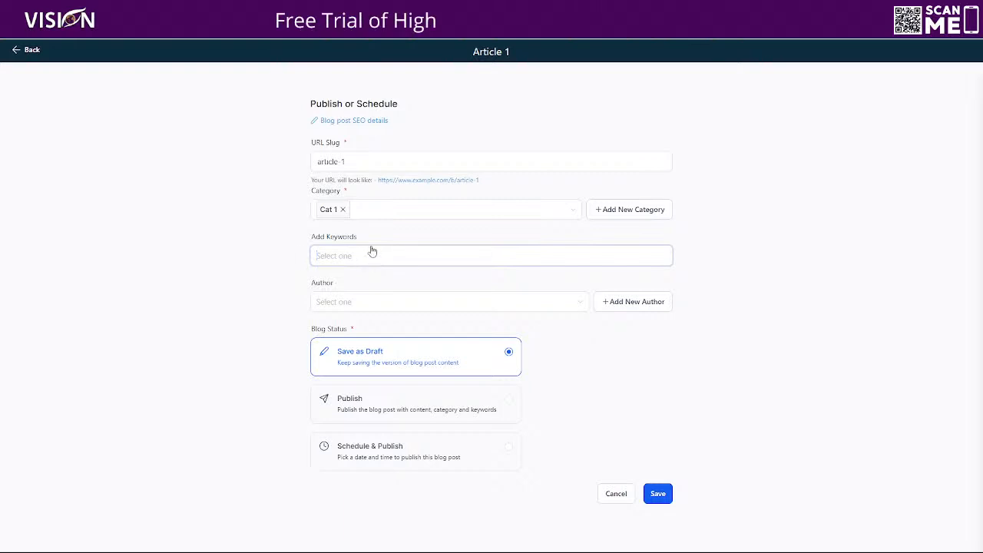
type("test")
key("Return")
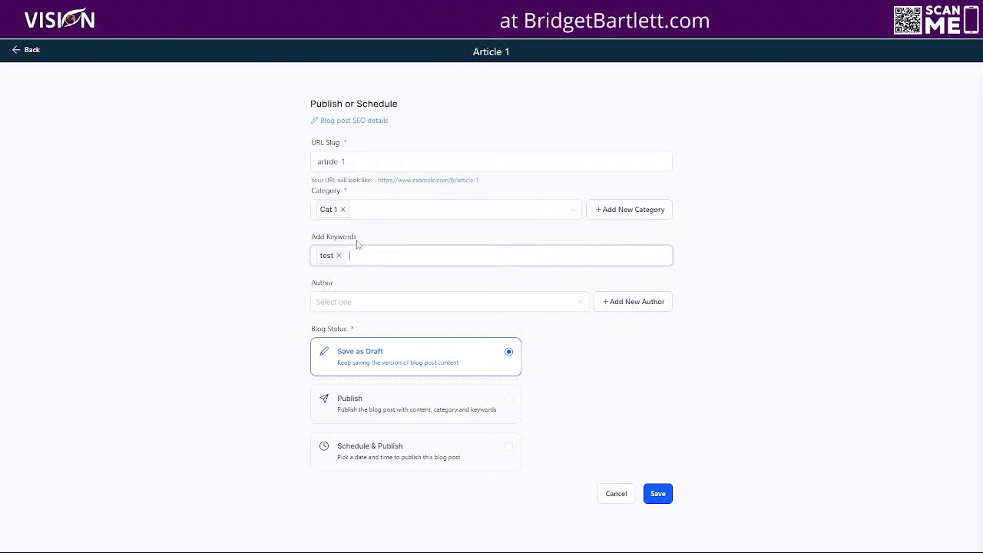
Start a new author named "Author 1" with the folder image as the author photo, and check the recommended photo size.
left_click(352, 303)
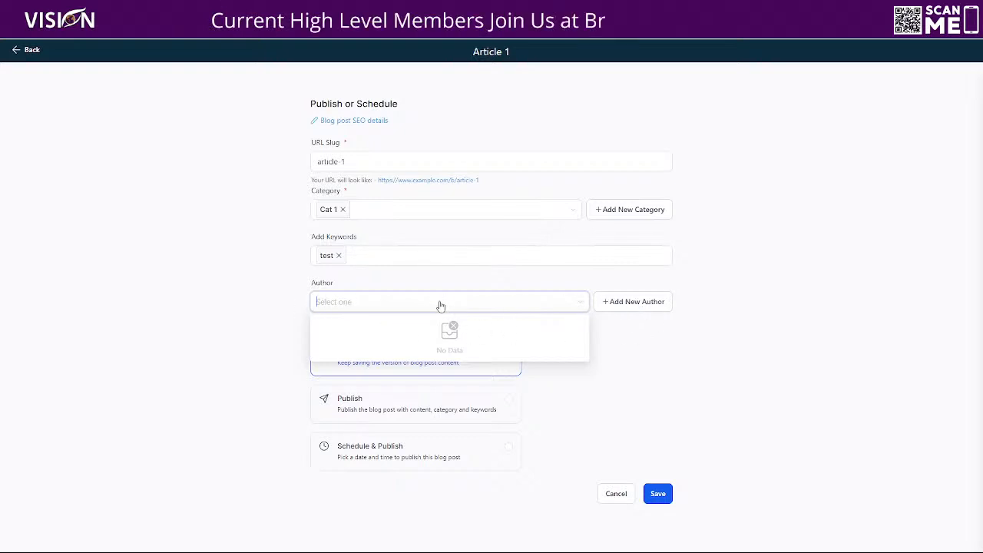
left_click(642, 302)
left_click(384, 163)
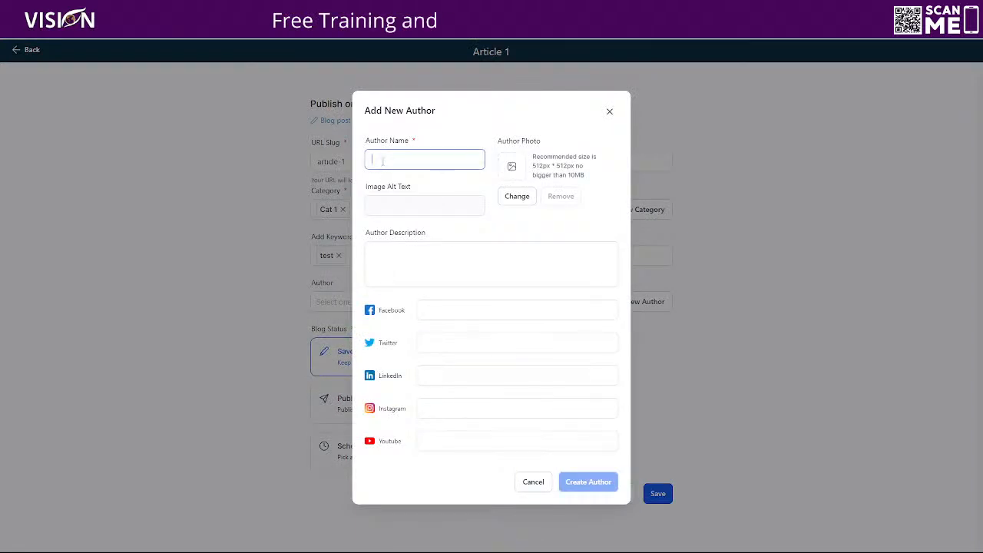
type("Author 1")
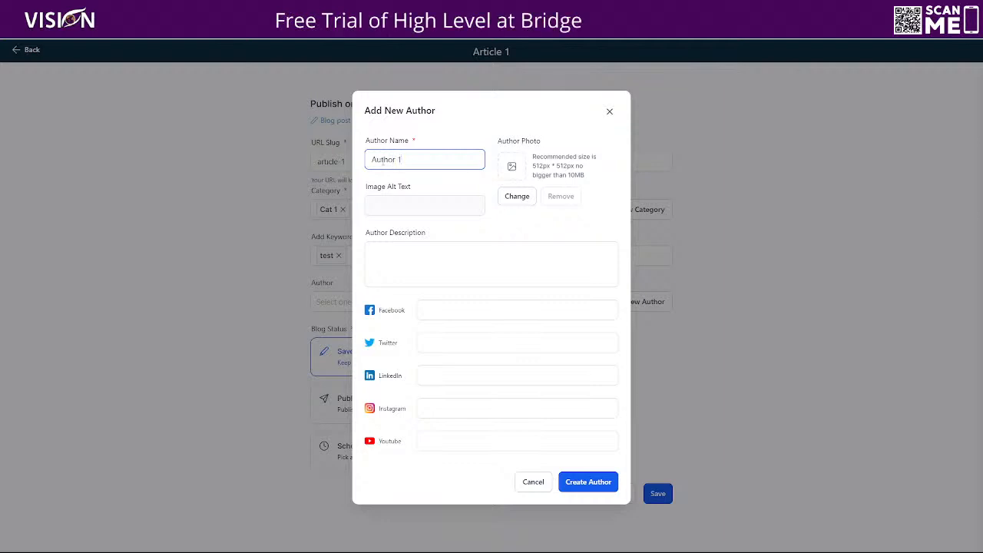
left_click(516, 196)
double_click(74, 214)
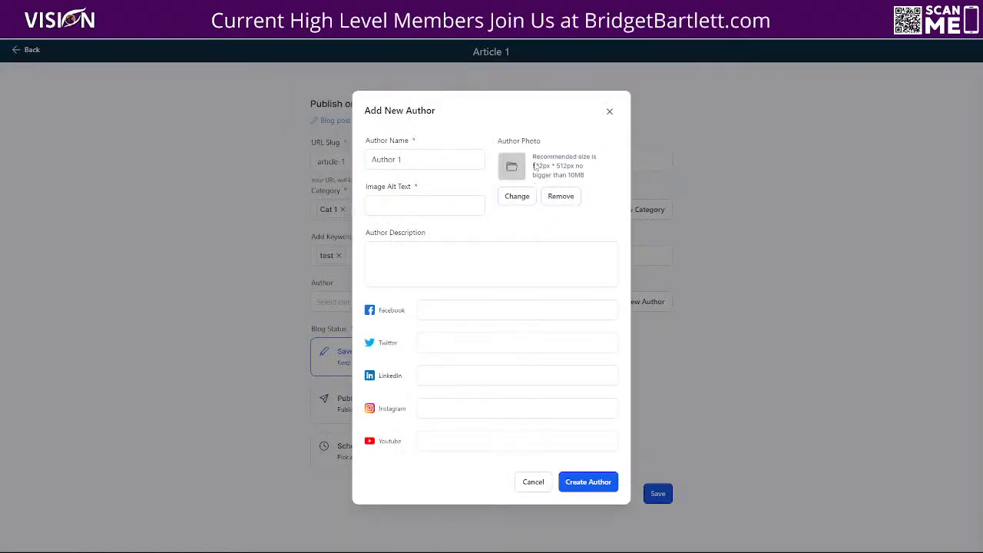
left_click_drag(530, 167, 582, 171)
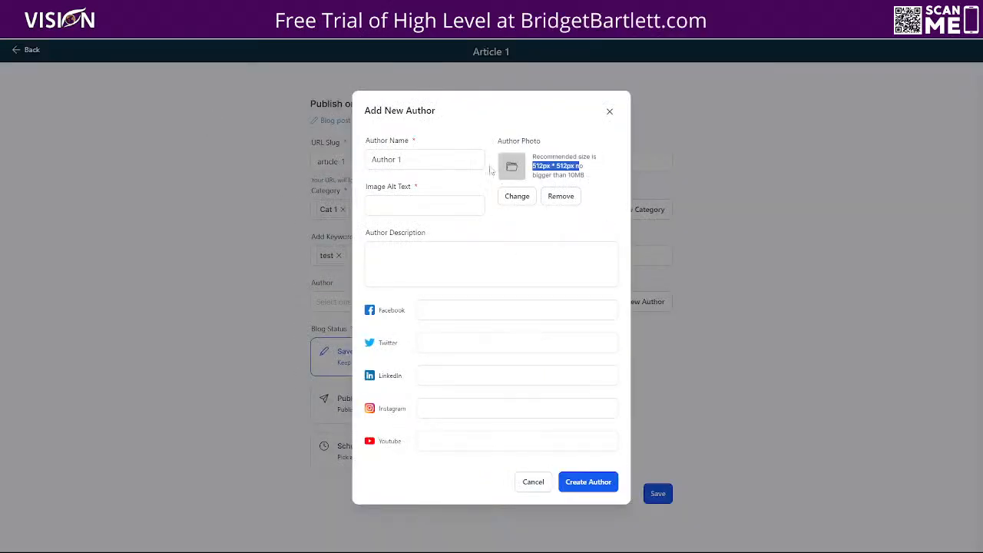
Use the author name "Author 1" as the image alt text and author description, and create the author.
left_click(428, 158)
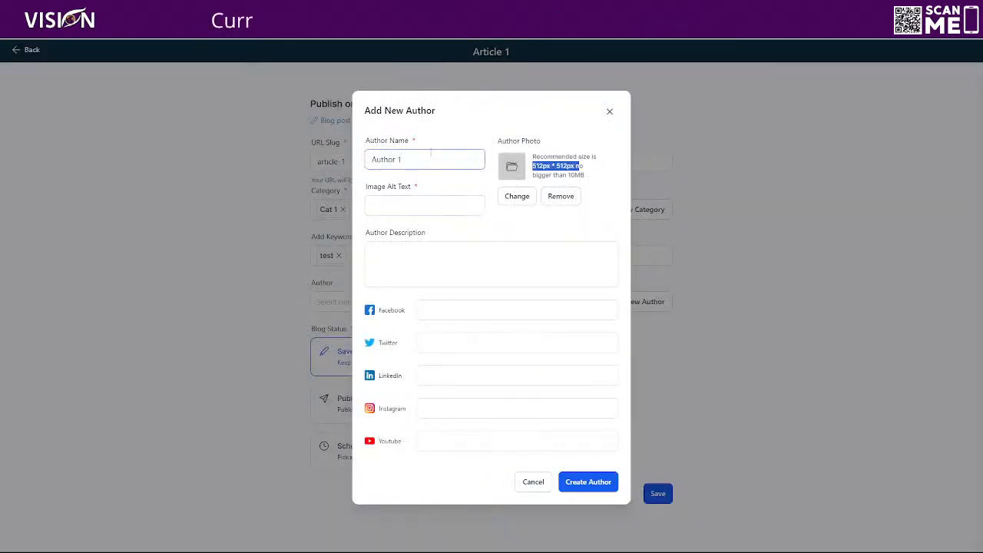
left_click_drag(428, 159, 364, 159)
key("ctrl+c")
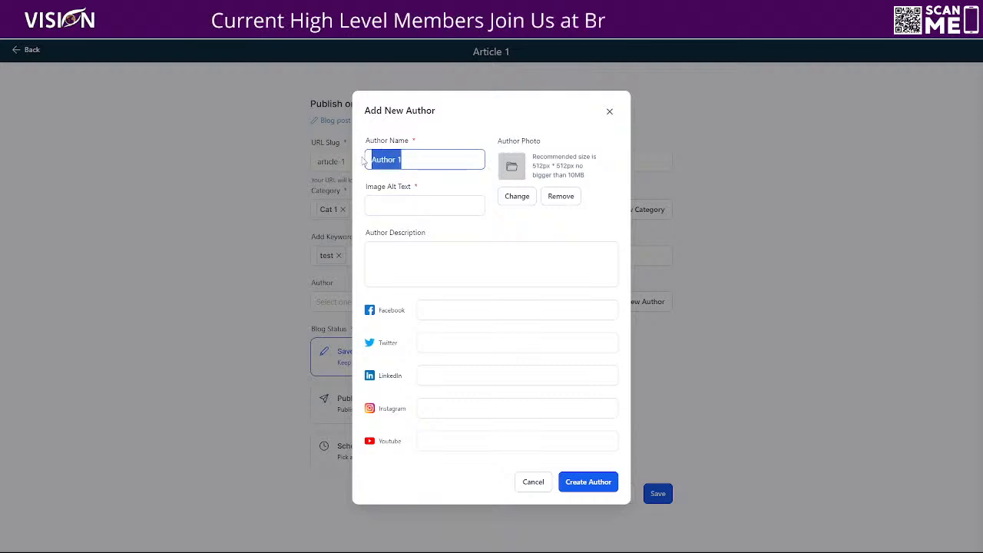
left_click(375, 206)
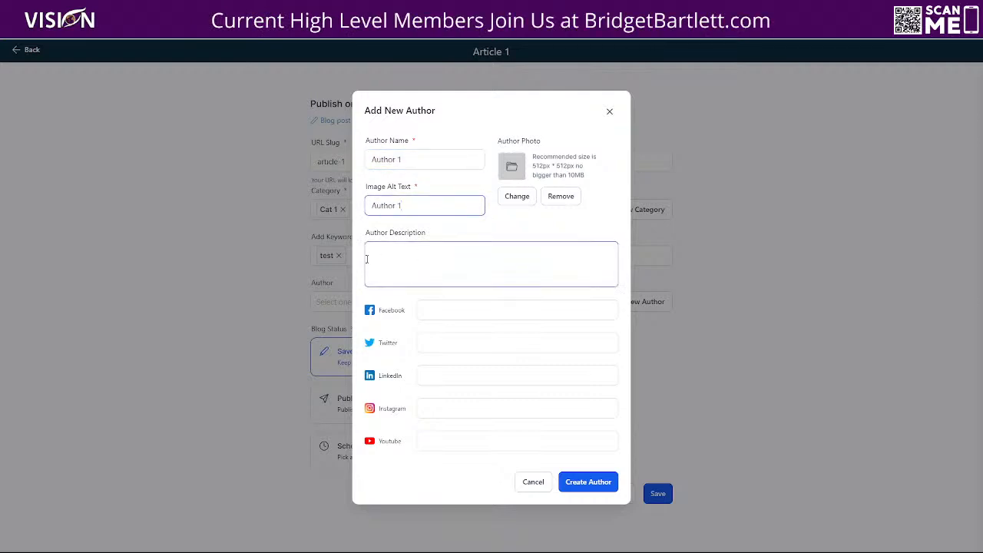
left_click(403, 252)
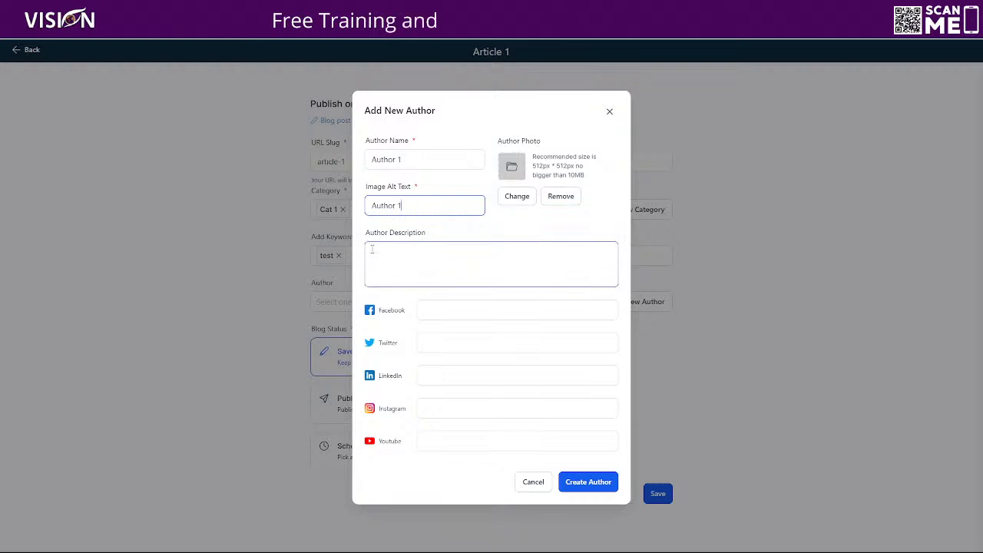
key("ctrl+v")
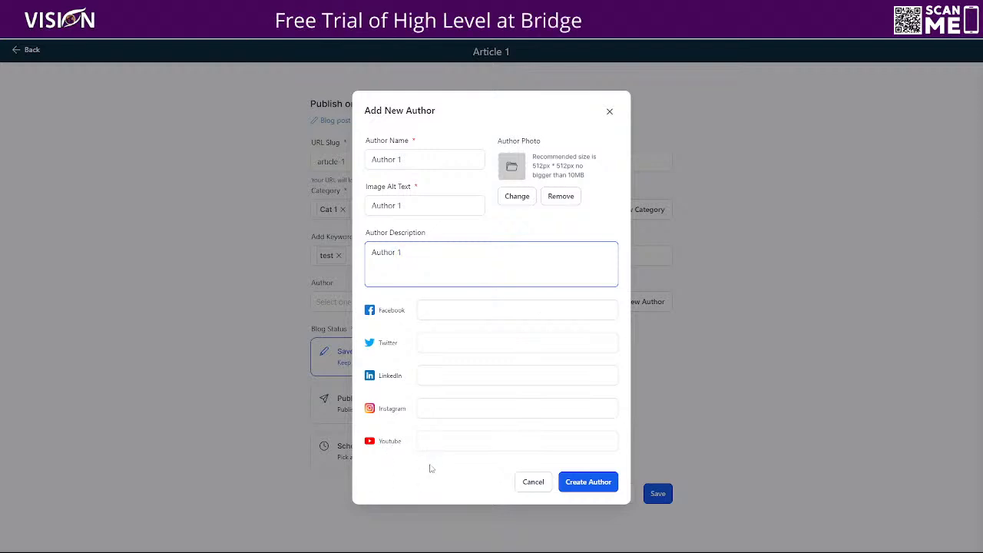
left_click(583, 484)
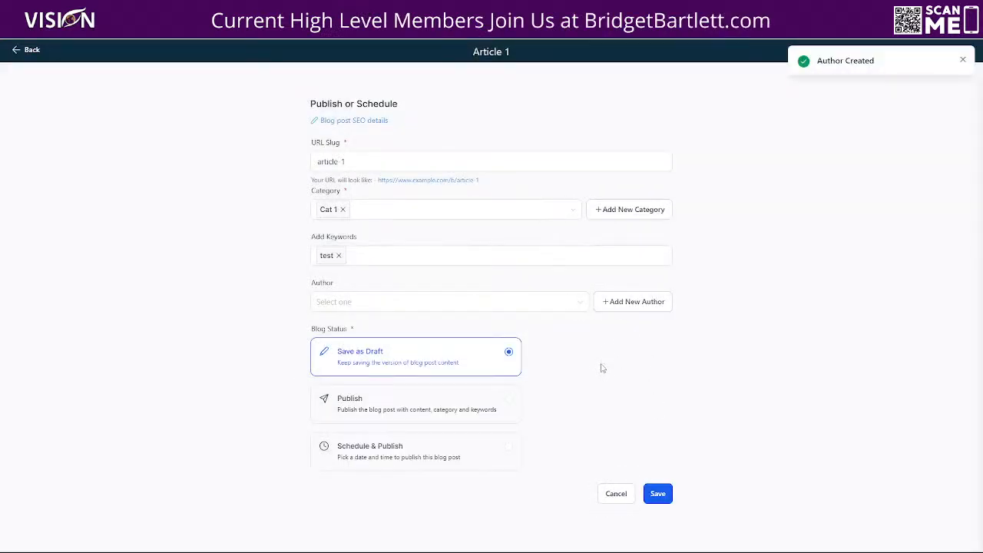
Assign "Author 1" to the post and publish it with the published date 2023-09-26.
left_click(334, 303)
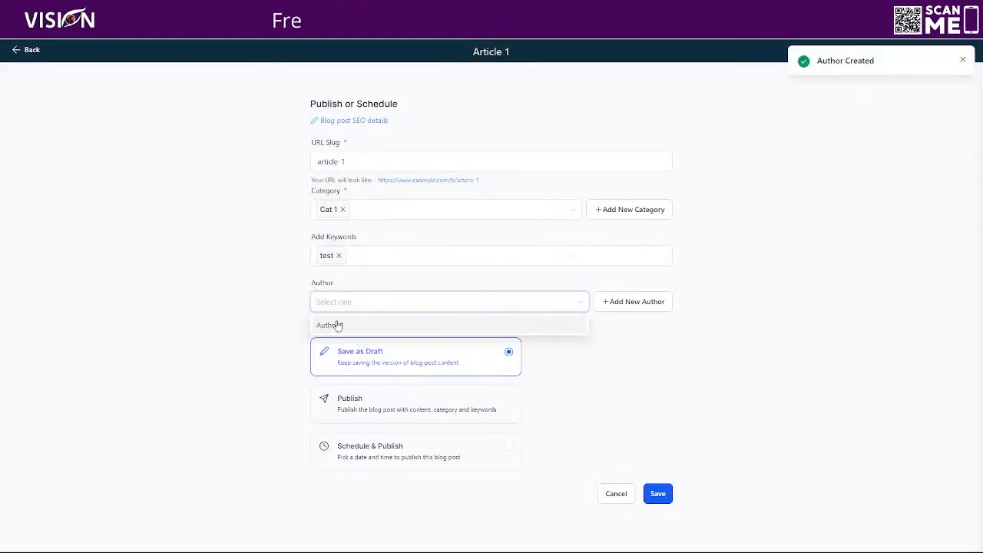
left_click(333, 323)
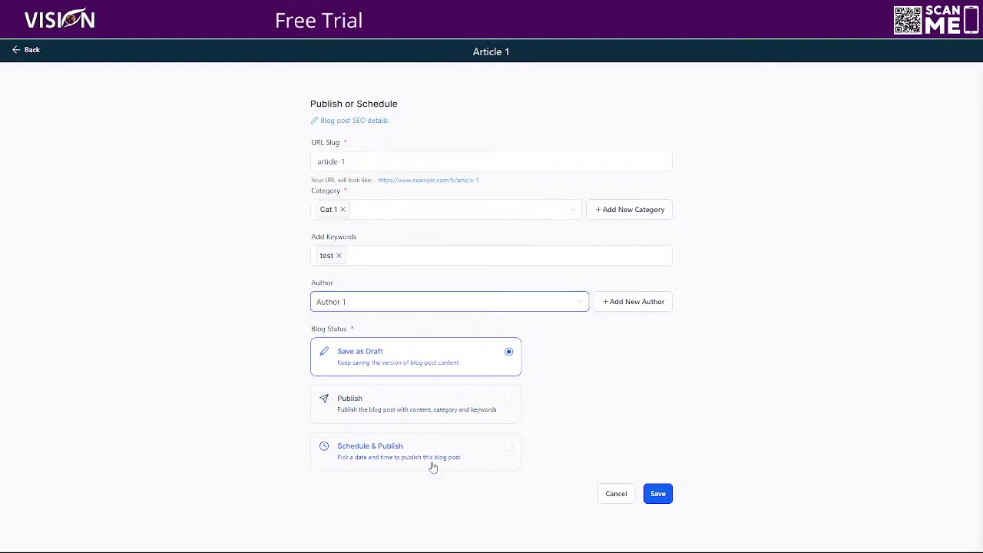
left_click(417, 407)
scroll(461, 453, "down", 1)
left_click(335, 466)
left_click(362, 407)
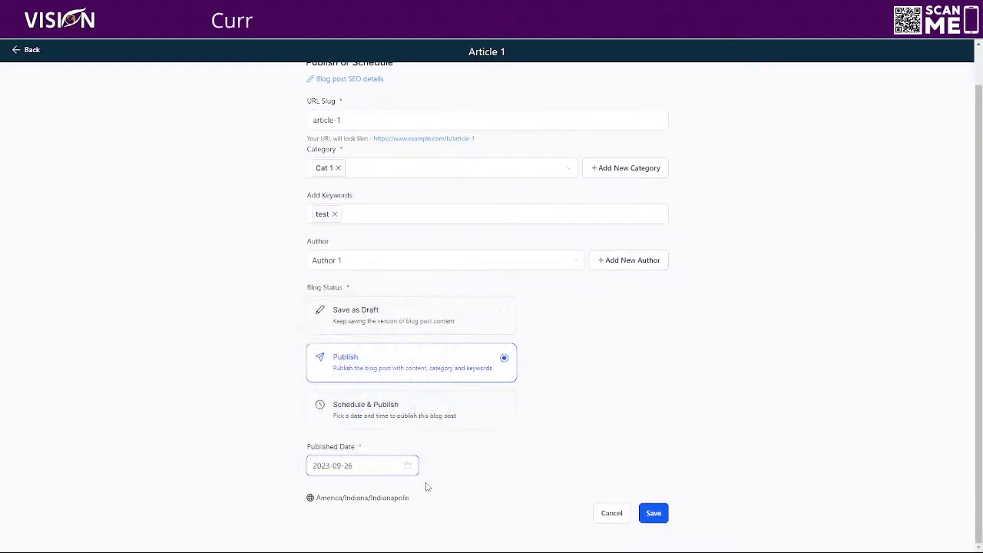
left_click(654, 513)
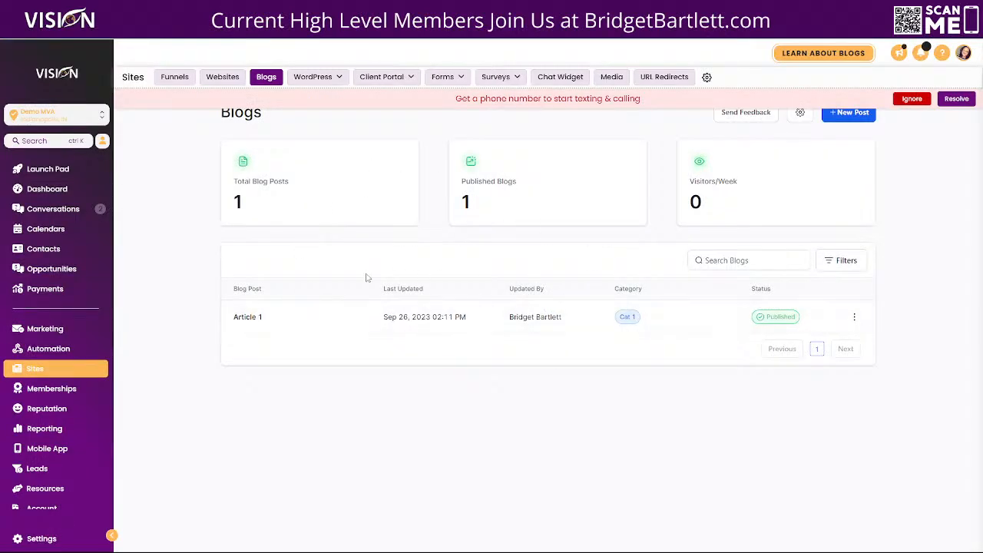
Dismiss the phone number notice and duplicate the blog post "Article 1".
left_click(912, 98)
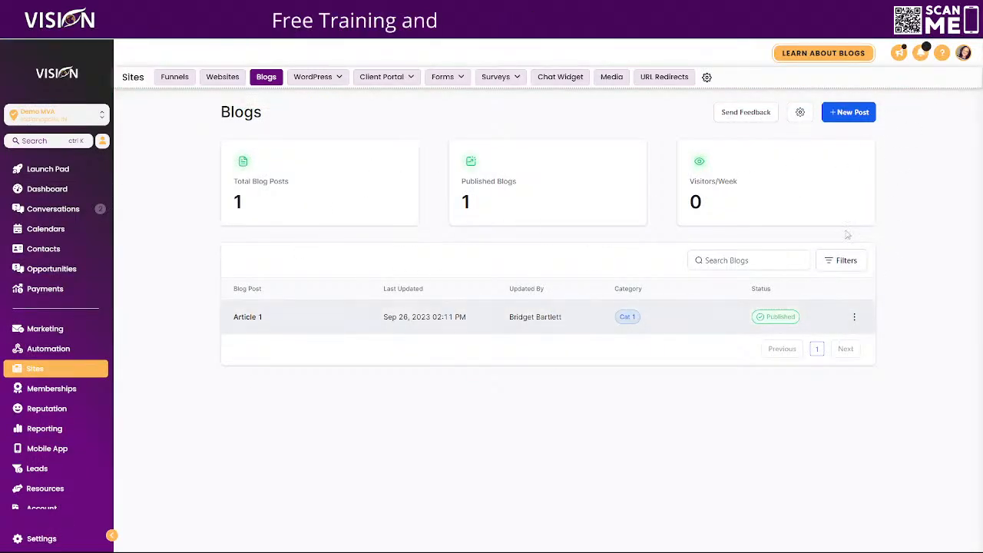
left_click(855, 317)
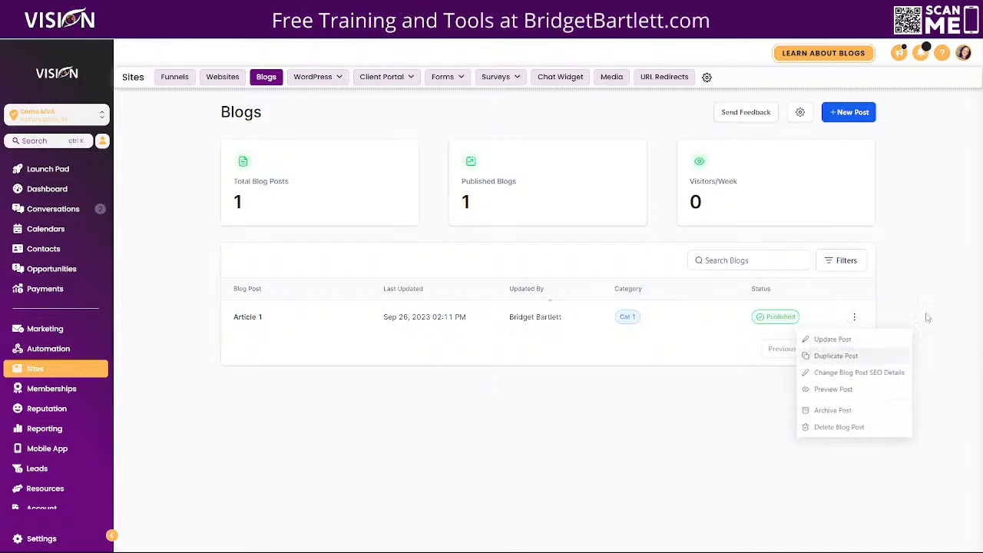
left_click(843, 357)
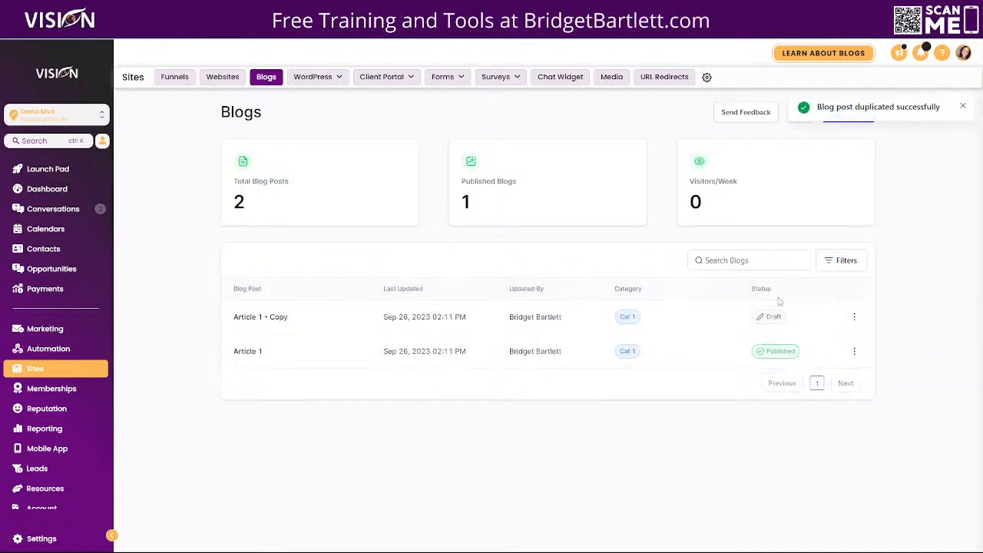
Set the duplicated post's SEO title, cover image alt text and post description to "Article 2" and update it.
left_click(854, 318)
left_click(845, 371)
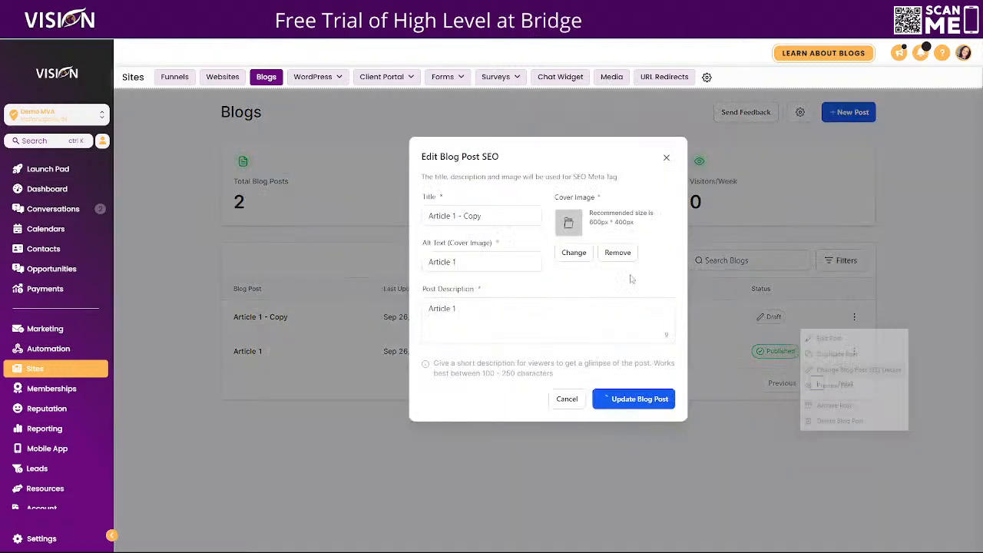
left_click(453, 216)
left_click_drag(453, 217, 519, 219)
type("2")
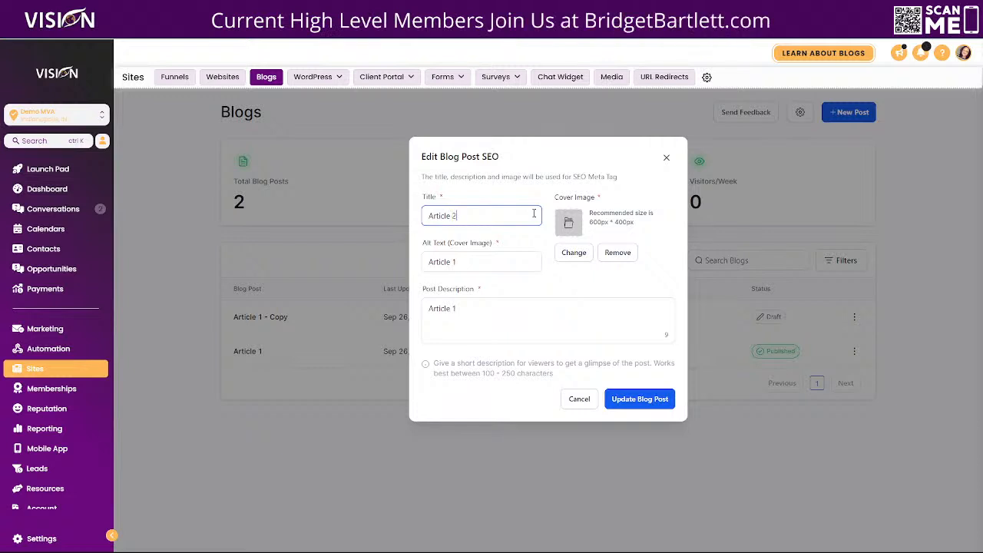
left_click(460, 262)
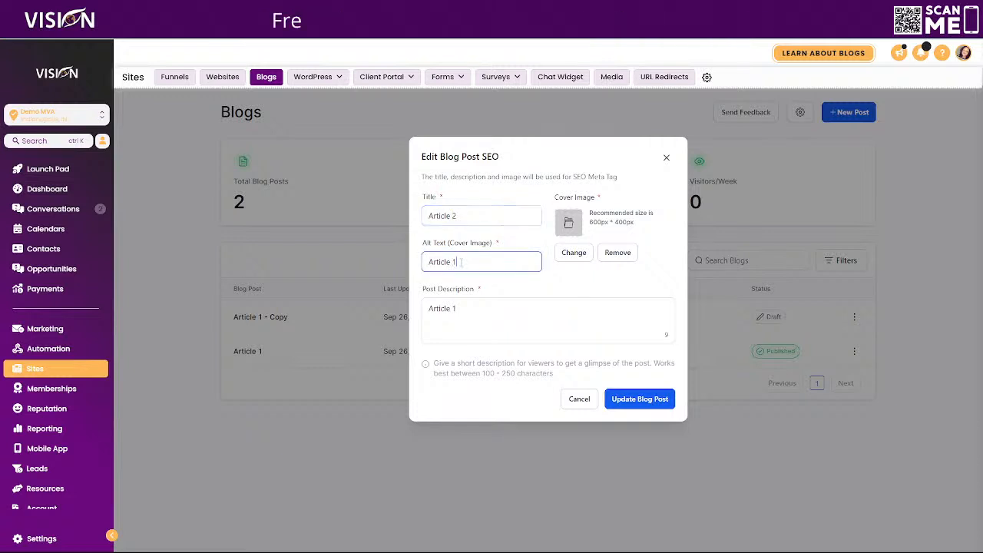
left_click(438, 318)
key("BackSpace")
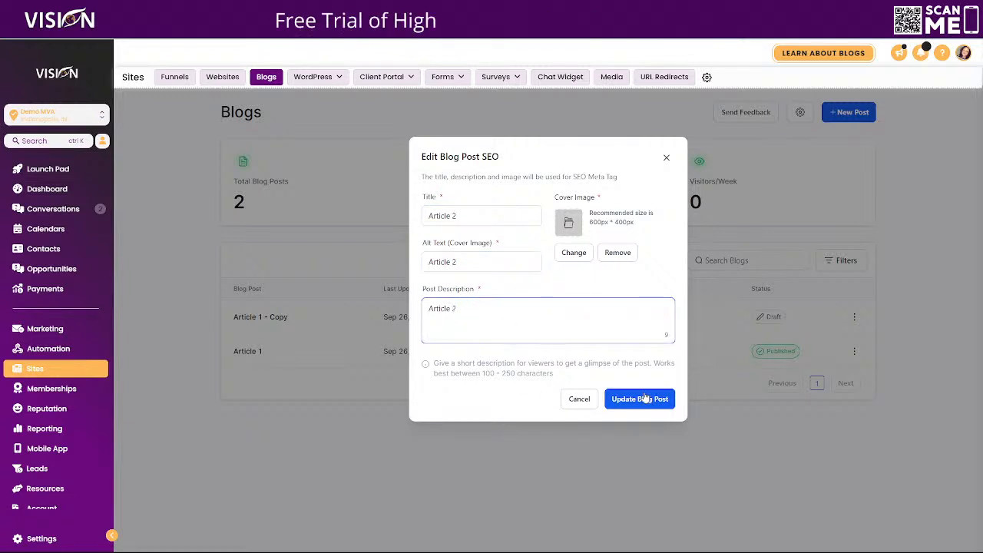
left_click(645, 399)
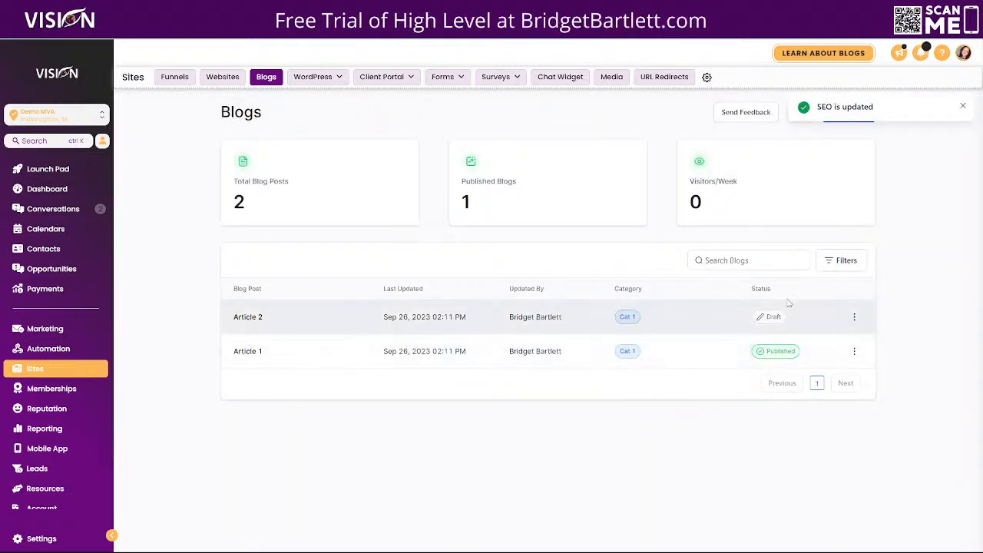
Edit "Article 2" and, in its publishing settings, set the URL slug to "article-2" and remove the category "Cat 1".
left_click(854, 317)
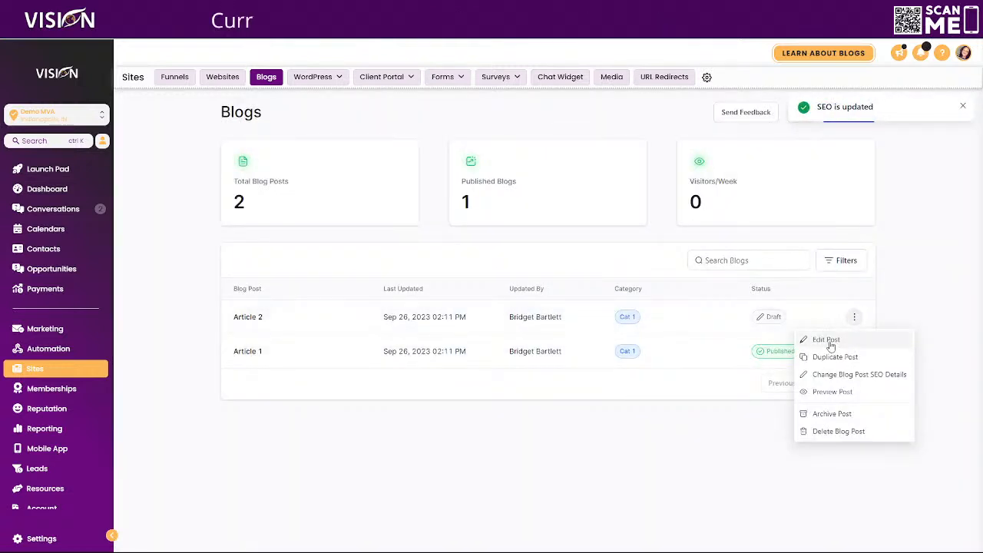
left_click(849, 340)
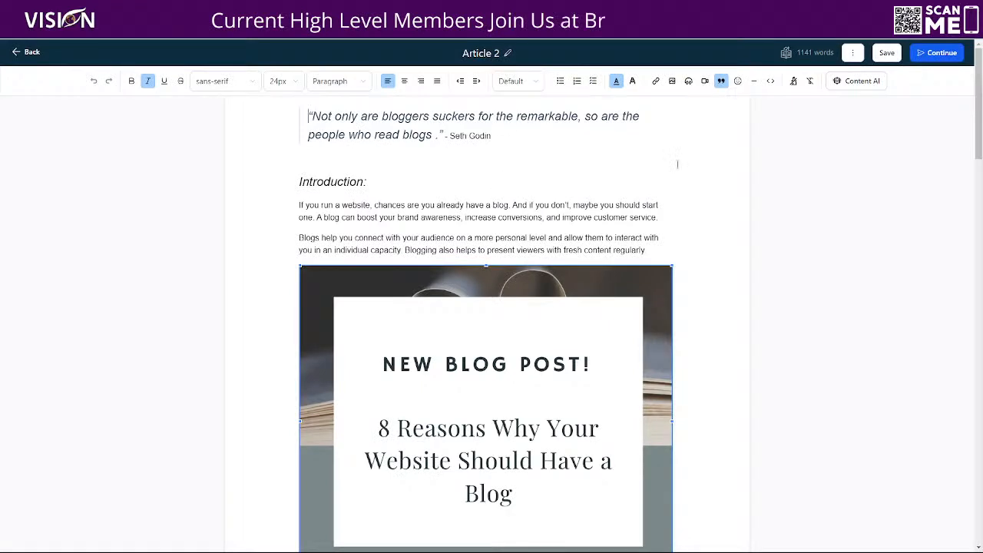
left_click(942, 53)
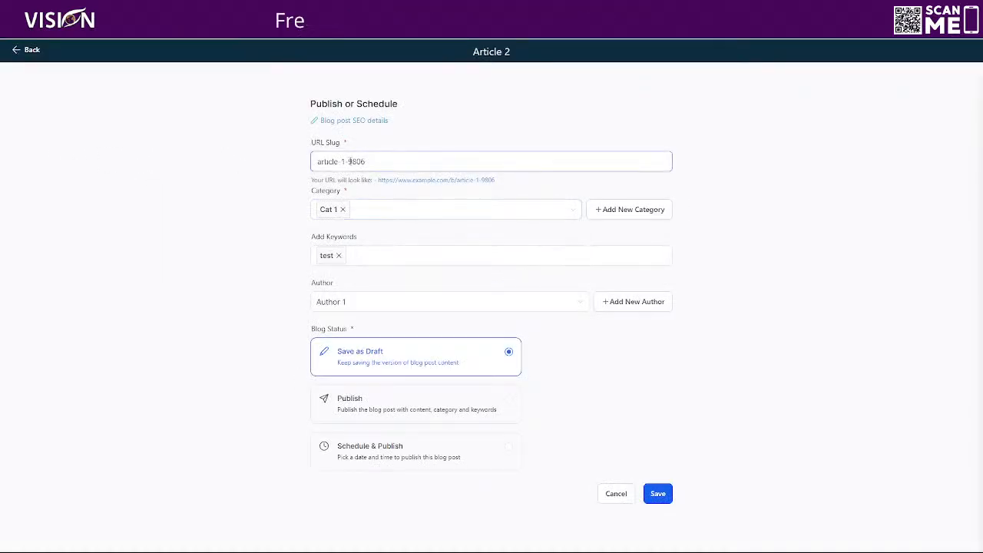
left_click_drag(342, 162, 418, 157)
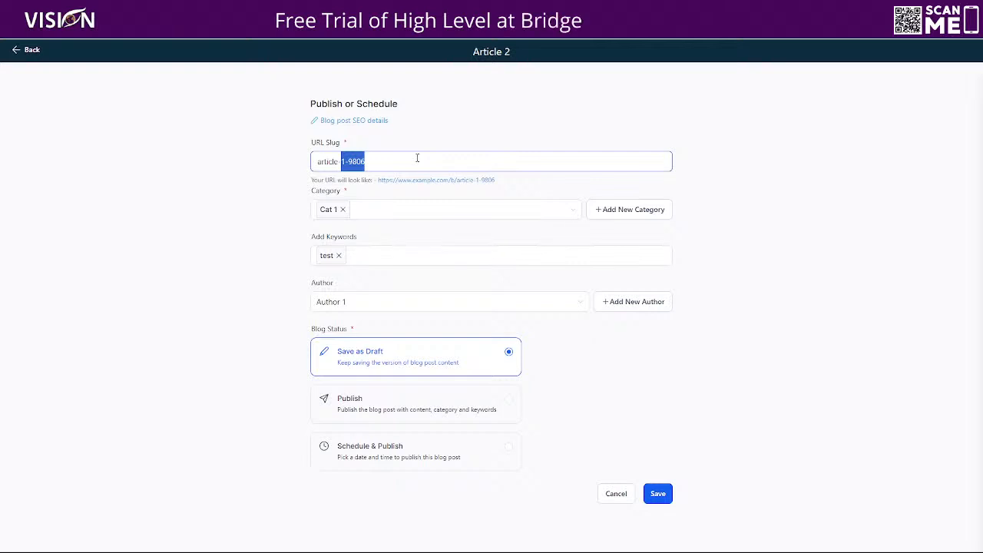
type("2")
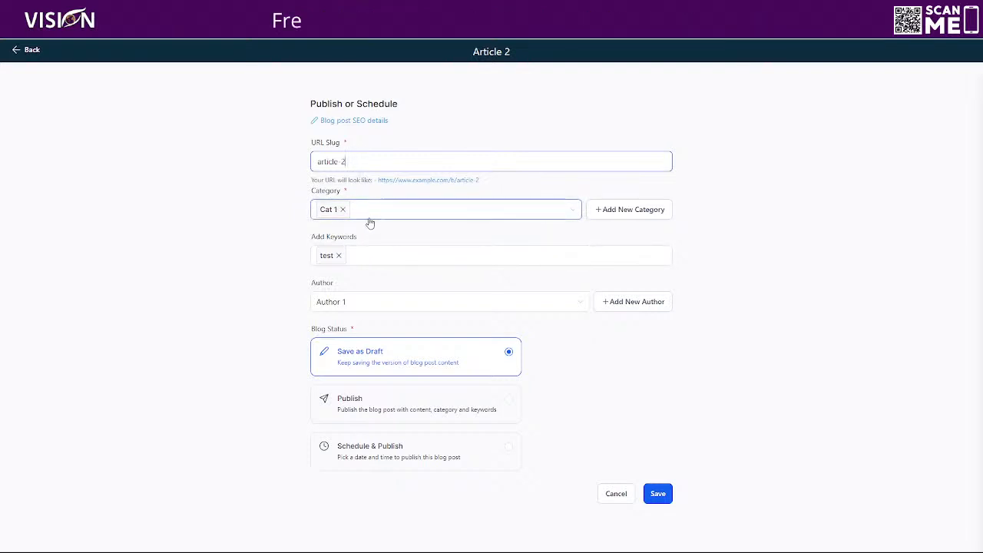
left_click(343, 209)
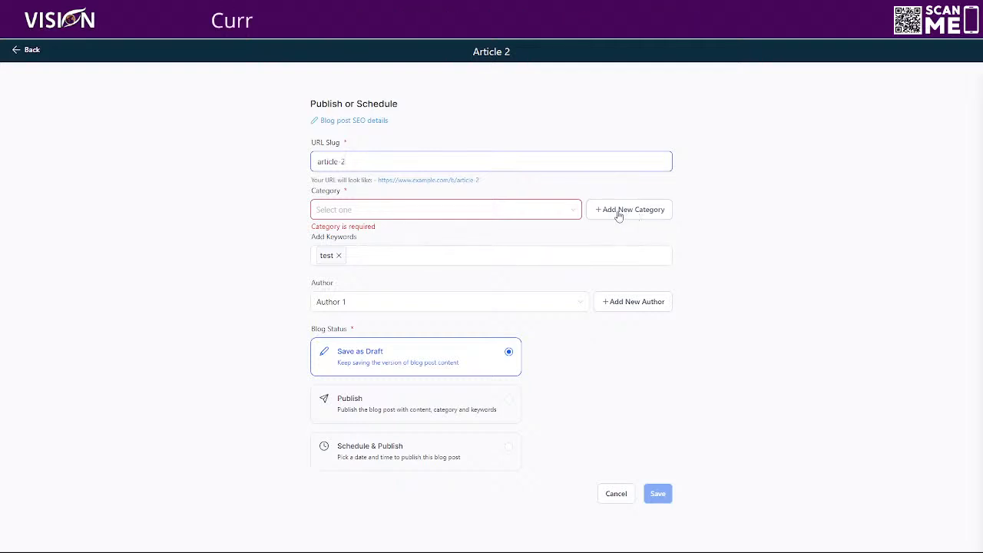
Create category "Cat 2" with image "Folder 512×512.png", alt text "Cat 2", URL slug "cat2" and description "Cast 2".
left_click(620, 213)
left_click(408, 159)
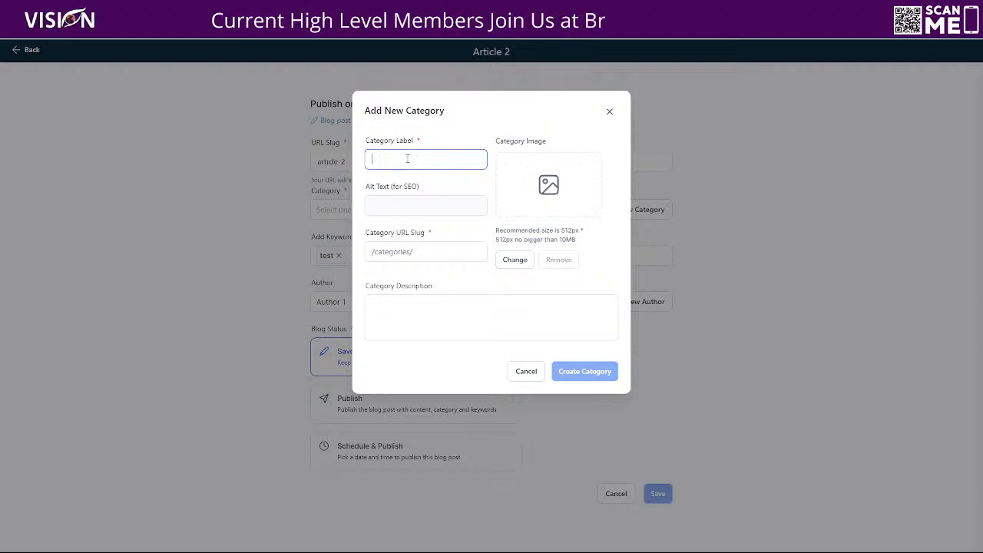
type("Cat 2")
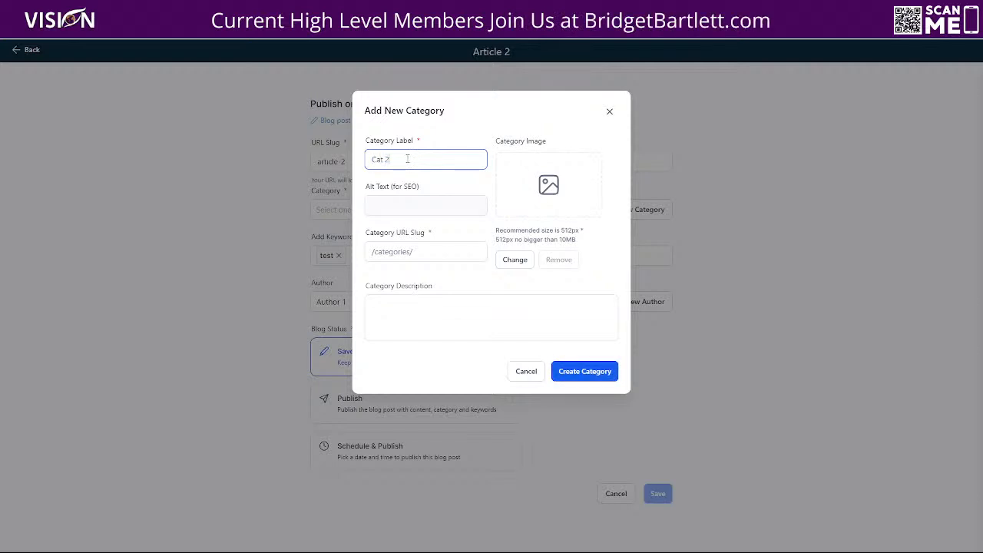
left_click(516, 261)
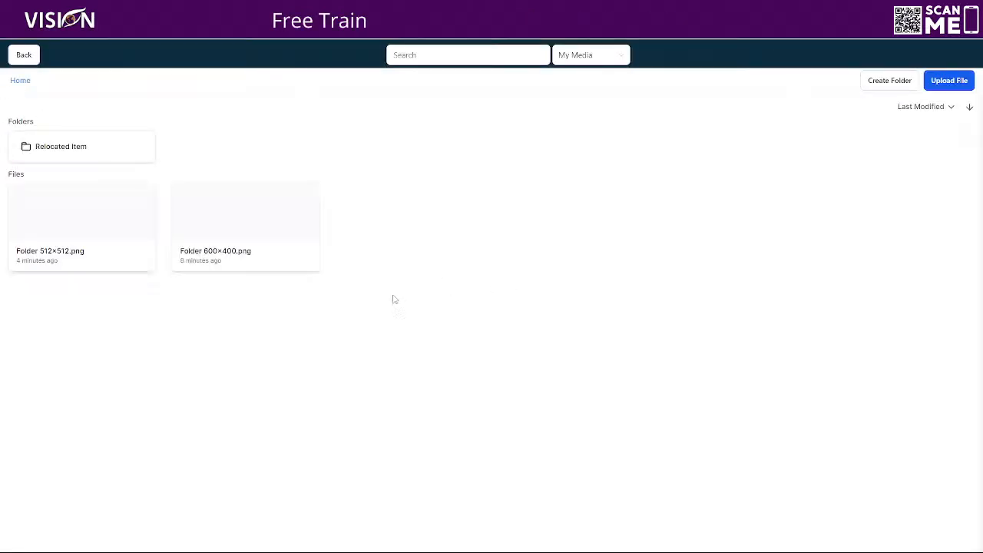
left_click(107, 257)
left_click(392, 203)
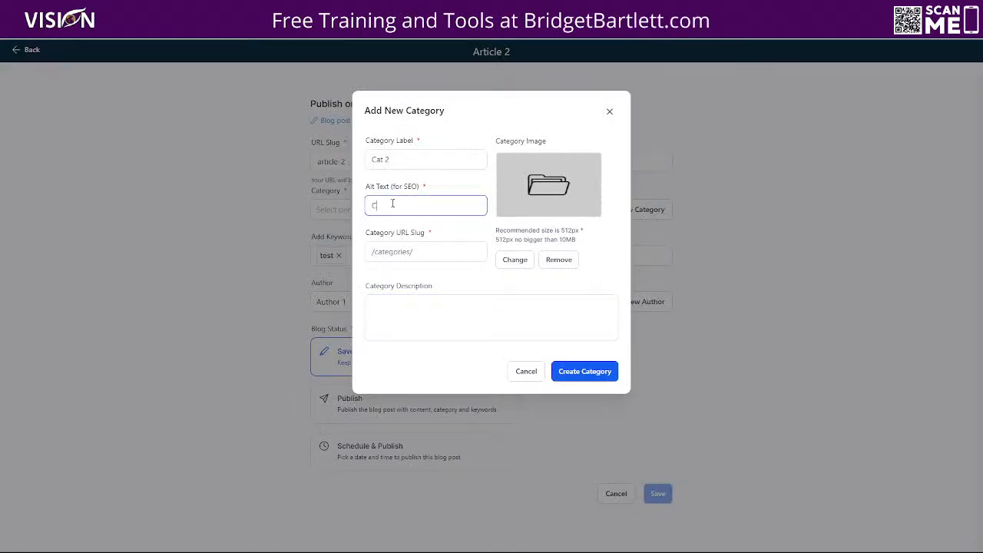
left_click(427, 251)
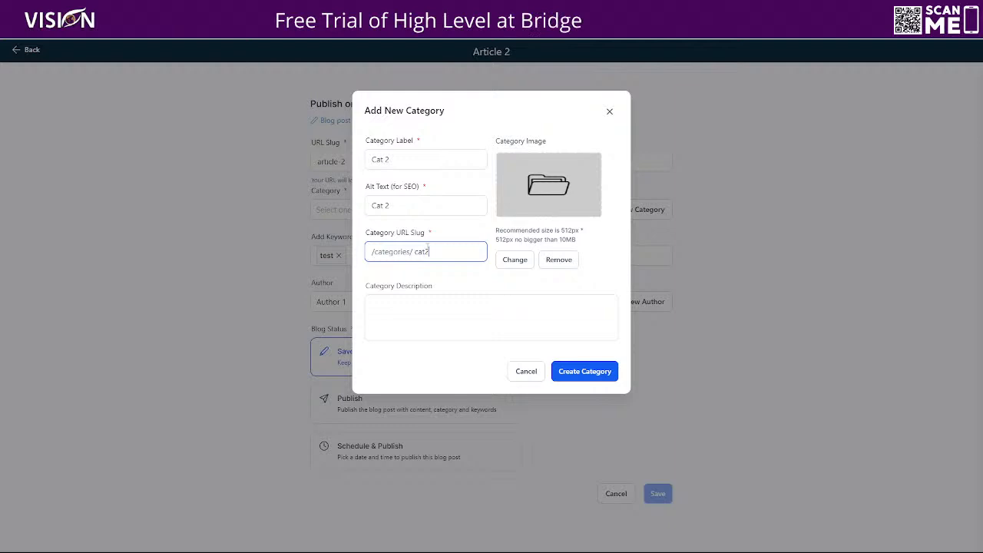
left_click(454, 312)
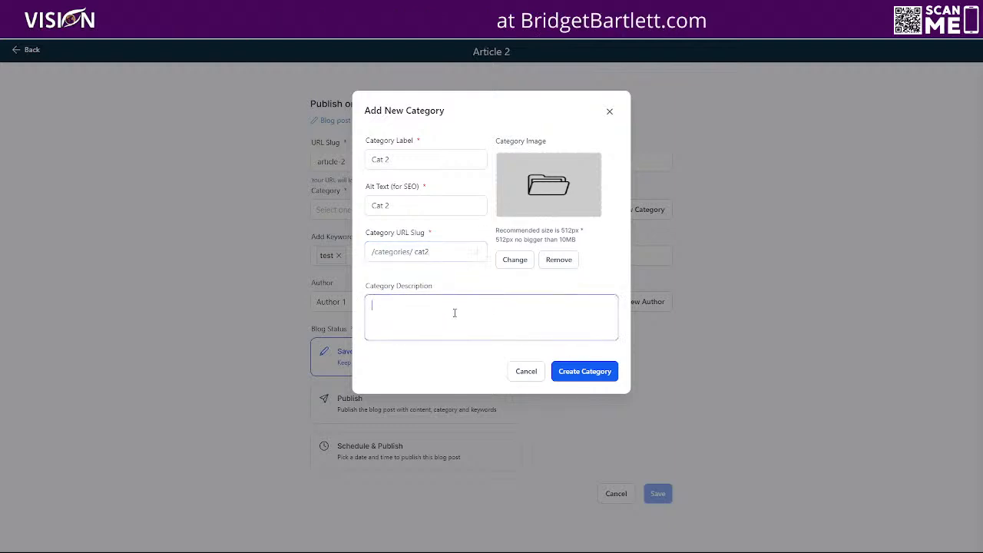
type("Cast 2")
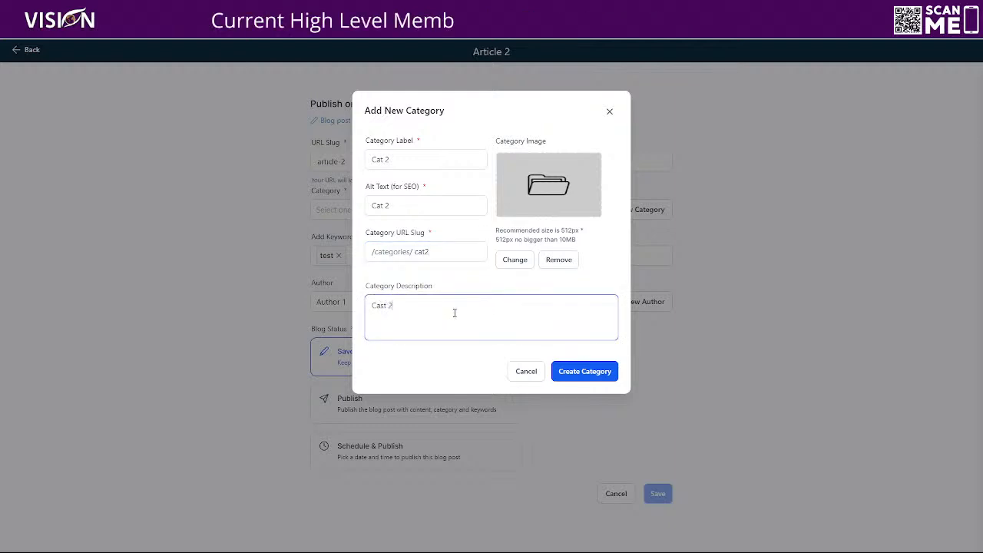
left_click(599, 374)
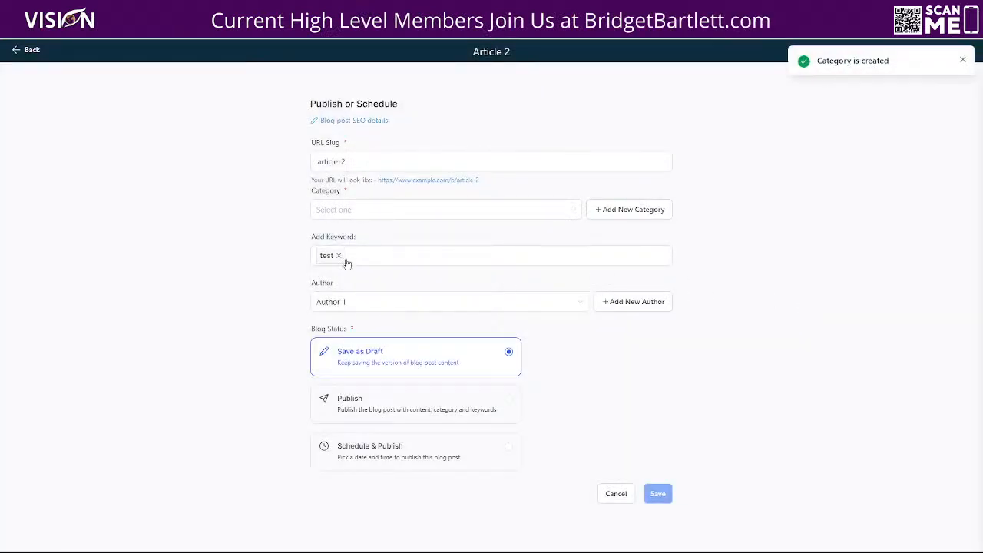
Assign "Article 2" to the category "Cat 2" and remove the keyword "test".
left_click(338, 219)
left_click(341, 251)
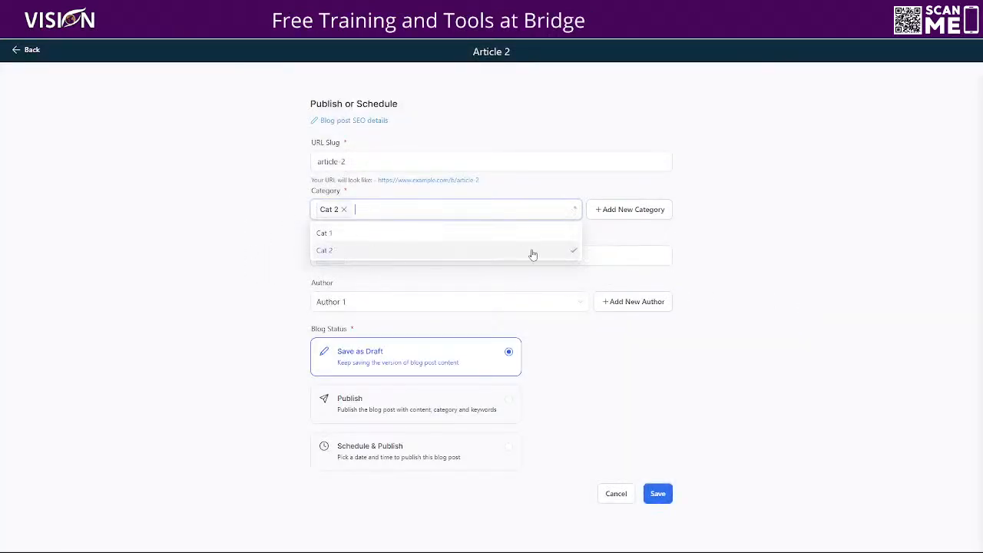
left_click(198, 263)
left_click(384, 255)
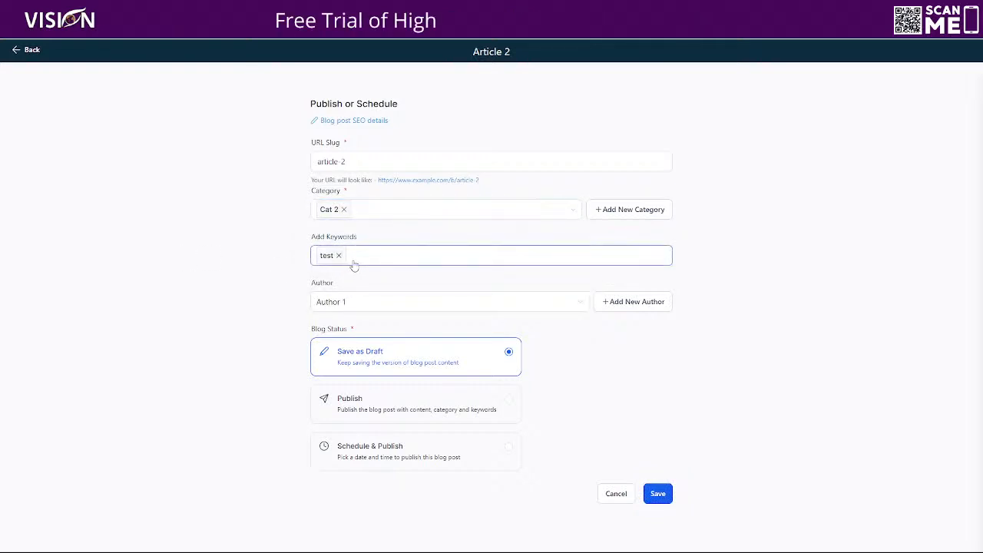
left_click(338, 255)
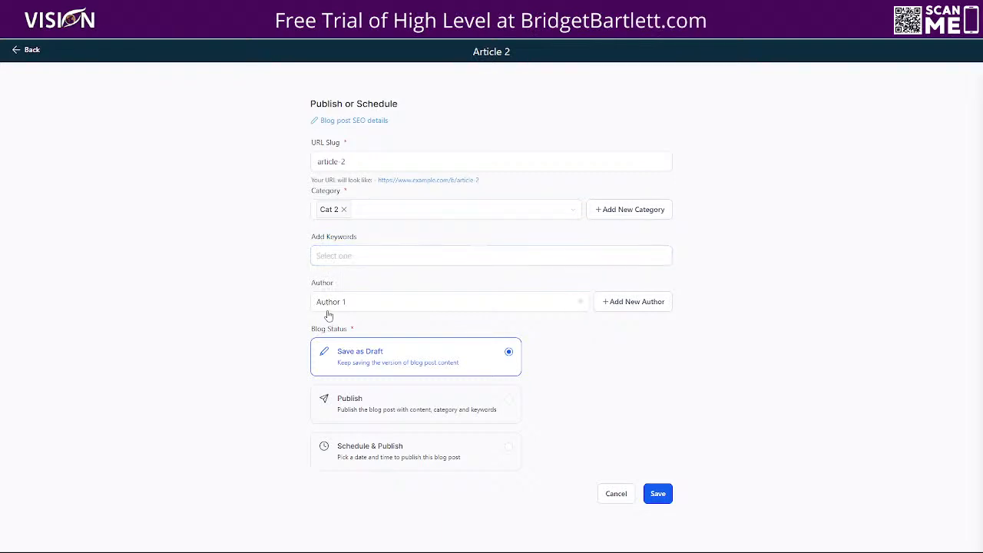
Set the blog status of "Article 2" to Publish with the current date as published date, and save it.
left_click(398, 398)
scroll(615, 407, "down", 1)
left_click(361, 465)
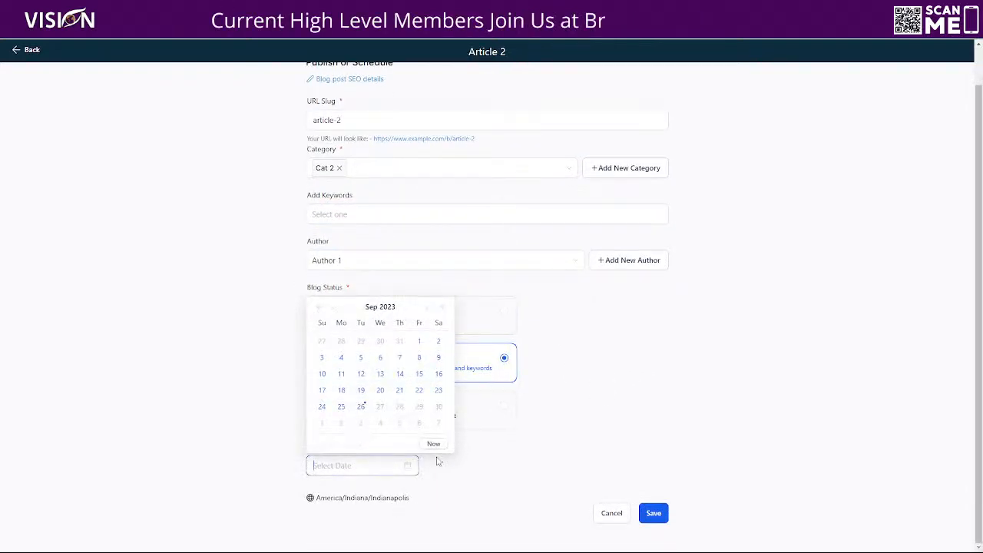
left_click(434, 445)
left_click(654, 514)
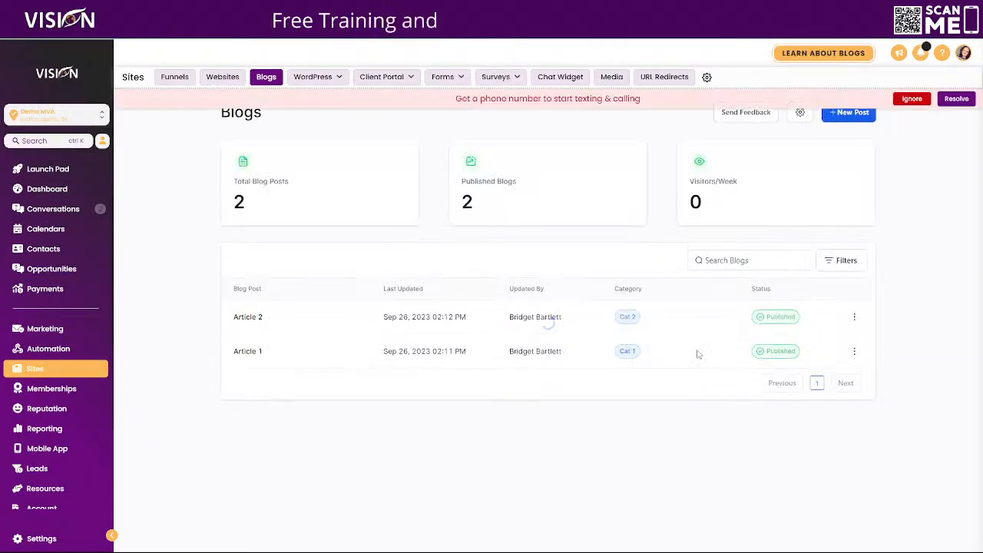
Duplicate "Article 2" and set the copy's SEO title, cover image alt text and post description to "Article 3".
left_click(854, 318)
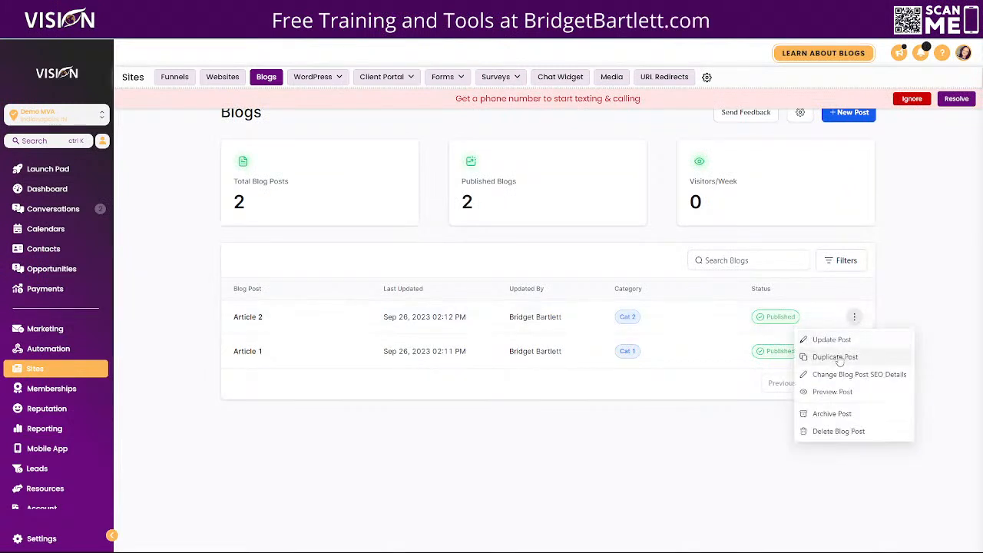
left_click(893, 355)
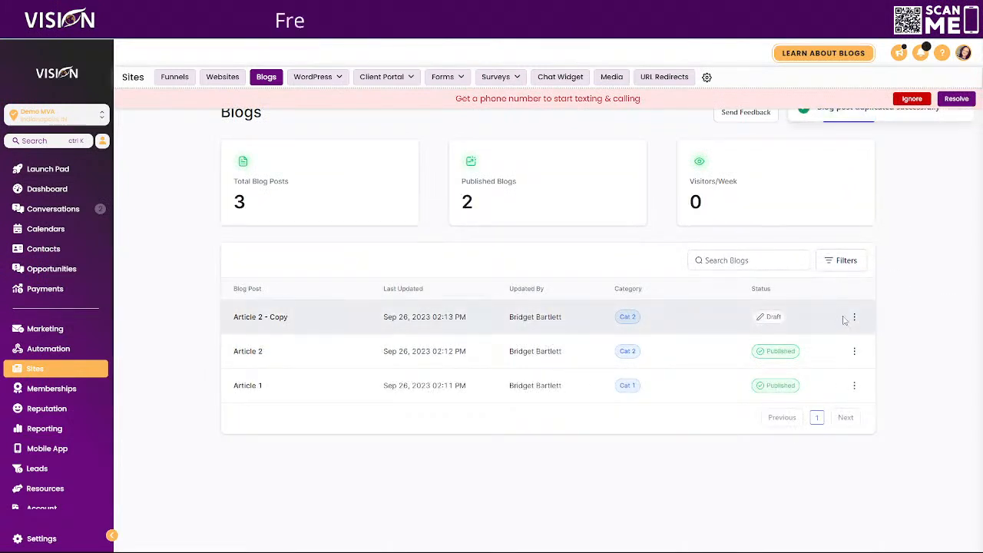
left_click(855, 317)
left_click(829, 375)
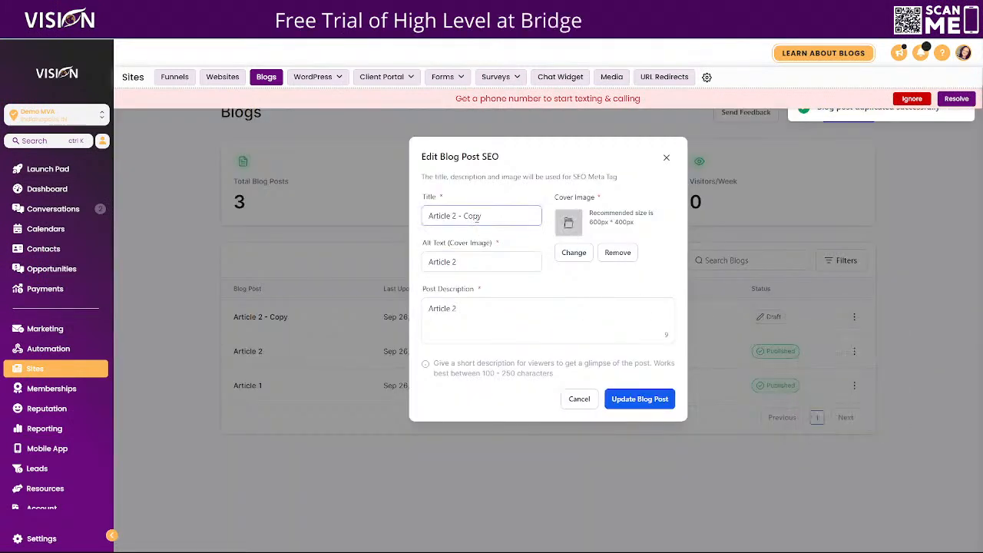
left_click(454, 215)
left_click_drag(451, 216, 491, 219)
type("3")
key("BackSpace")
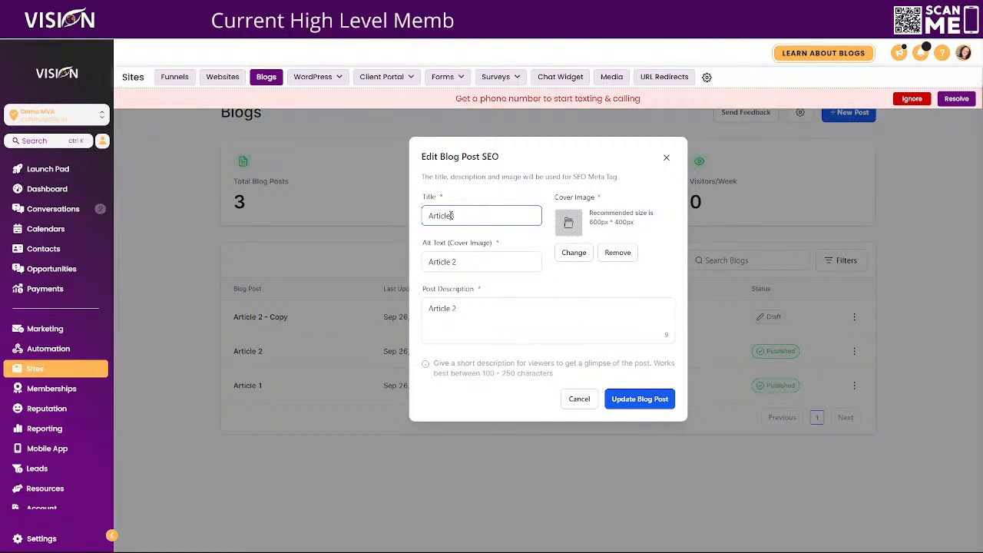
left_click_drag(451, 261, 469, 263)
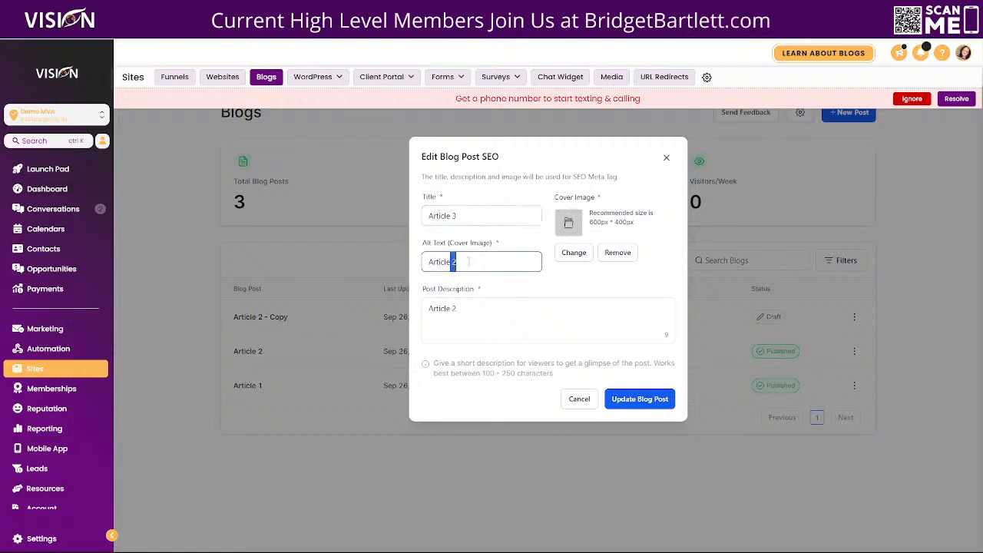
left_click_drag(450, 308, 466, 307)
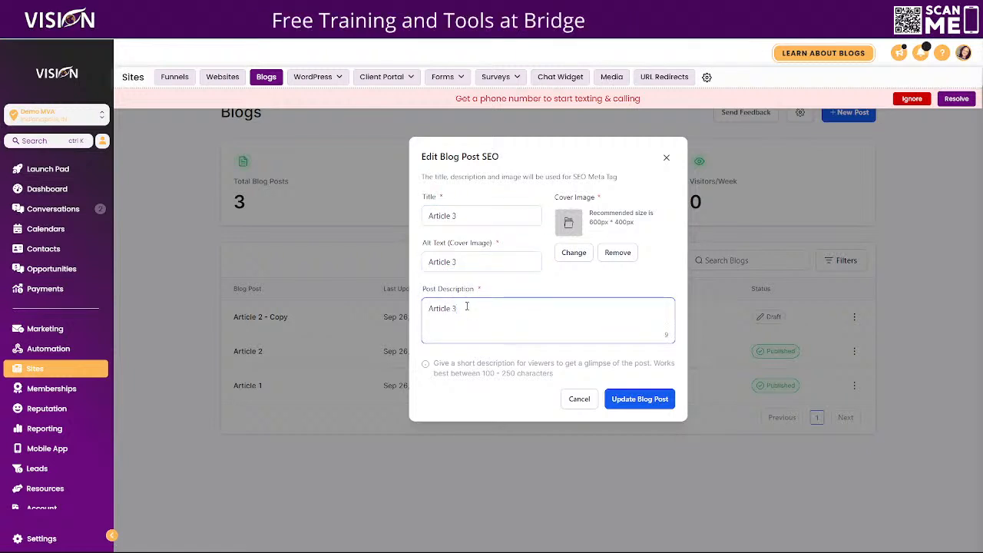
left_click(653, 398)
Open "Article 3" for editing, continue to its publishing settings, set the URL slug to "article-32" and remove the category "Cat 2".
left_click(856, 318)
left_click(854, 342)
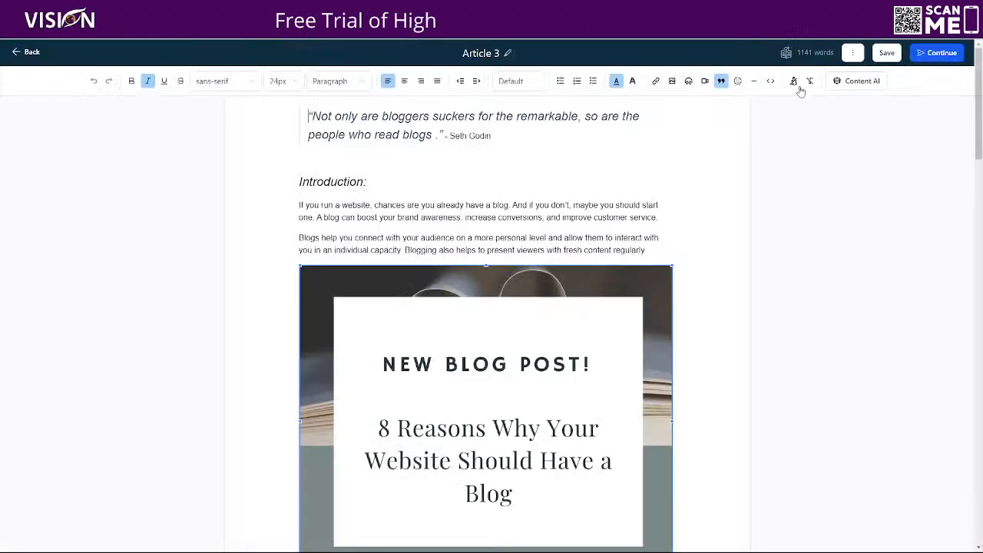
left_click(931, 55)
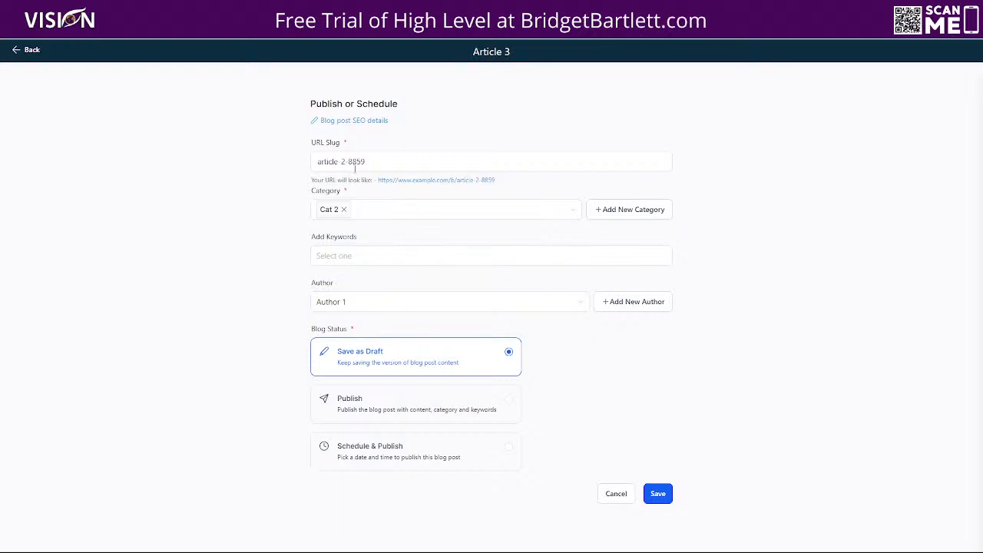
left_click_drag(340, 161, 448, 162)
type("32")
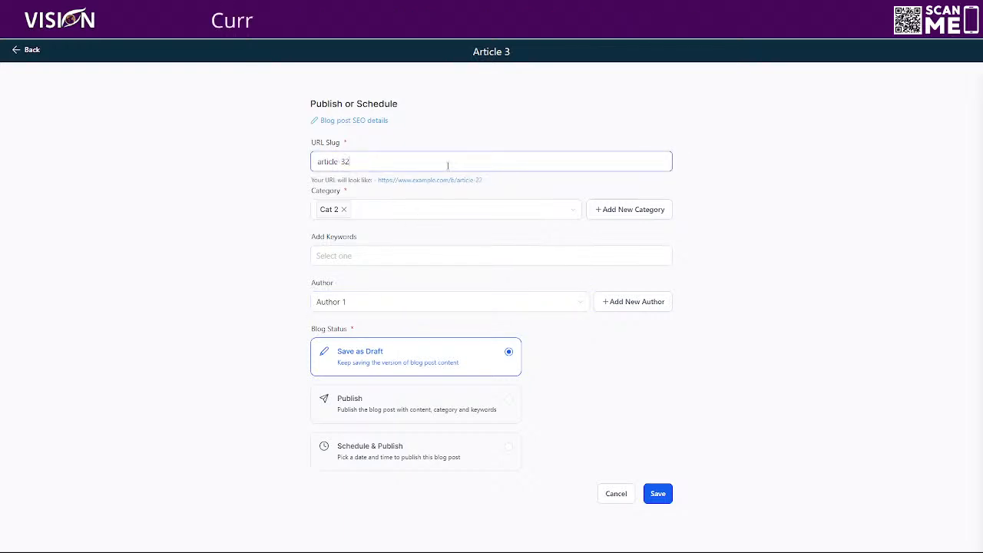
left_click(343, 208)
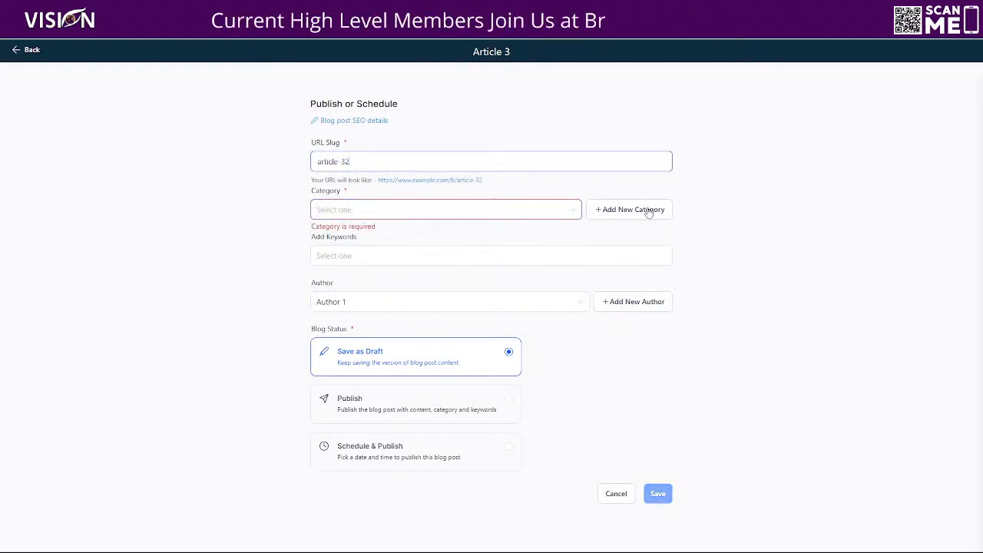
Create category "Cat 3" with image "Folder 512×512.png", alt text "Cat 3", URL slug "cat3" and description "Cat 3".
left_click(628, 211)
left_click(403, 157)
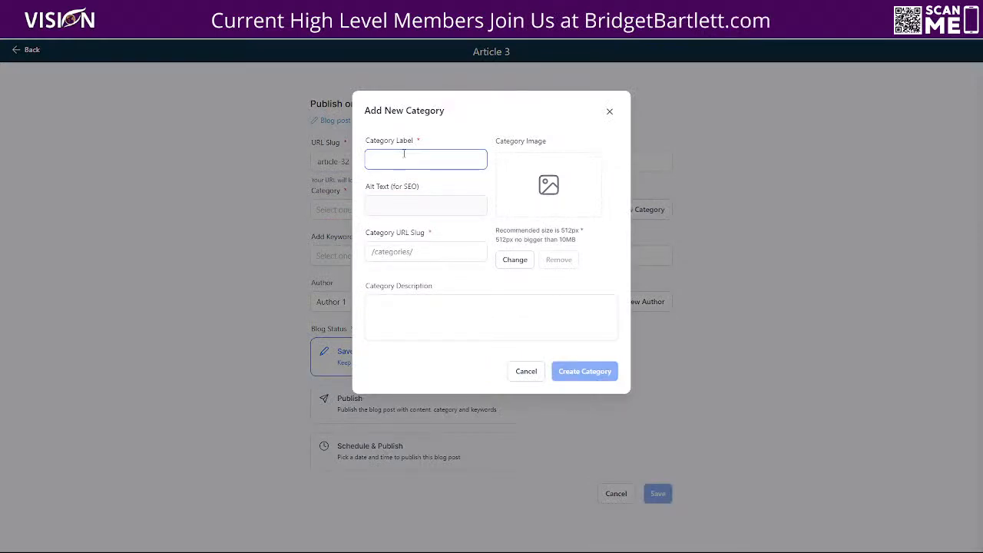
type("Cat 3")
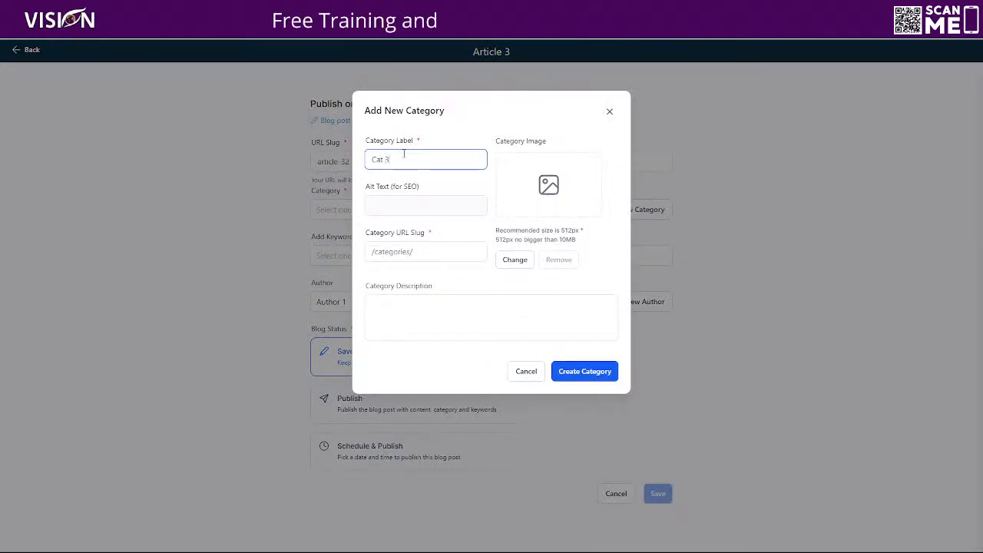
left_click(519, 261)
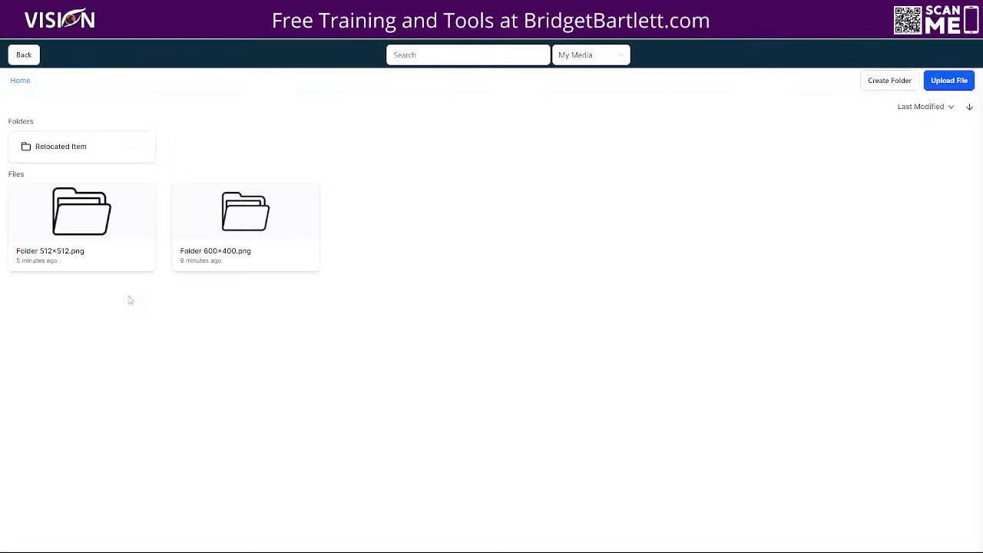
left_click(118, 217)
left_click(441, 208)
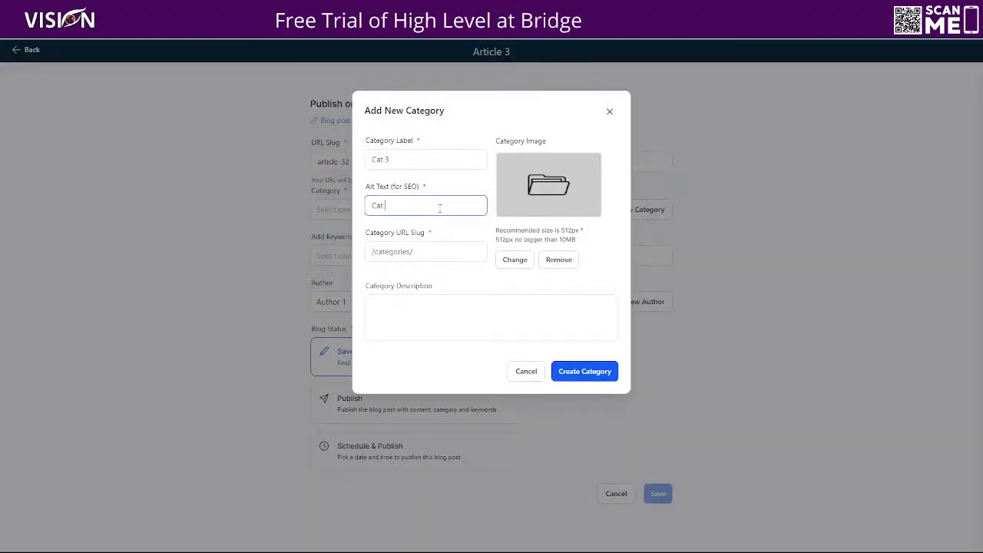
left_click(426, 251)
type("cat")
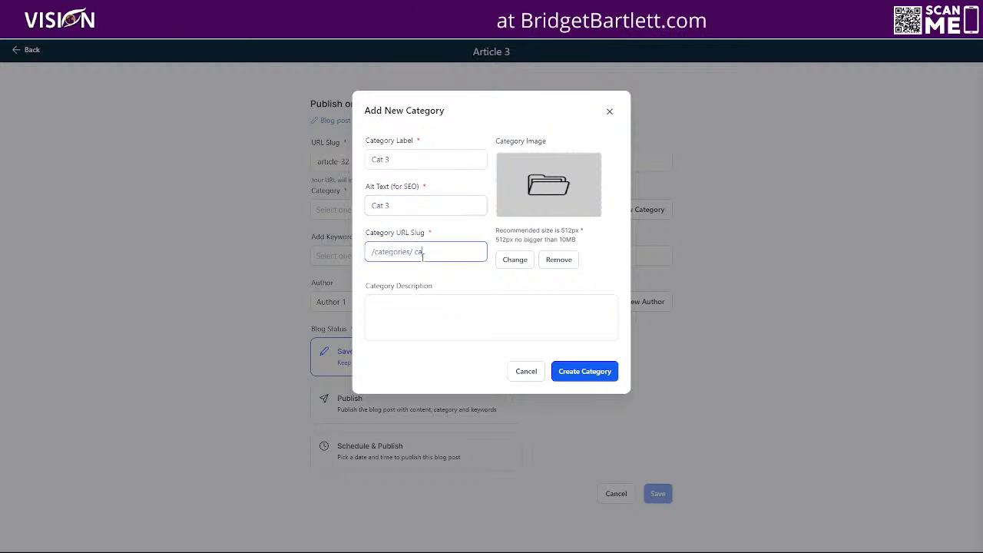
type("3")
left_click(411, 319)
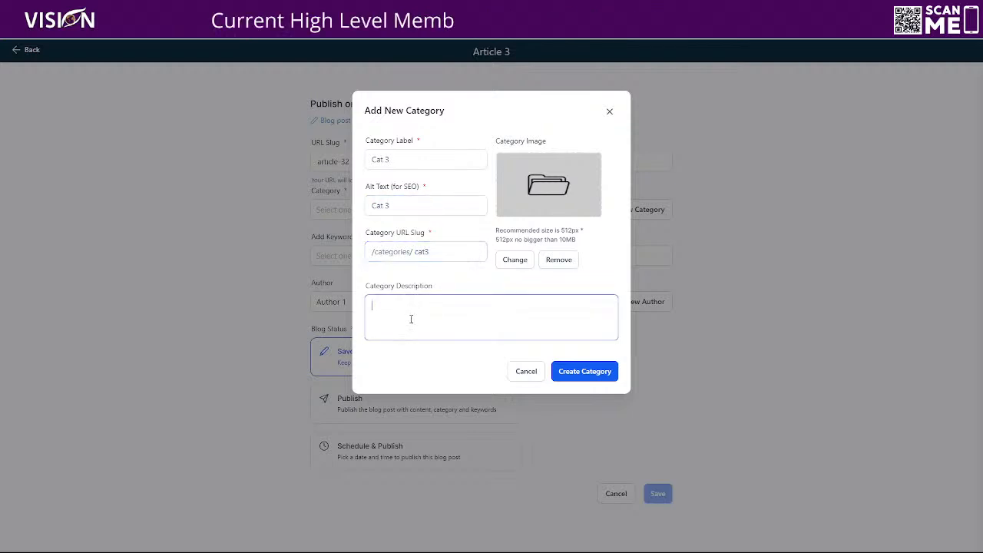
type("Cat 3")
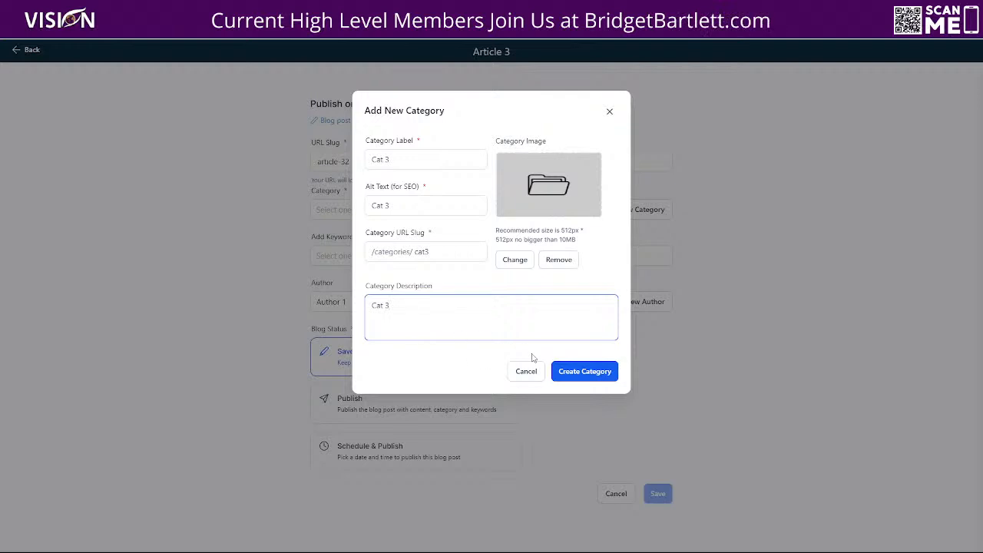
left_click(576, 373)
Assign "Article 3" to the category "Cat 3" and correct its URL slug to "article-3".
left_click(340, 215)
left_click(325, 268)
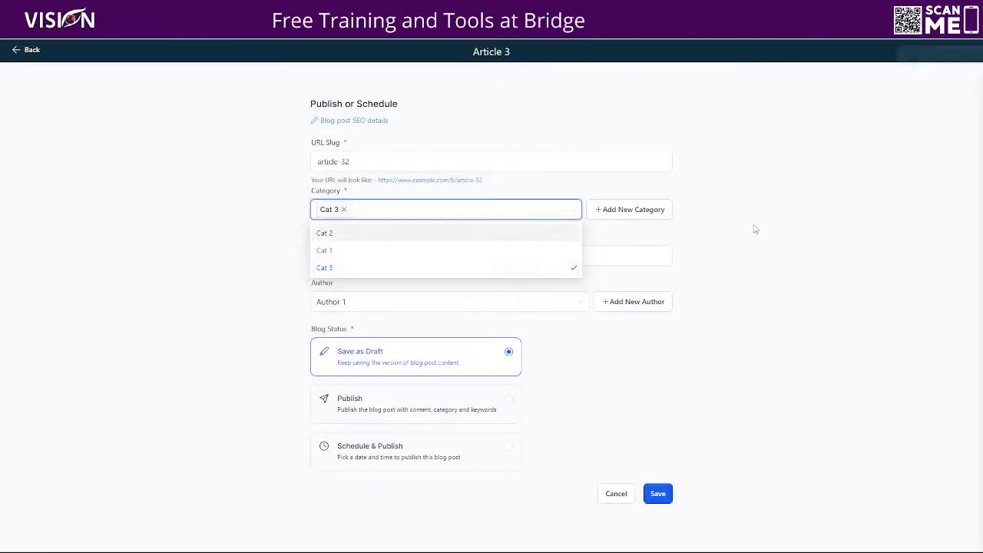
left_click(756, 229)
left_click(363, 161)
key("BackSpace")
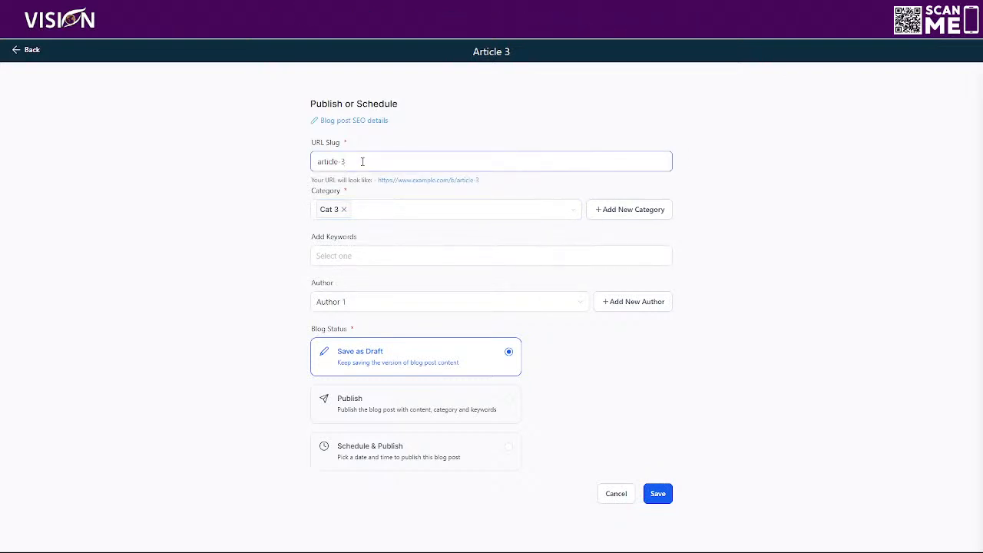
Set the blog status of "Article 3" to Publish with published date 2023-09-26, and save it.
left_click(321, 256)
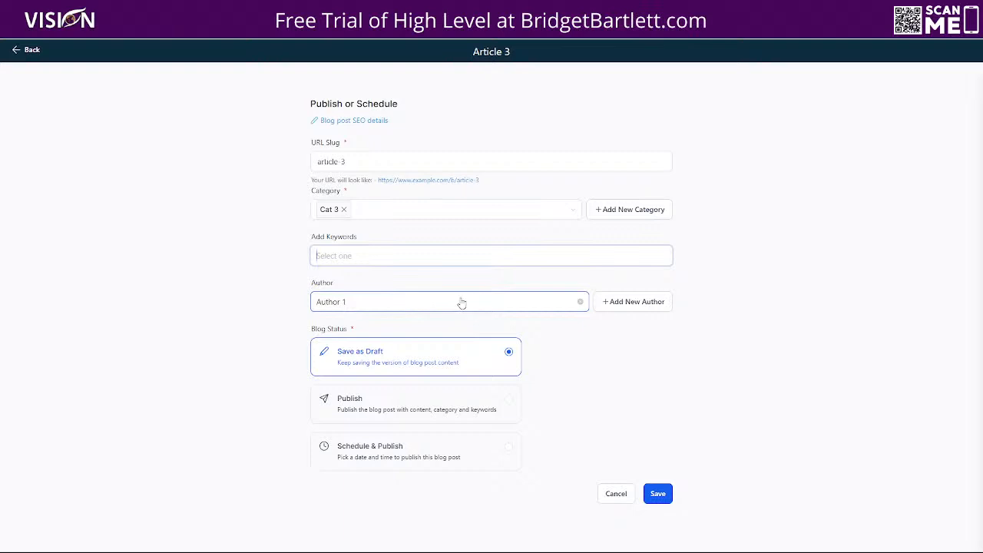
left_click(342, 404)
scroll(537, 430, "down", 1)
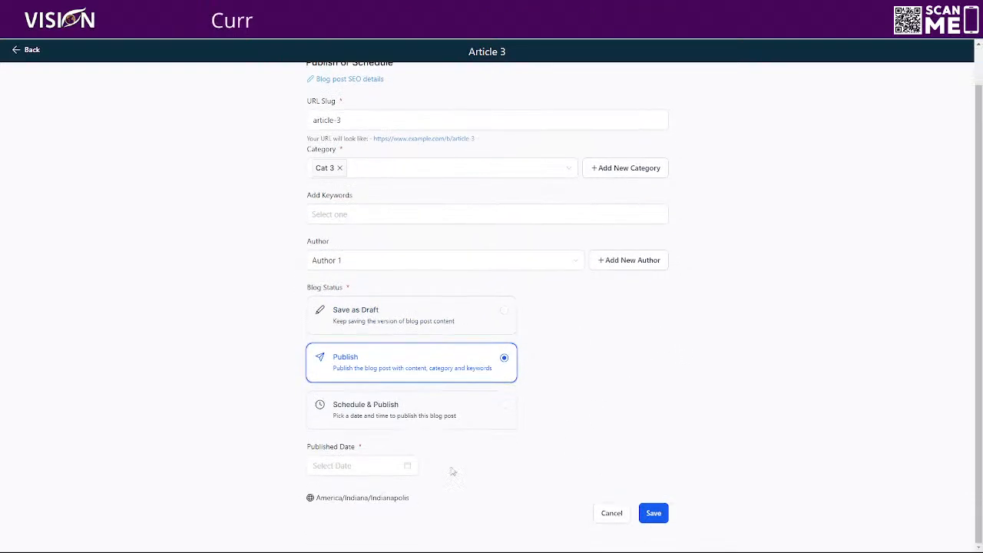
left_click(364, 466)
left_click(427, 445)
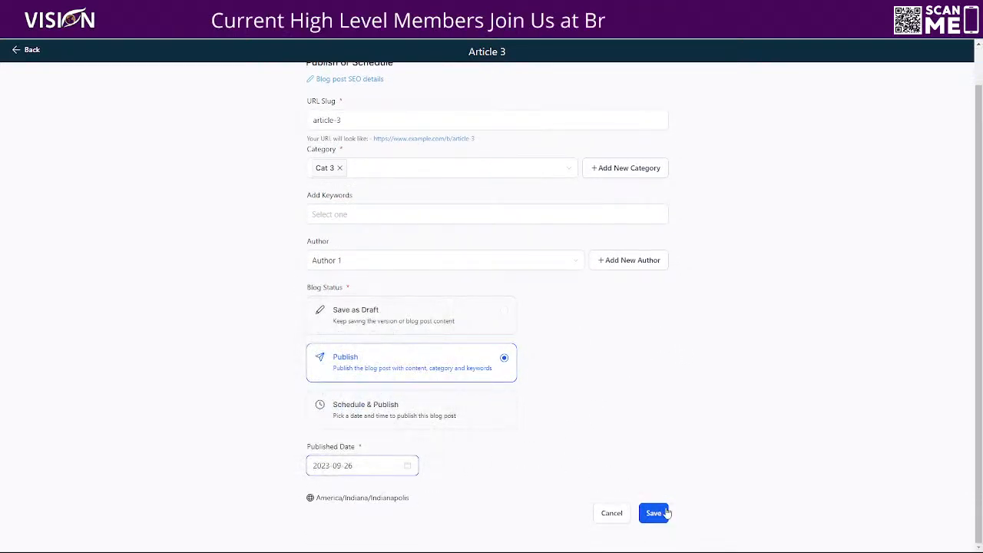
left_click(654, 514)
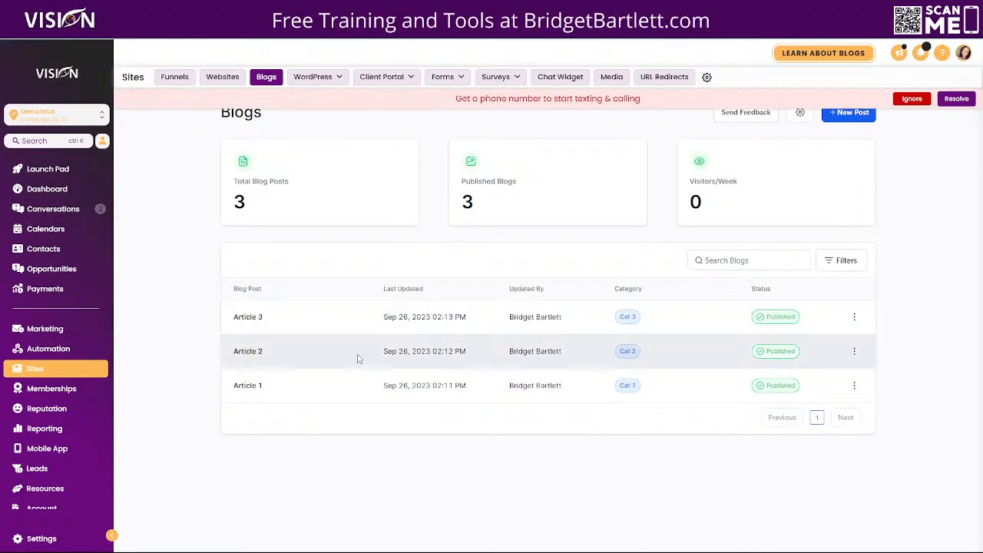
Review the blog settings for authors, categories and RSS, including the details of "Author 1" and "Cat 3", and return to the blog list.
left_click(912, 98)
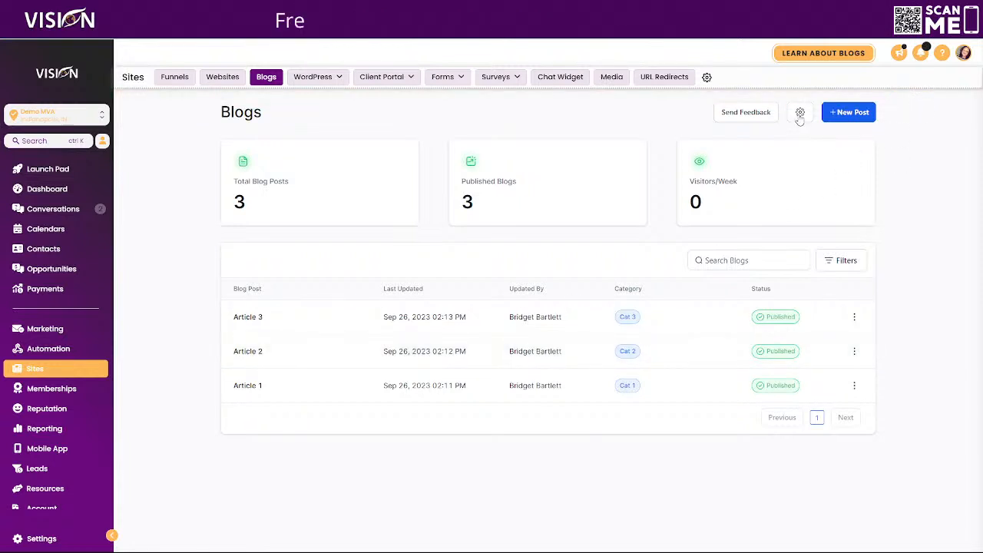
left_click(800, 113)
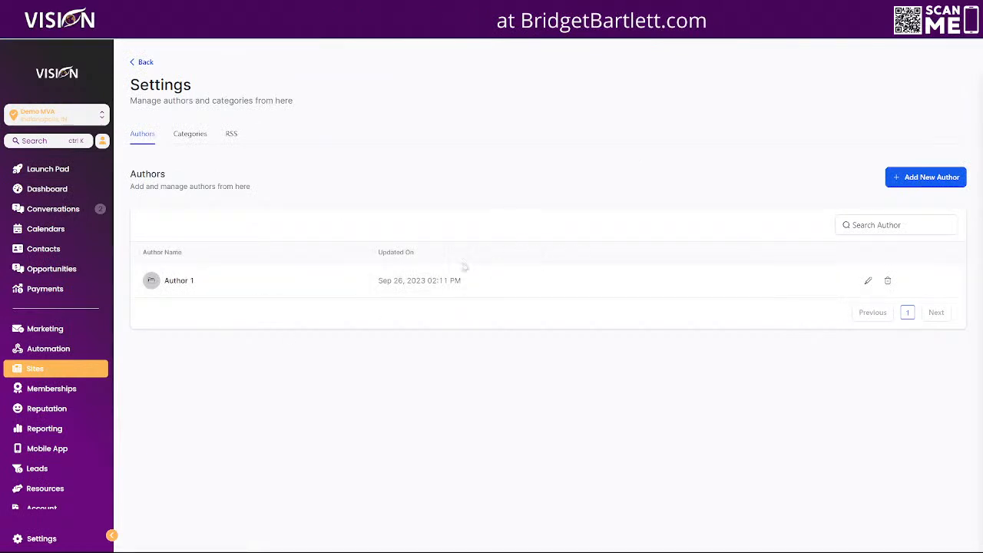
left_click(868, 280)
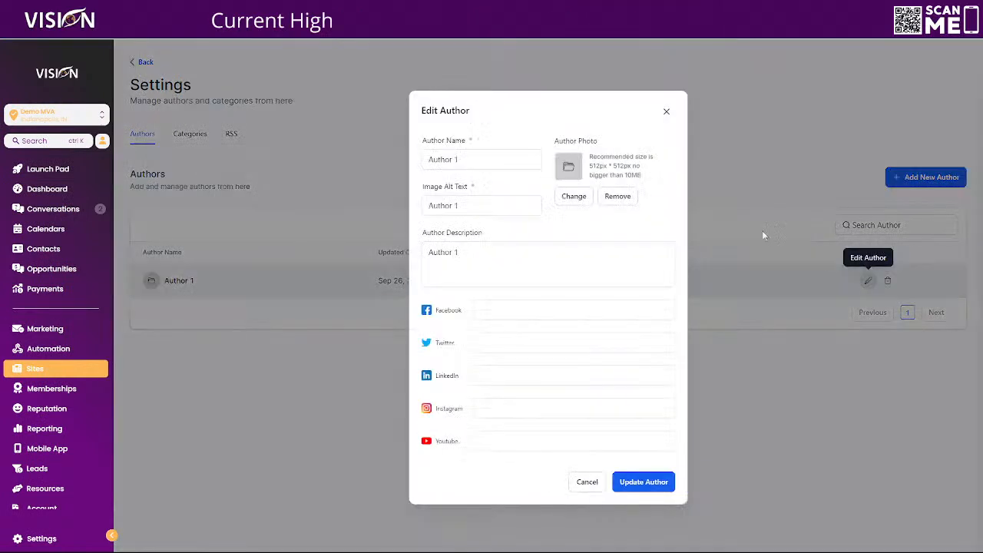
left_click(666, 112)
left_click(192, 134)
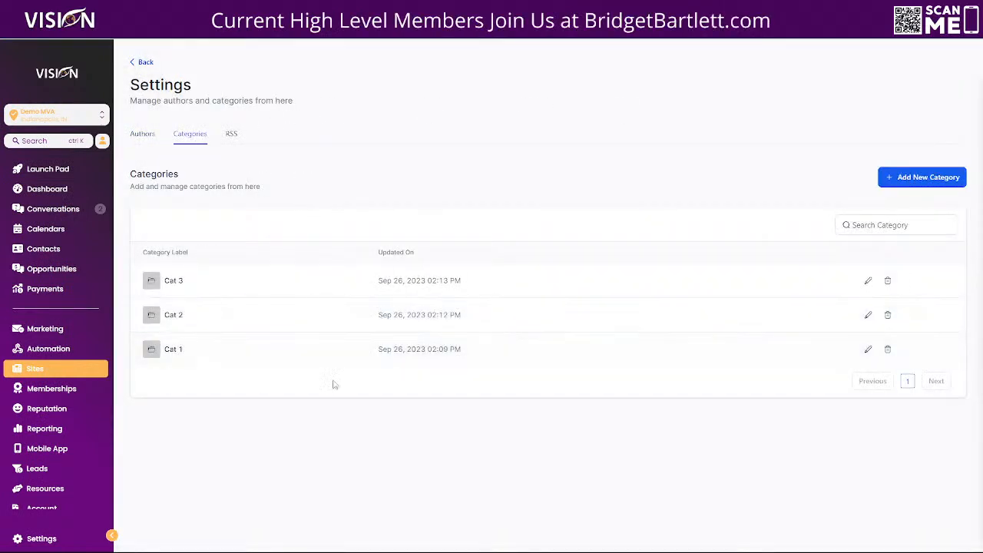
left_click(868, 280)
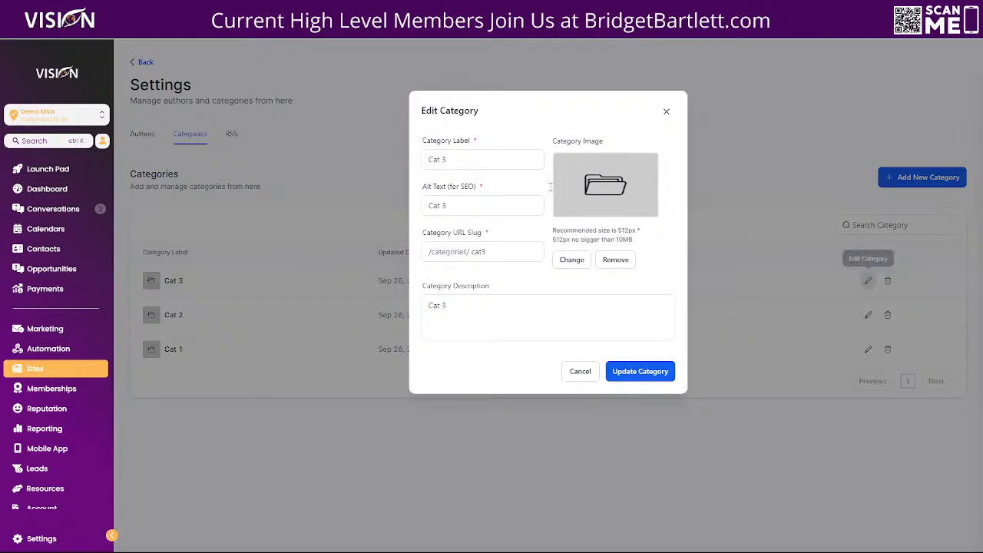
left_click(666, 111)
left_click(232, 134)
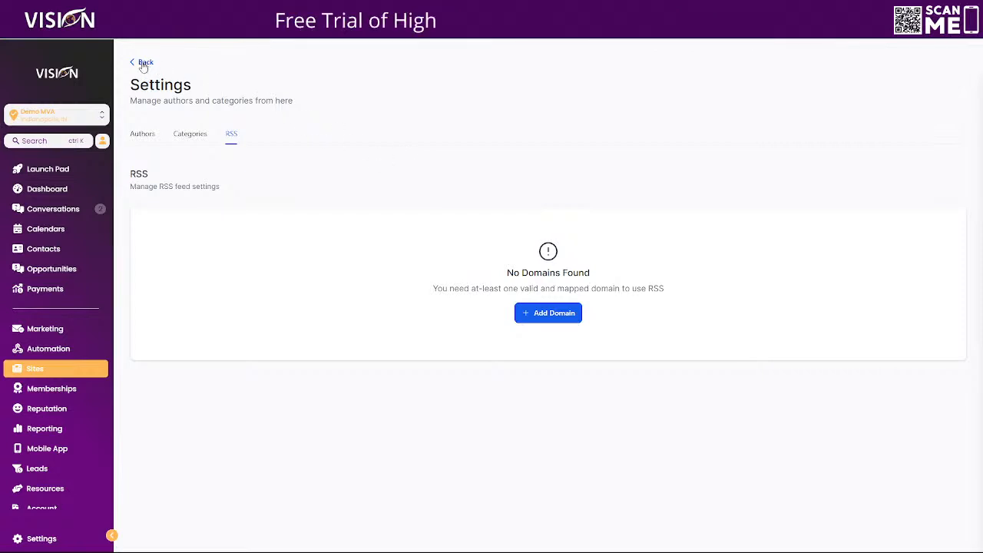
left_click(143, 64)
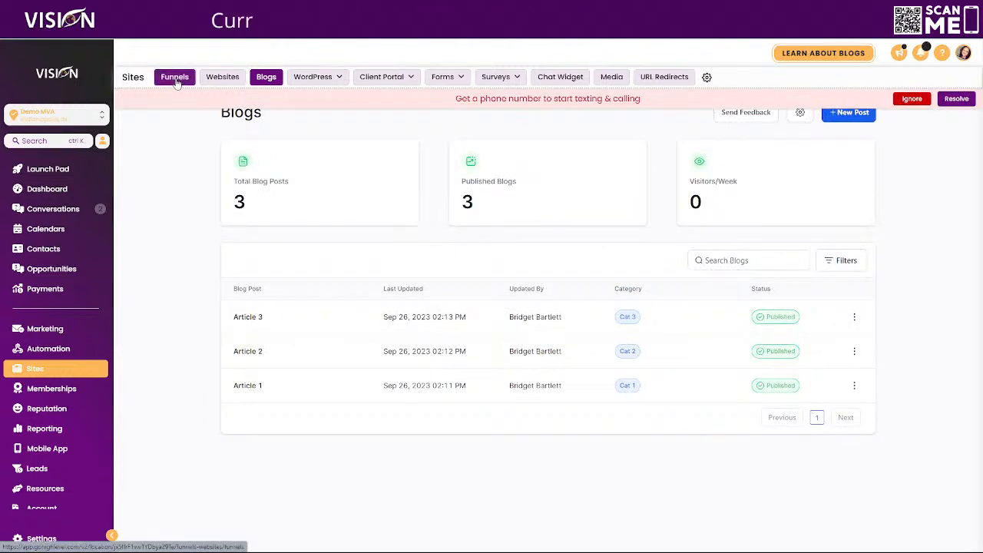
Open the website "Marketing Automation Solutions" and look through its existing pages.
left_click(222, 77)
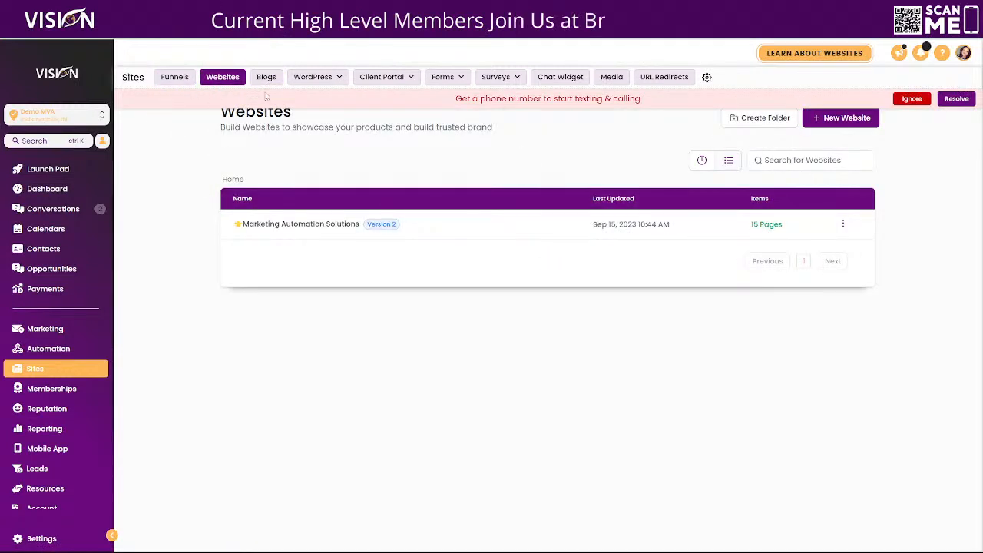
left_click(841, 118)
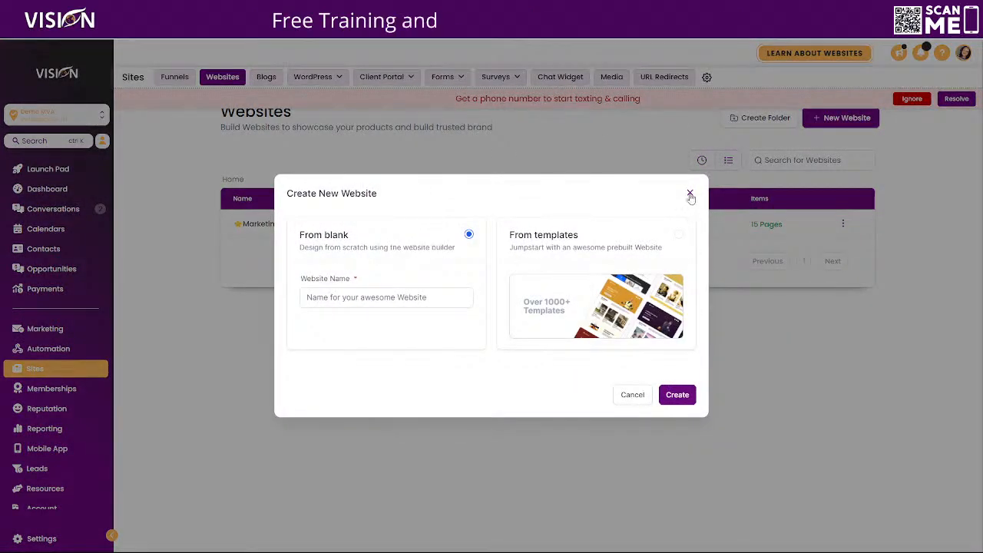
left_click(700, 186)
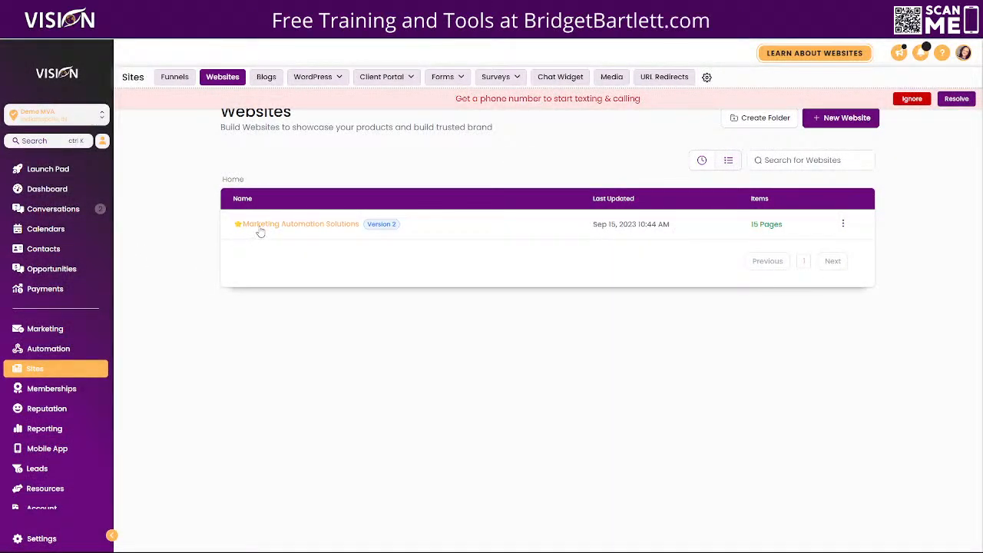
left_click(259, 225)
scroll(544, 303, "down", 4)
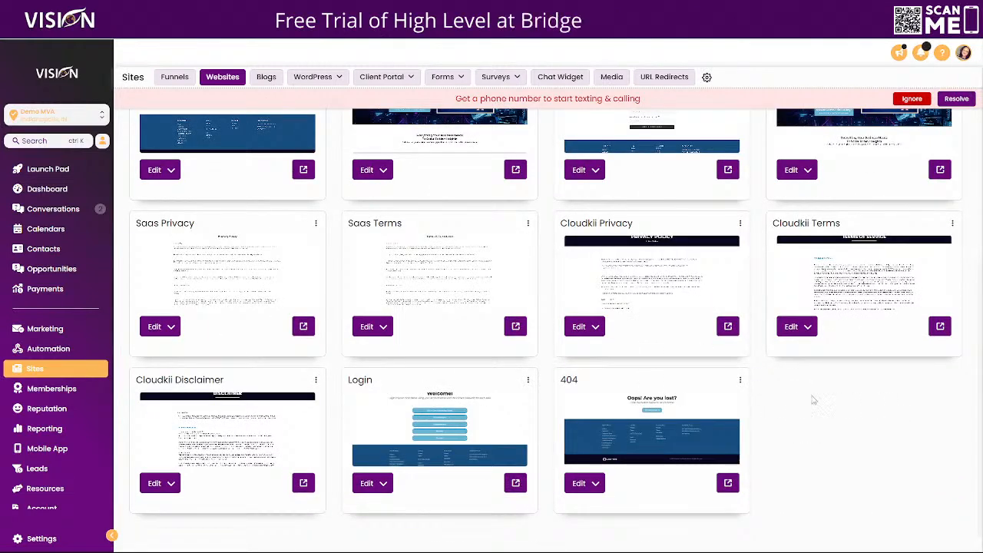
scroll(926, 336, "up", 4)
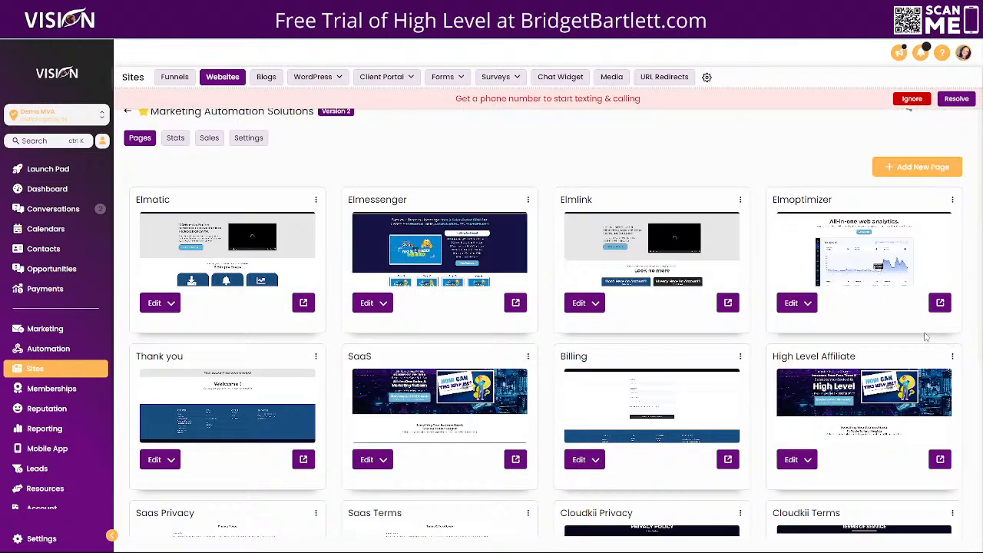
Add a new page named "Knowledgebase" with the path "/knowledgebase" to the website "Marketing Automation Solutions".
left_click(923, 167)
left_click(407, 130)
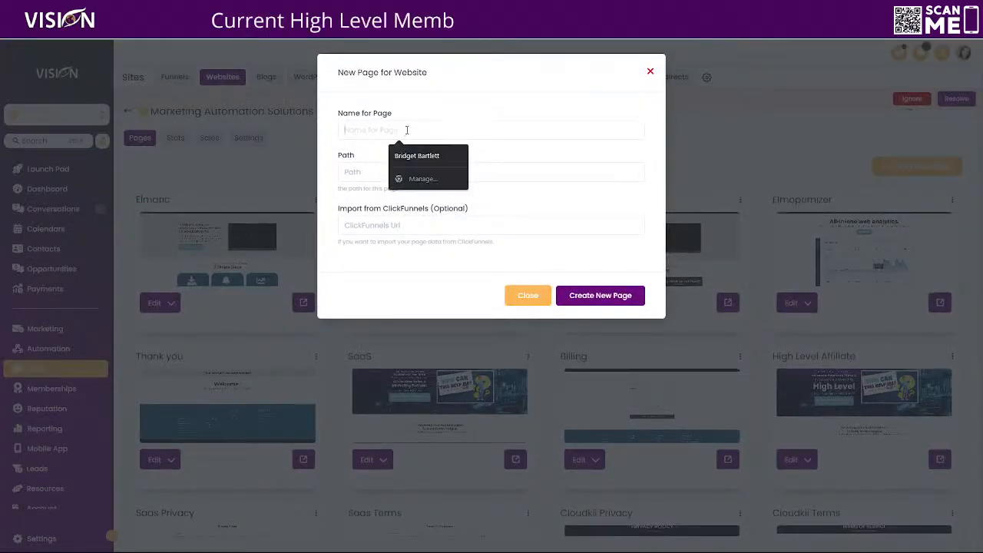
type("Knowledgebase")
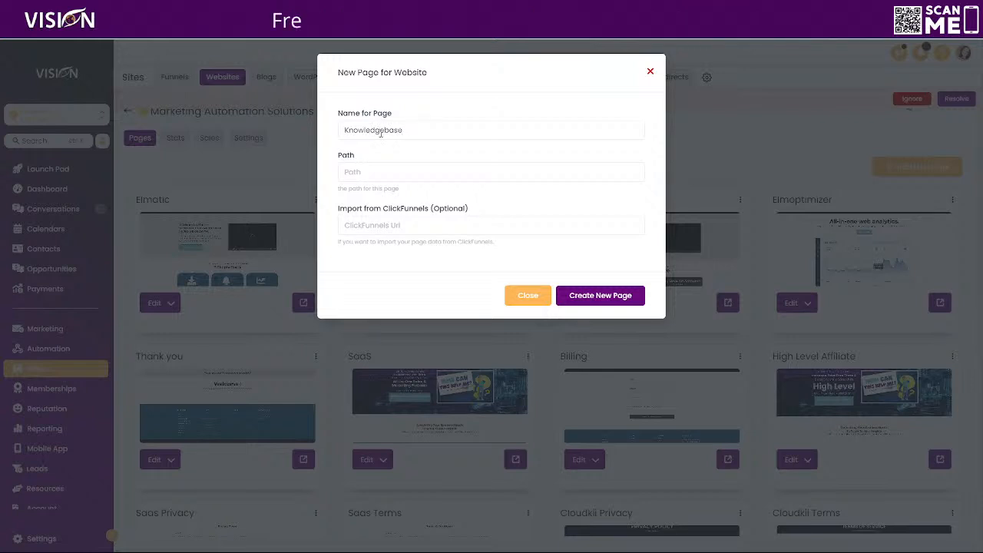
left_click(365, 174)
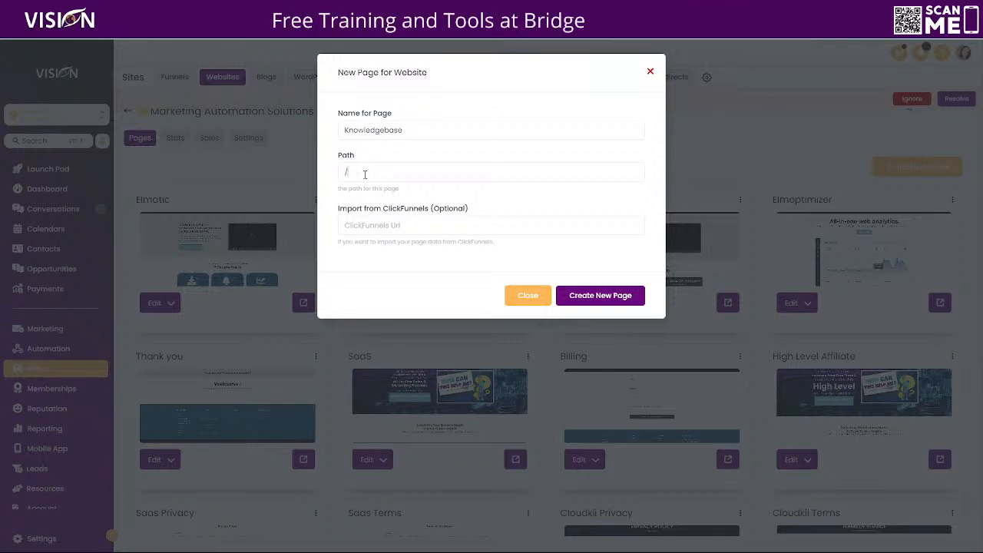
type("knowled")
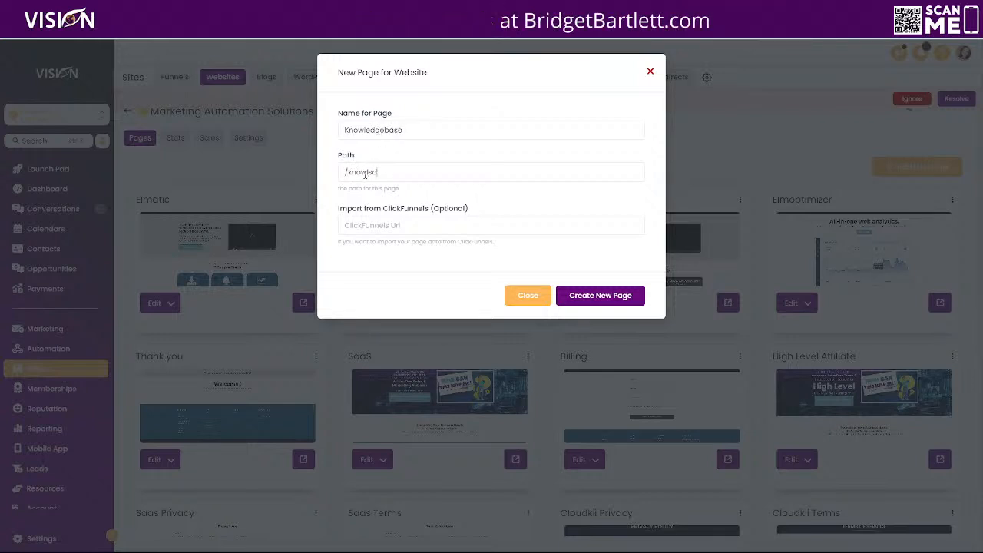
type("gebase")
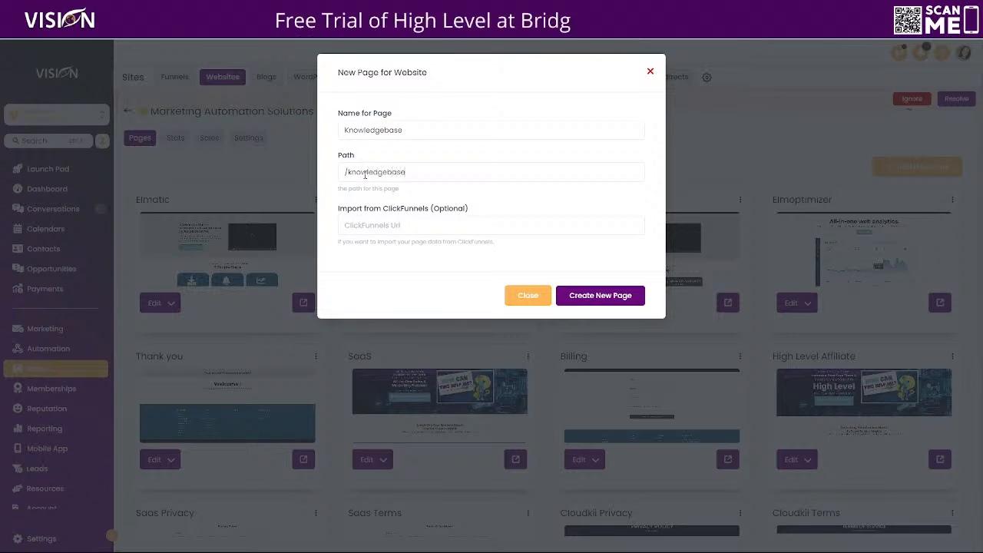
left_click(607, 299)
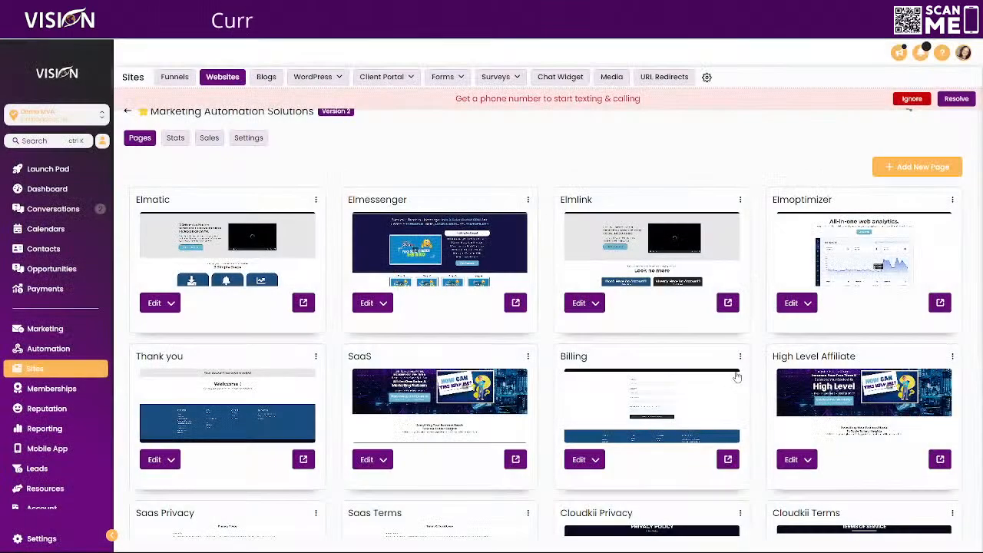
Delete the "Knowledgebase" page from the website "Marketing Automation Solutions", confirming with the word DELETE.
scroll(730, 369, "down", 4)
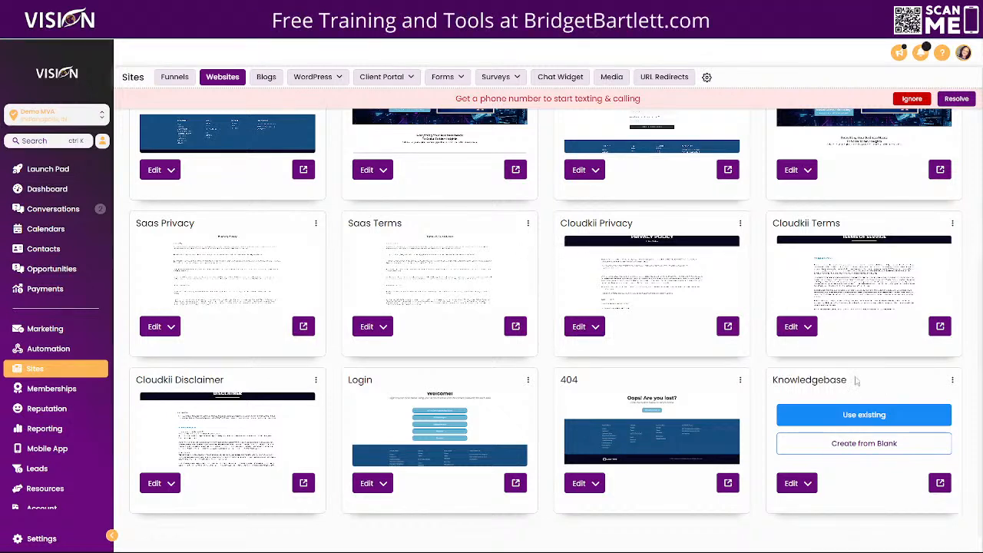
left_click(953, 382)
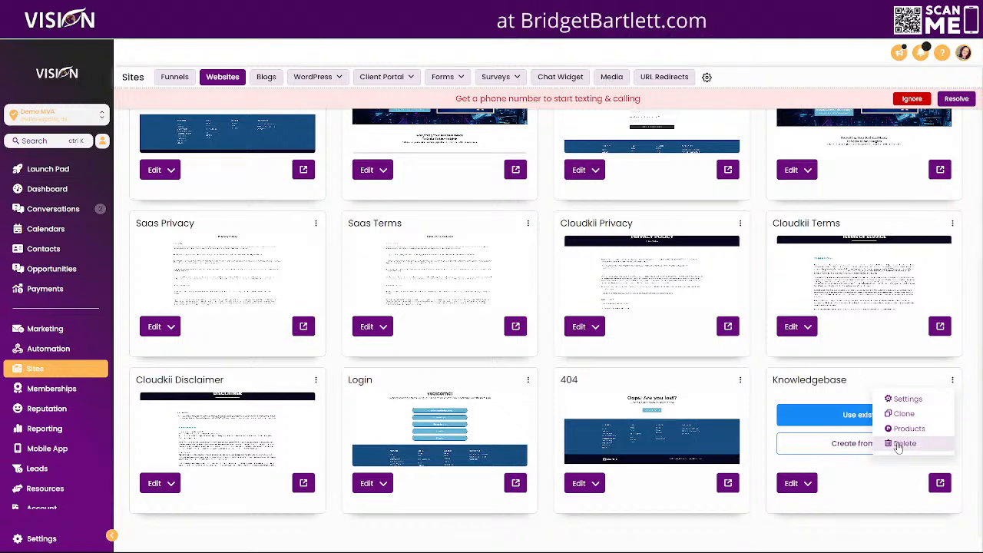
left_click(900, 444)
left_click(469, 185)
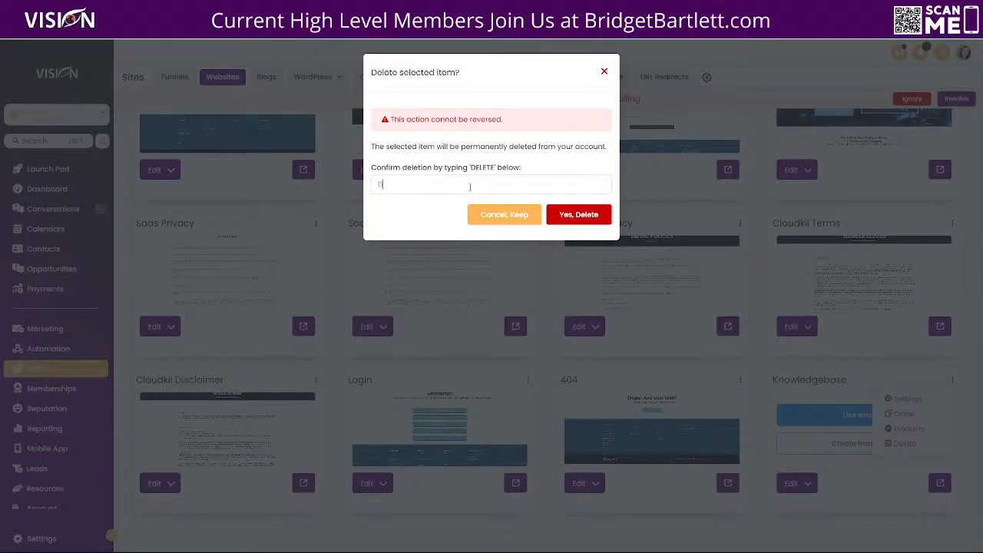
left_click(577, 215)
scroll(261, 262, "up", 4)
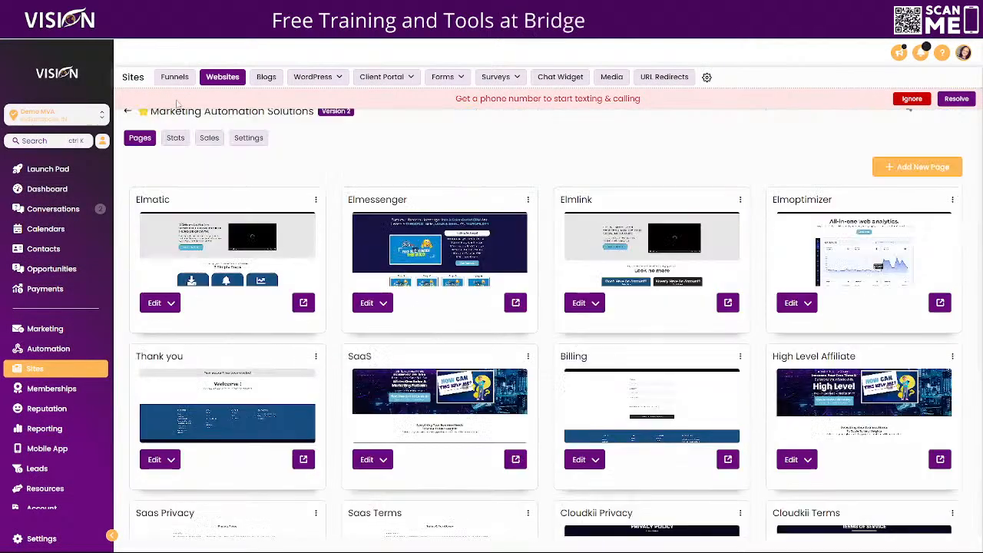
Return to the website list and create a new website from blank named "Knowledgebase".
left_click(127, 112)
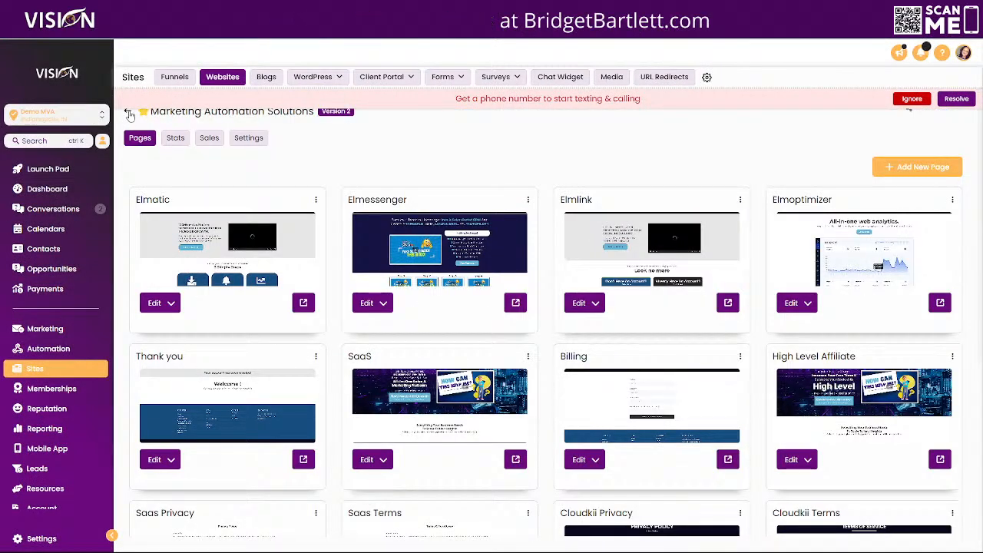
left_click(830, 120)
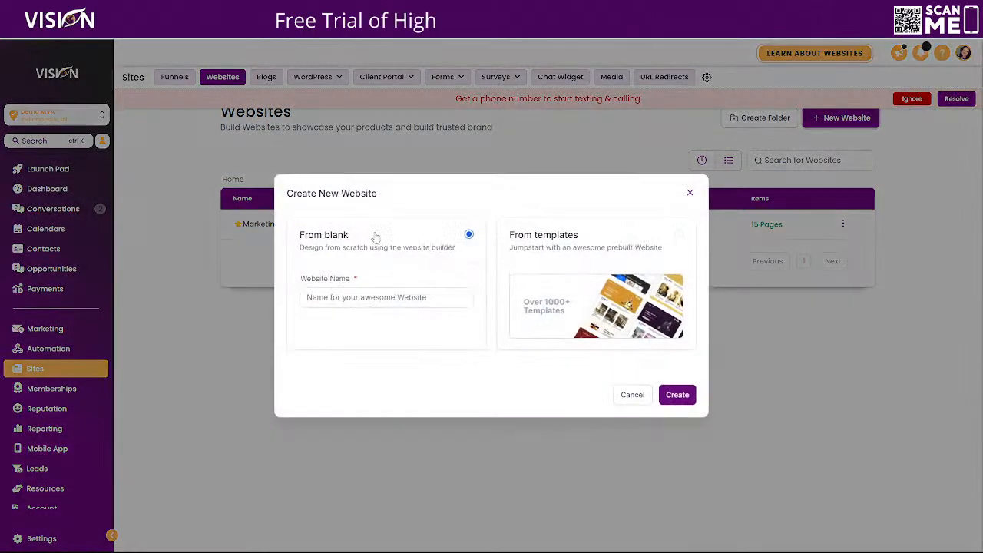
left_click(358, 296)
type("Knoledg")
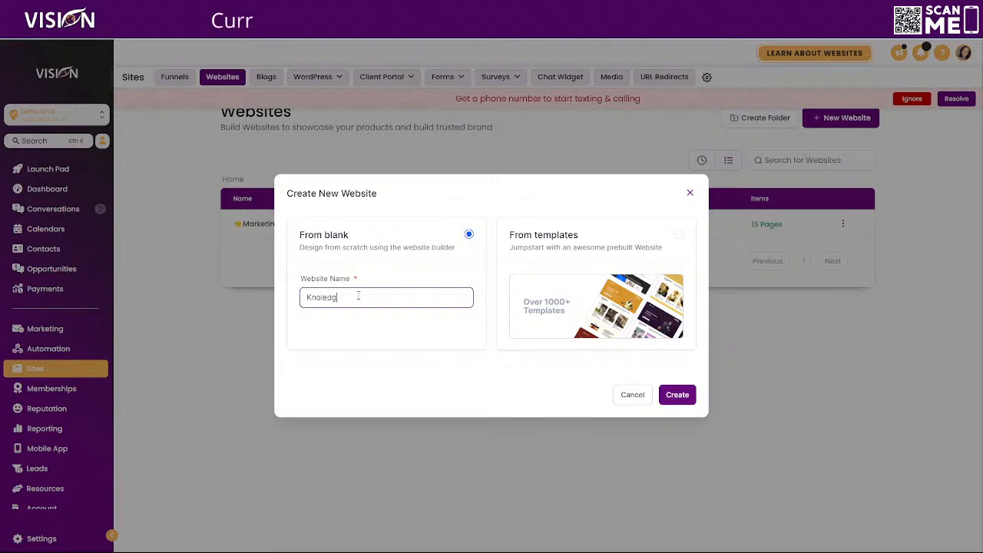
key("BackSpace")
key("BackSpace")
key("BackSpace")
key("BackSpace")
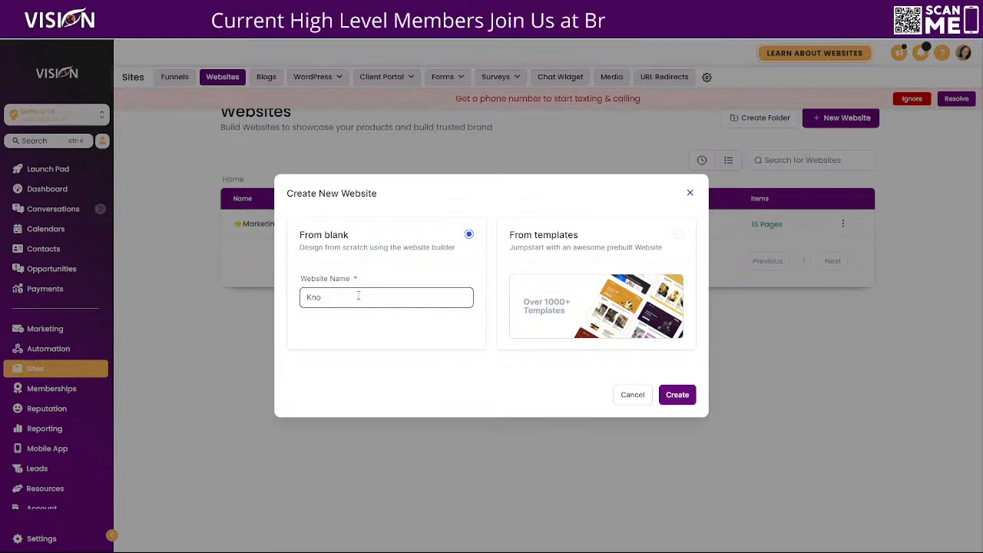
type("wledgebase")
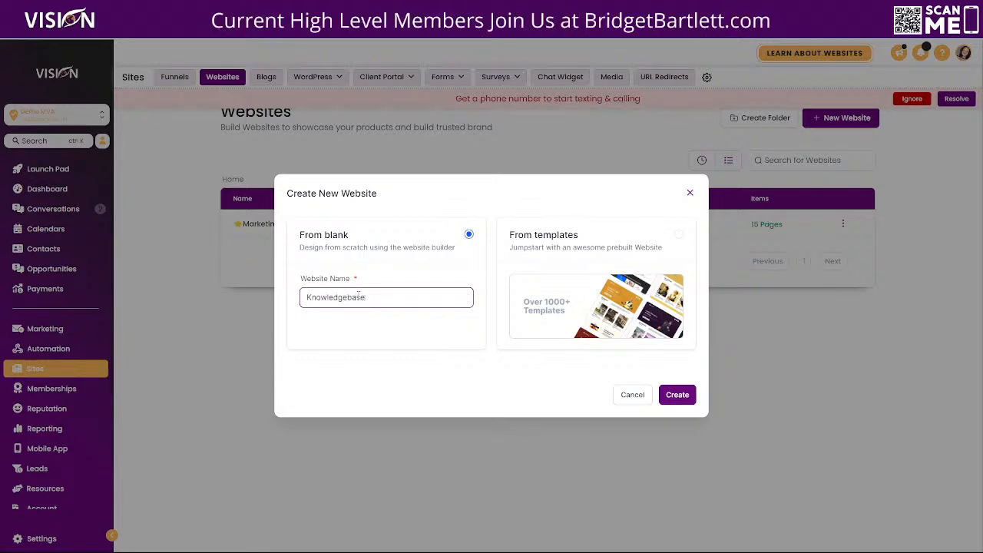
left_click(675, 395)
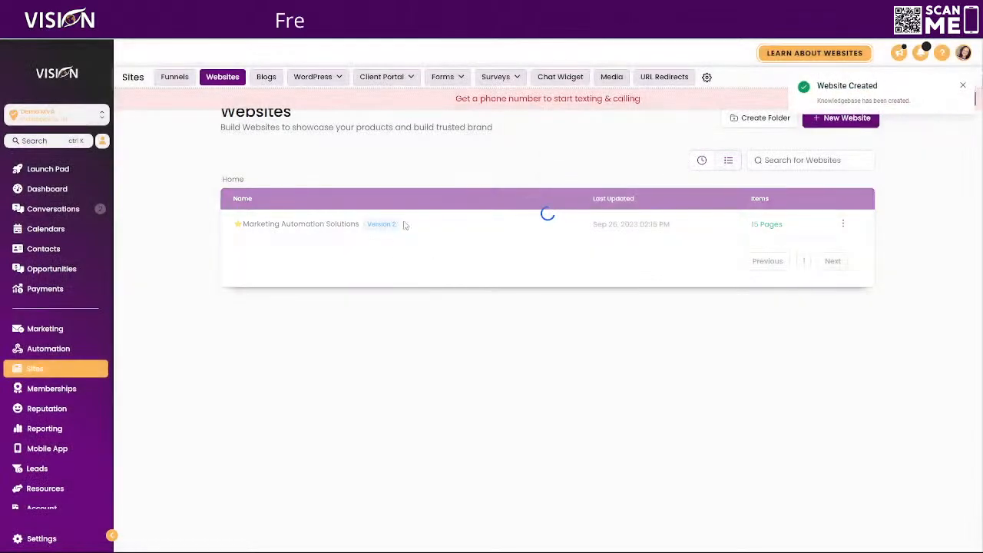
Open the "Knowledgebase" website and create a new page named "Home" in it.
left_click(258, 224)
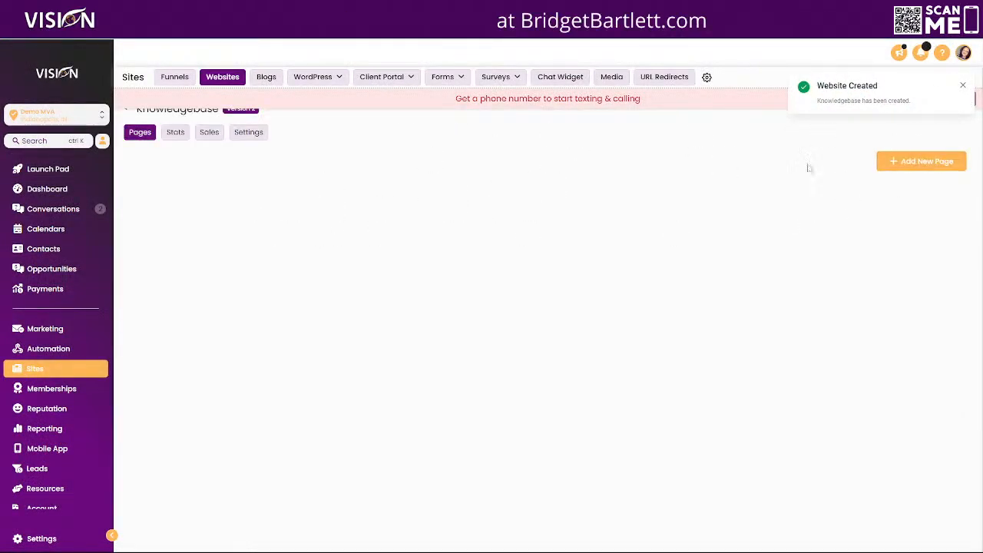
left_click(909, 96)
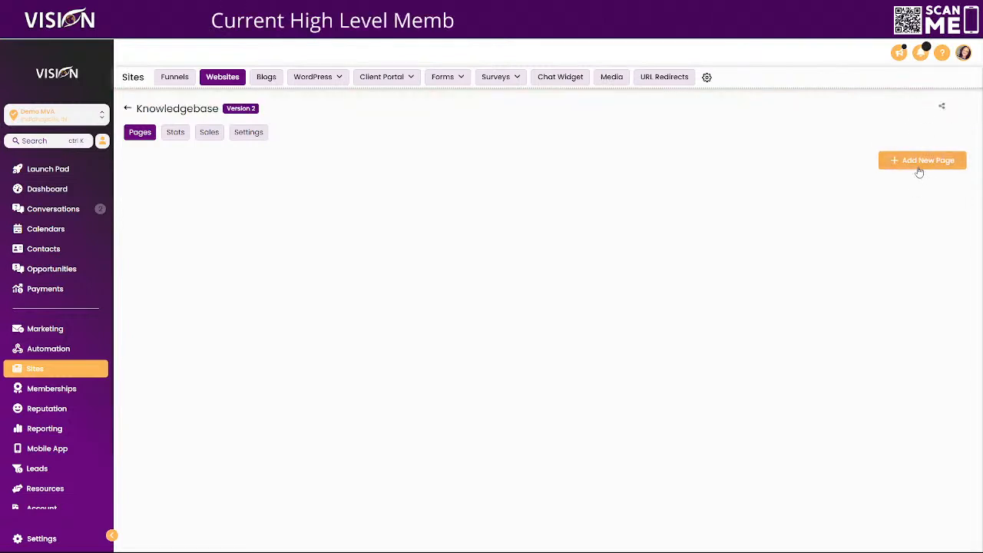
left_click(919, 165)
left_click(376, 130)
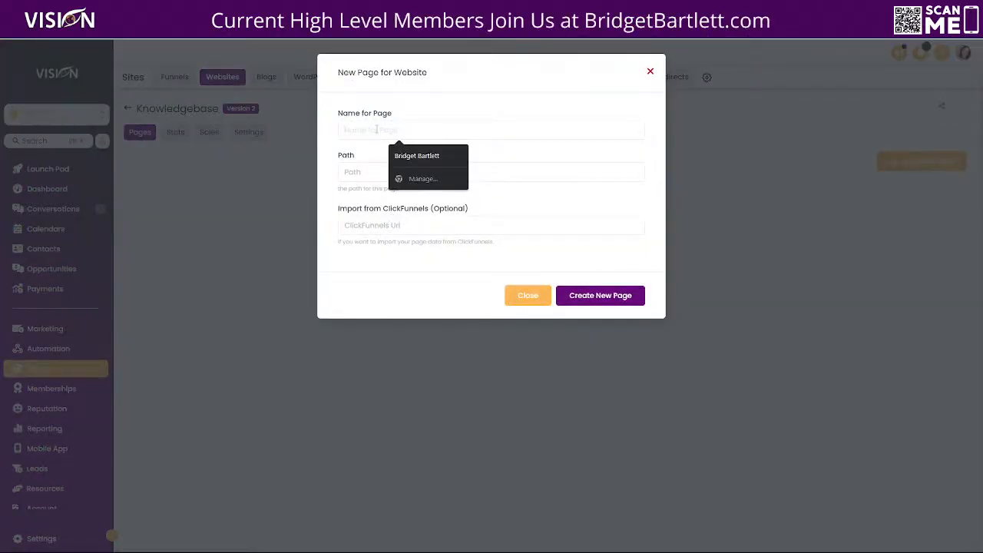
type("Home")
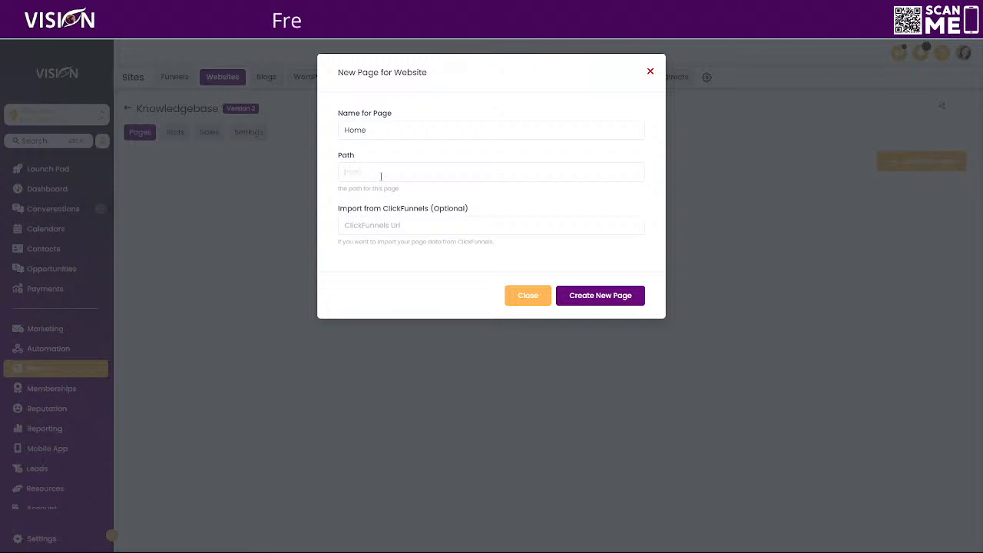
left_click(590, 295)
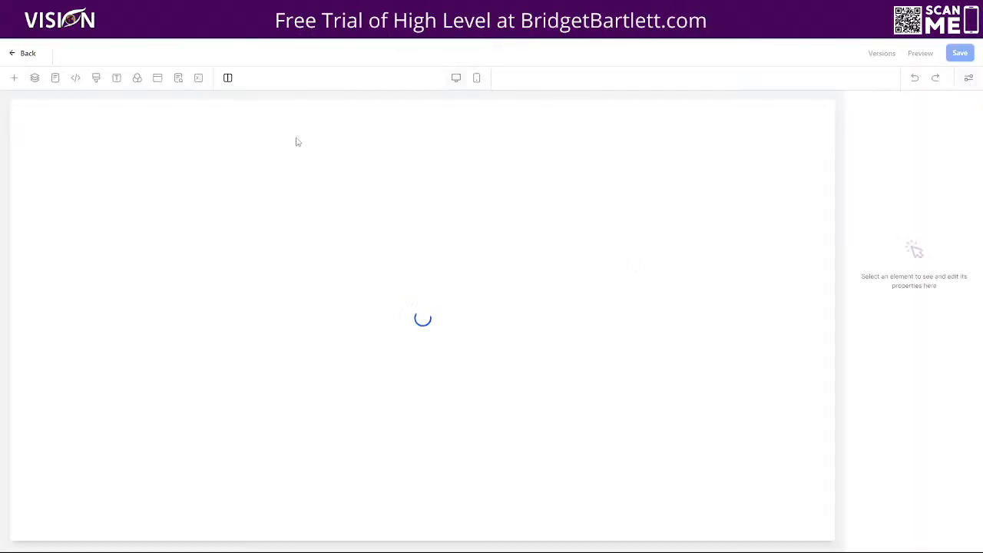
Open the Home page for editing and build three stacked empty sections, checking the layout against the live knowledgebase page.
left_click_drag(120, 156, 429, 137)
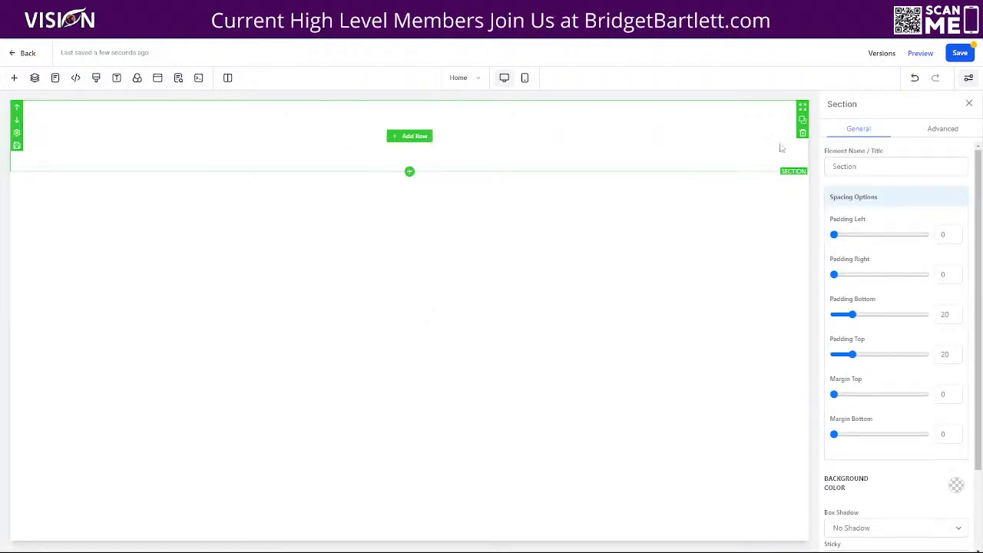
left_click(803, 121)
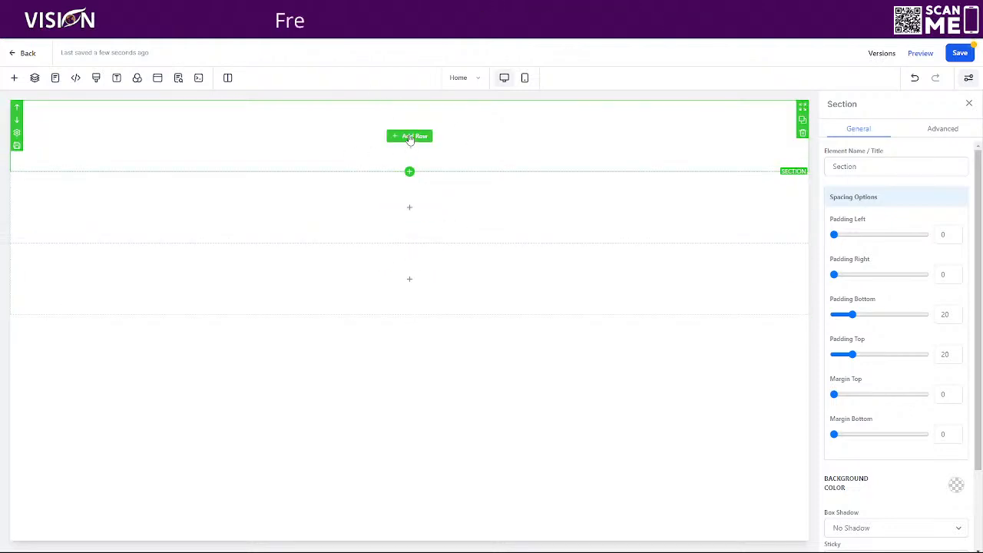
left_click(409, 137)
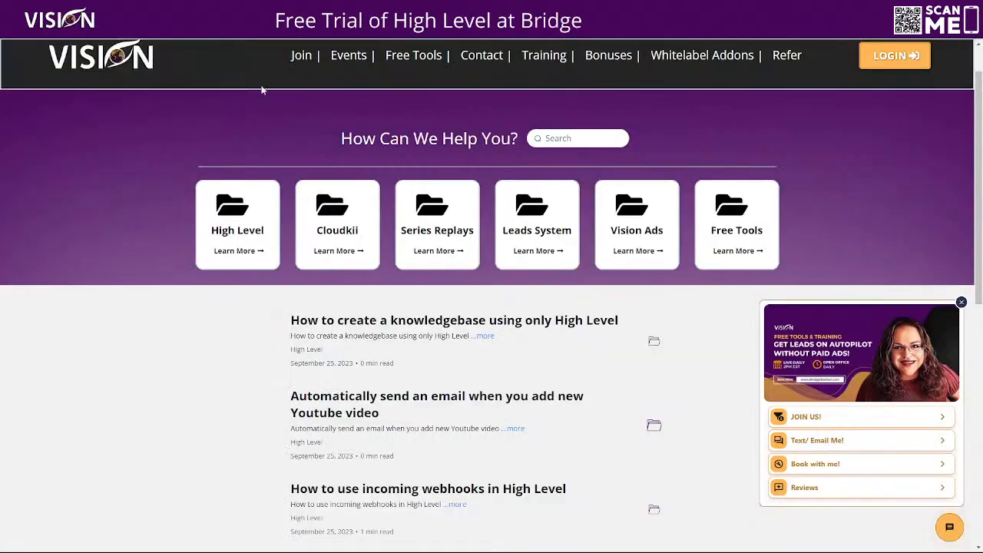
scroll(150, 66, "up", 1)
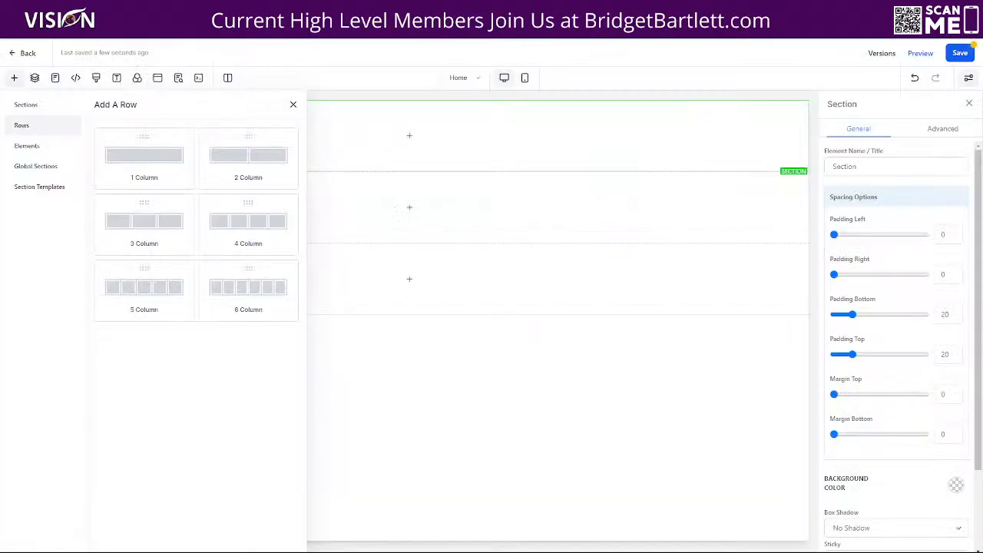
mouse_move(400, 146)
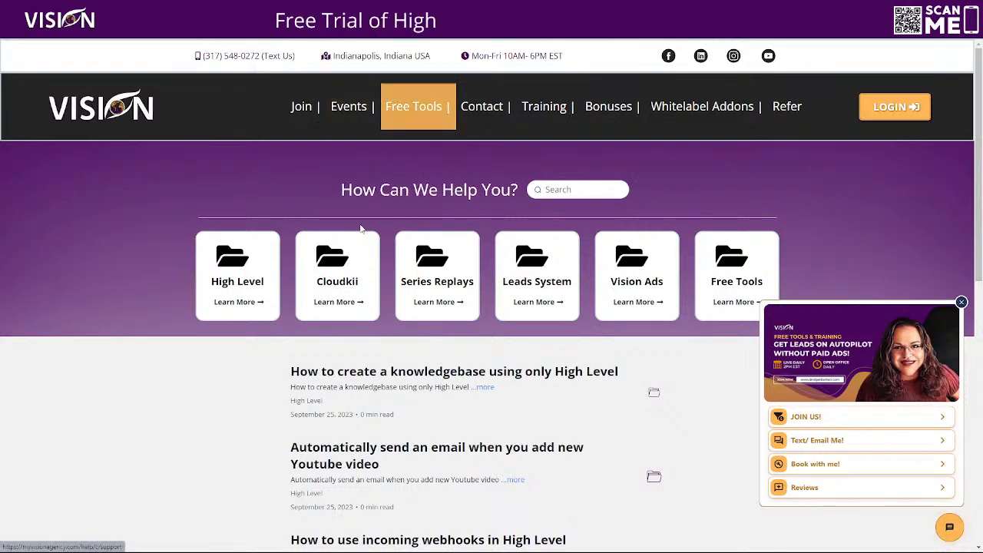
scroll(500, 289, "down", 3)
scroll(421, 280, "up", 3)
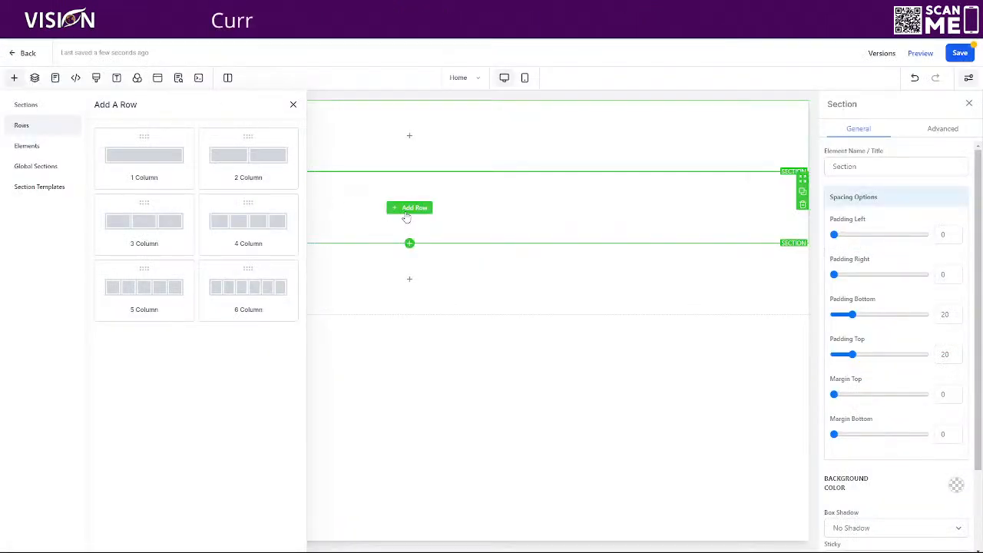
Set the background color of the first and third sections to black.
left_click(957, 487)
scroll(887, 452, "down", 3)
left_click(912, 322)
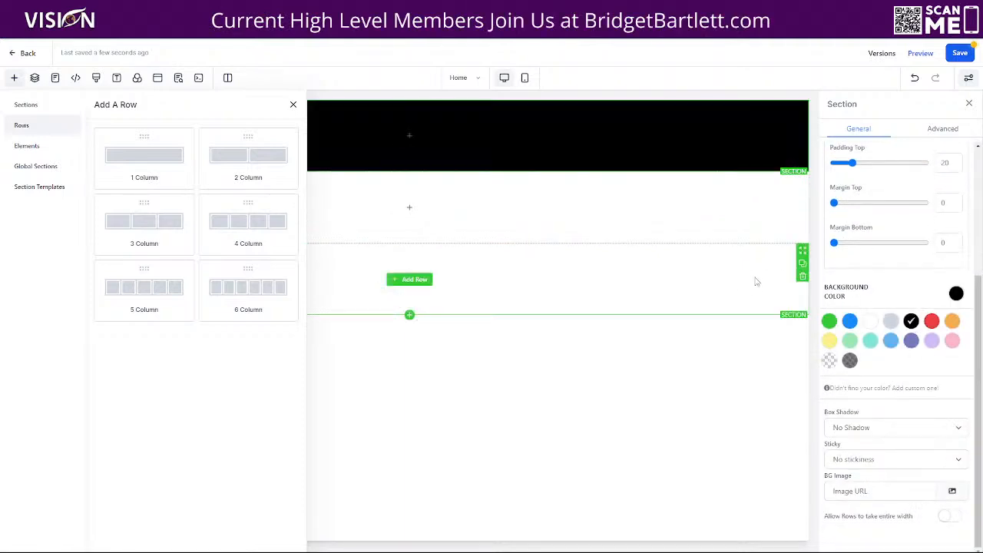
left_click(955, 386)
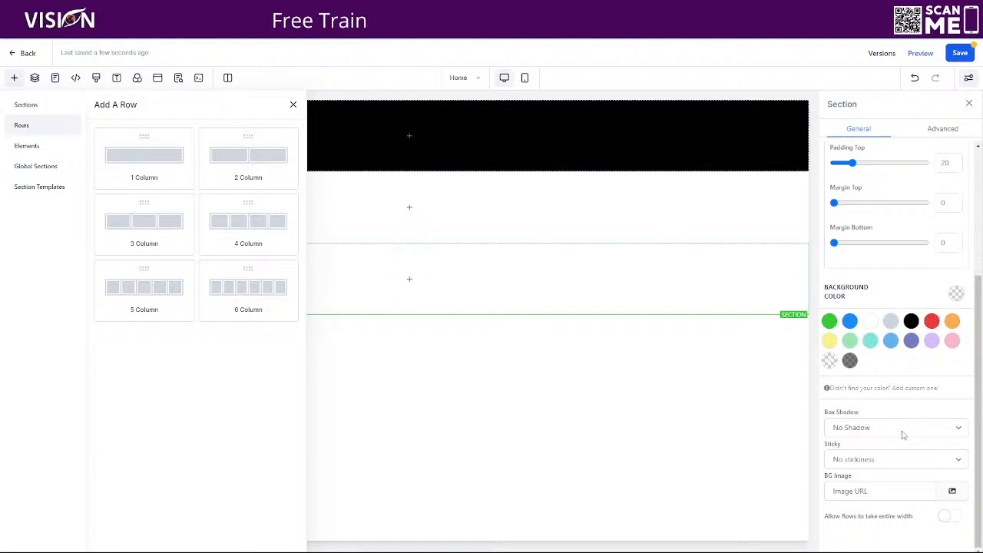
left_click(911, 321)
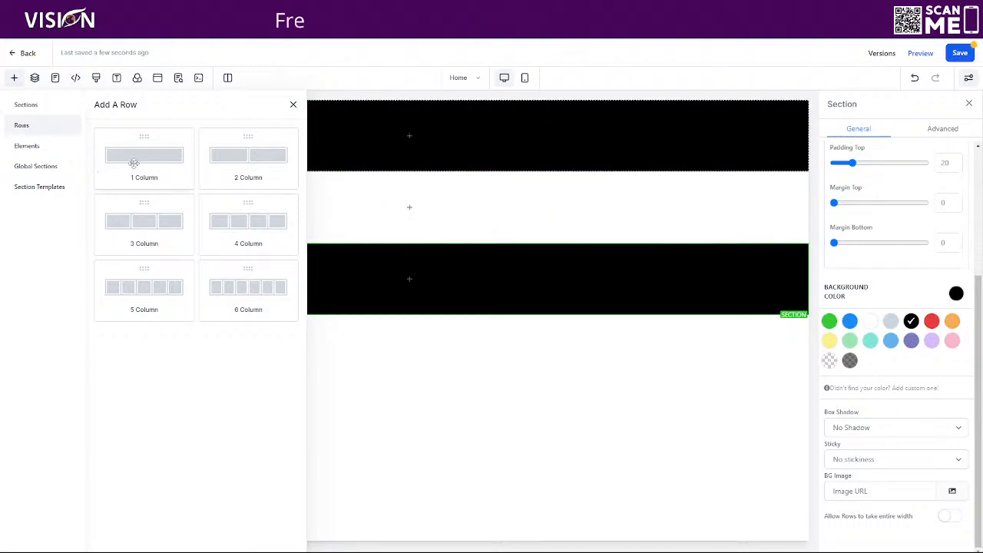
Insert a 1-column row in the white middle section and review the article list area of the live knowledgebase page.
left_click_drag(133, 163, 420, 227)
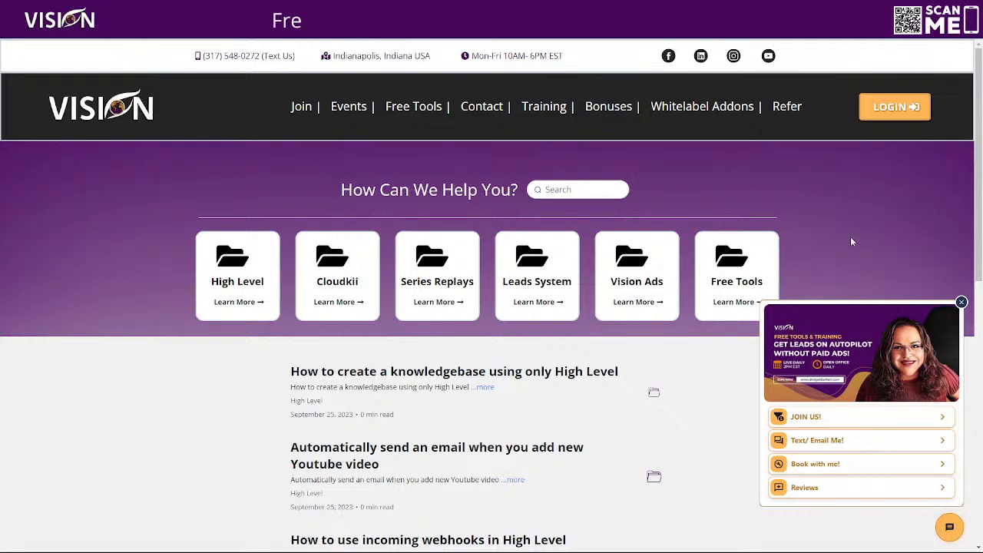
scroll(177, 447, "down", 3)
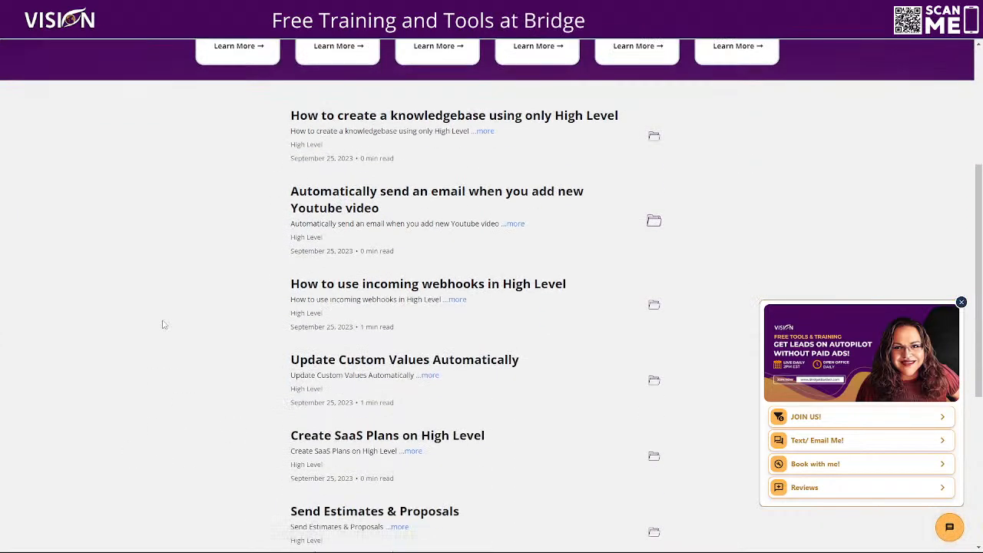
scroll(572, 340, "down", 4)
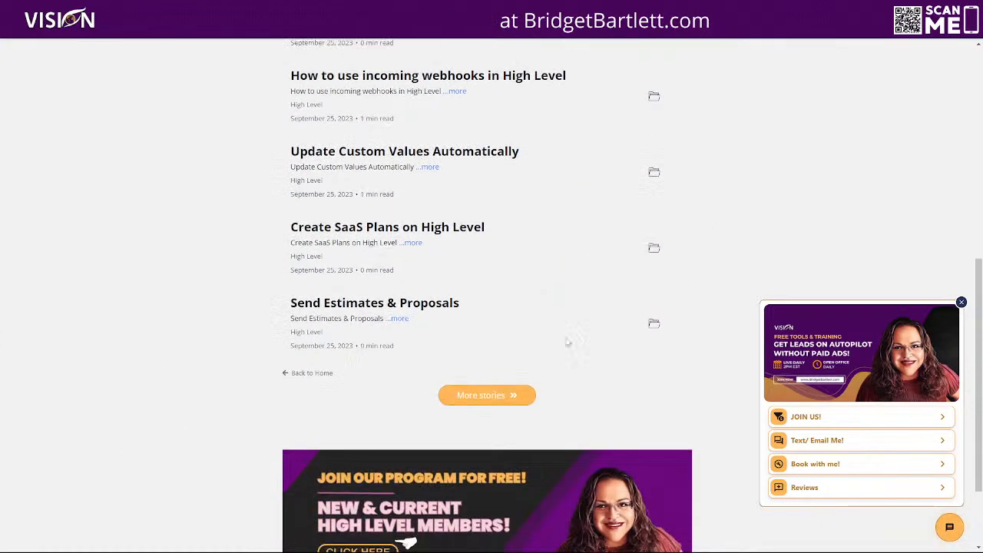
scroll(97, 398, "up", 8)
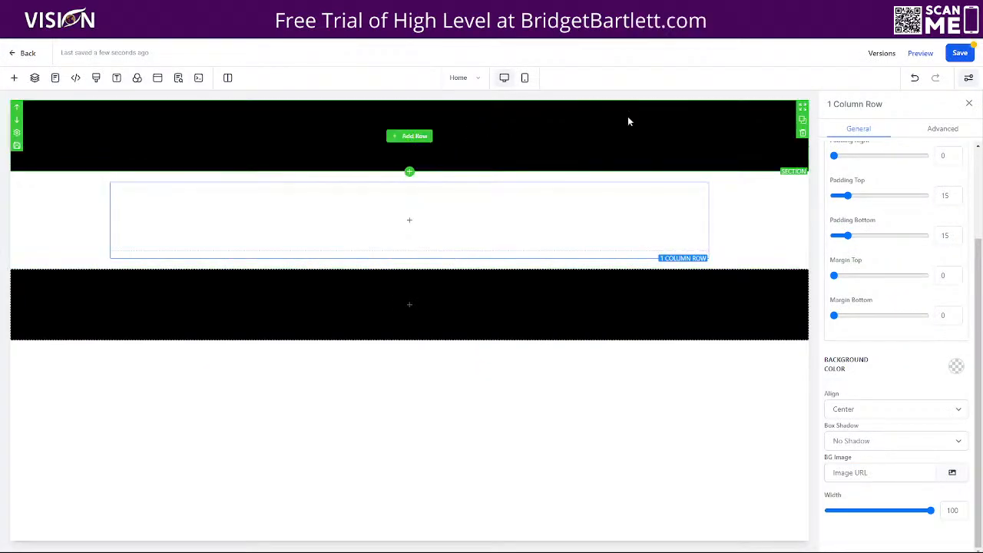
Duplicate the black header section and insert a 1-column row in the second black section.
left_click(802, 121)
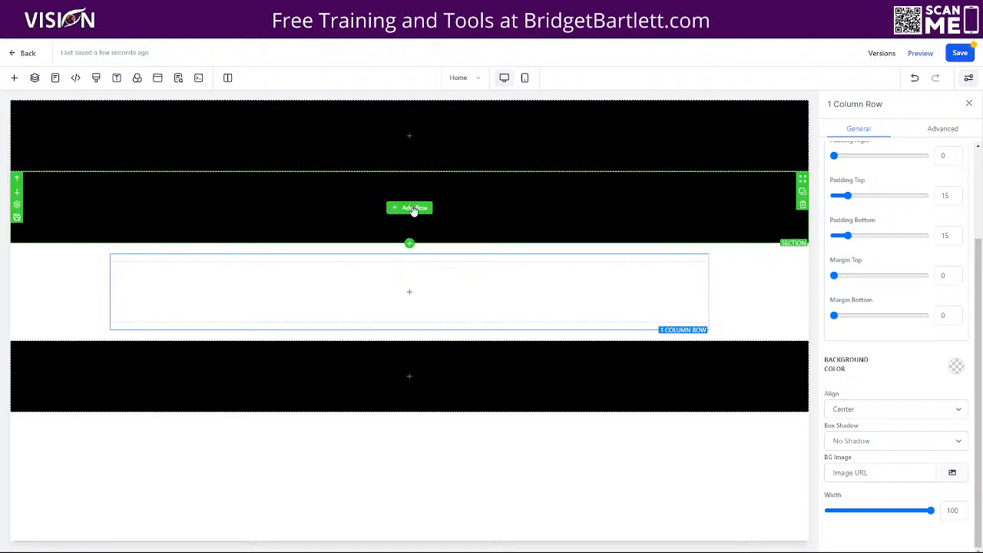
left_click(413, 208)
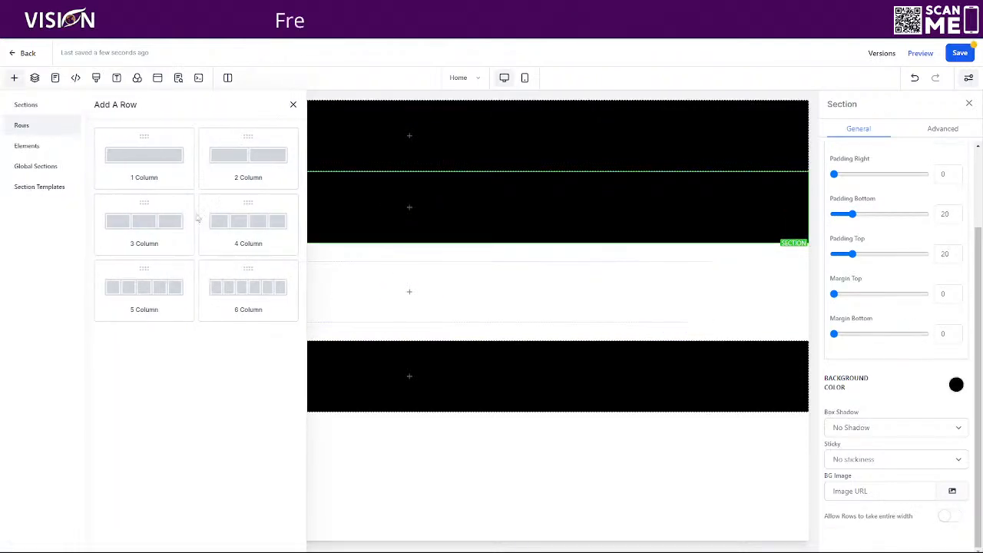
left_click_drag(156, 164, 439, 223)
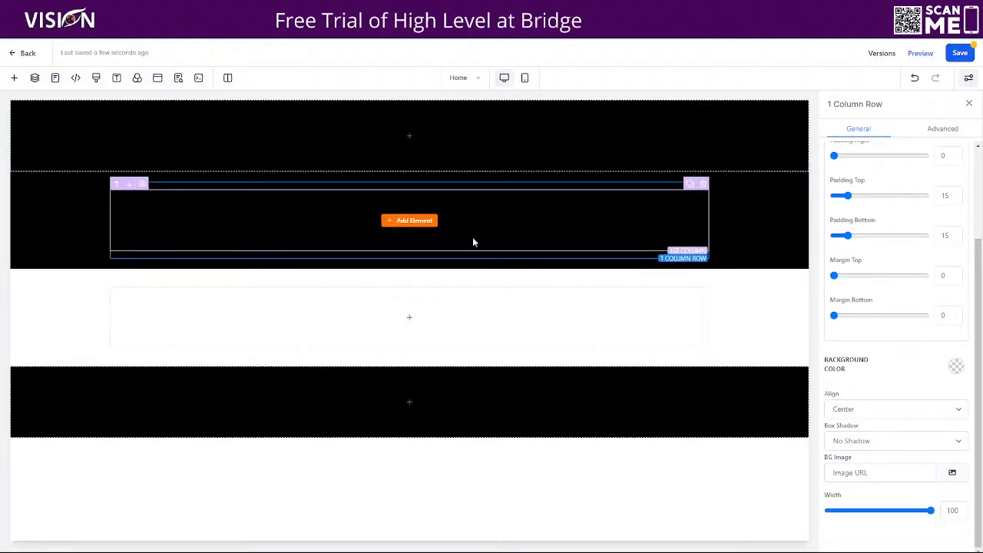
Find the Navigation Menu element by searching for "menu" and place it in the second black section's row.
scroll(187, 323, "down", 5)
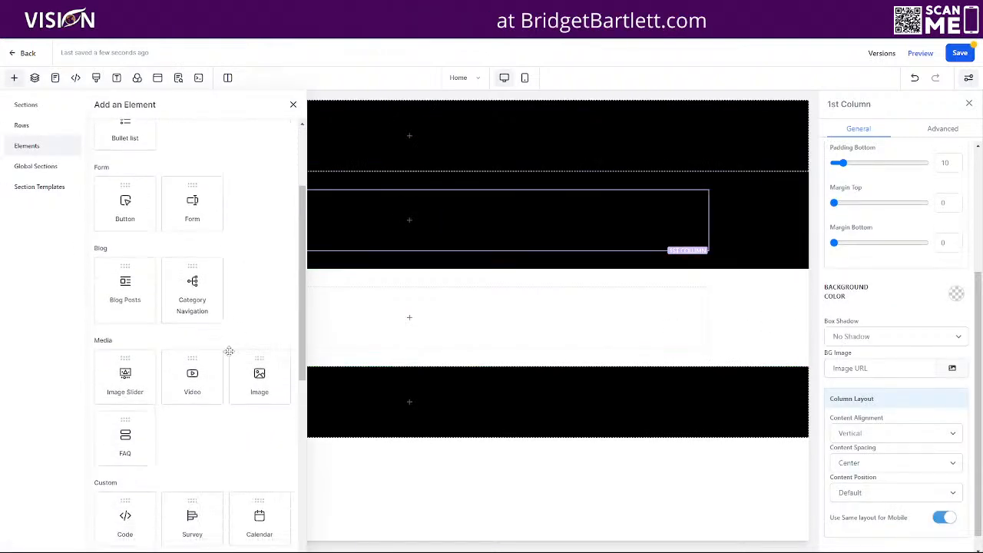
scroll(217, 359, "up", 5)
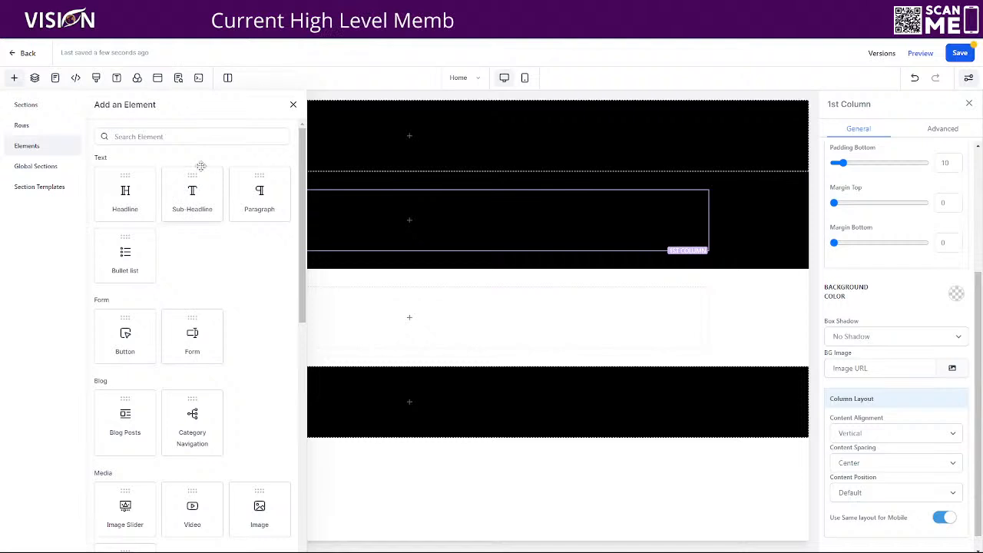
type("menu")
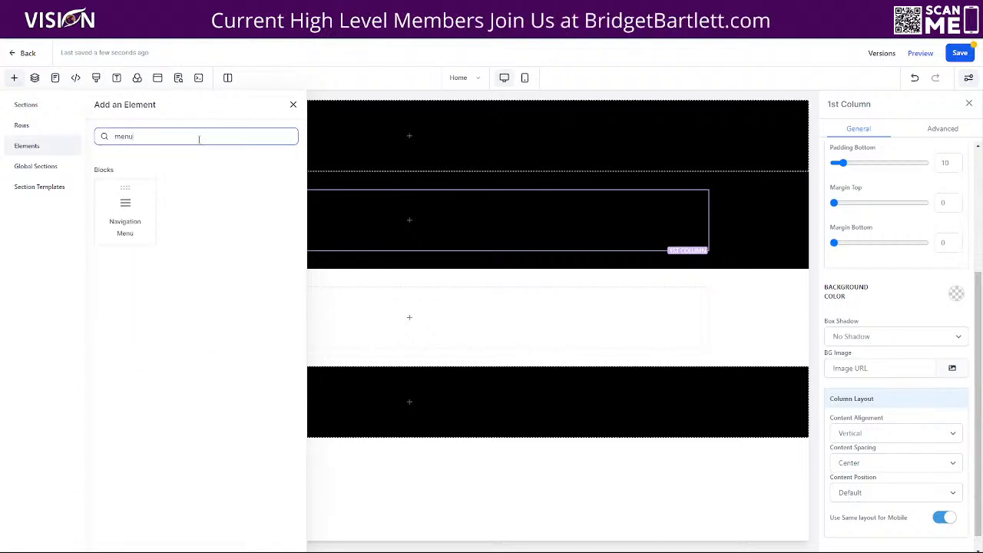
left_click_drag(102, 217, 377, 231)
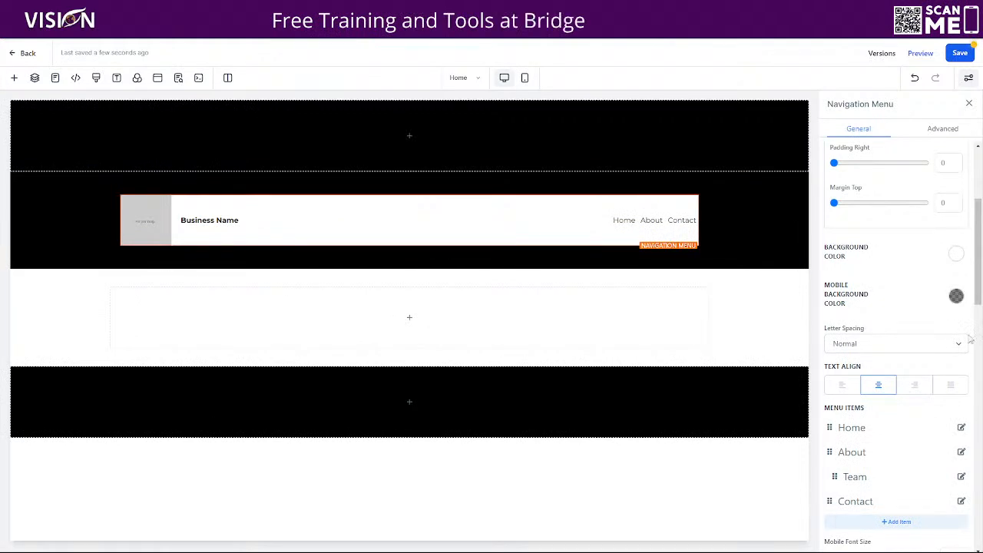
Set the navigation menu's background color to transparent so the black section shows behind it.
scroll(884, 308, "down", 4)
scroll(891, 384, "down", 10)
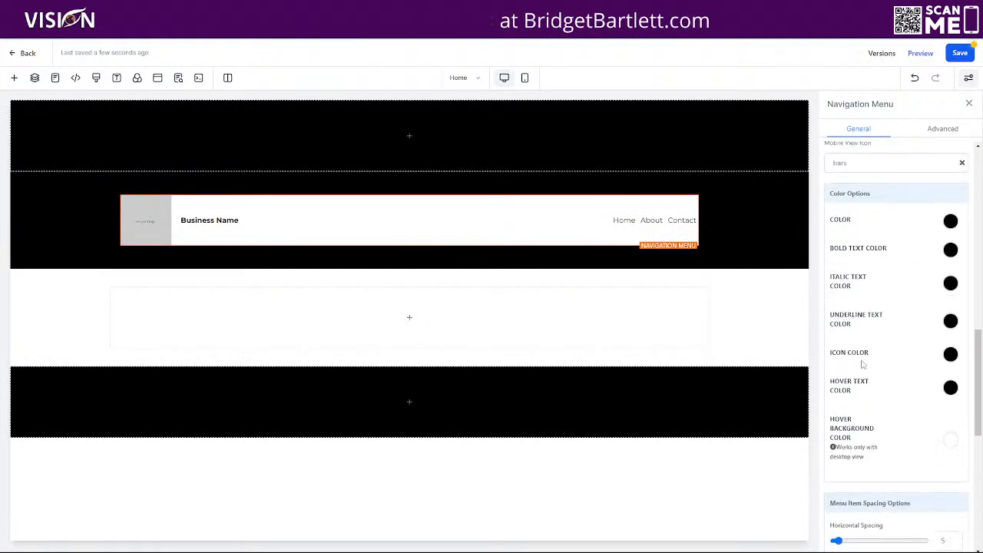
scroll(903, 404, "up", 10)
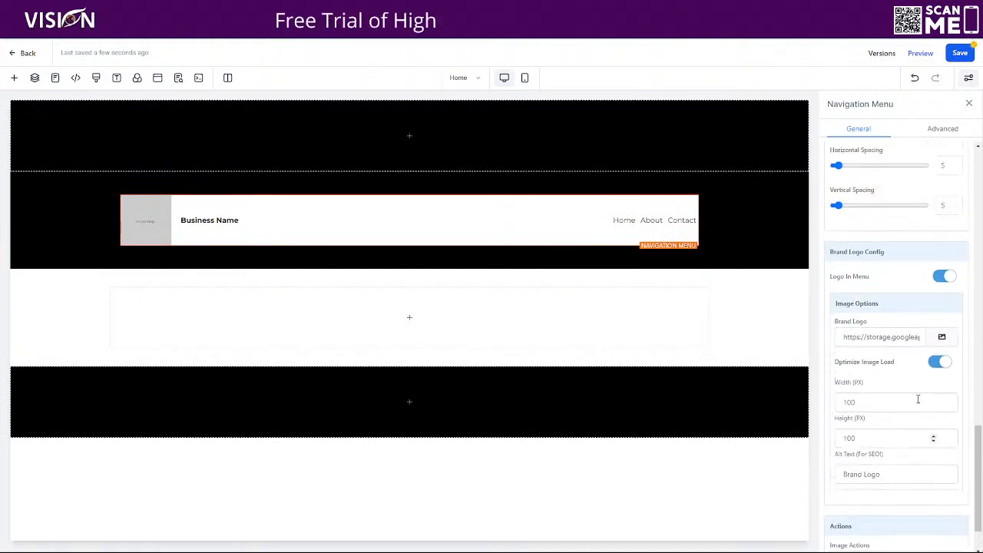
left_click(956, 280)
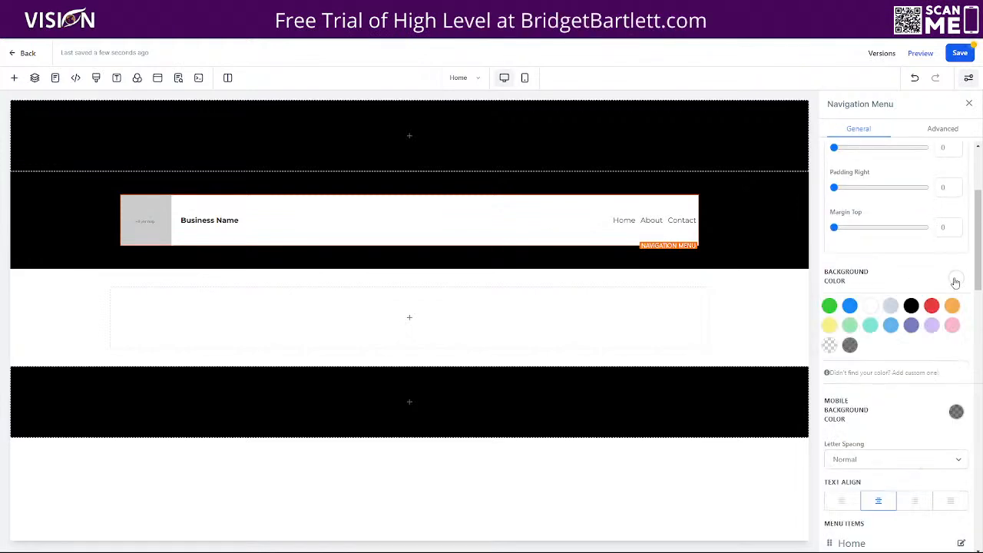
left_click(829, 345)
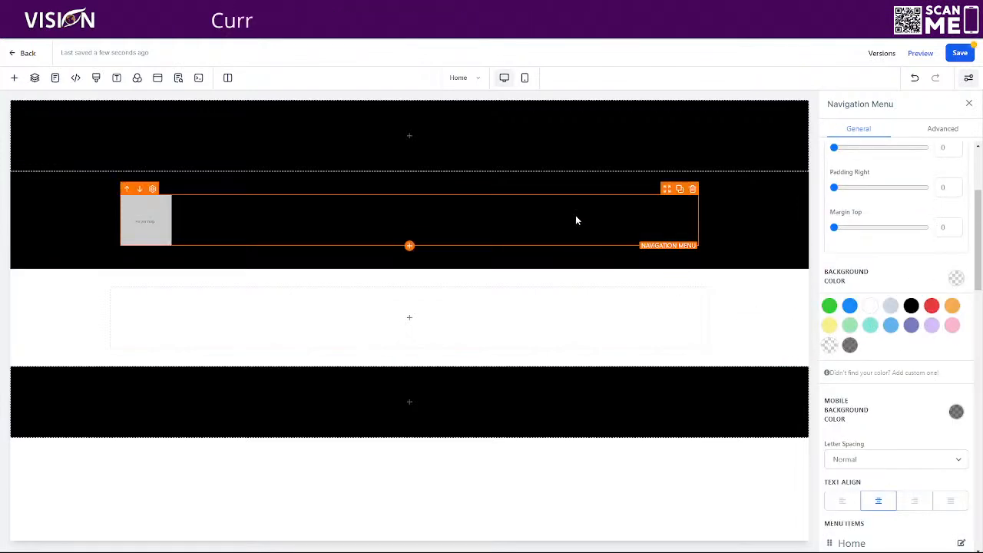
Find the text color options in the navigation menu's settings.
scroll(871, 369, "down", 7)
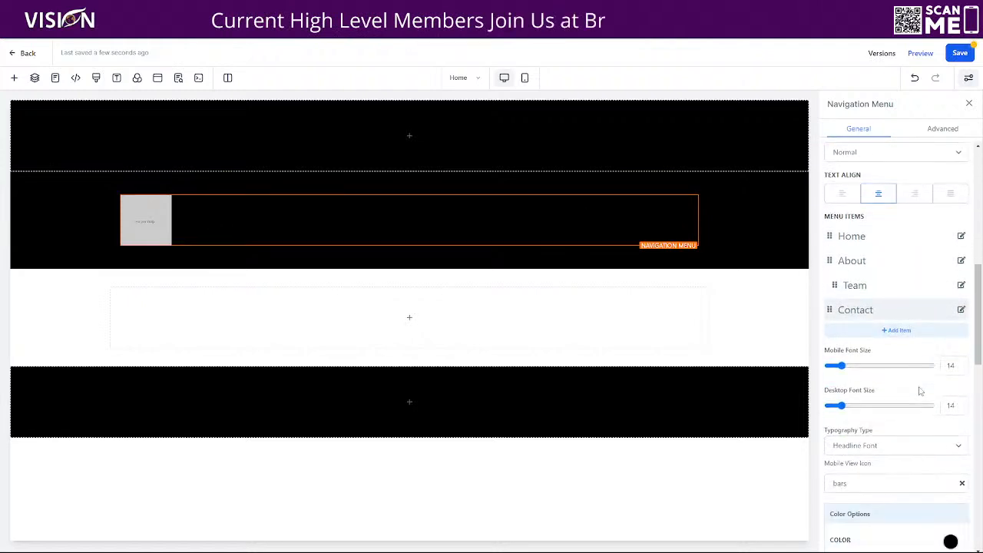
scroll(907, 346, "down", 3)
scroll(901, 305, "up", 2)
scroll(922, 261, "down", 2)
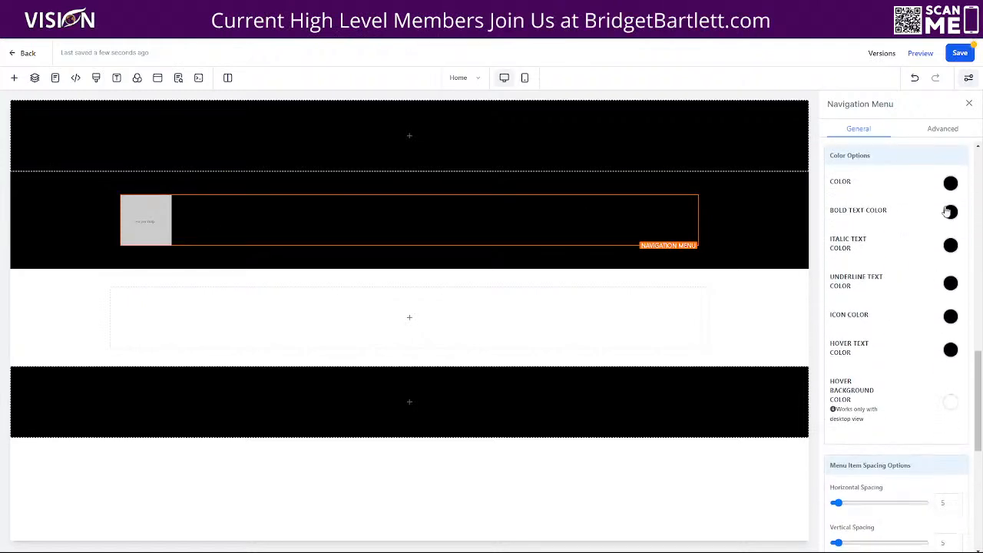
Set the navigation menu's text colour and bold text colour to white.
left_click(951, 182)
left_click(876, 207)
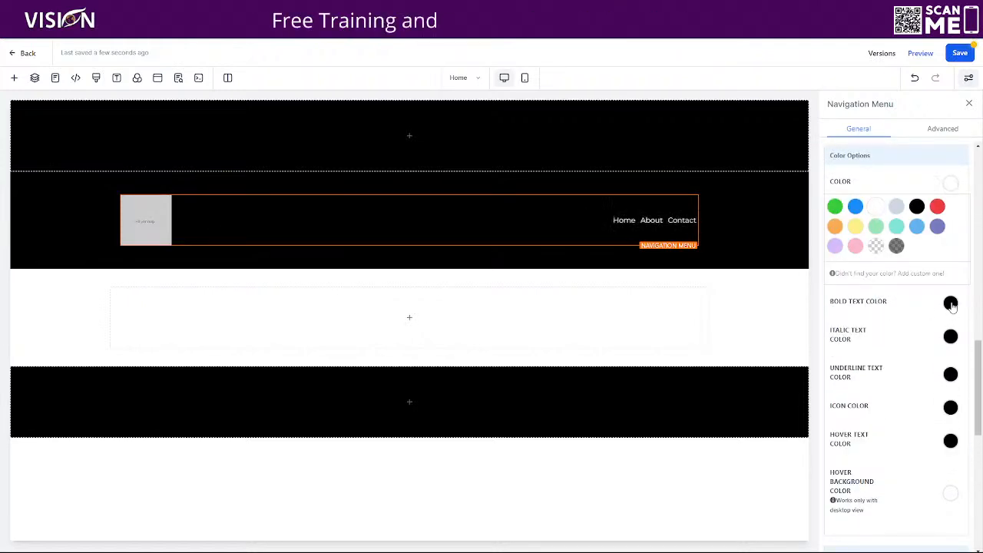
left_click(951, 303)
left_click(876, 325)
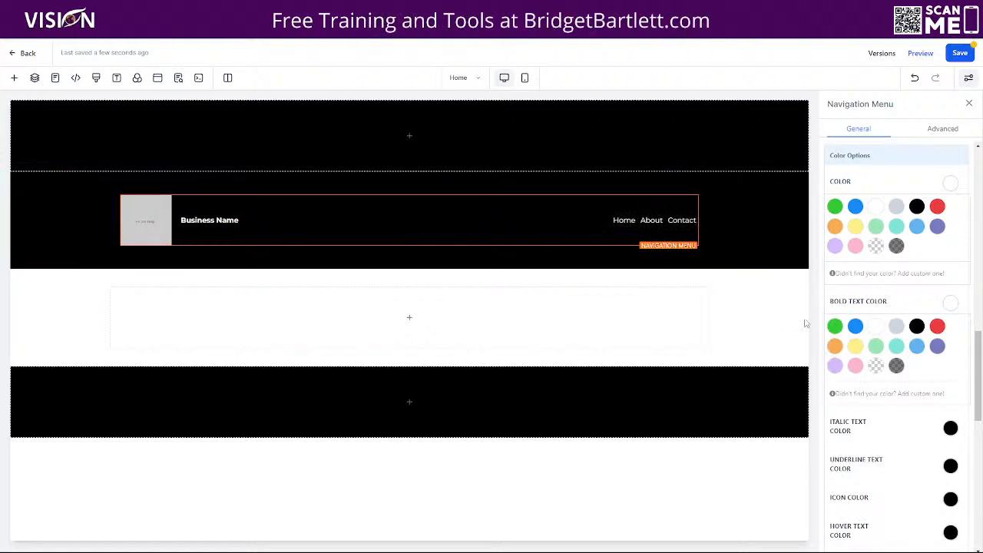
Turn off the logo in the navigation menu and save the page.
scroll(906, 369, "down", 8)
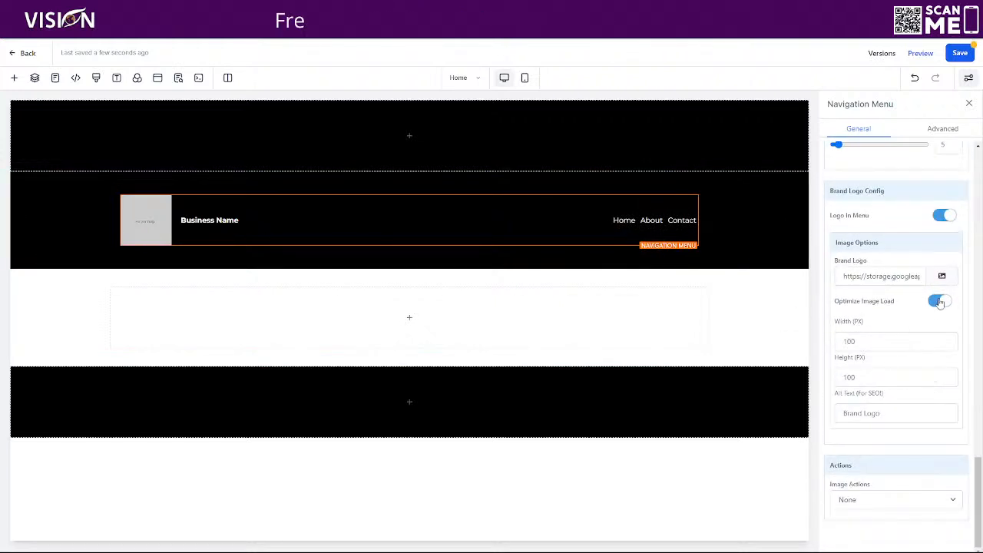
left_click(943, 215)
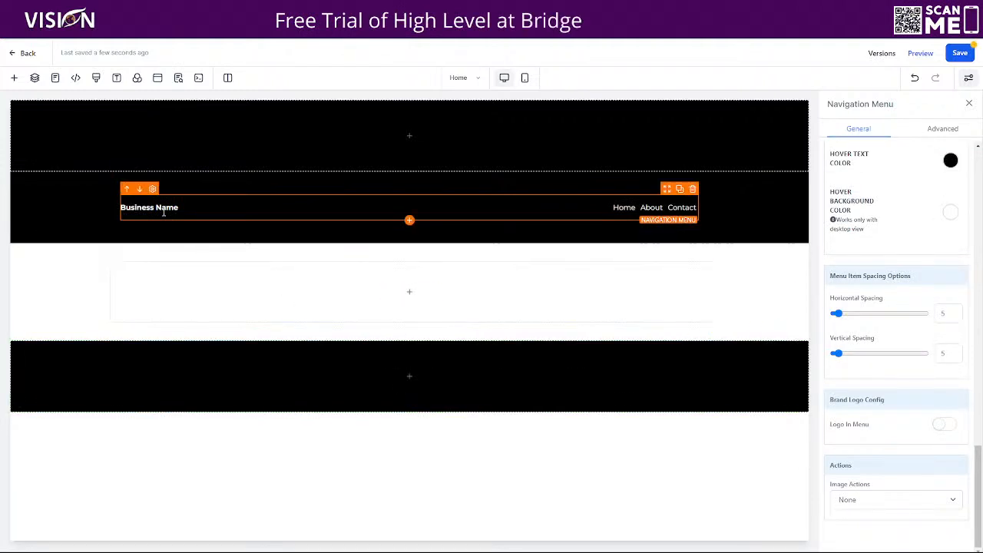
key("ctrl+s")
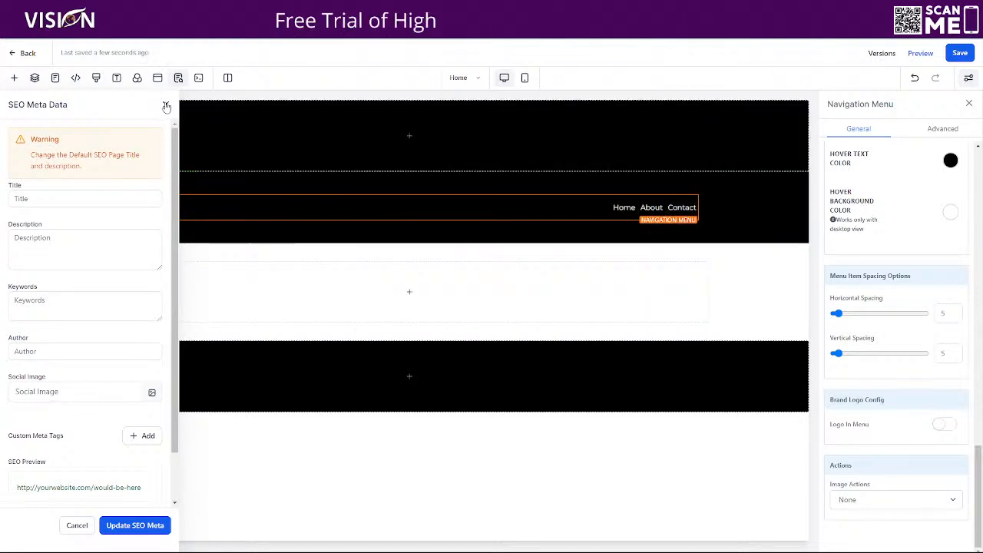
Close the SEO metadata settings and give the empty section below the navigation menu a blue background.
mouse_move(413, 295)
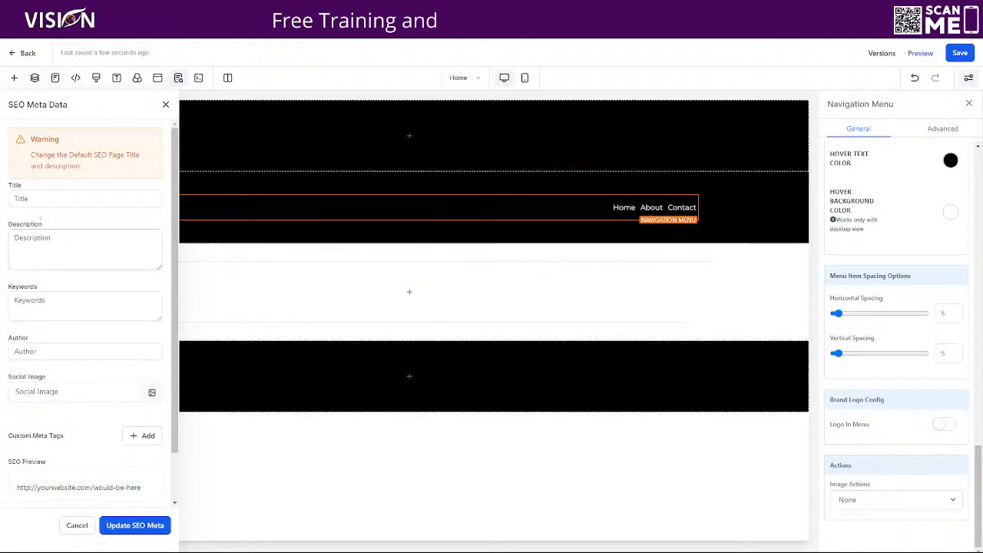
left_click(165, 104)
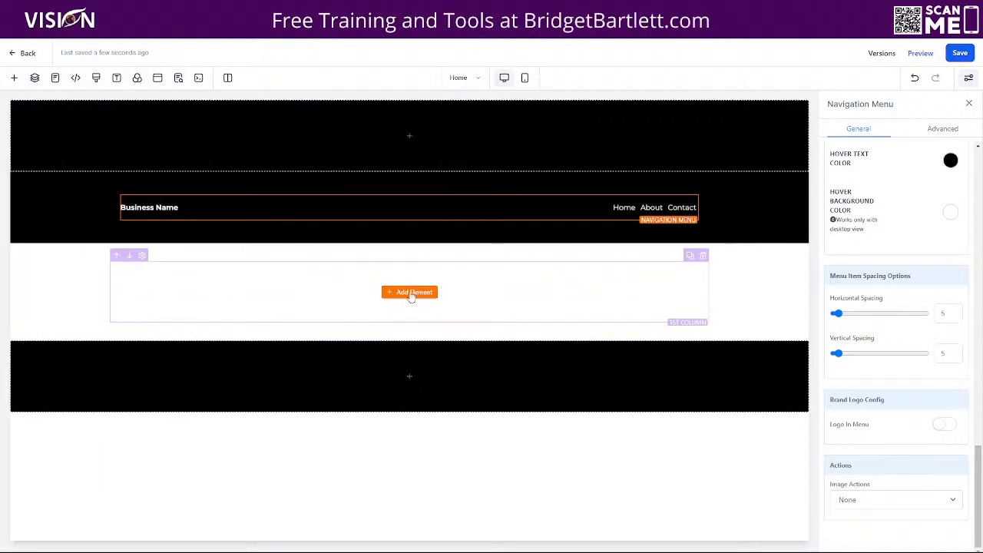
left_click(411, 293)
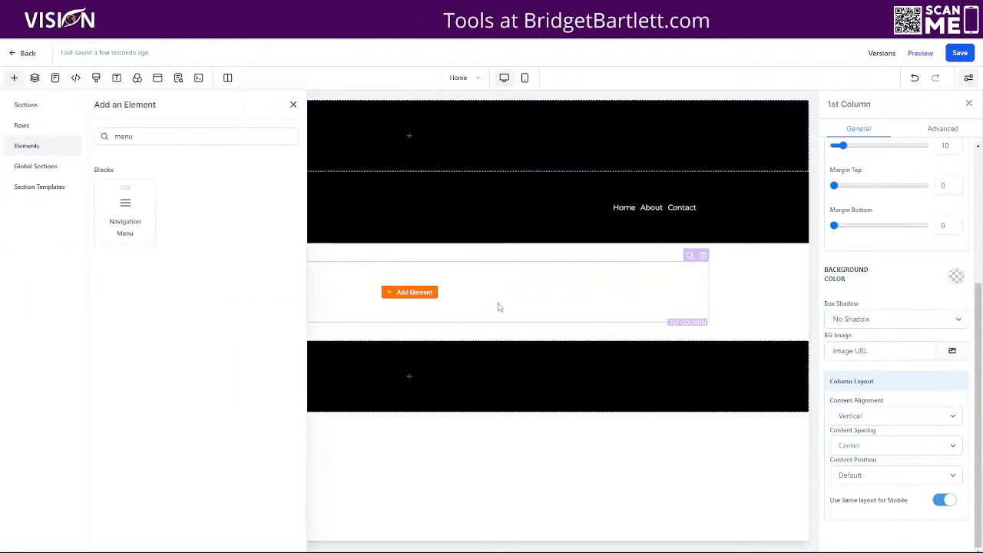
left_click(757, 281)
left_click(957, 384)
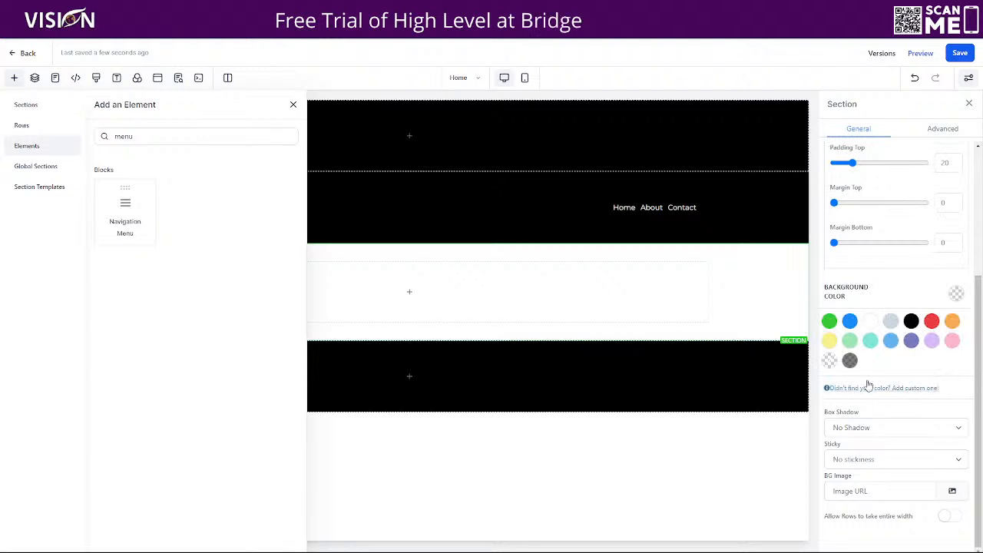
left_click(850, 321)
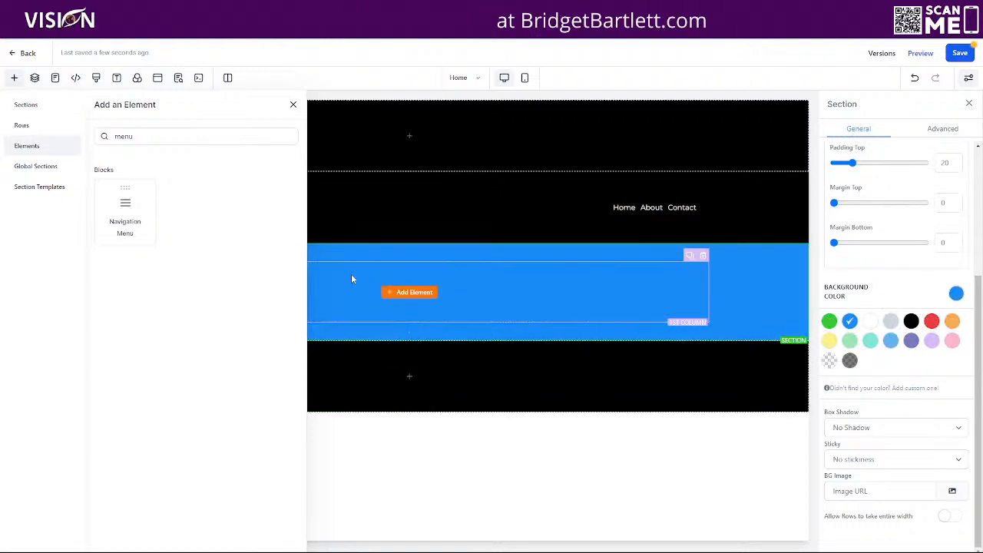
Find the Category Navigation blog element and place it in the blue section's column.
left_click_drag(135, 136, 113, 136)
type("blog")
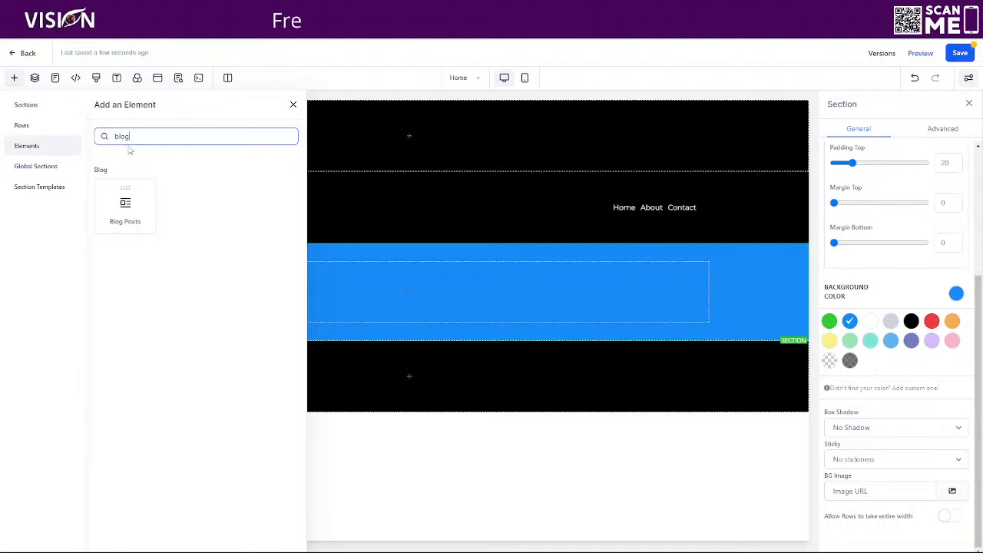
left_click_drag(131, 149, 95, 148)
key("BackSpace")
scroll(253, 288, "down", 3)
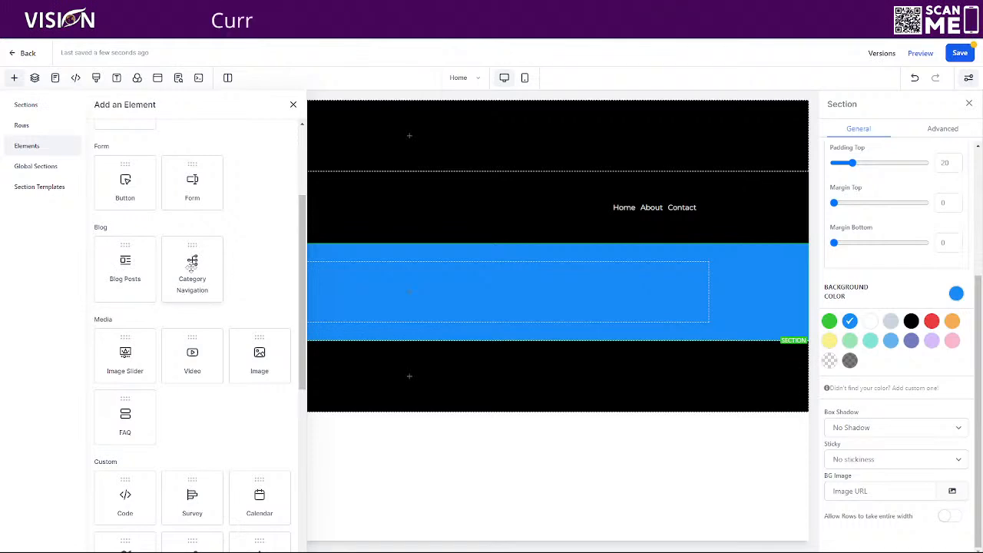
left_click_drag(191, 266, 432, 299)
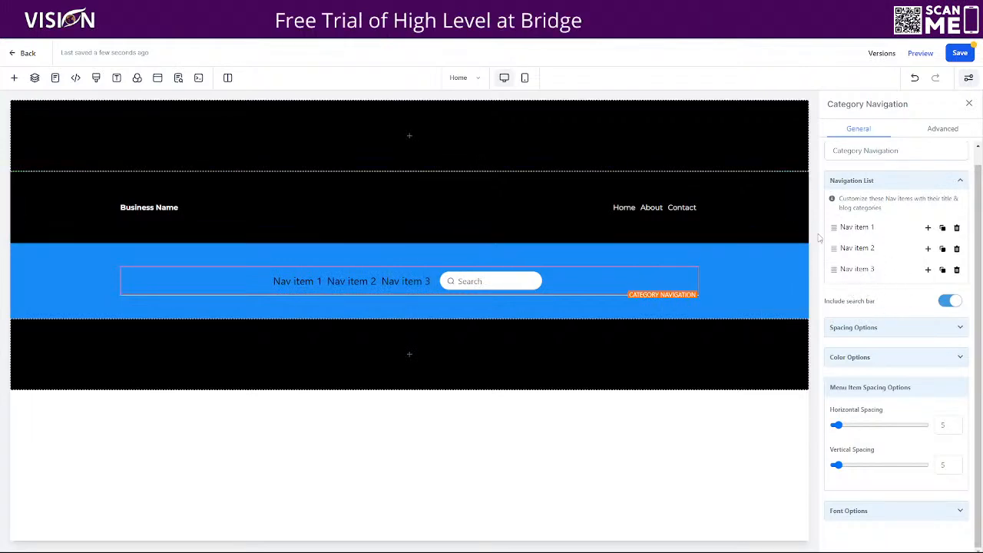
Delete Nav item 3 and Nav item 2 from the category navigation list.
left_click(957, 272)
left_click(966, 264)
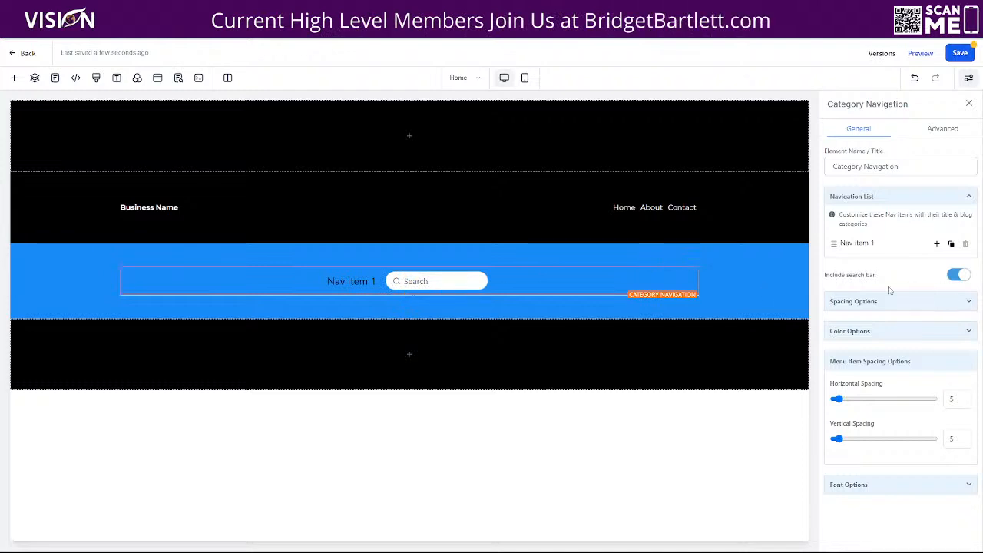
Try the category navigation with its search bar excluded and included again.
left_click(960, 276)
left_click(960, 278)
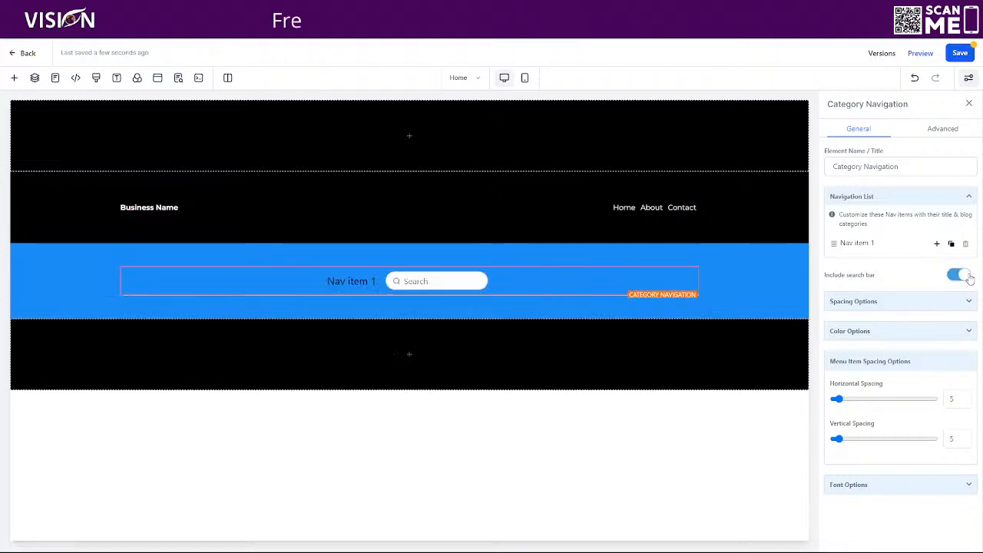
left_click(961, 278)
left_click(961, 279)
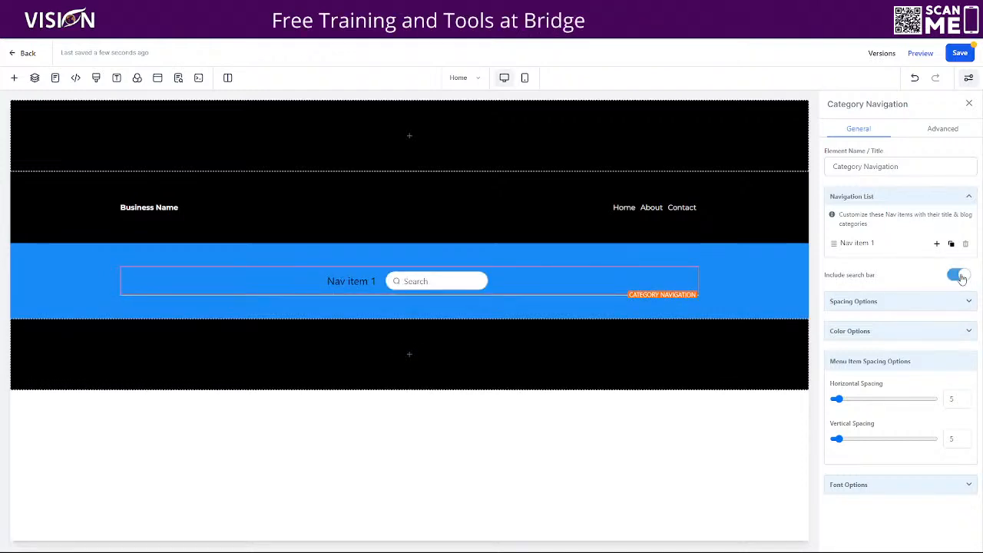
Title Nav item 1 "How can we help you?" and assign it the blog category Cat 1.
left_click(871, 244)
left_click(425, 251)
triple_click(424, 251)
type("How can we help you?")
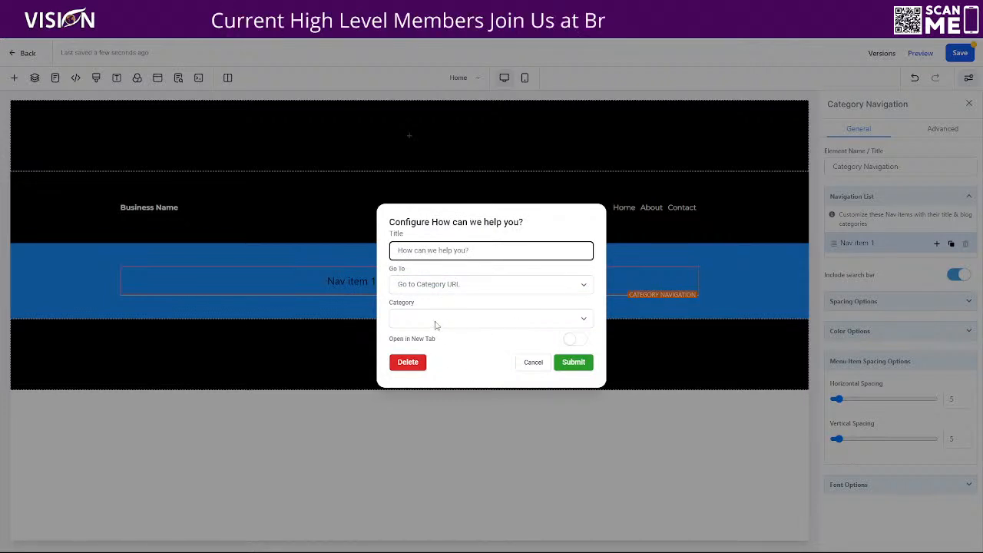
left_click(579, 365)
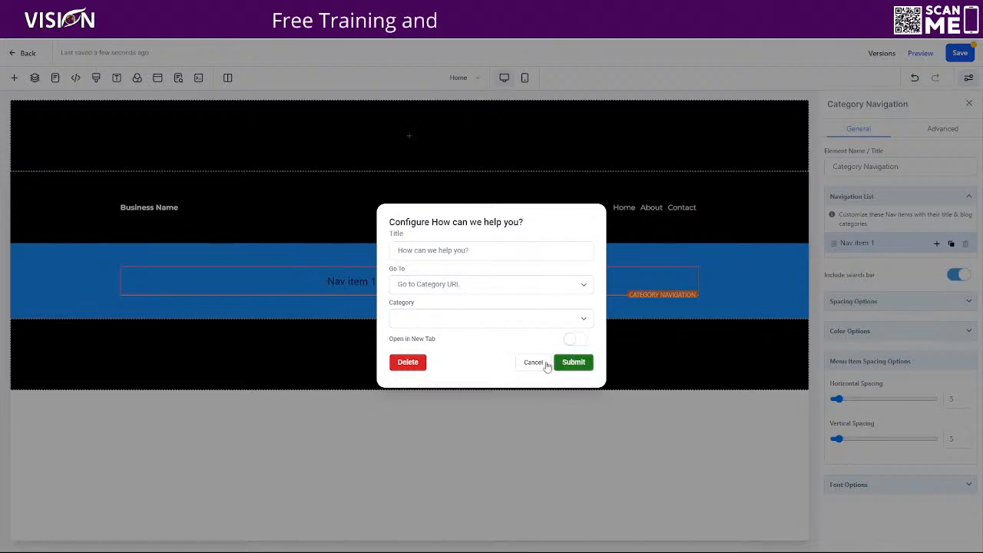
left_click(452, 324)
left_click(431, 347)
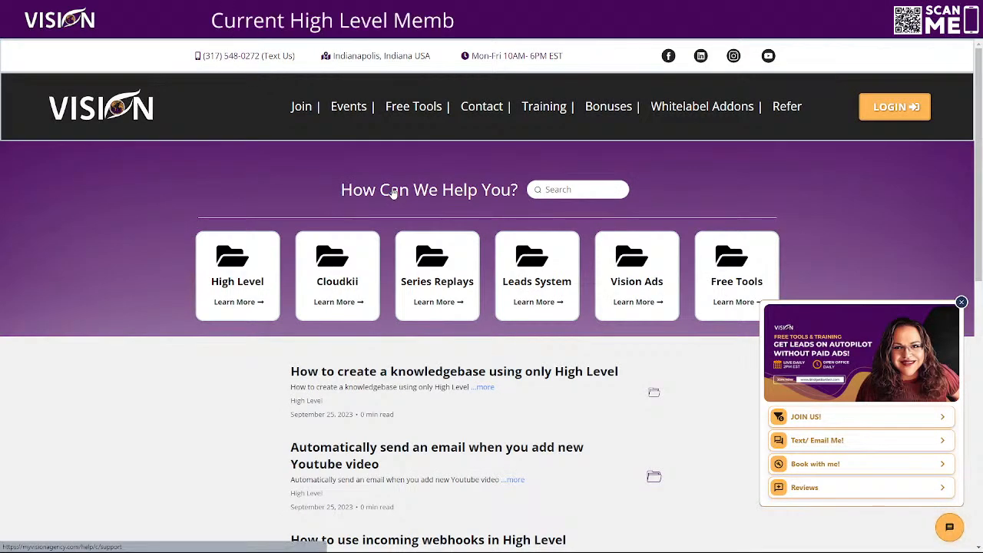
Look through the article "How to create a knowledgebase using only High Level" on the published help page and submit the navigation item's settings.
left_click(323, 376)
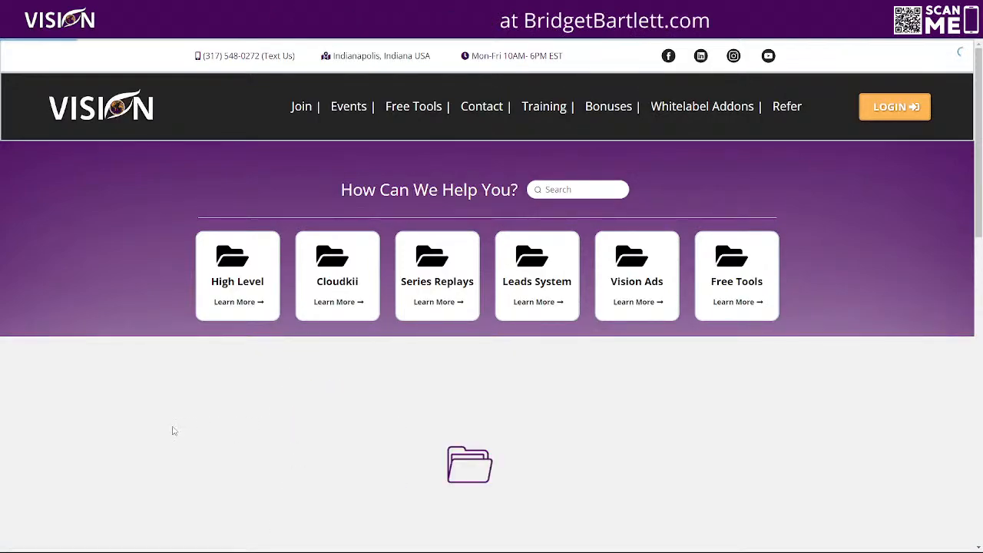
scroll(311, 413, "down", 10)
scroll(469, 361, "up", 12)
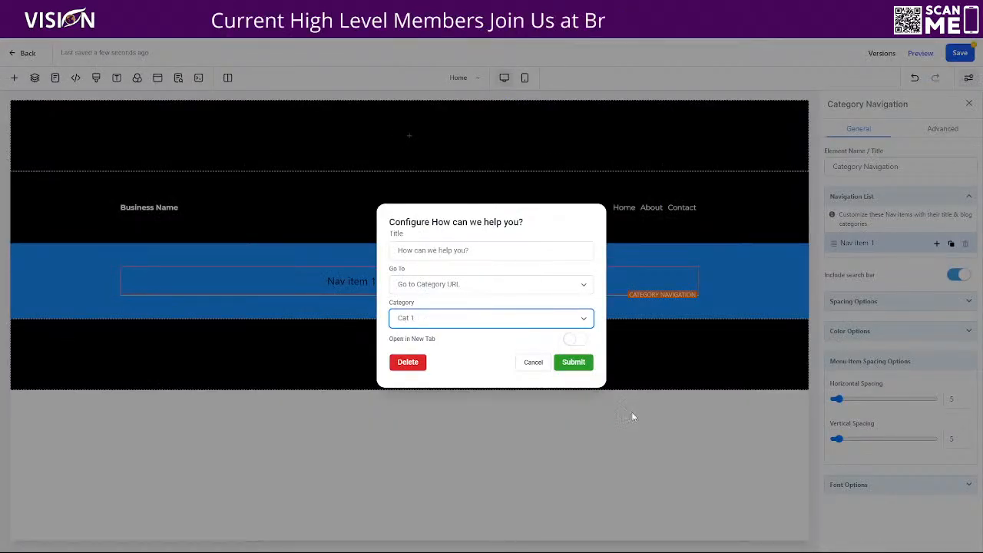
left_click(574, 362)
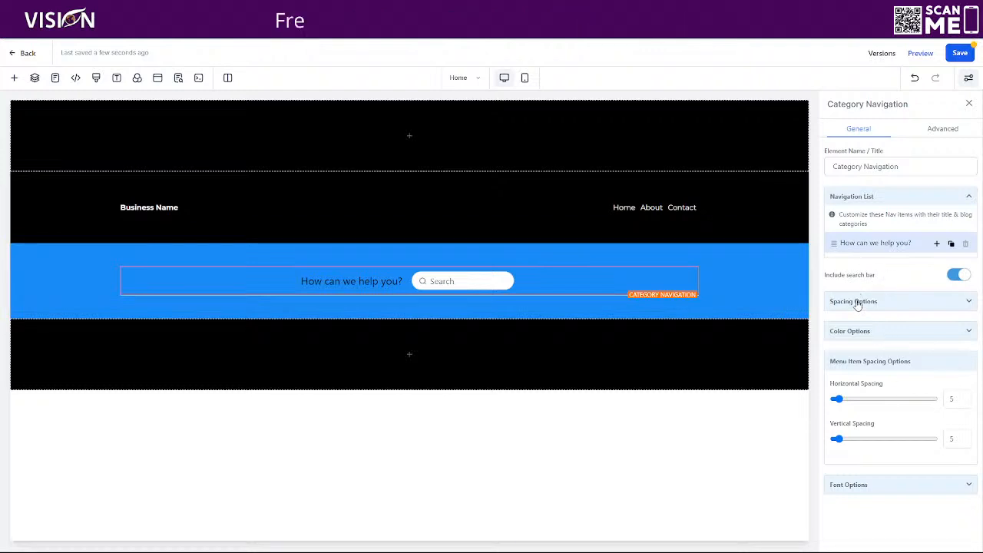
Set the category navigation's text colour and hover text colour to white.
left_click(874, 330)
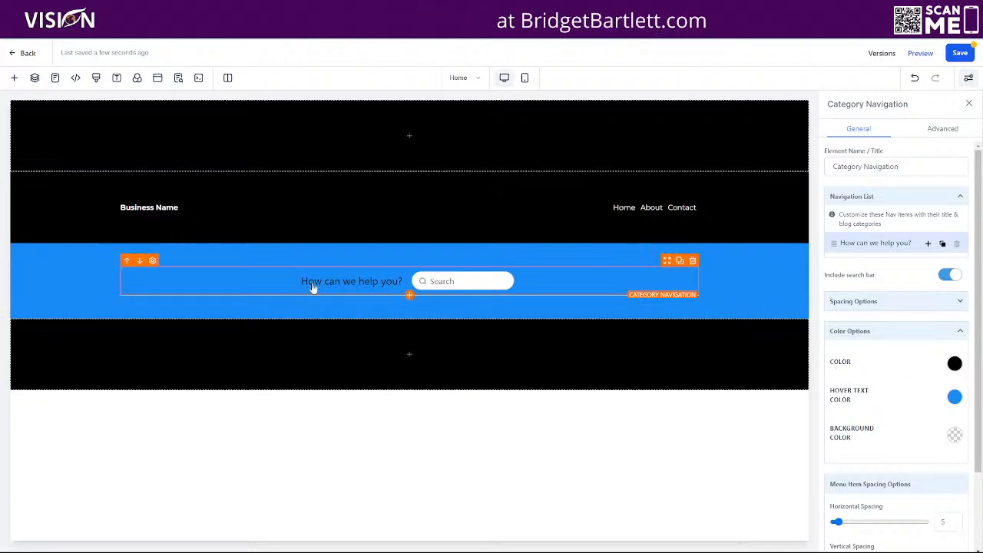
left_click(954, 365)
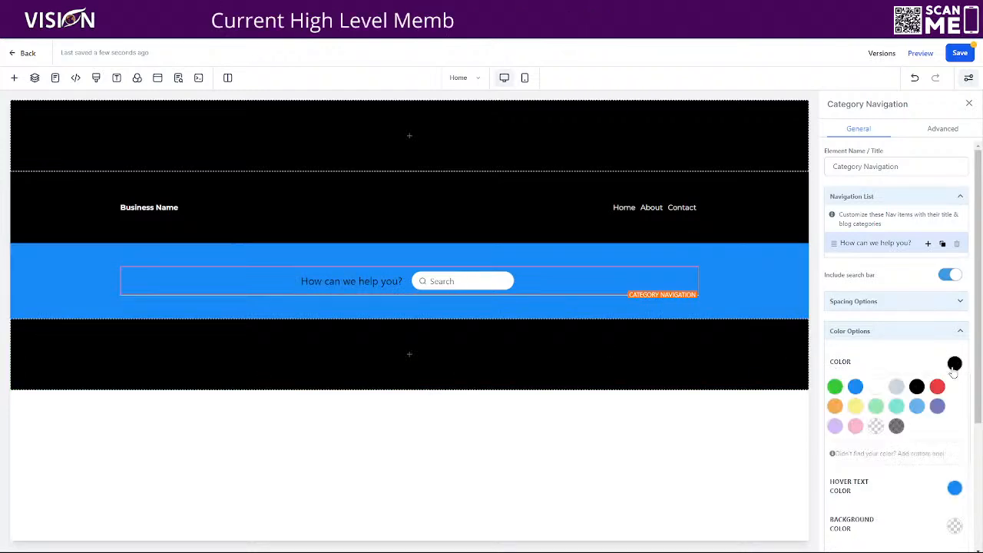
left_click(878, 386)
scroll(909, 458, "down", 1)
scroll(909, 458, "down", 2)
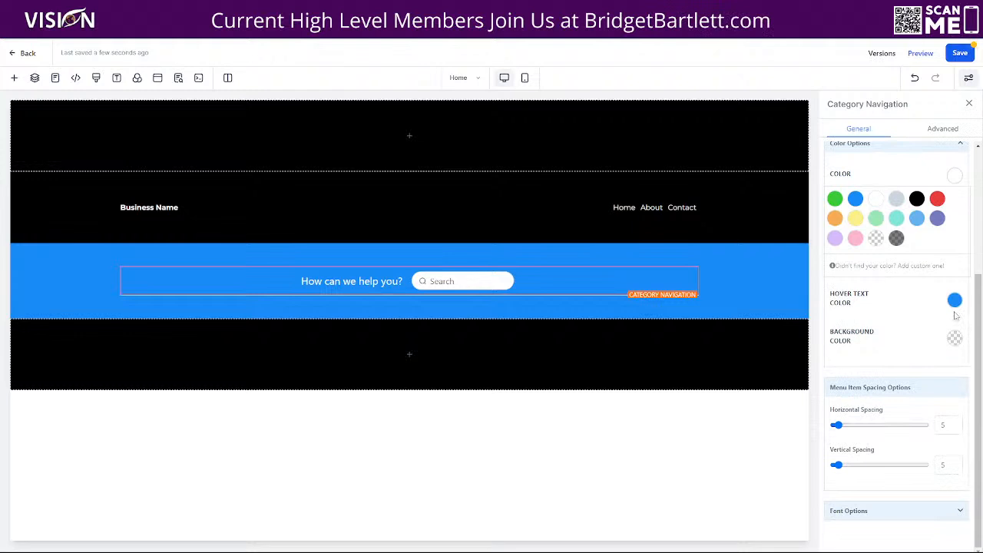
left_click(955, 301)
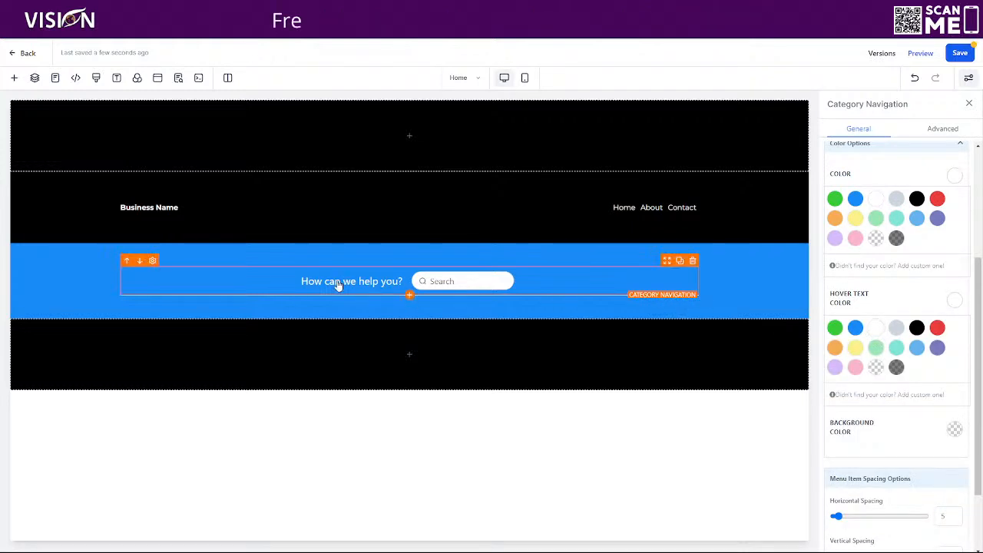
left_click(917, 349)
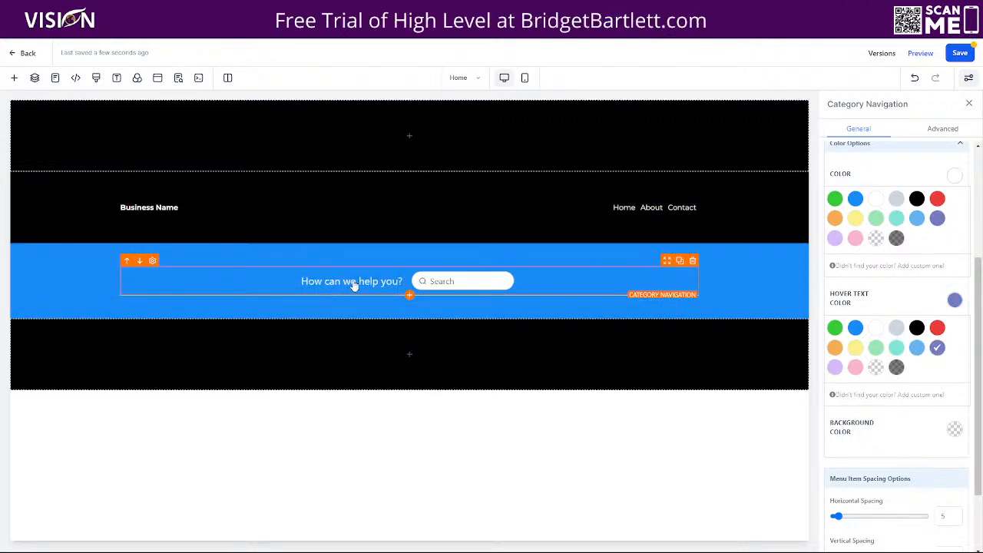
left_click(876, 327)
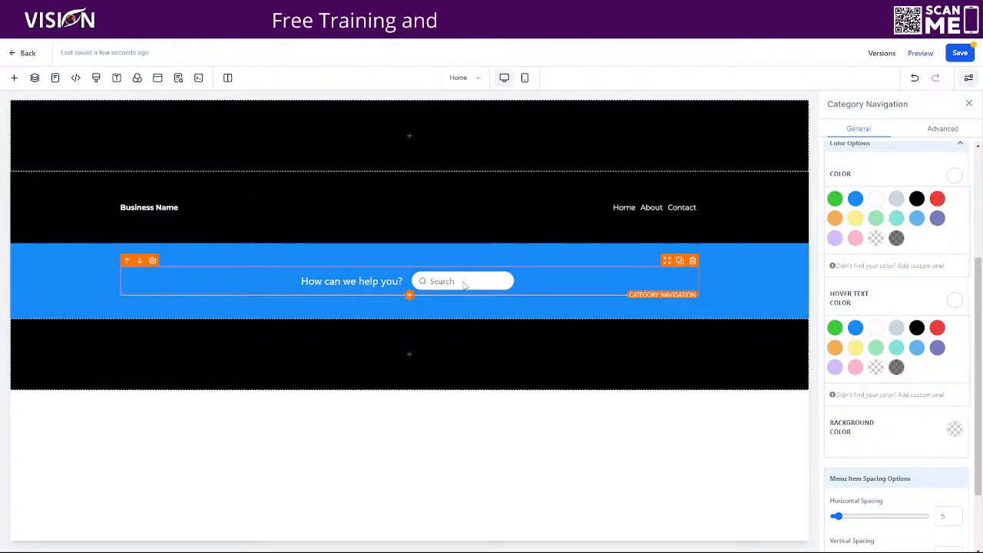
Set the category navigation's desktop font size to 31.
scroll(891, 446, "down", 2)
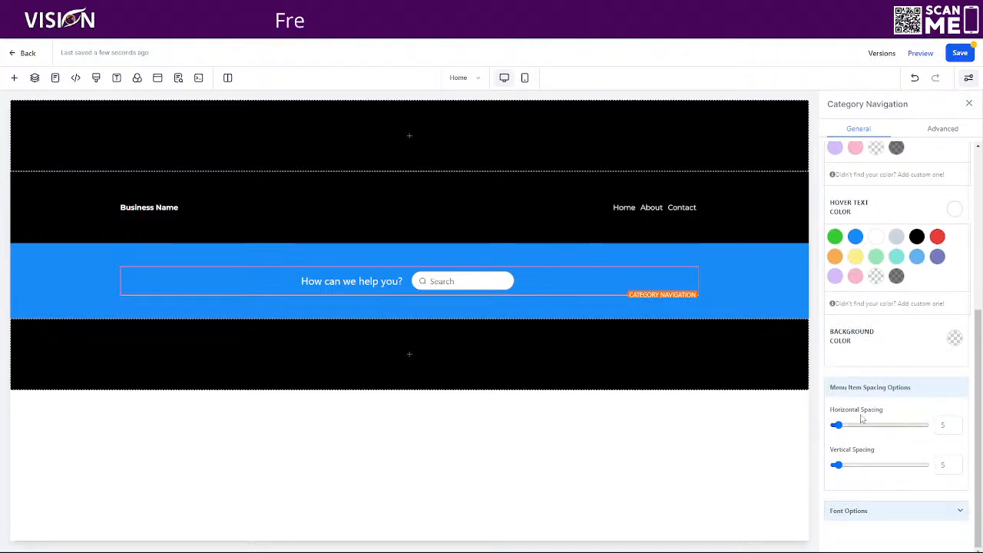
left_click(849, 511)
scroll(854, 492, "down", 1)
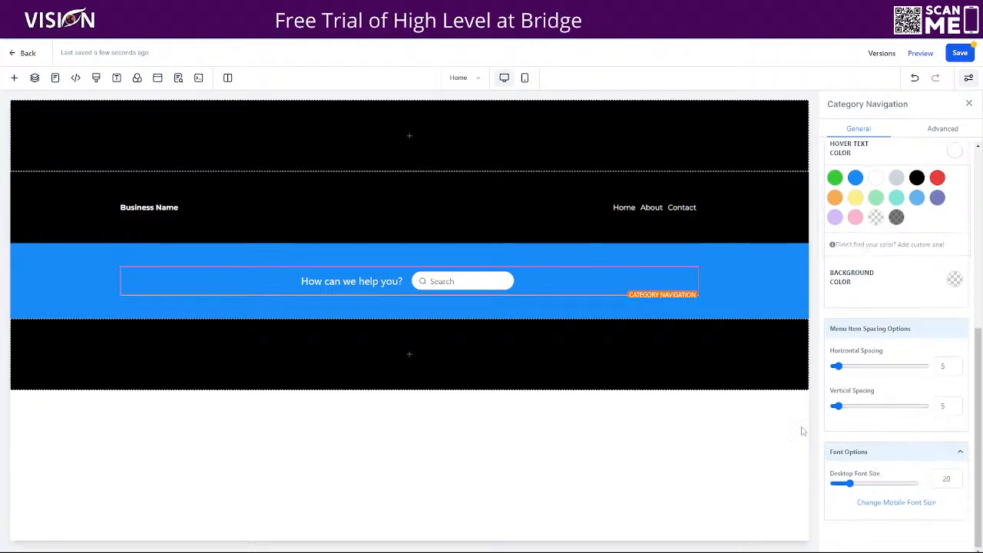
left_click_drag(850, 486, 860, 485)
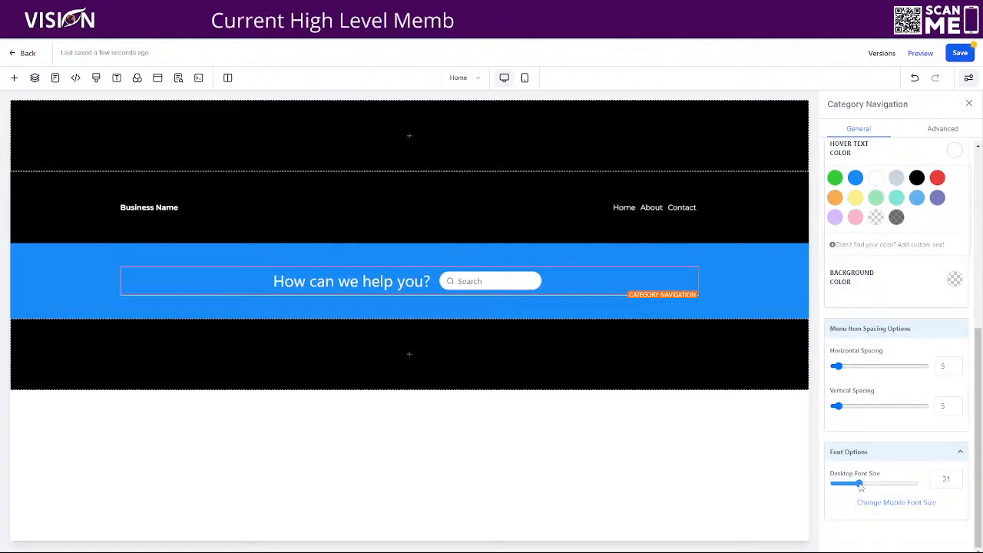
Set the category navigation's mobile font size to 32, return to the desktop layout and save the page.
left_click(525, 78)
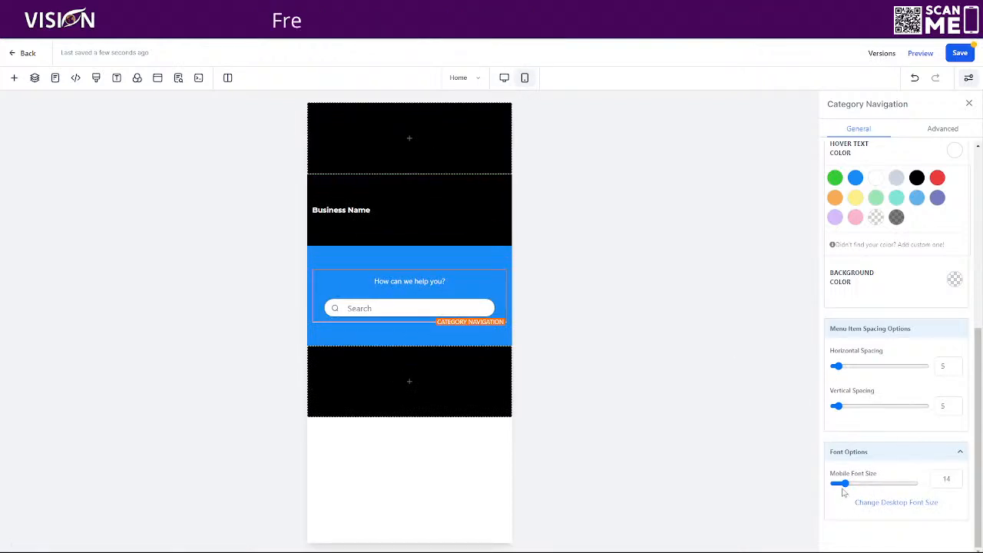
left_click_drag(845, 483, 862, 483)
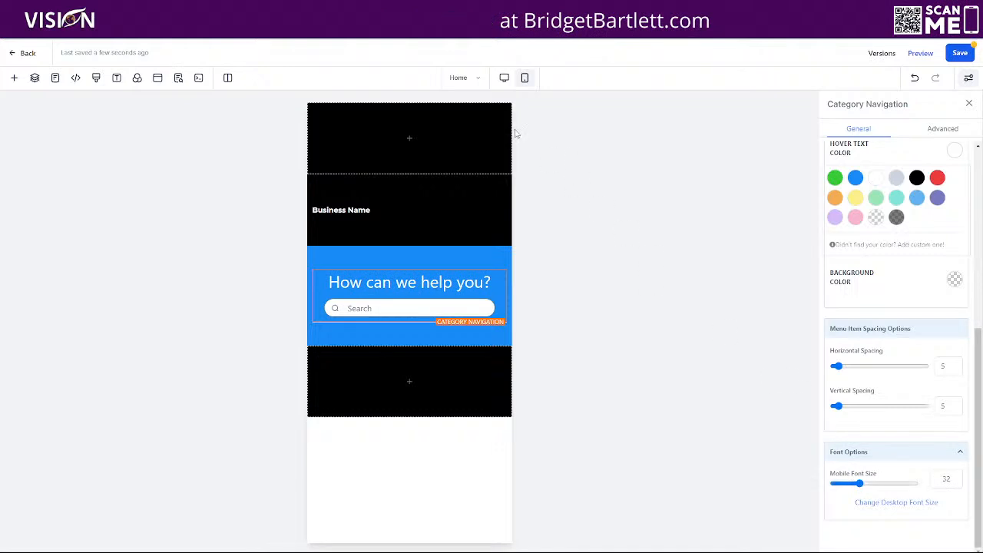
left_click(504, 78)
left_click(960, 53)
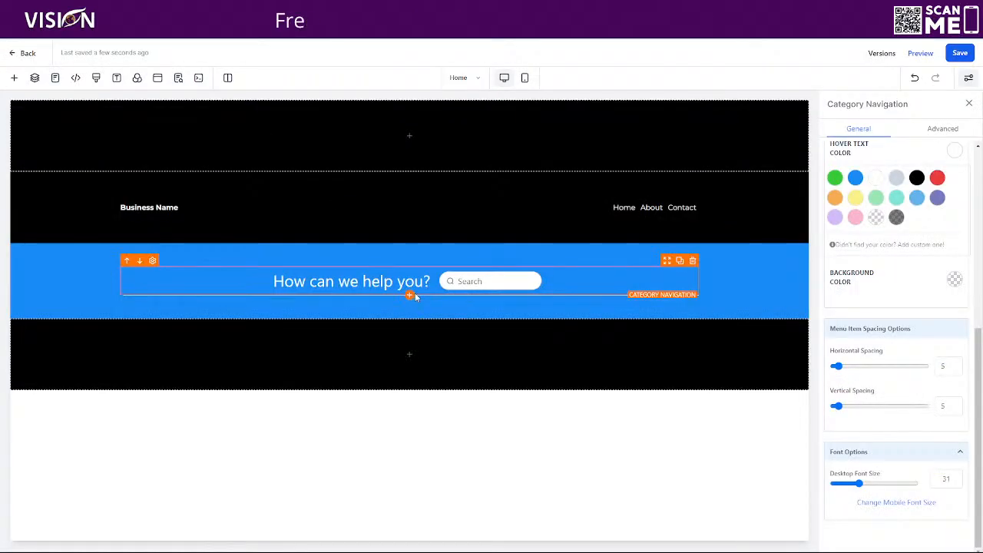
Add a second category navigation element below the "How can we help you?" one and exclude its search bar.
left_click(410, 297)
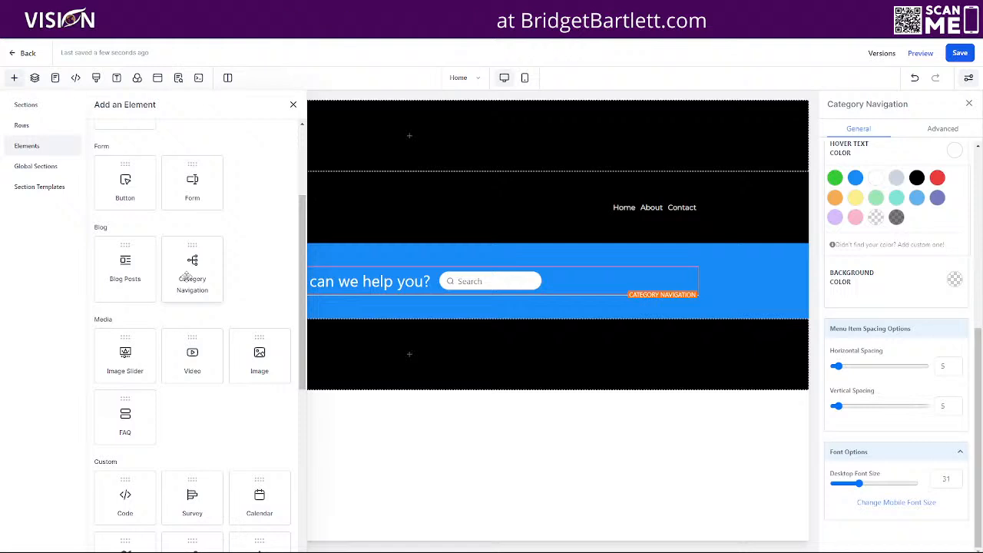
left_click_drag(186, 277, 407, 311)
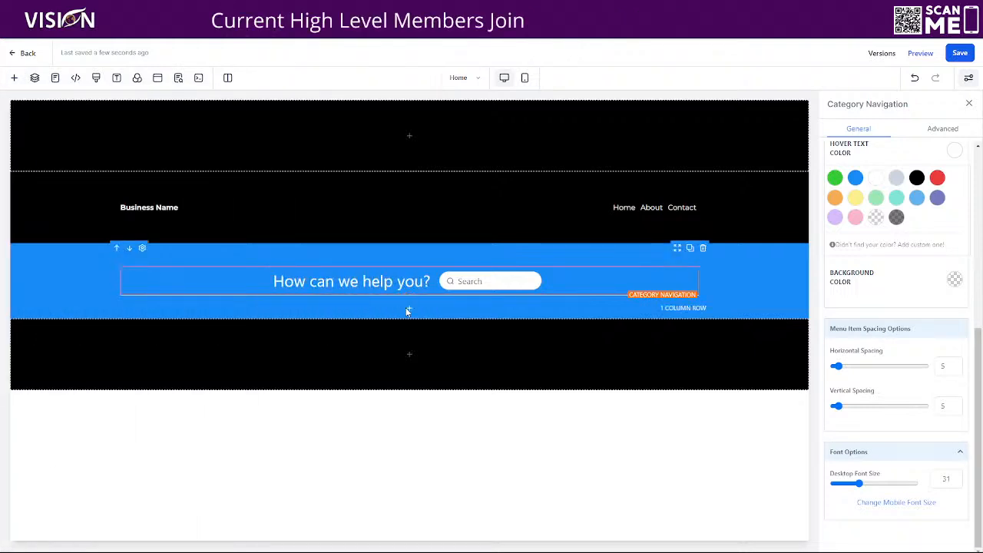
left_click(14, 78)
scroll(165, 230, "down", 2)
scroll(187, 237, "up", 2)
left_click_drag(192, 278, 418, 304)
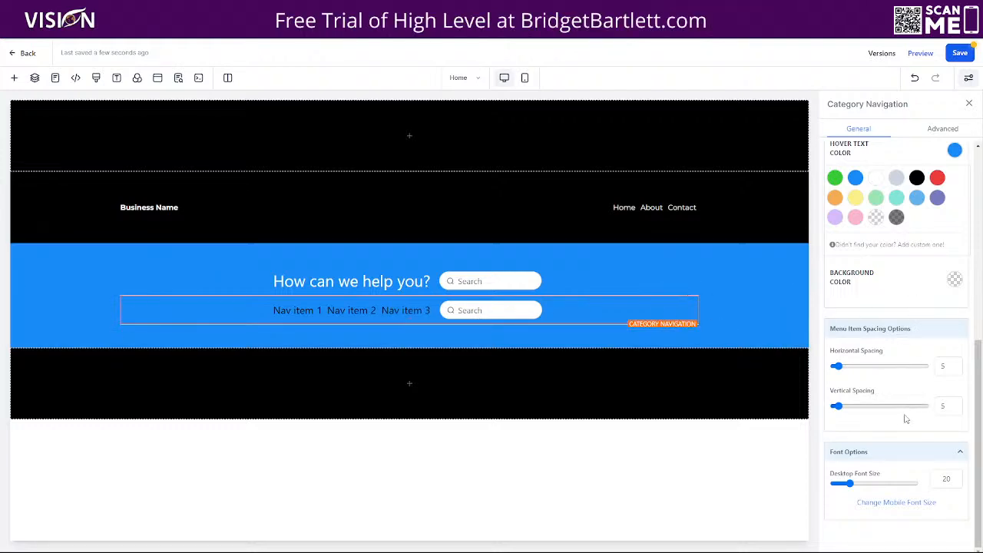
scroll(897, 413, "up", 5)
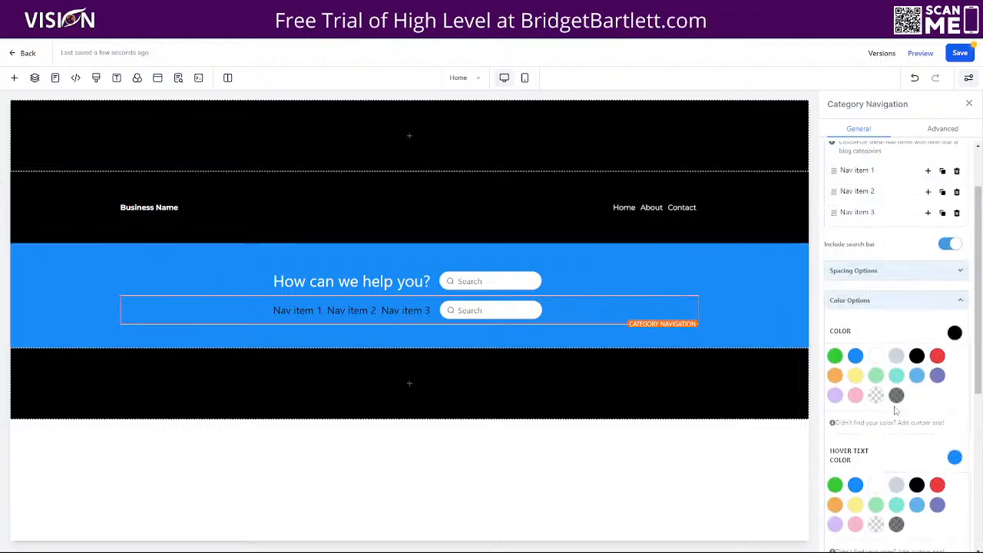
left_click(949, 243)
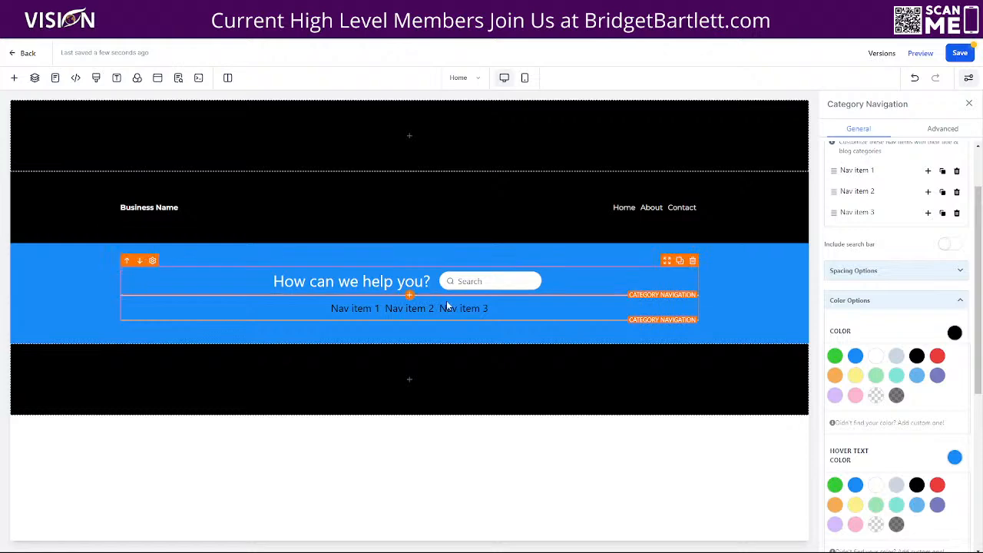
Retitle Nav item 1 of the new category navigation as "Cat 1" and link it to the category Cat 1.
left_click(863, 173)
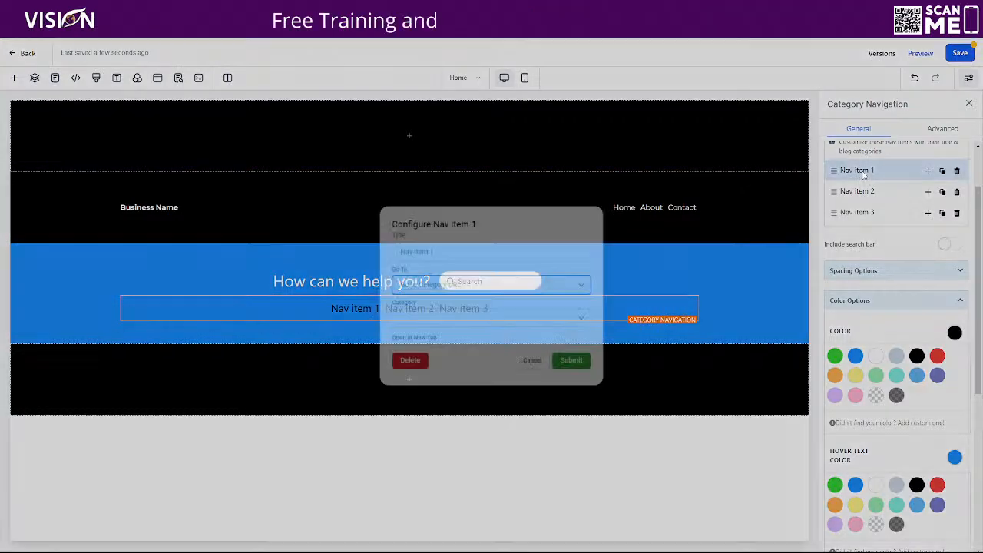
triple_click(451, 250)
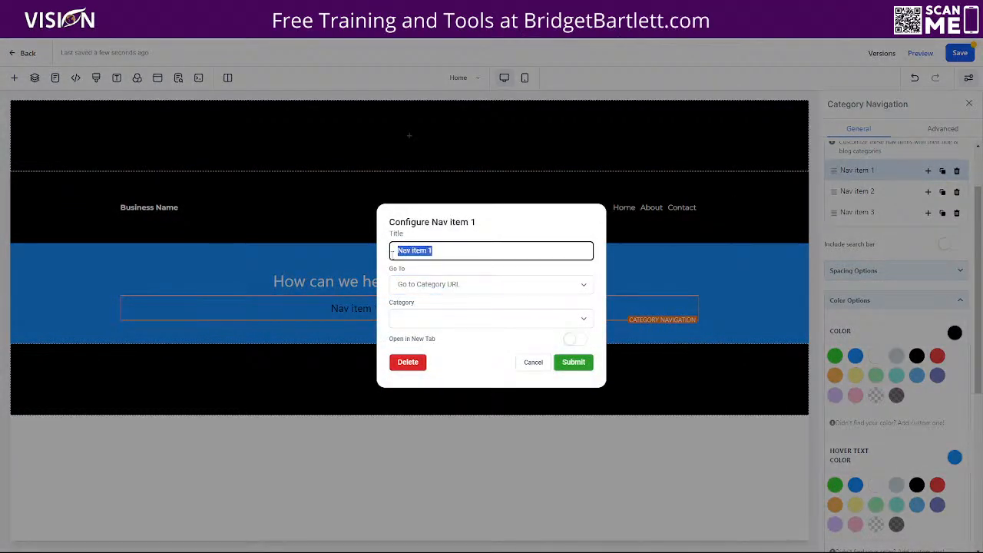
type("Cat")
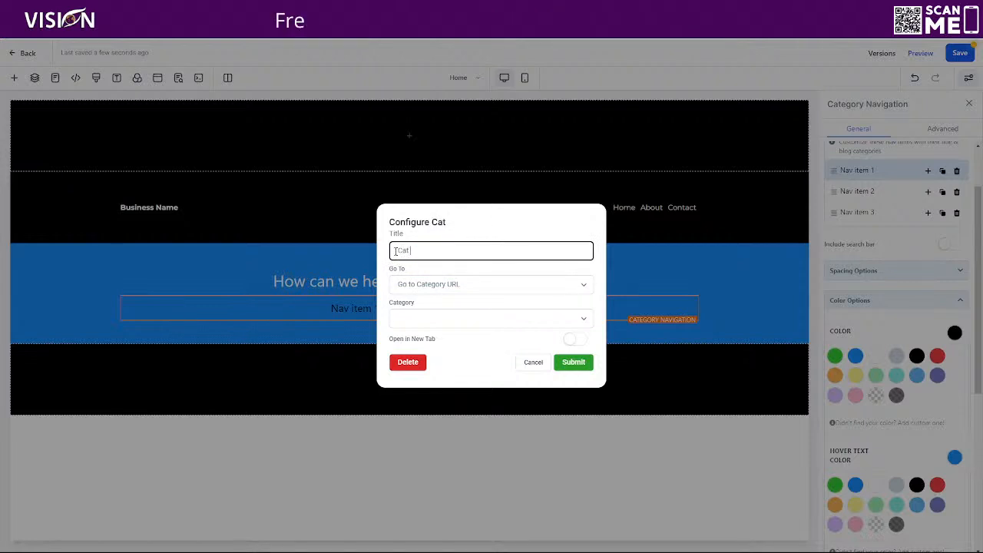
left_click(442, 318)
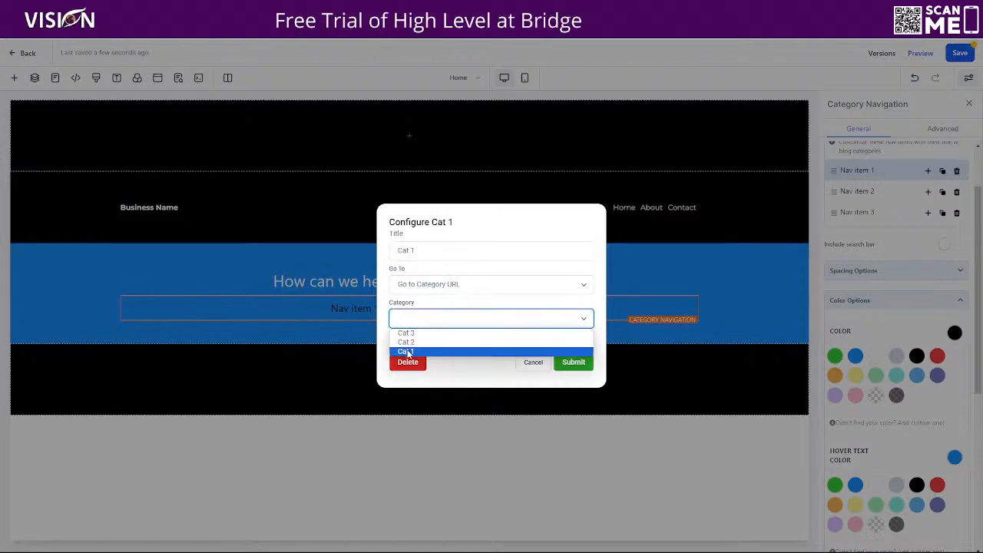
left_click(443, 332)
left_click(573, 362)
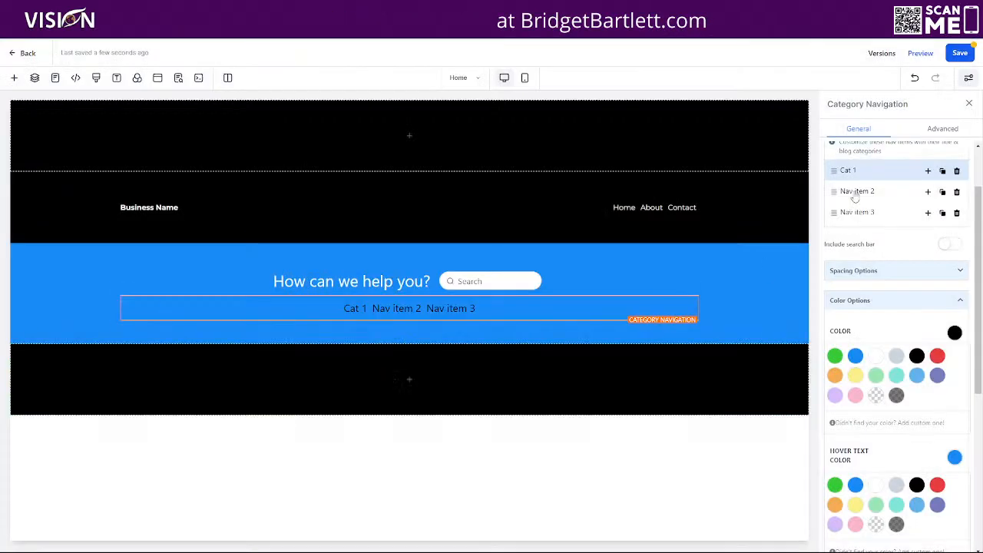
Retitle Nav item 2 as "Cat 2" and link it to the category Cat 2.
left_click(857, 191)
left_click_drag(453, 250, 393, 253)
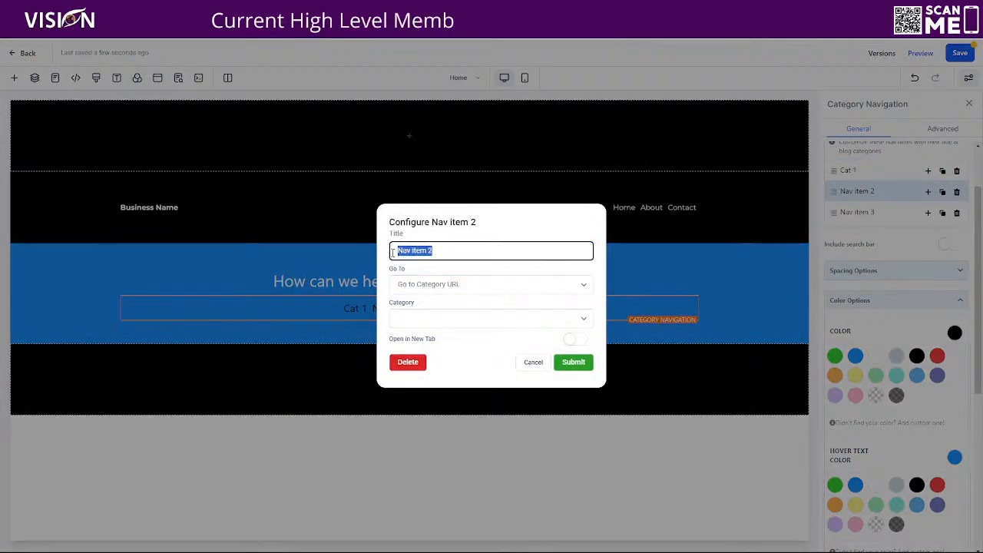
type("Cat 2")
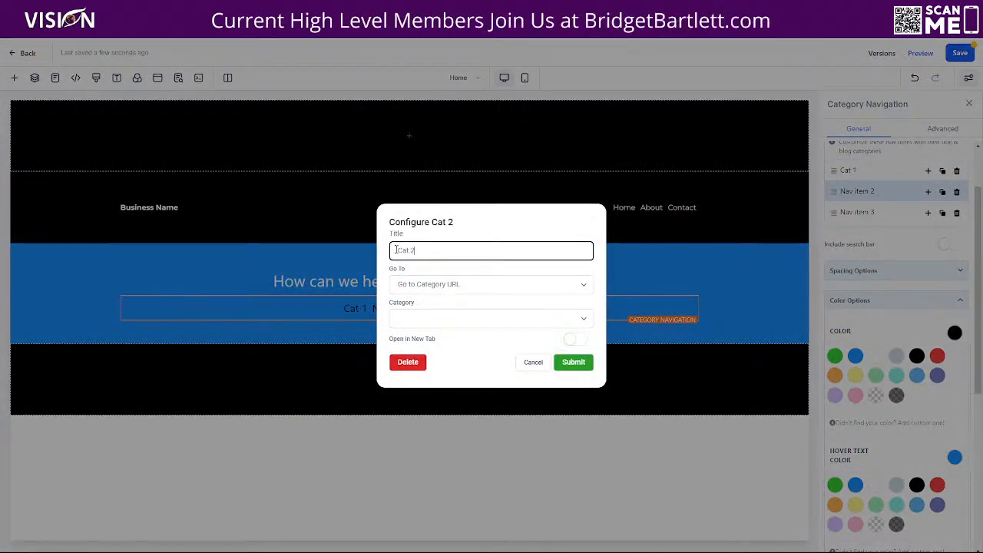
left_click(430, 318)
left_click(428, 345)
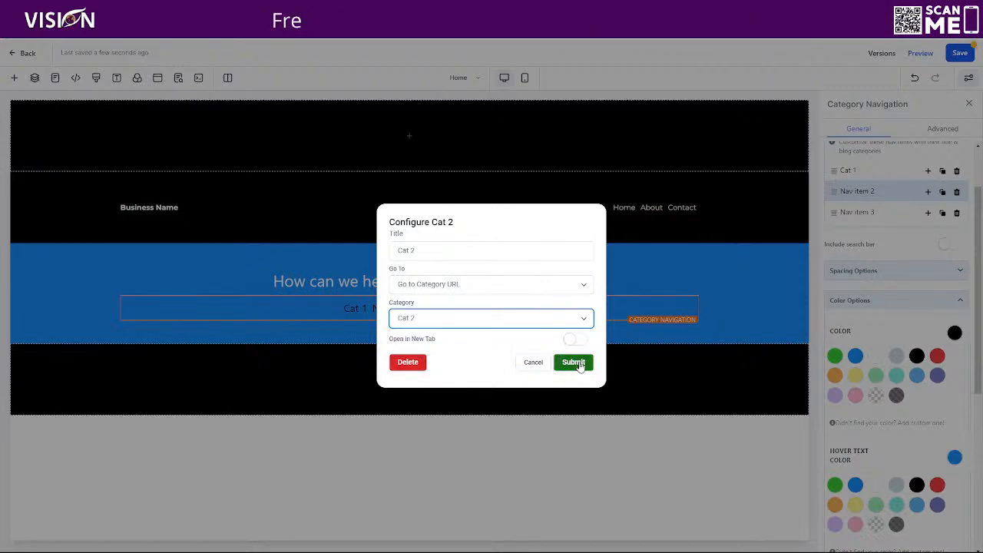
left_click(574, 362)
Retitle Nav item 3 as "Cat 3", link it to the category Cat 3 and review its link settings.
left_click(865, 212)
triple_click(456, 252)
type("Cat 3")
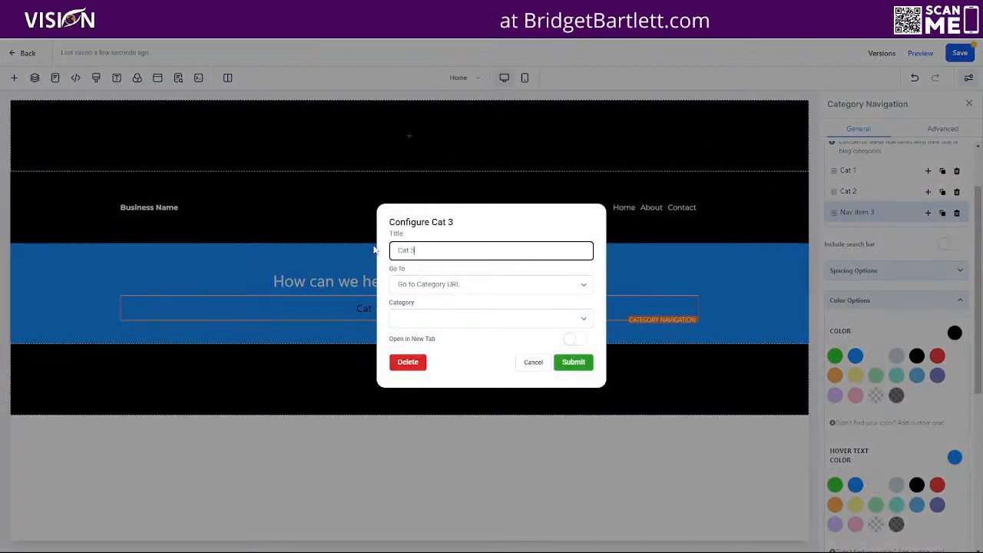
left_click(397, 318)
left_click(403, 333)
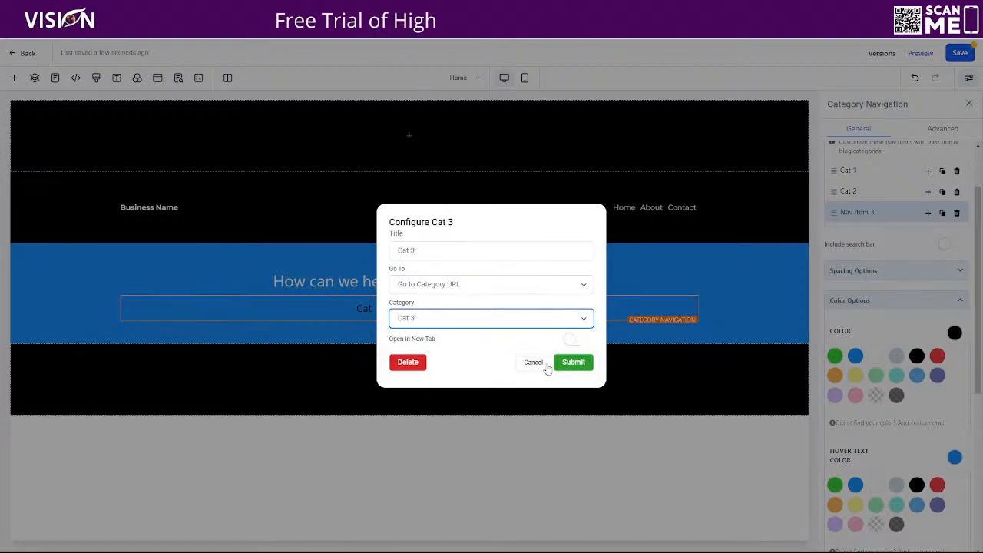
left_click(569, 361)
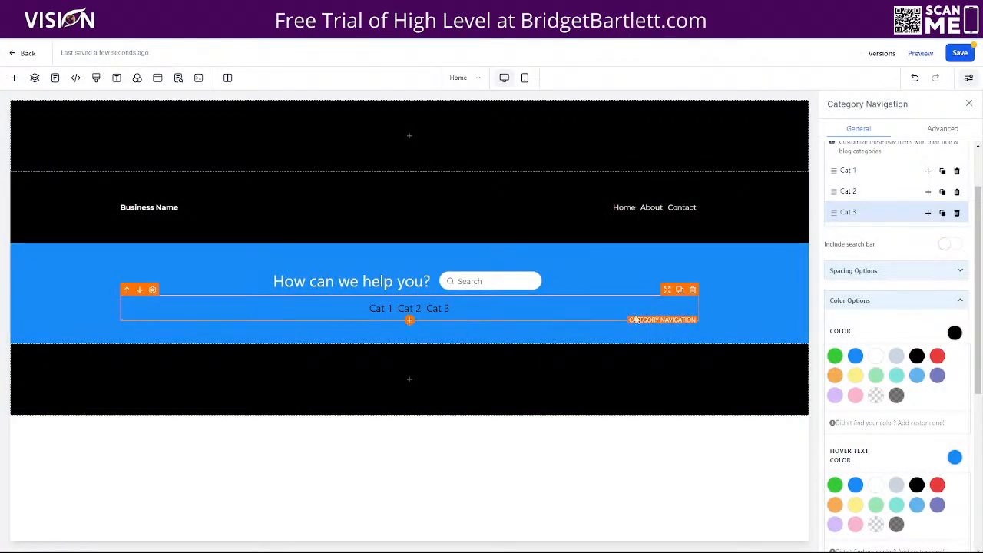
left_click(837, 216)
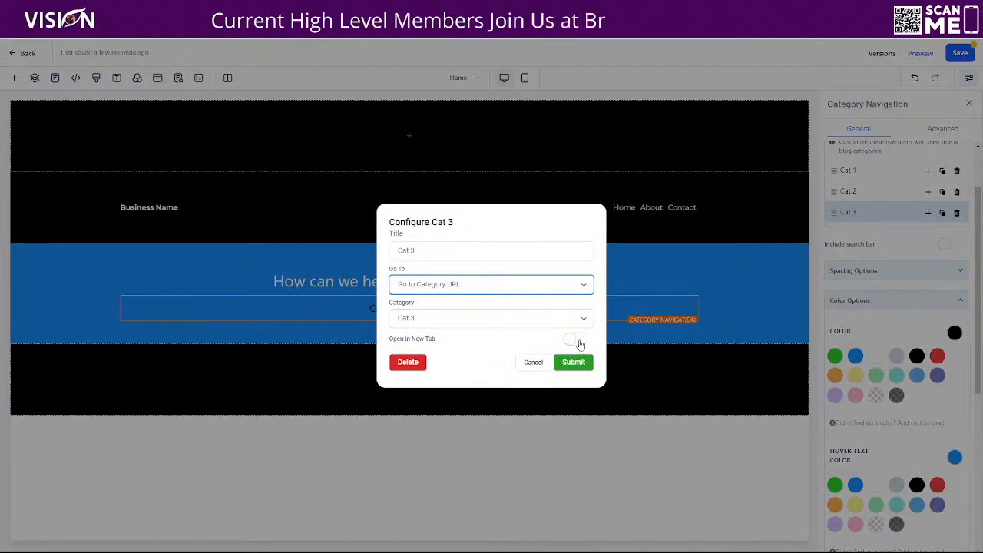
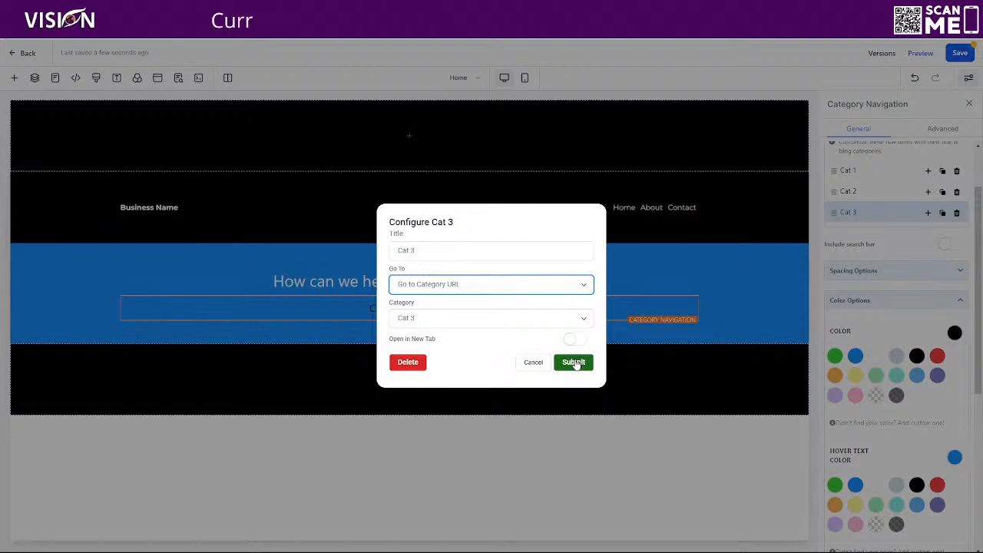
left_click(573, 362)
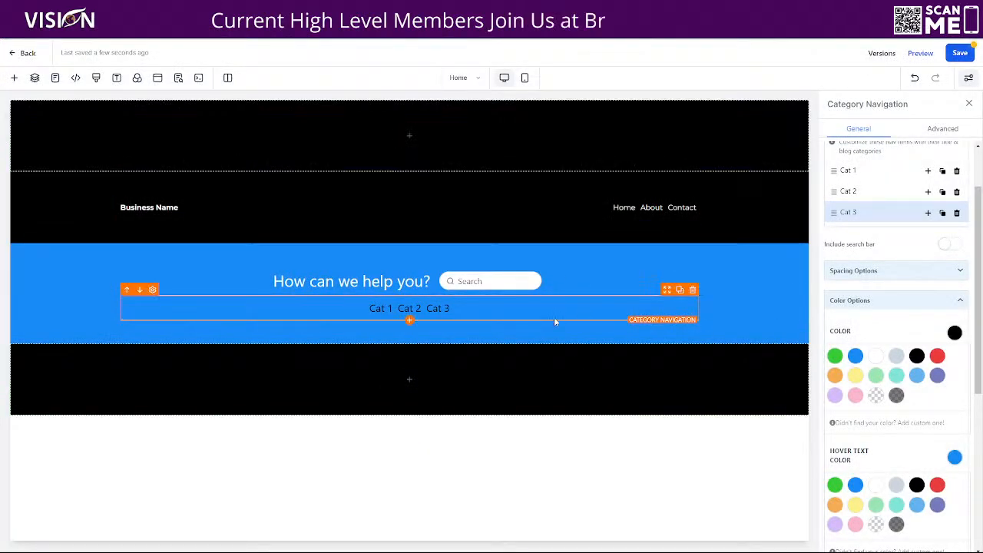
Set the lower category navigation's text colour to white and its hover text colour to the blue-purple swatch.
left_click(955, 338)
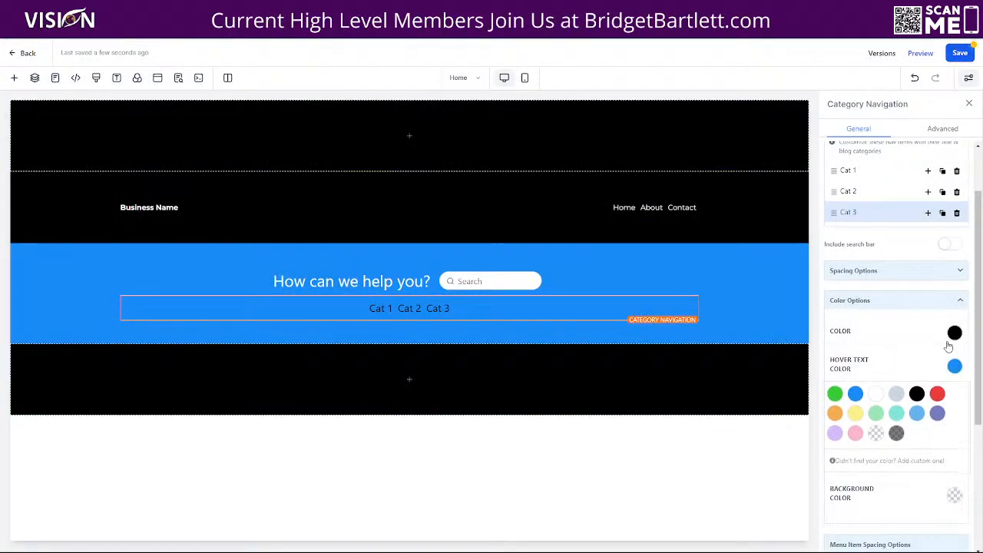
left_click(953, 334)
left_click(876, 357)
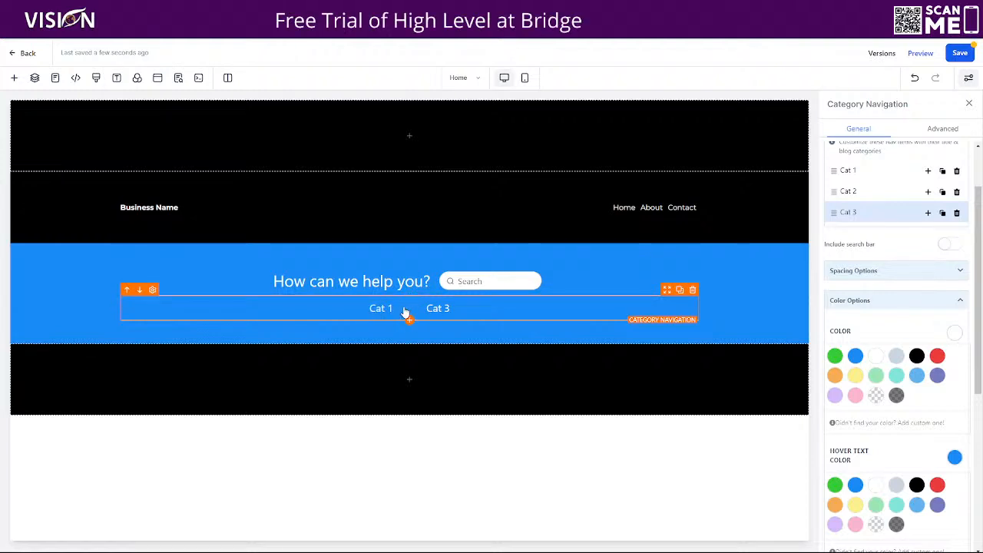
scroll(914, 411, "down", 5)
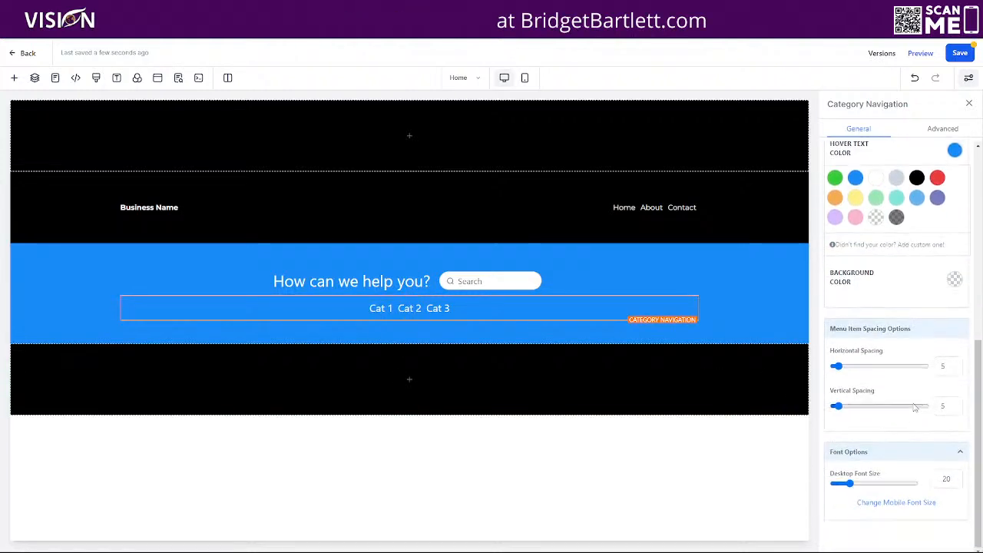
scroll(914, 411, "up", 5)
scroll(958, 308, "down", 3)
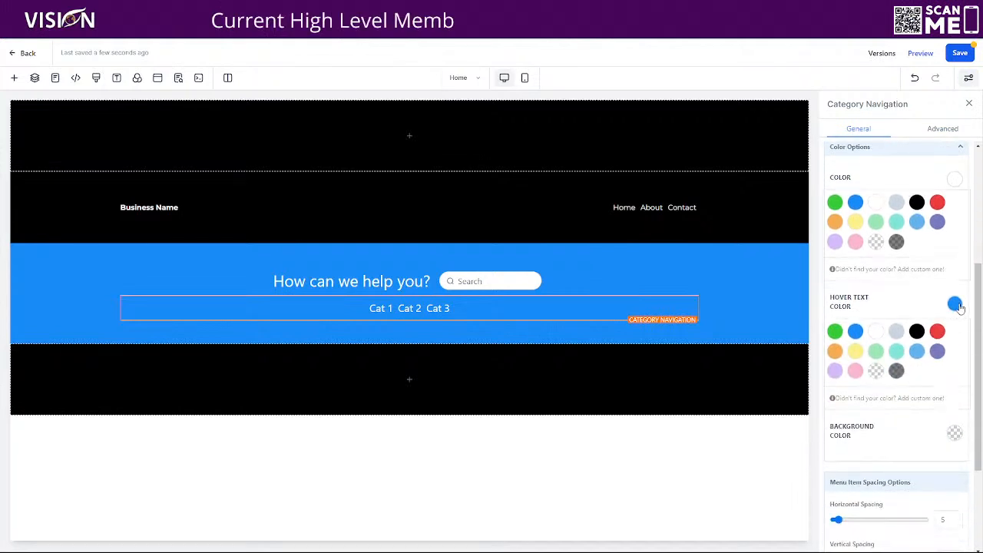
left_click(937, 351)
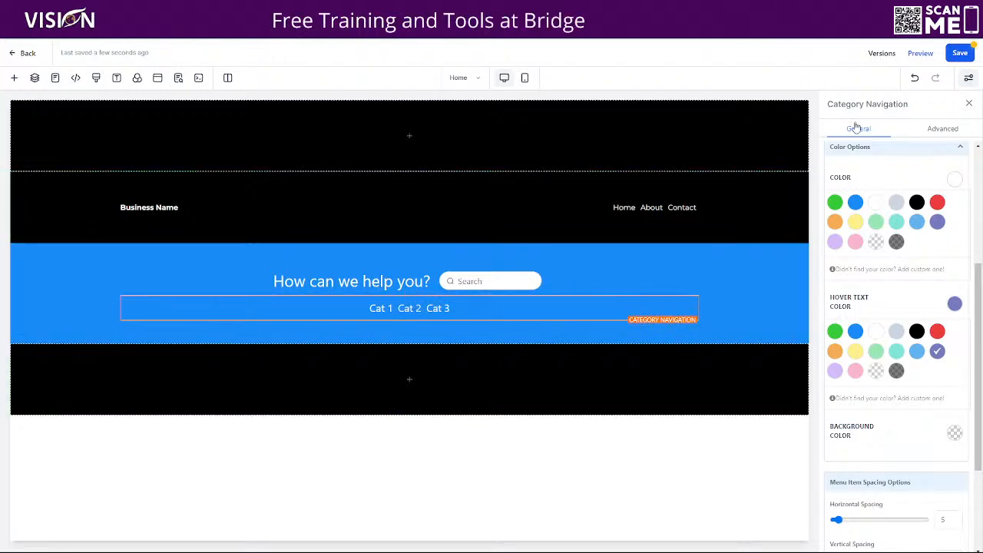
Save and preview the home page, and return to the website's list of pages.
left_click(960, 54)
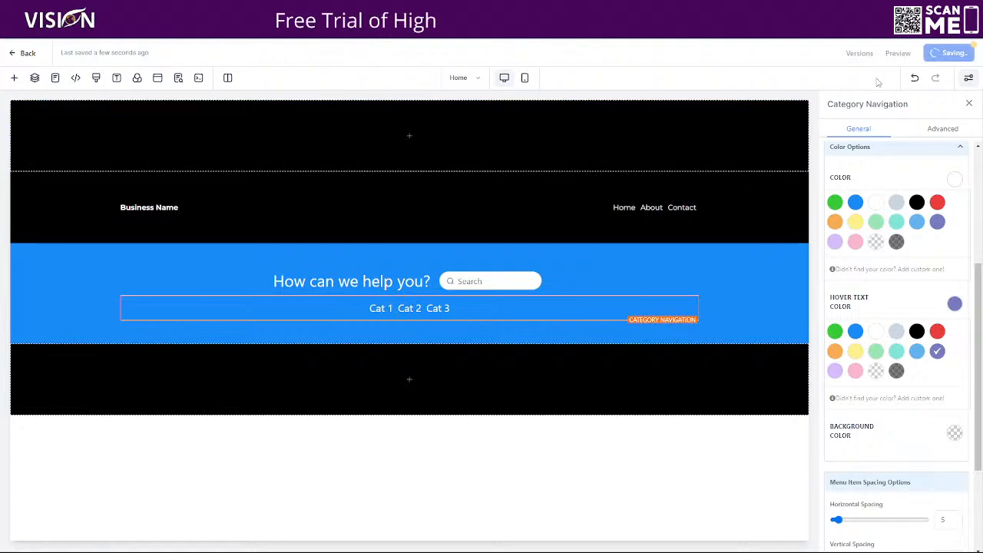
left_click(921, 53)
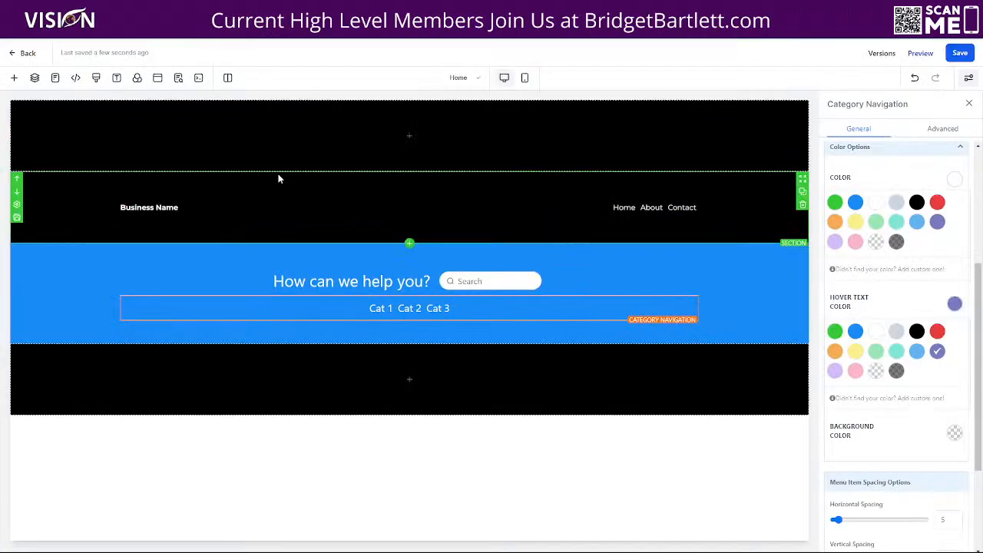
left_click(26, 48)
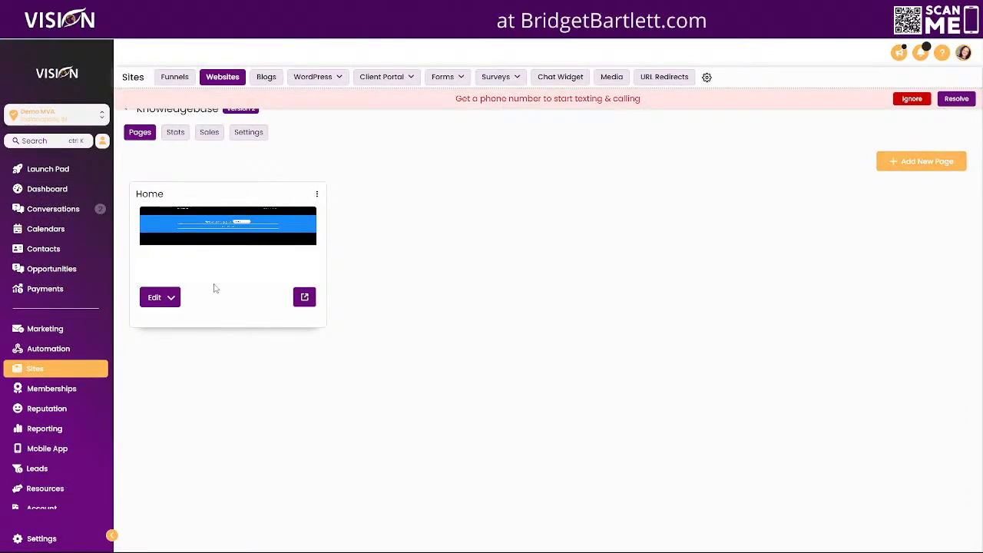
Start adding a domain in the domain settings and copy the domain name mybizlink.us from its Cloudflare overview.
left_click(251, 137)
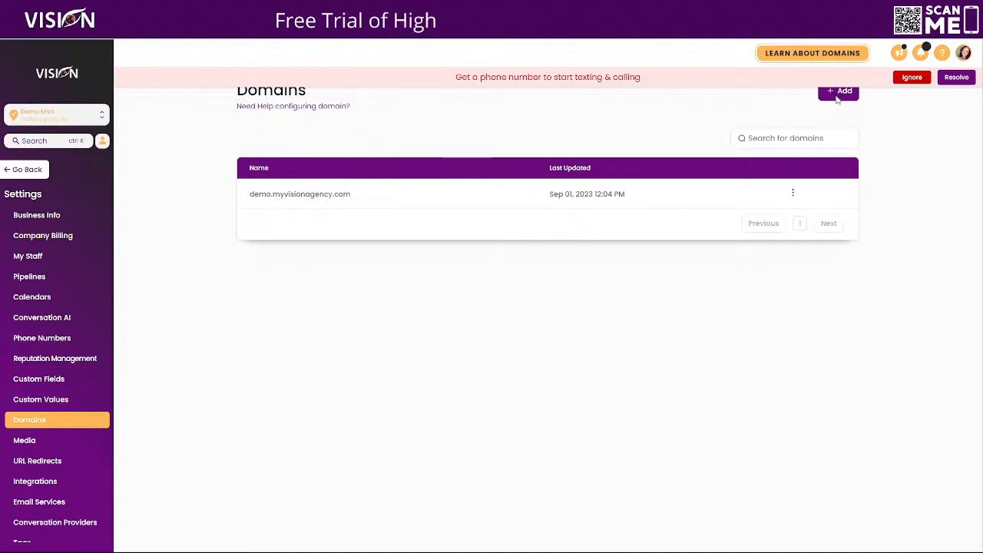
left_click(837, 95)
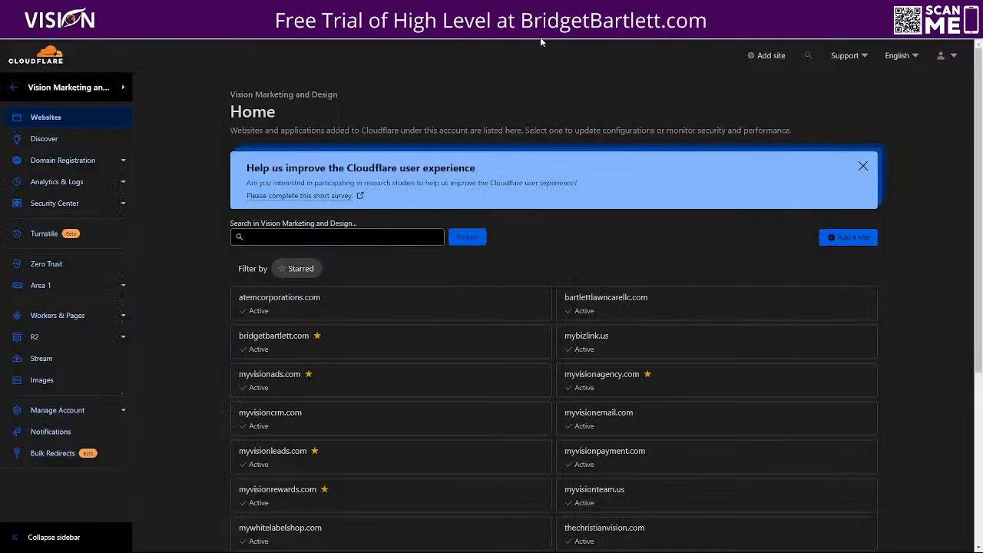
left_click(613, 346)
left_click_drag(383, 114, 287, 116)
key("ctrl+c")
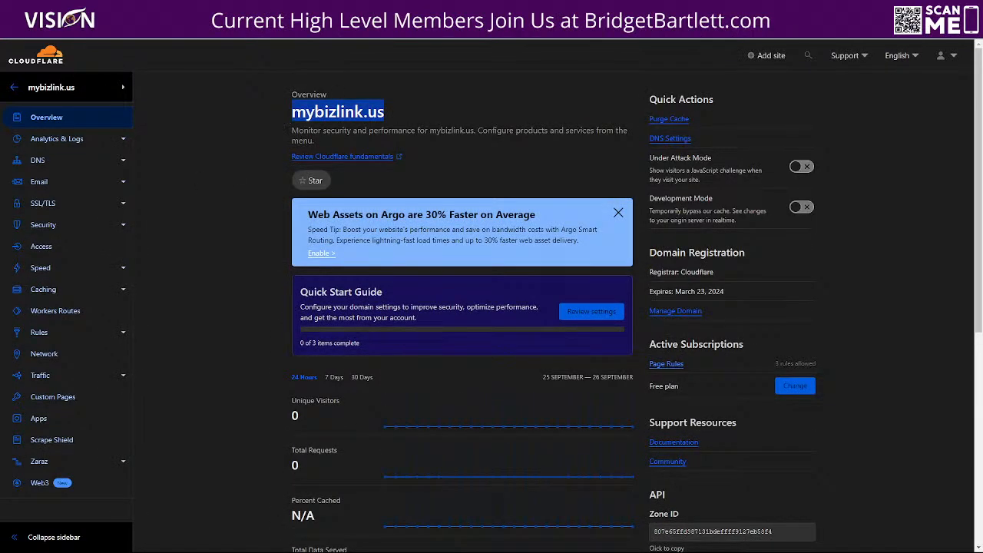
Switch back to HighLevel, enter help.mybizlink.us as the domain URL to connect and continue to the domain authorization.
left_click(153, 10)
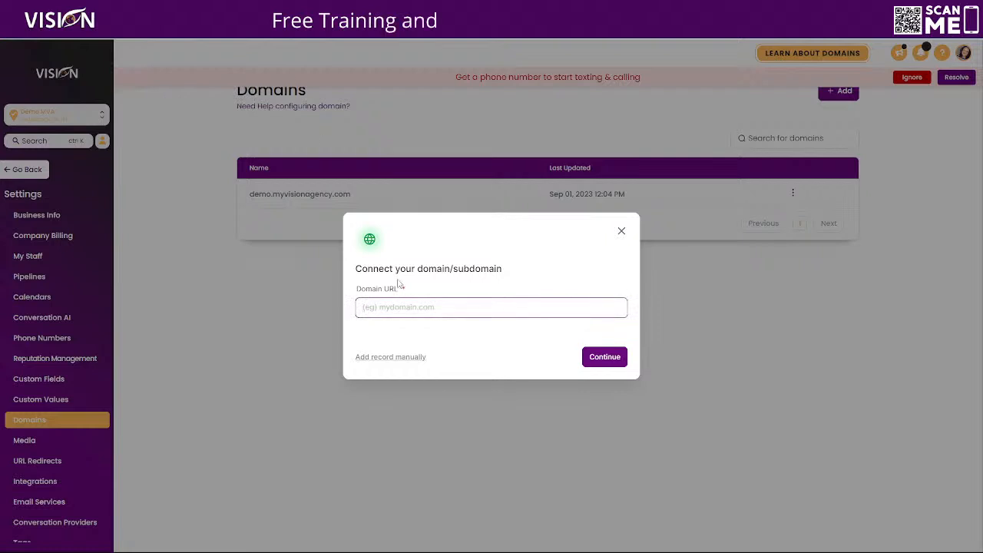
key("ctrl+v")
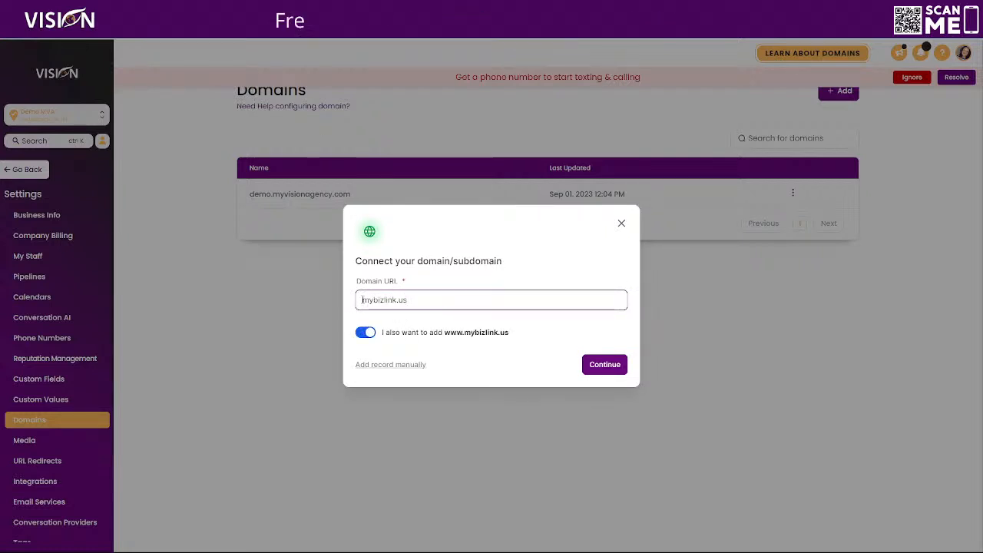
left_click(364, 299)
type("help")
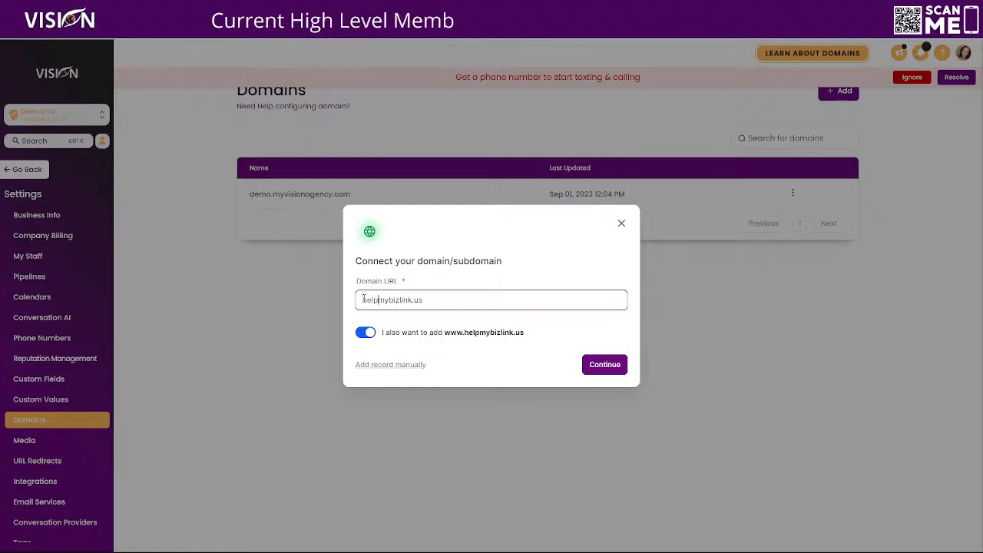
type(".")
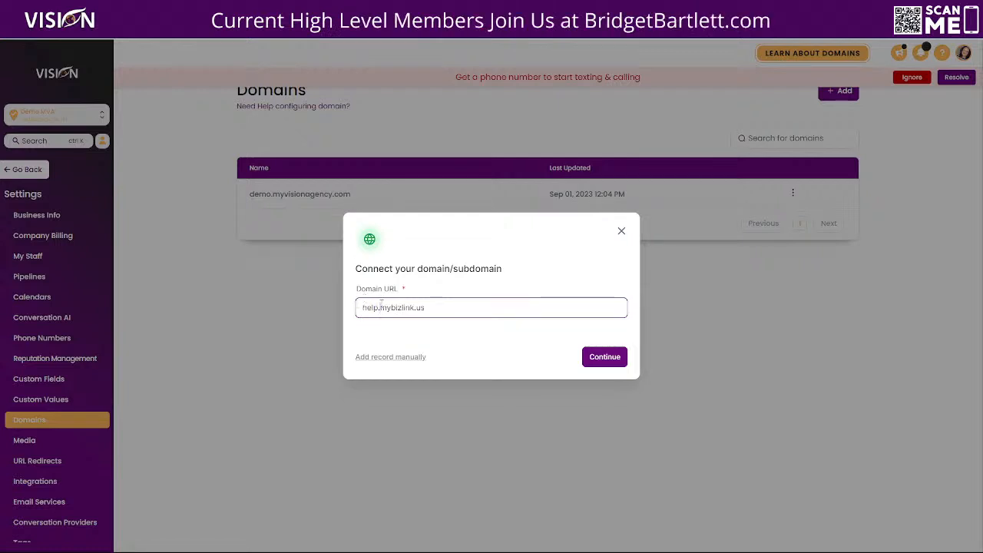
left_click(604, 356)
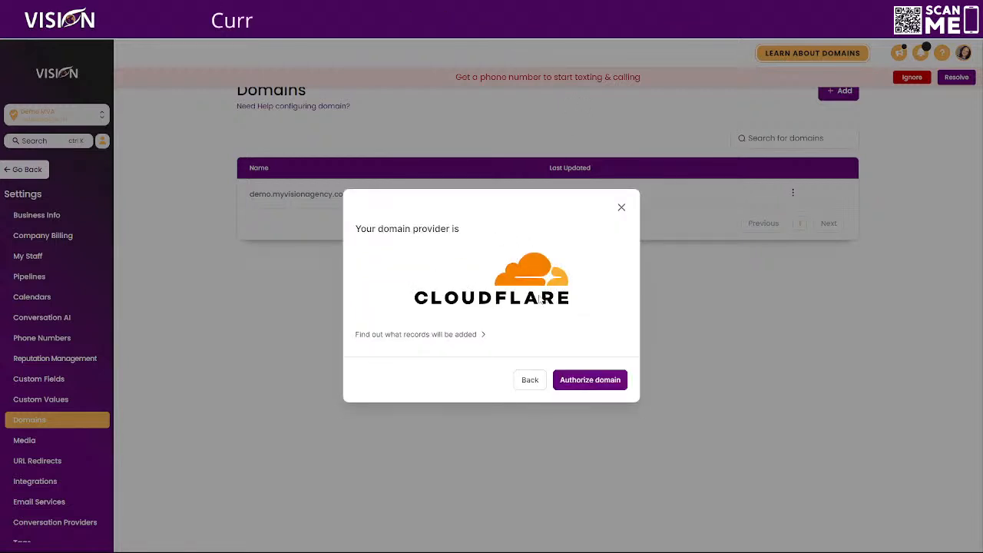
Review the CNAME record for the help subdomain and authorize LeadConnector to add it in Cloudflare.
left_click(455, 336)
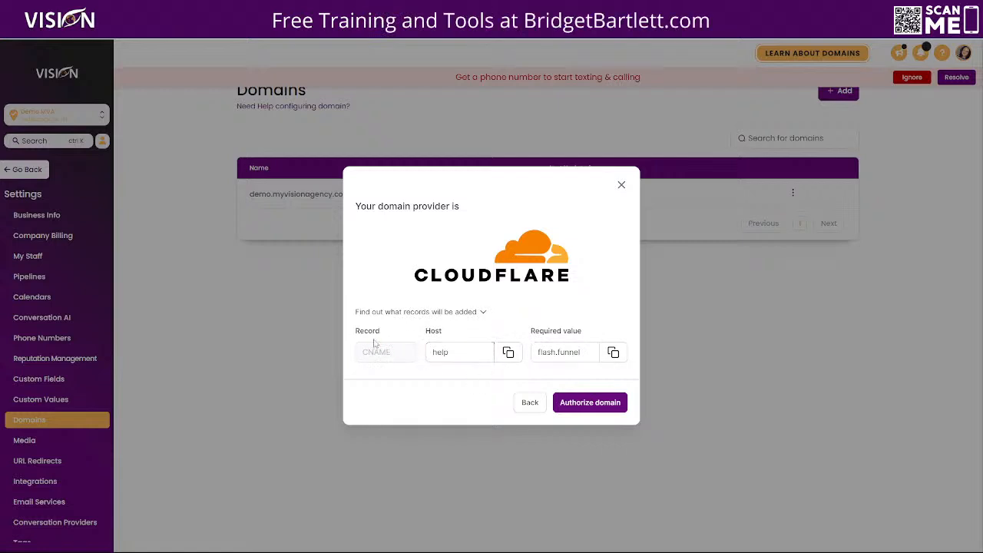
left_click(597, 405)
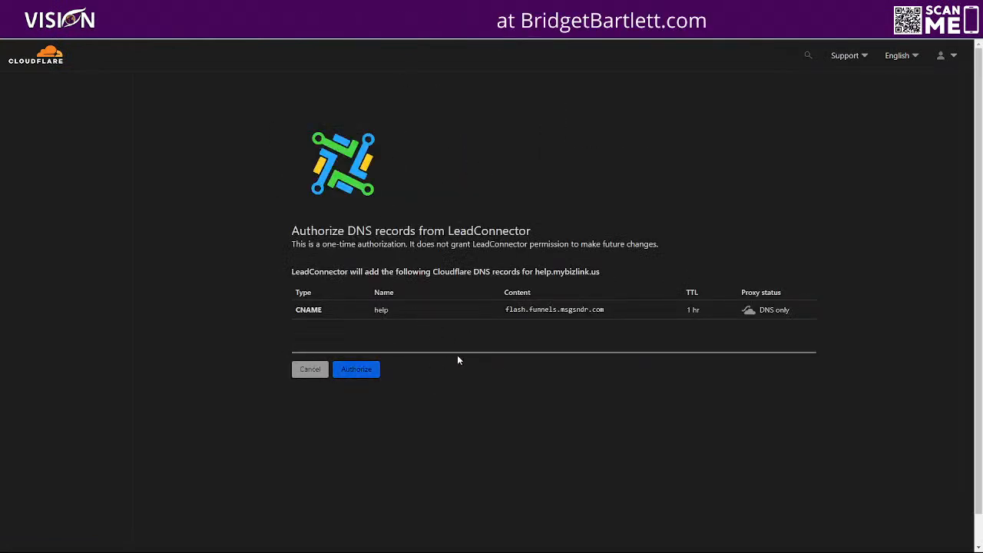
left_click(374, 376)
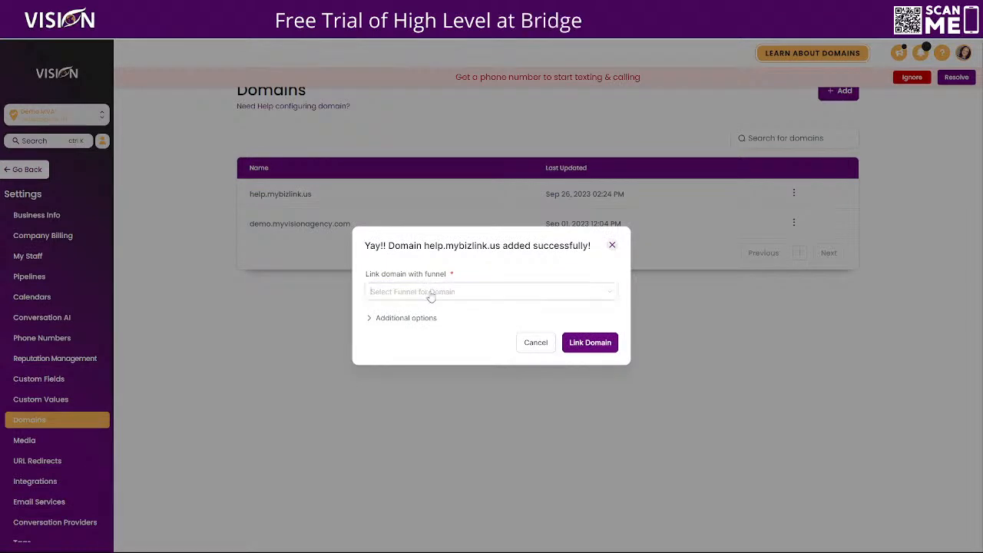
Choose the Knowledgebase funnel for help.mybizlink.us and set Home as its default funnel step.
left_click(428, 297)
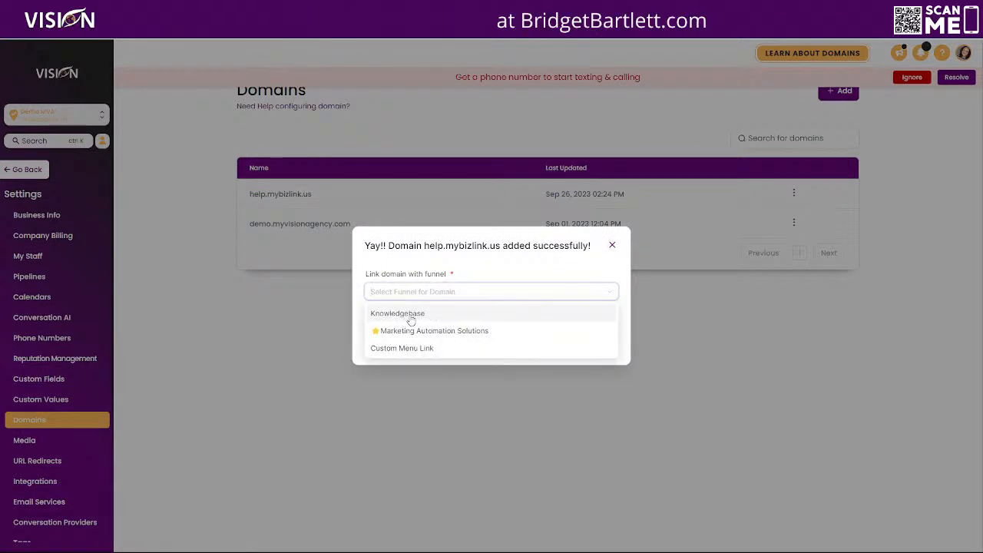
left_click(411, 317)
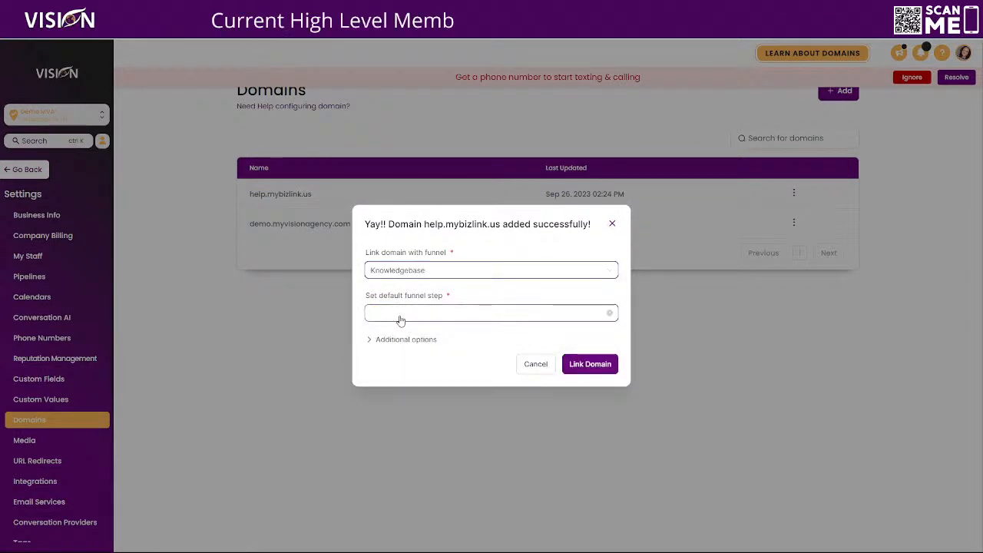
left_click(415, 317)
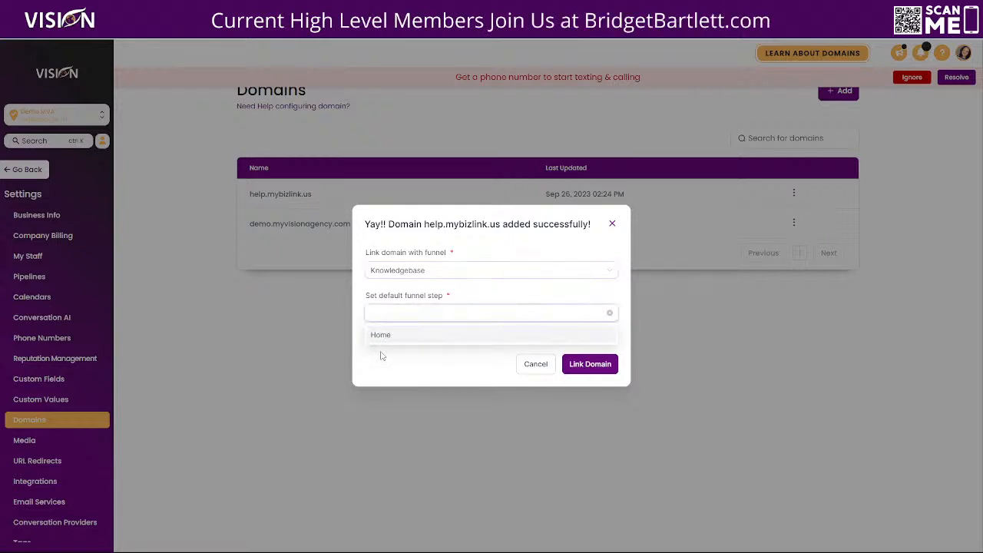
left_click(384, 338)
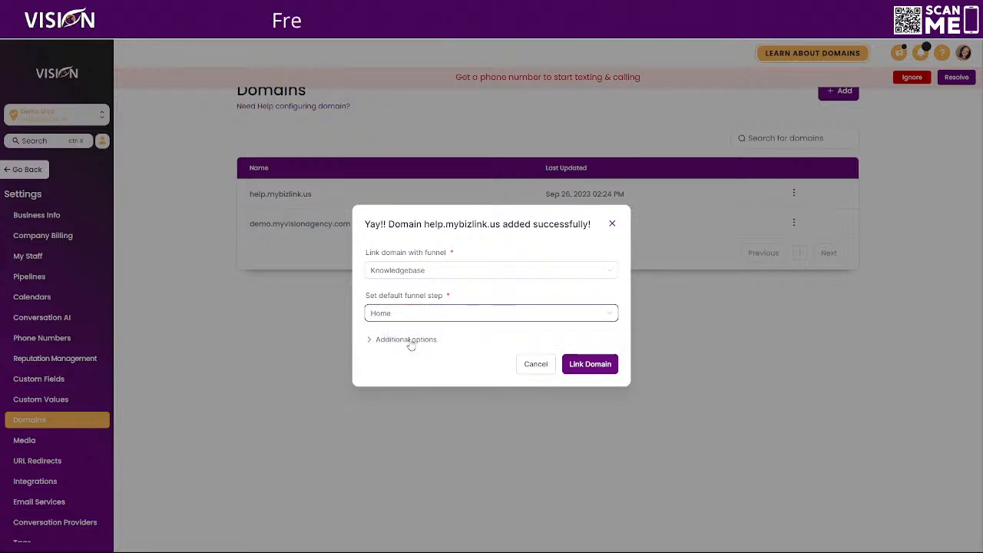
Set the default 404/error page to Marketing Automation Solutions / 404 and link the domain.
left_click(406, 341)
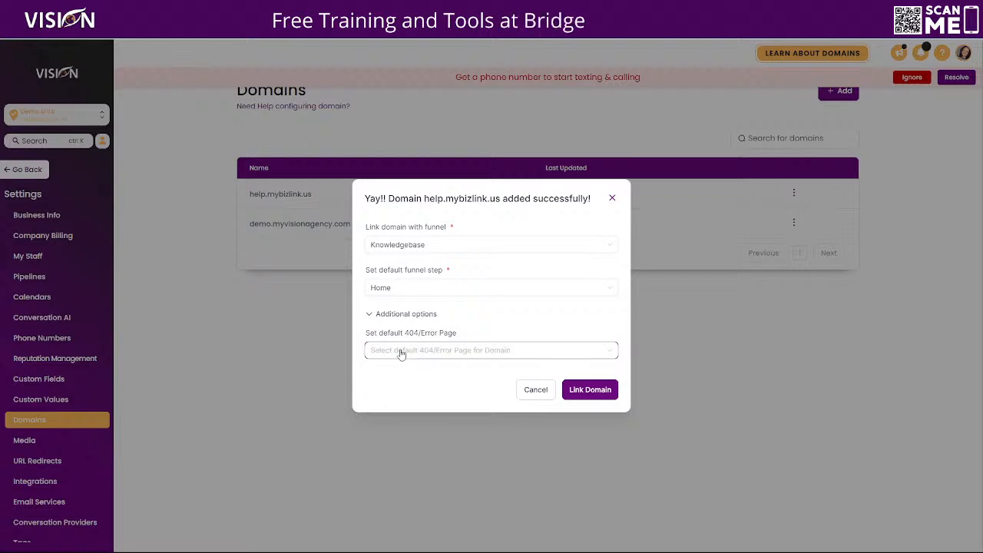
left_click(401, 353)
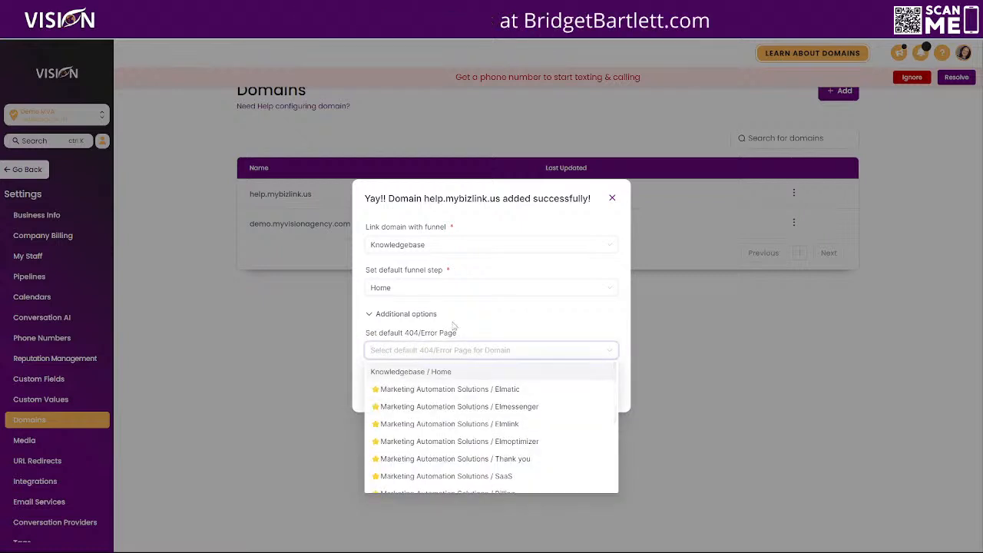
scroll(450, 408, "down", 10)
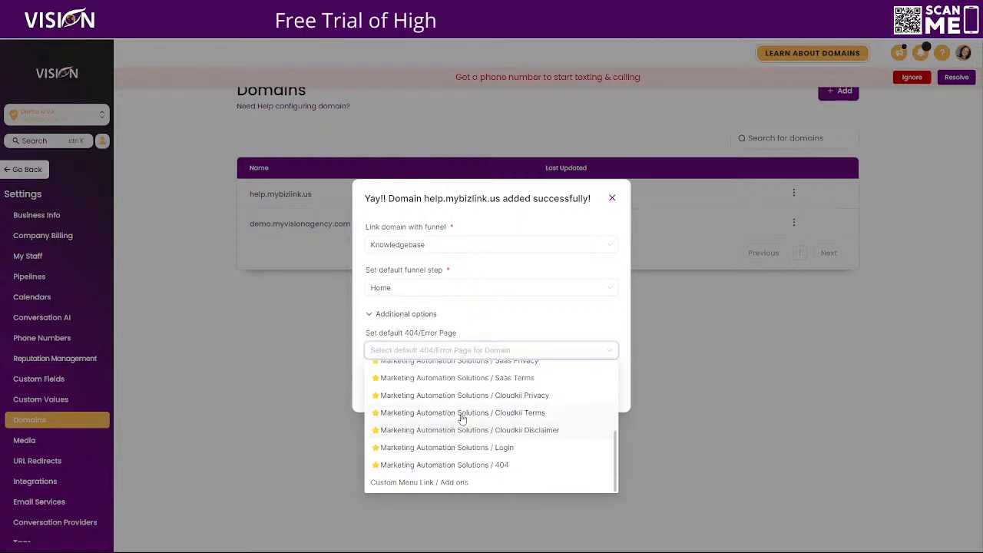
left_click(497, 466)
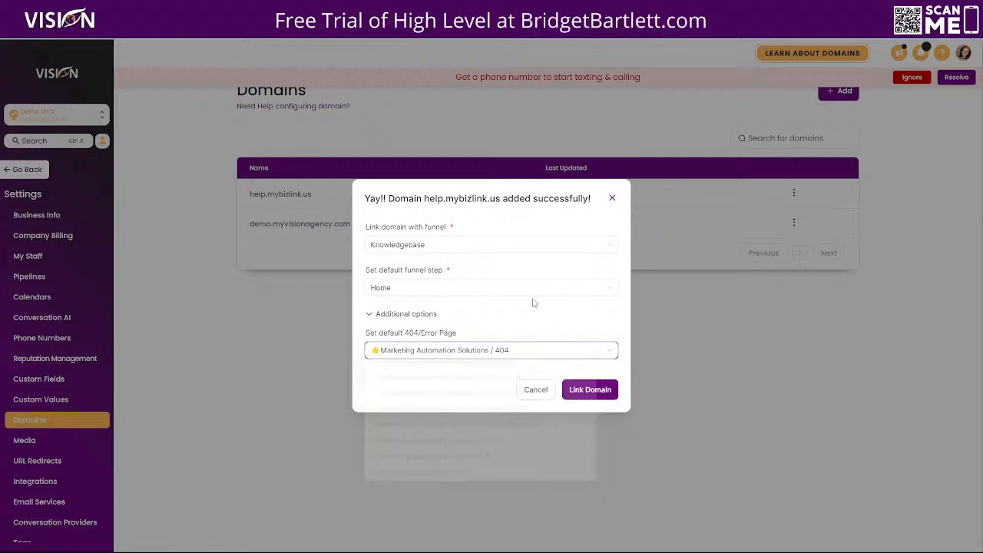
left_click(583, 391)
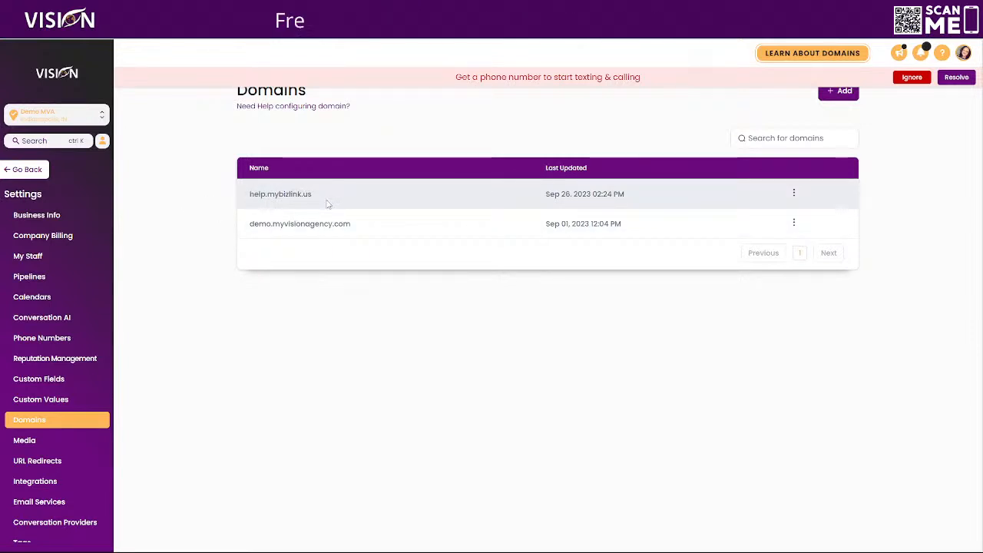
Leave the domain settings, reopen the Knowledgebase website and view its Home page live.
left_click(23, 169)
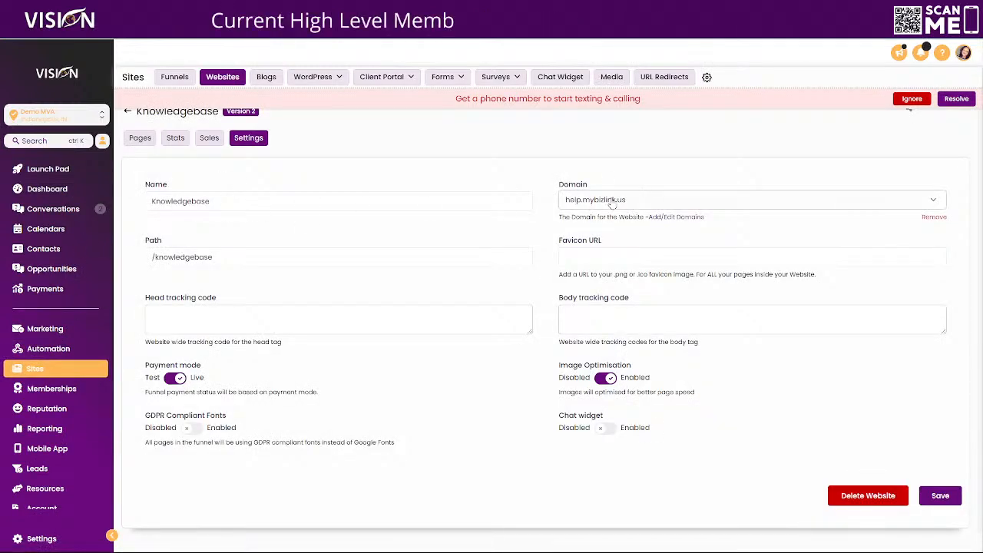
left_click(128, 111)
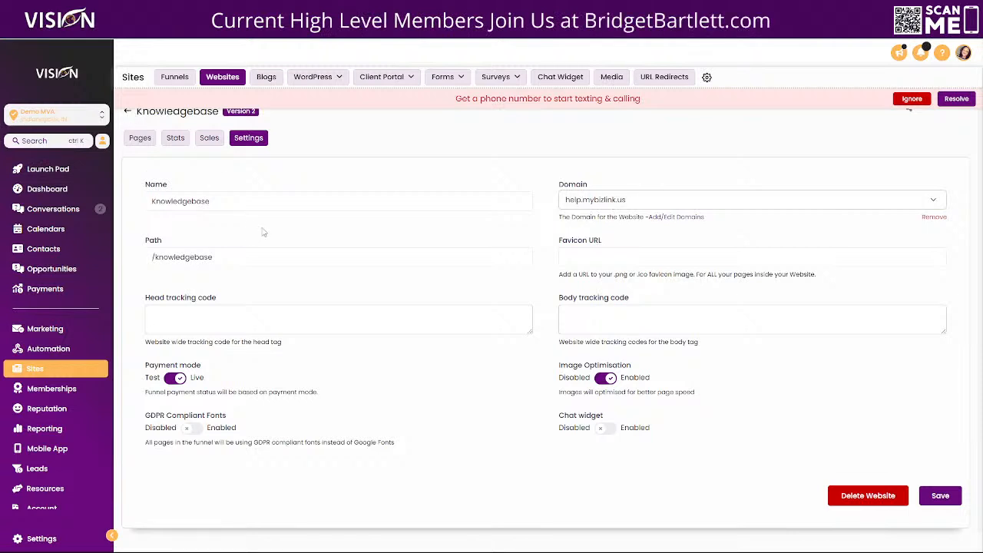
left_click(261, 224)
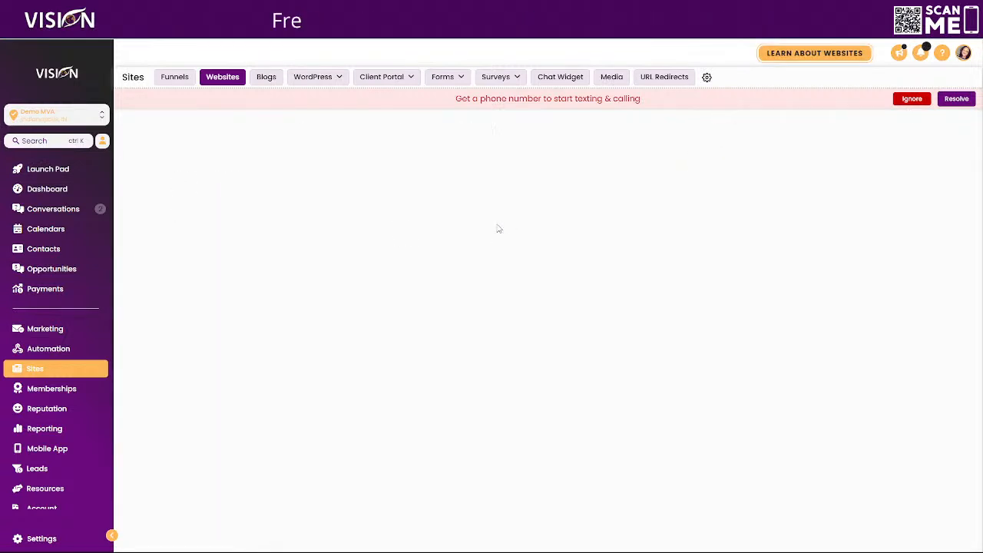
left_click(305, 302)
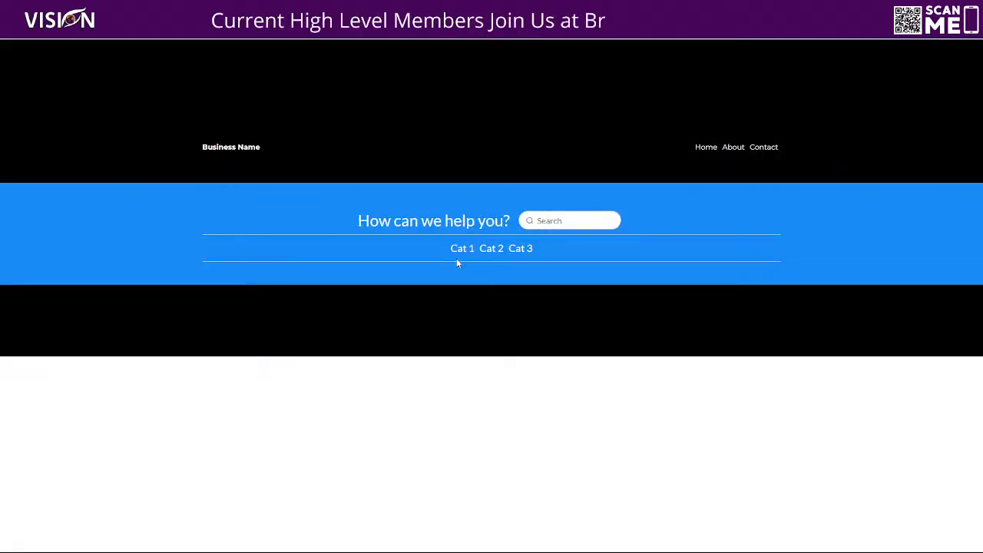
left_click(463, 253)
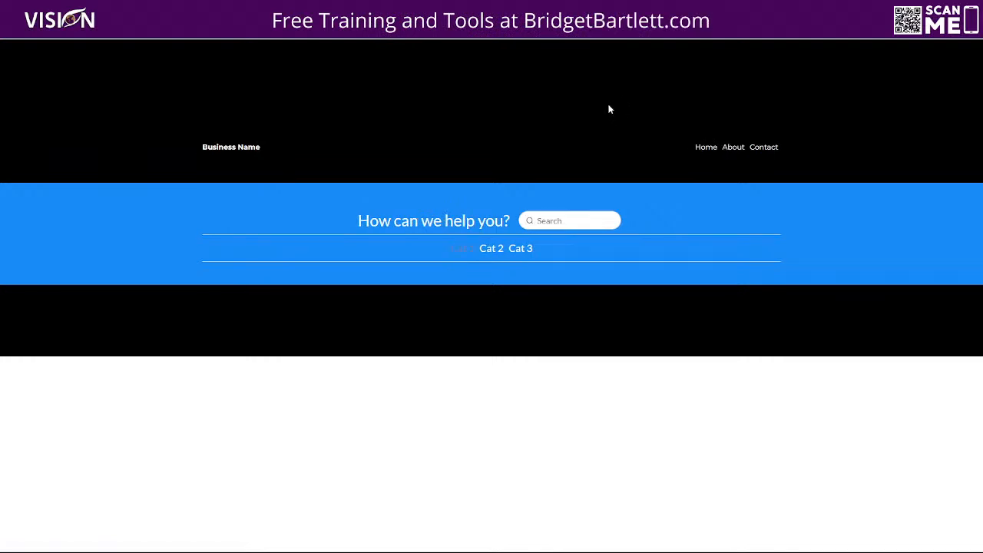
left_click_drag(269, 10, 409, 184)
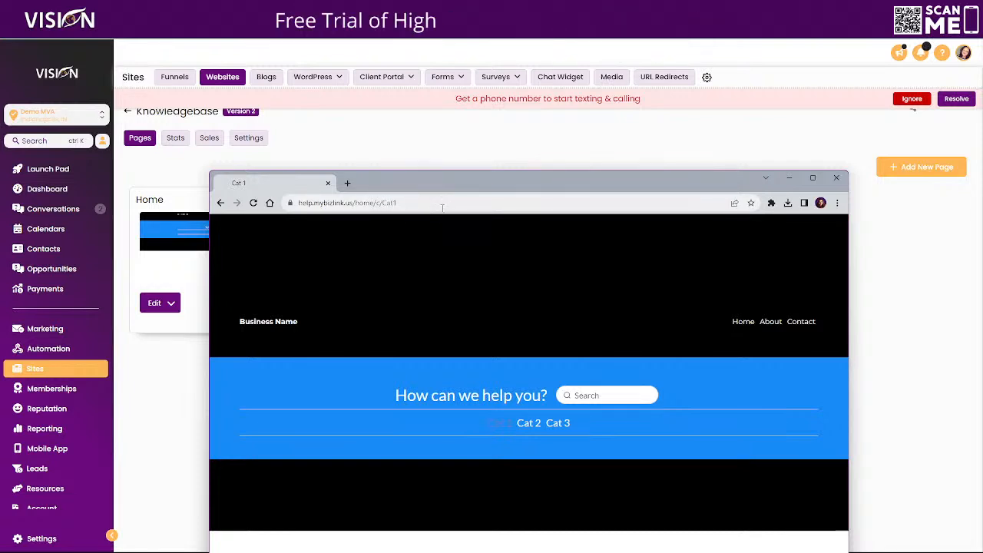
left_click(487, 202)
key("ctrl+c")
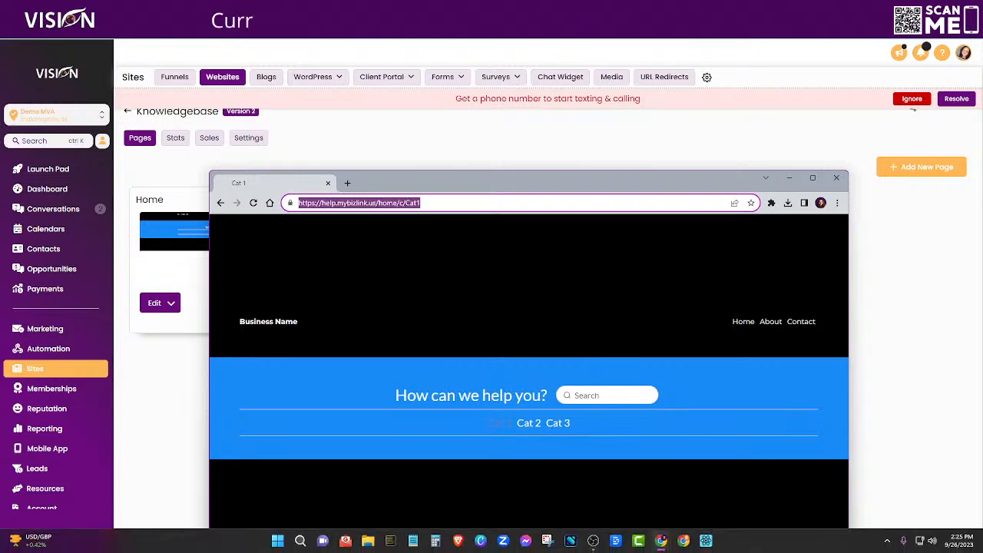
left_click(413, 542)
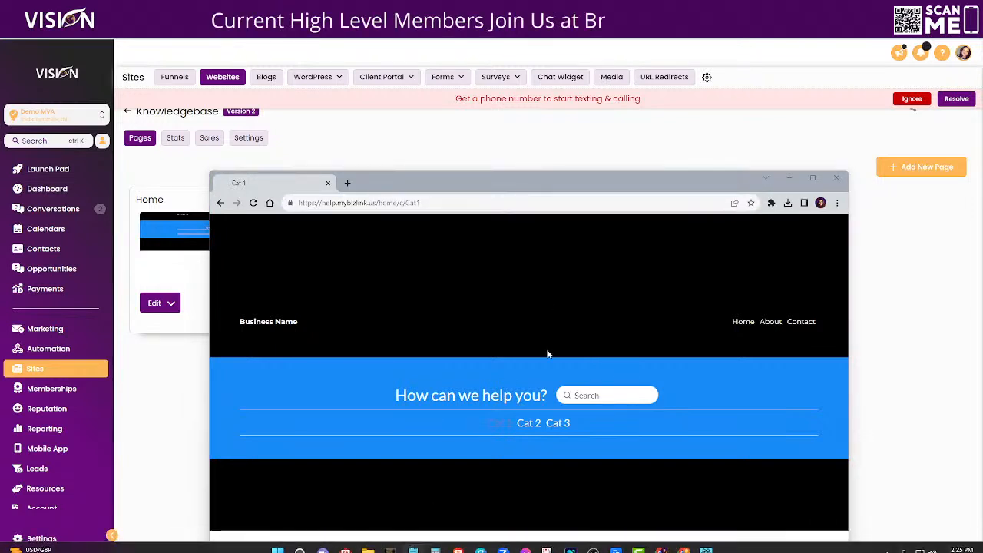
left_click_drag(982, 115, 706, 89)
key("ctrl+v")
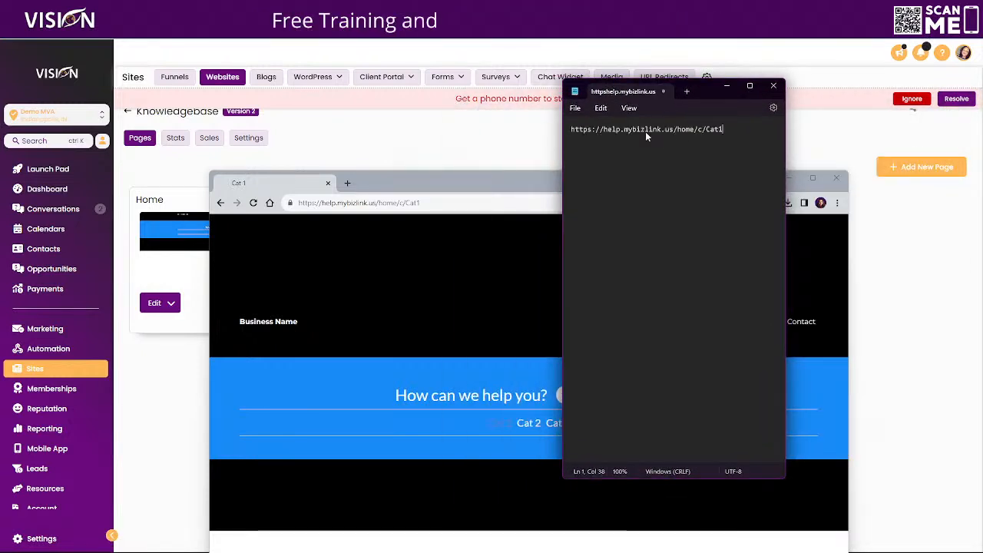
key("Return")
left_click(547, 433)
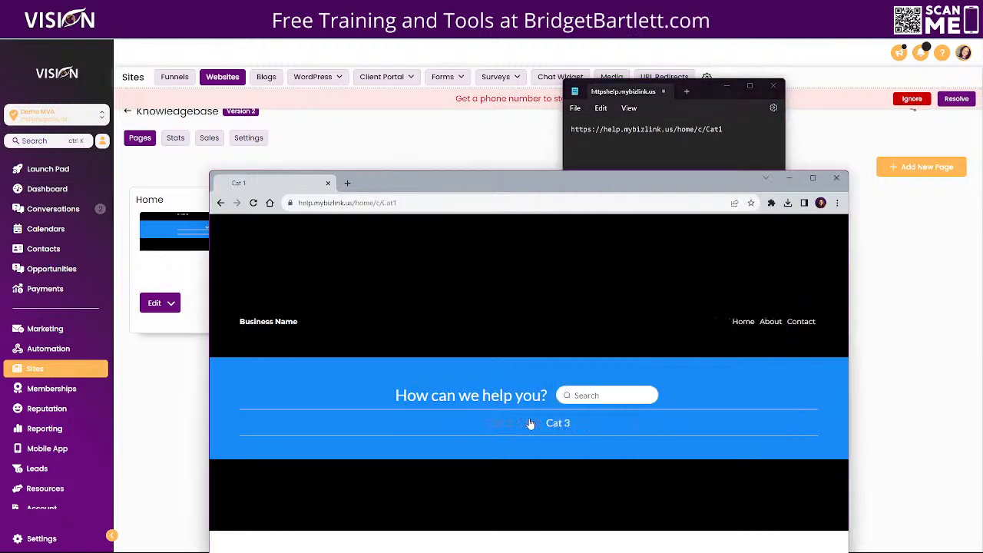
left_click(571, 201)
key("ctrl+c")
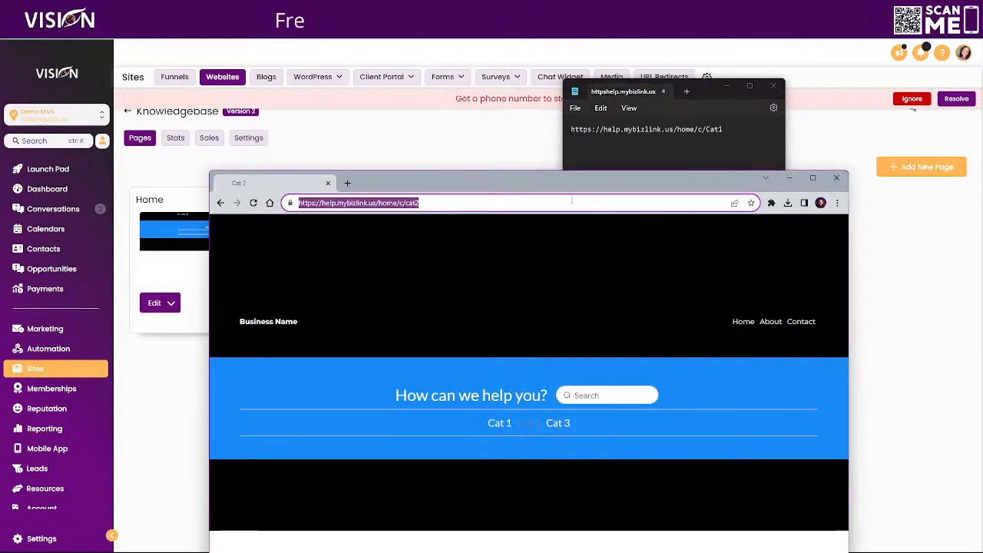
left_click(632, 152)
key("ctrl+v")
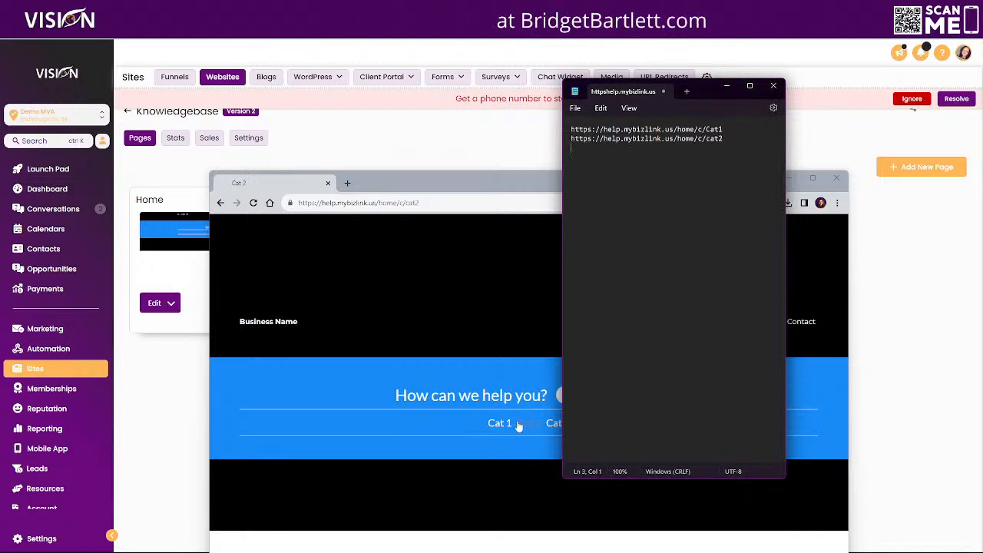
left_click(556, 429)
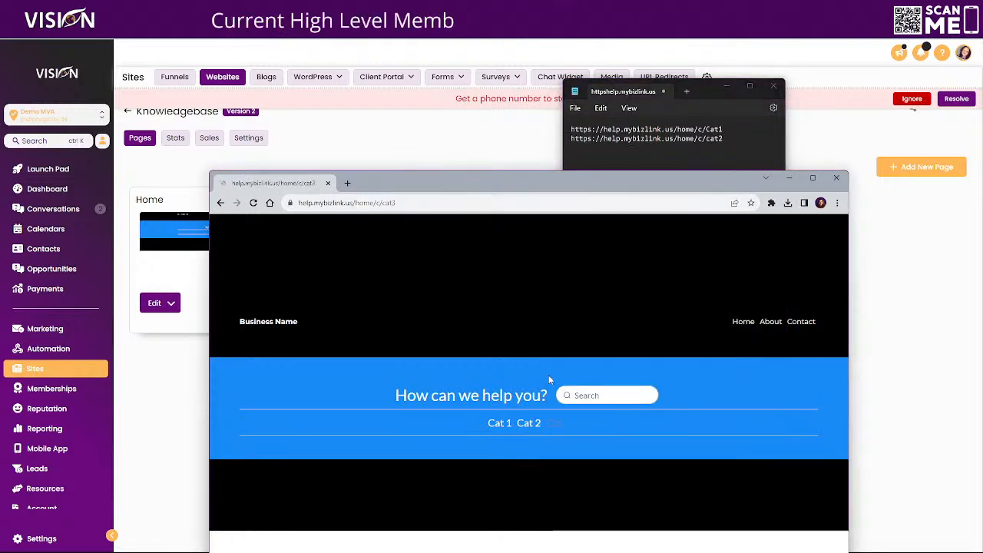
left_click(569, 200)
key("ctrl+shift+Left")
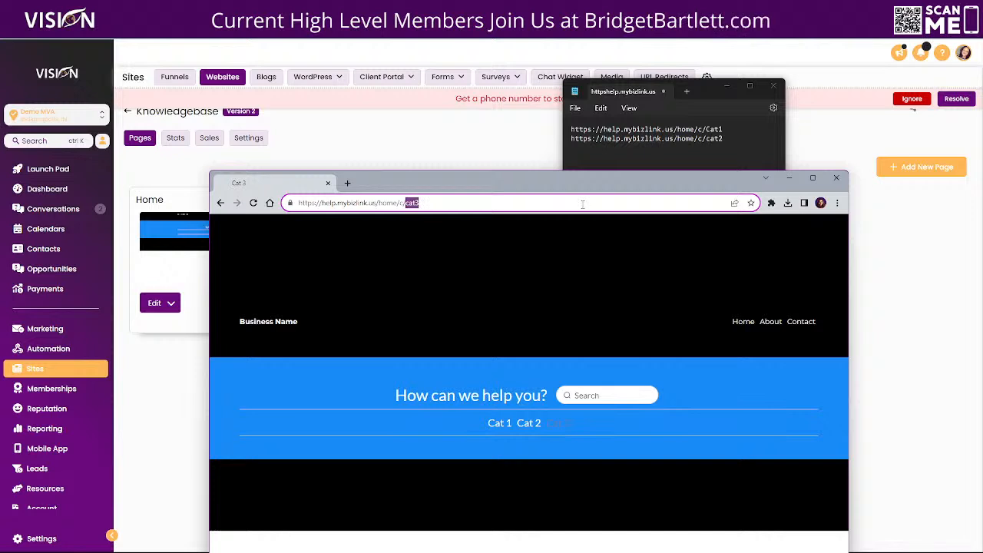
left_click_drag(559, 205, 304, 218)
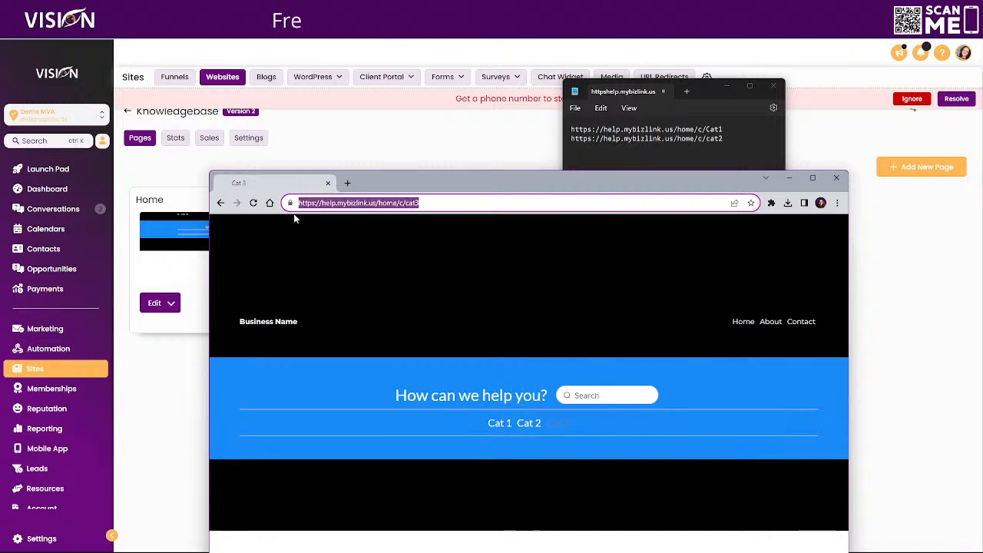
left_click(620, 151)
type("https://help.mybizlink.us/home/c/cat3")
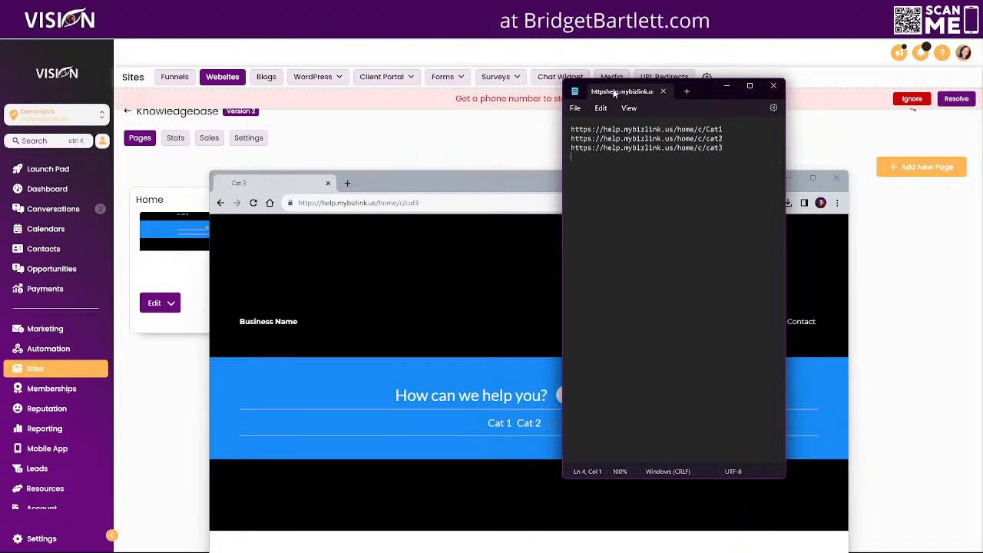
Move the Notepad and live page windows out of the way and open the Home page for editing in HighLevel.
left_click_drag(709, 91, 982, 146)
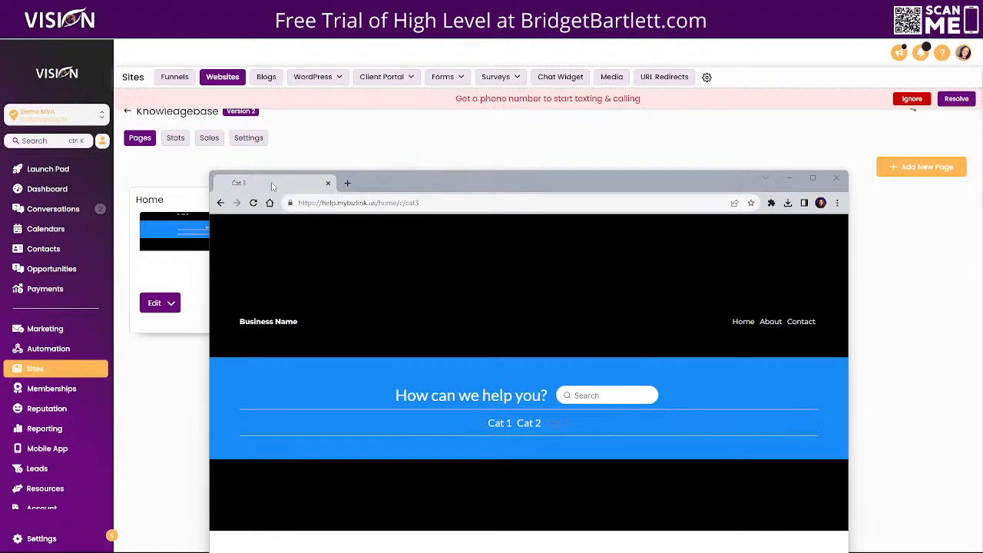
key("F11")
key("F11")
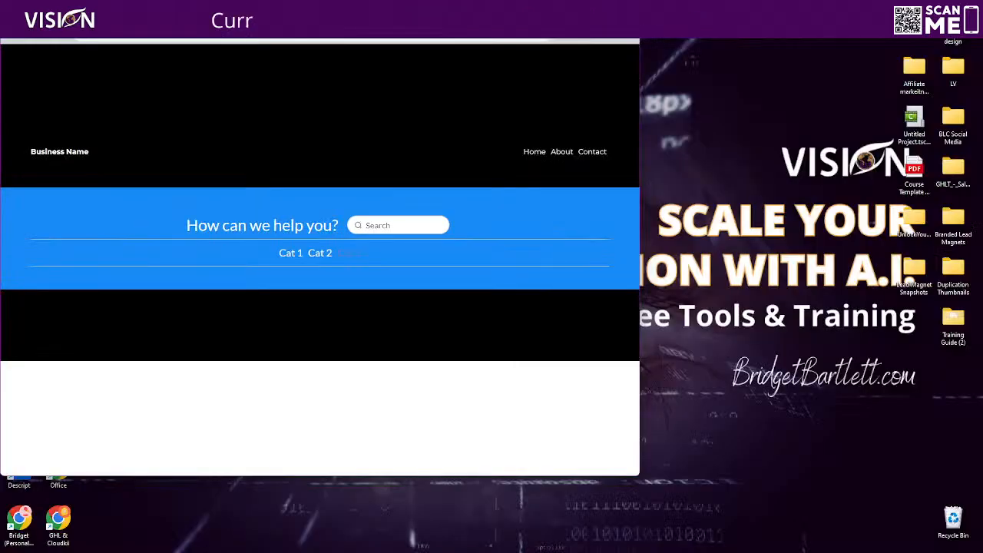
left_click(604, 8)
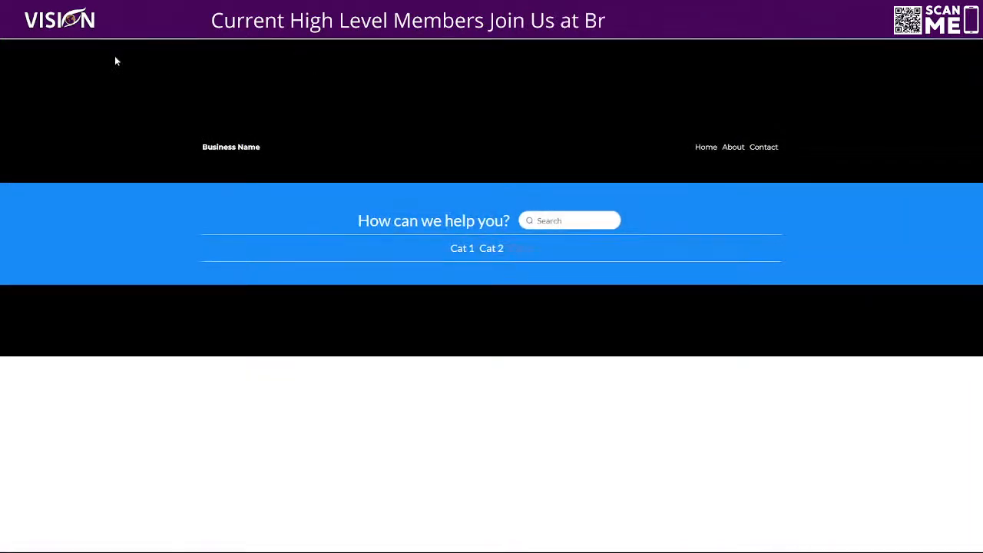
left_click(170, 10)
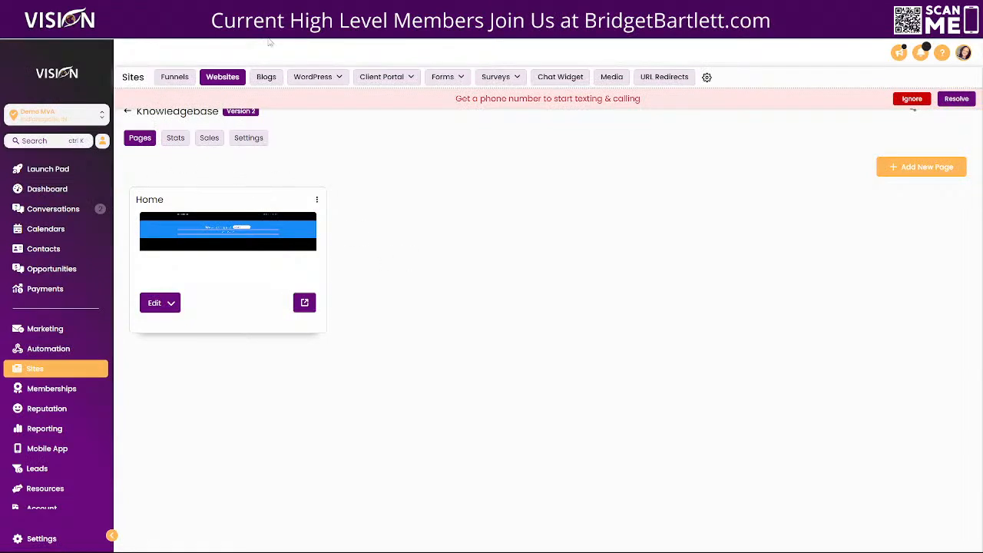
left_click(169, 304)
left_click(204, 353)
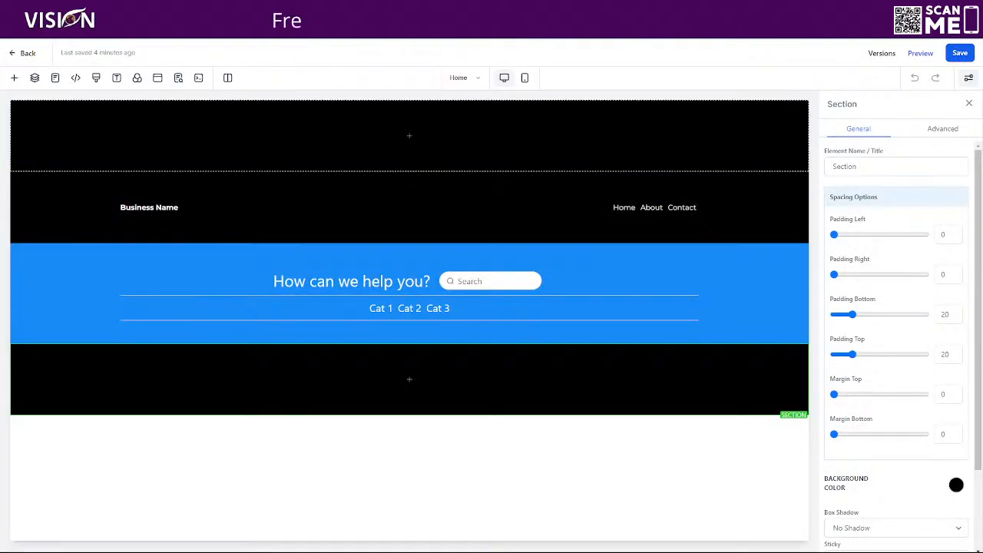
Add a 3 Column row directly below the category navigation in the blue section.
left_click(411, 324)
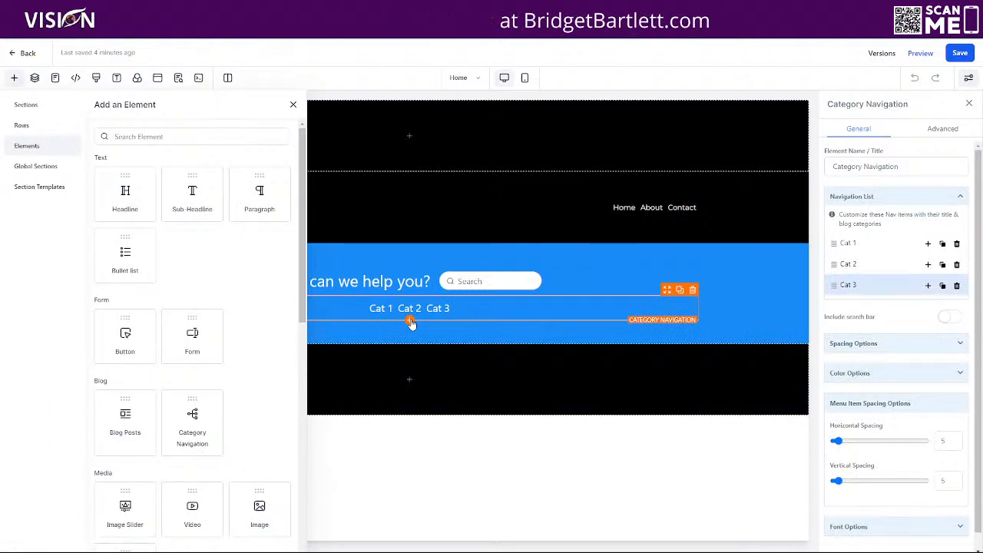
left_click(31, 127)
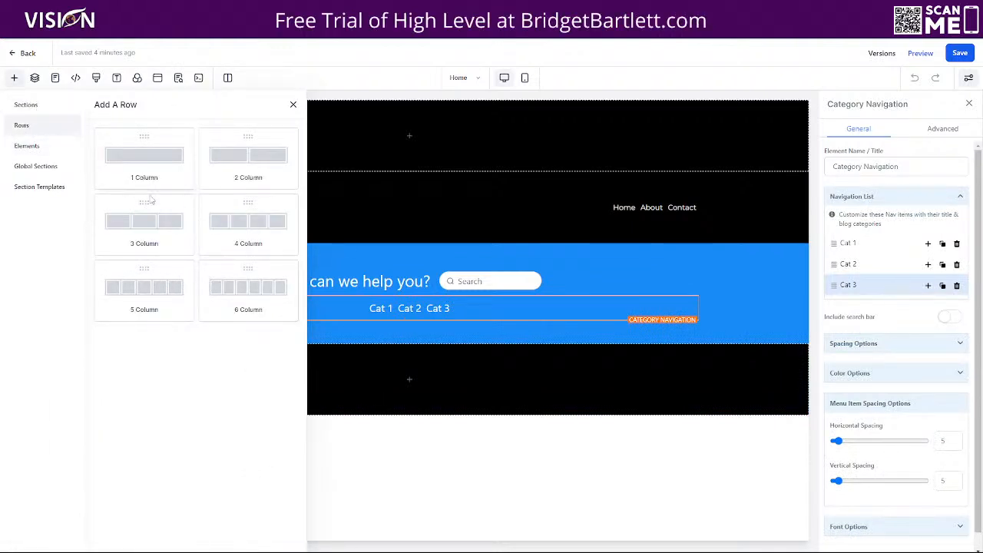
left_click_drag(137, 232, 404, 376)
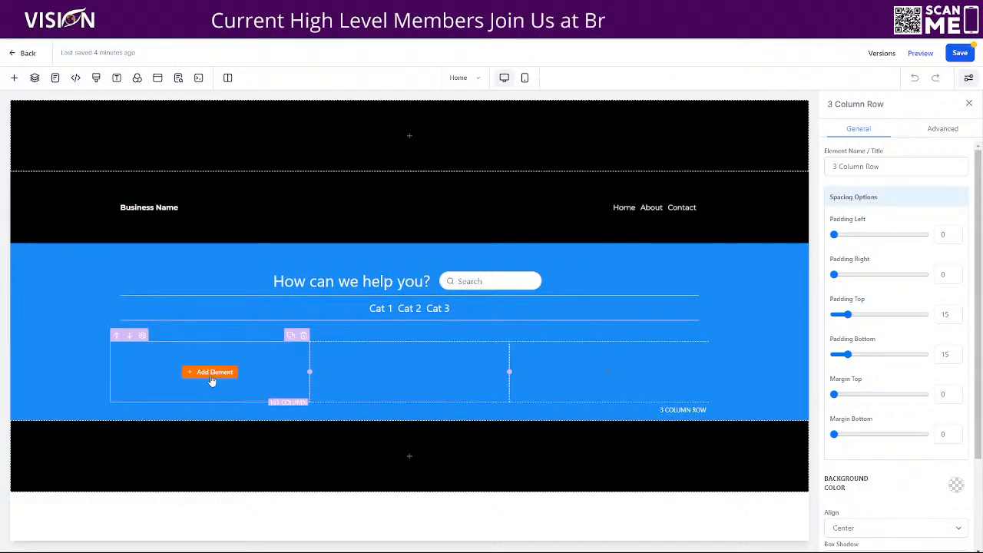
Add a Headline element to the first column of the new row and duplicate it.
left_click(206, 375)
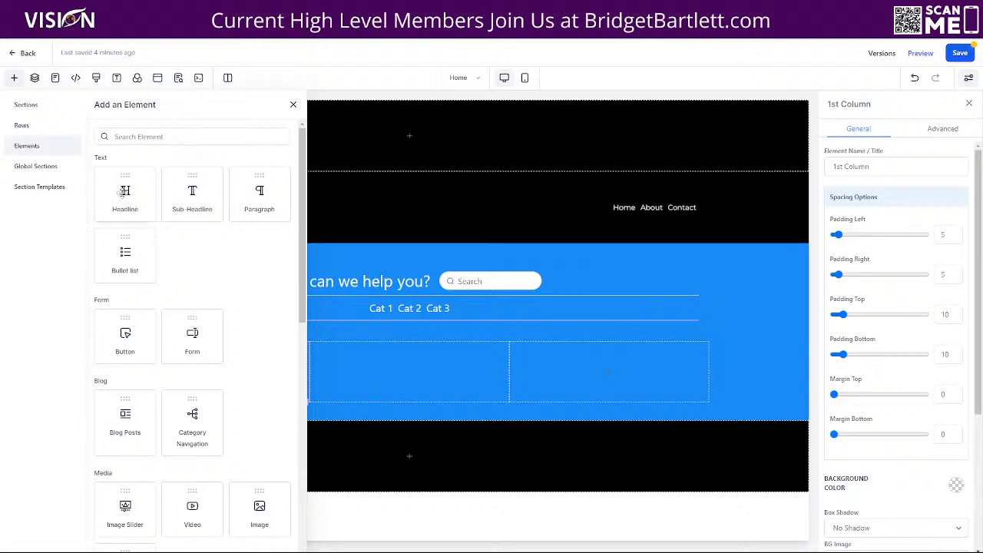
left_click_drag(125, 192, 212, 397)
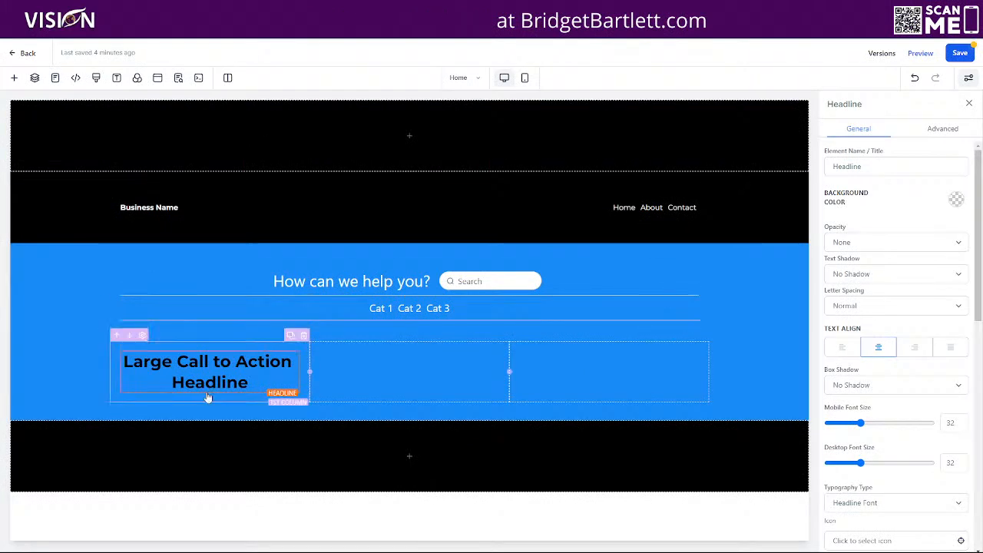
left_click(280, 345)
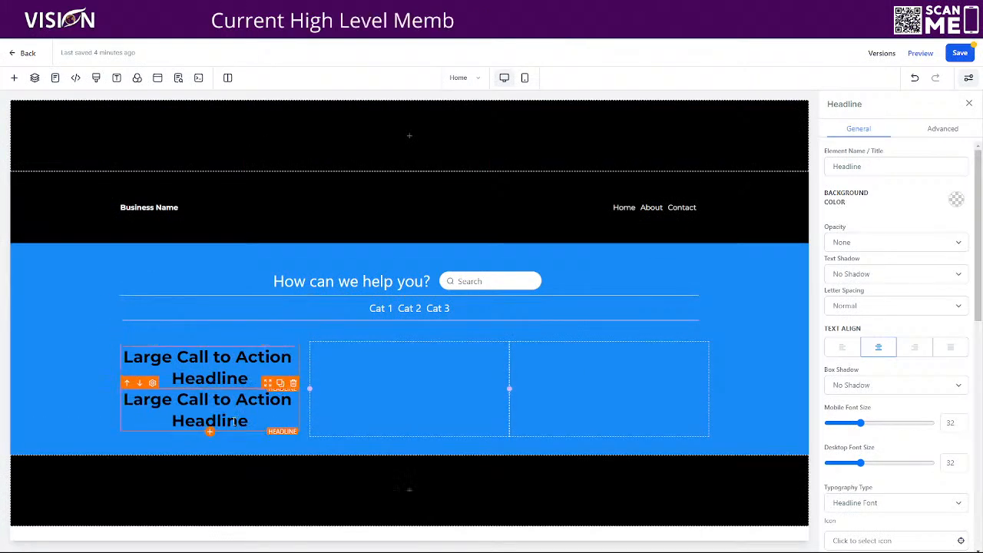
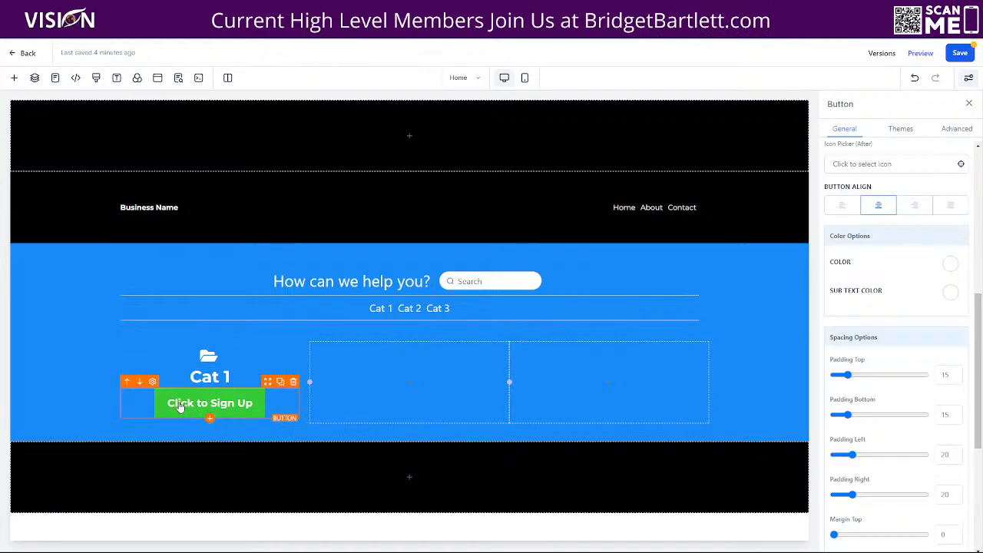
Make the background color of the button under the Cat 1 headline transparent.
scroll(897, 394, "up", 5)
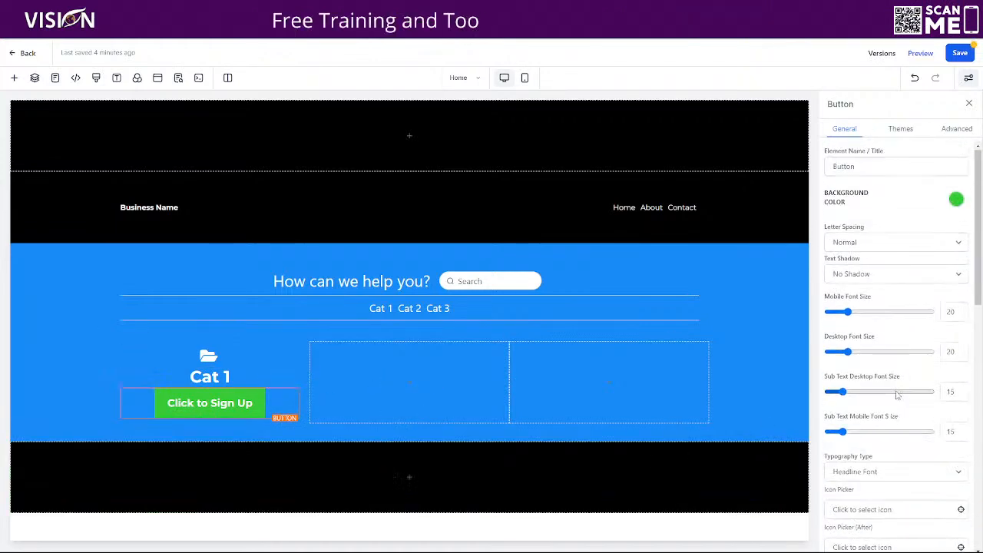
left_click(956, 201)
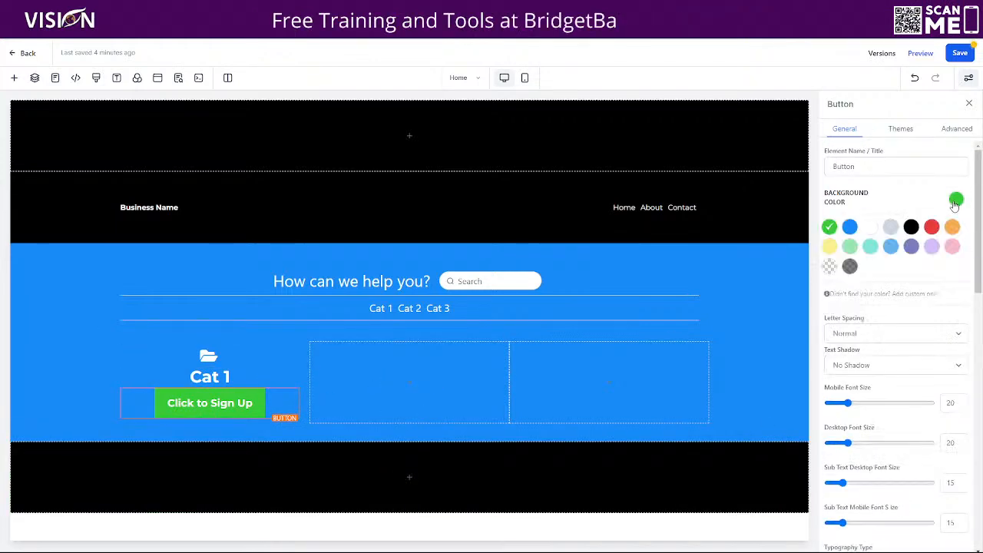
left_click(831, 275)
Change the text of the button under the Cat 1 headline to "Learn more".
scroll(911, 438, "down", 10)
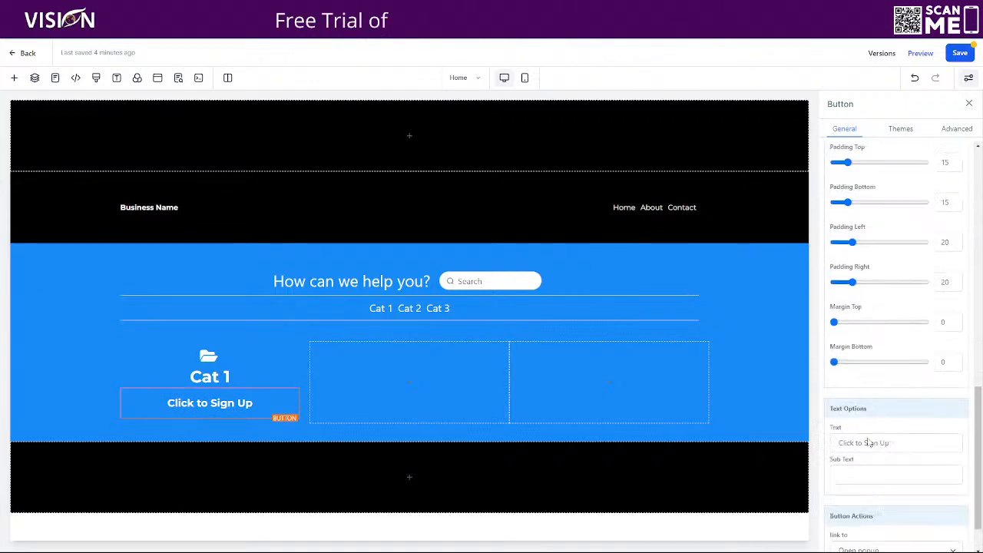
scroll(869, 442, "down", 1)
left_click_drag(898, 387, 820, 395)
type("L")
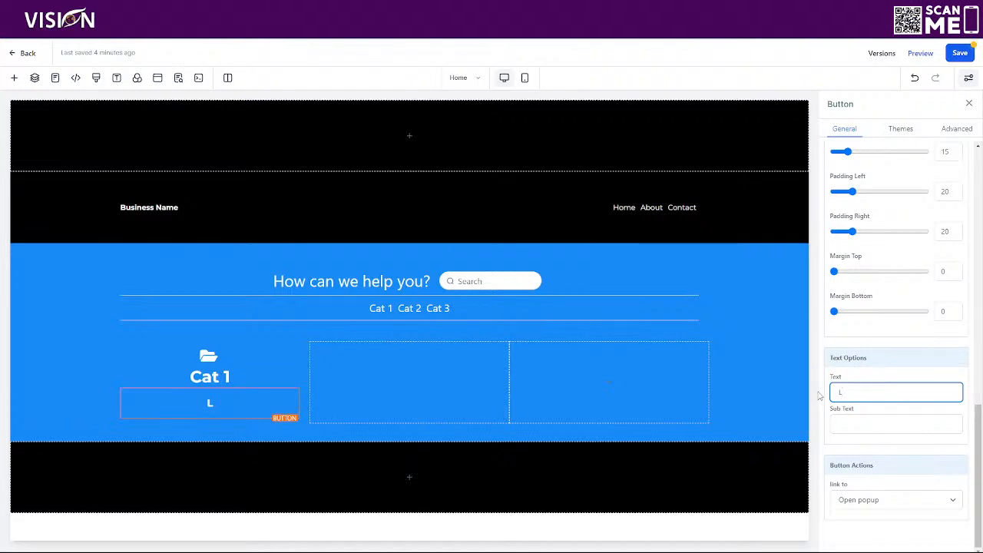
type("earn Mo")
key("BackSpace")
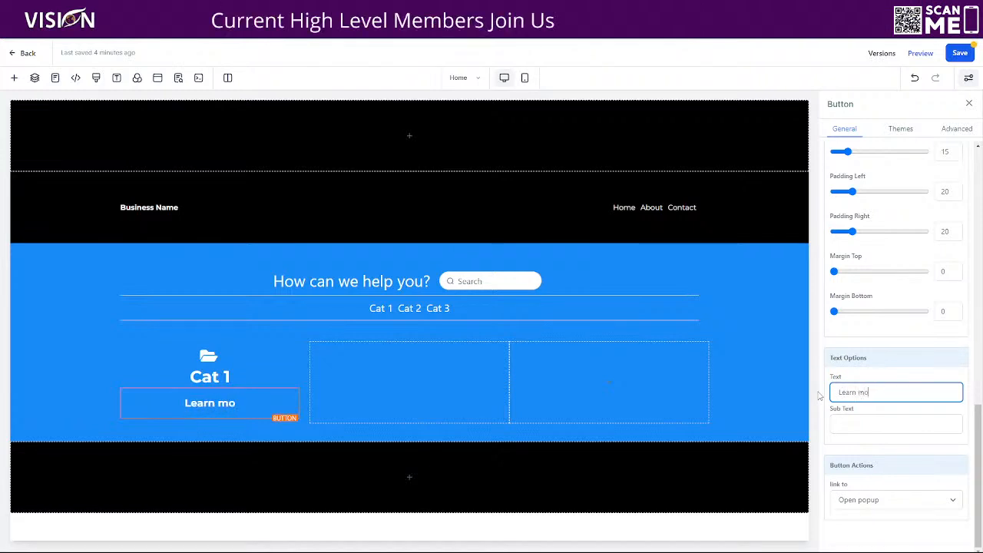
type("ore")
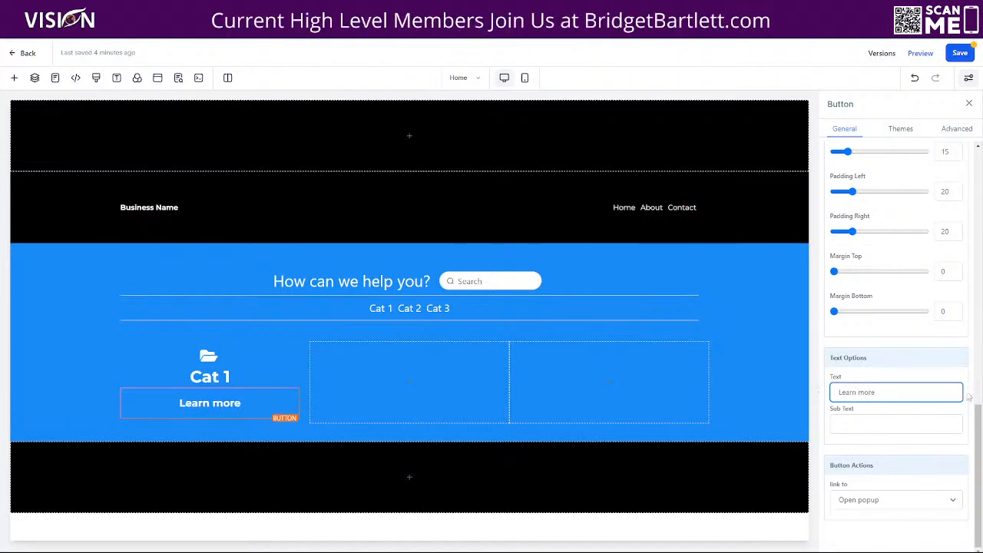
Find an arrow icon and add long-arrow-alt-right after the Learn more button text.
scroll(886, 400, "up", 10)
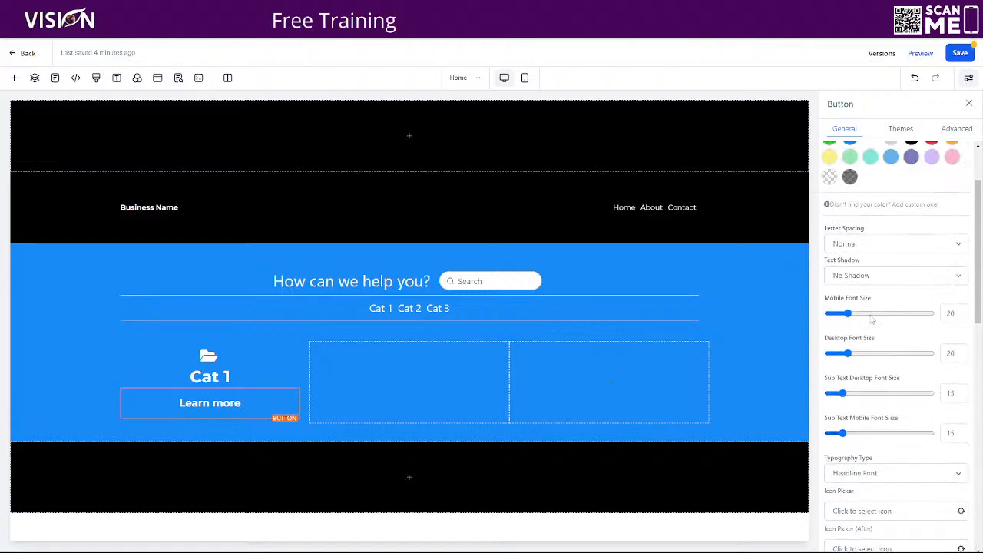
scroll(881, 307, "down", 3)
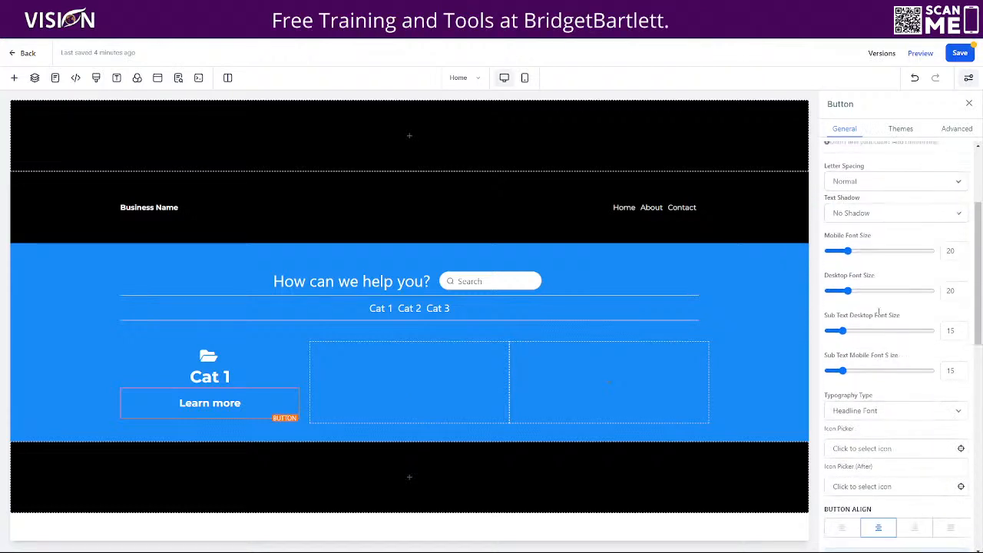
scroll(872, 284, "up", 1)
scroll(873, 338, "down", 3)
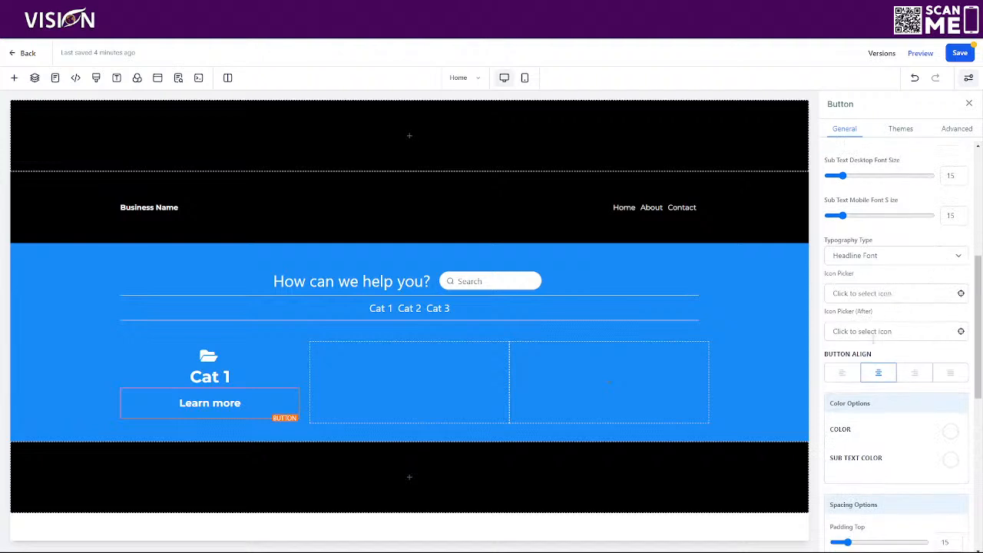
left_click(866, 328)
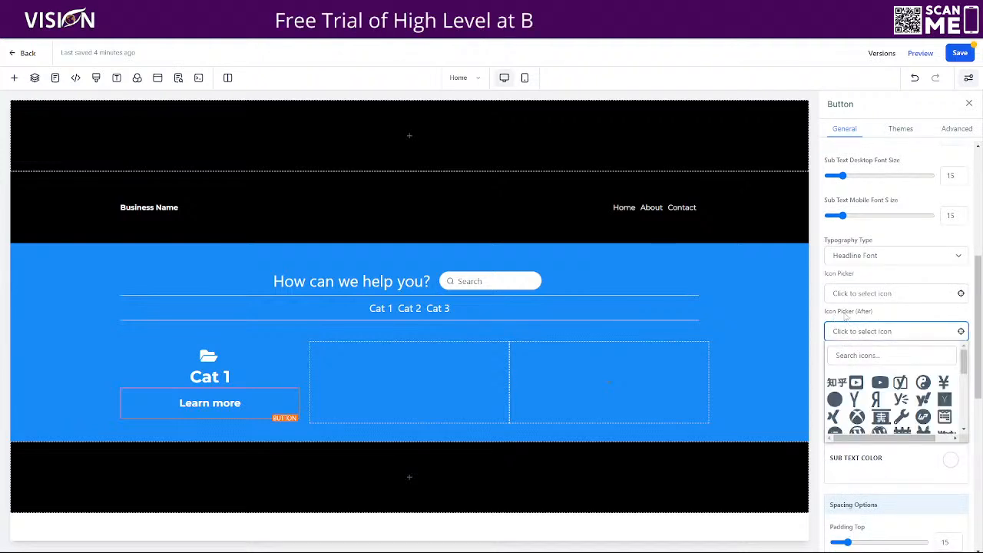
left_click(861, 355)
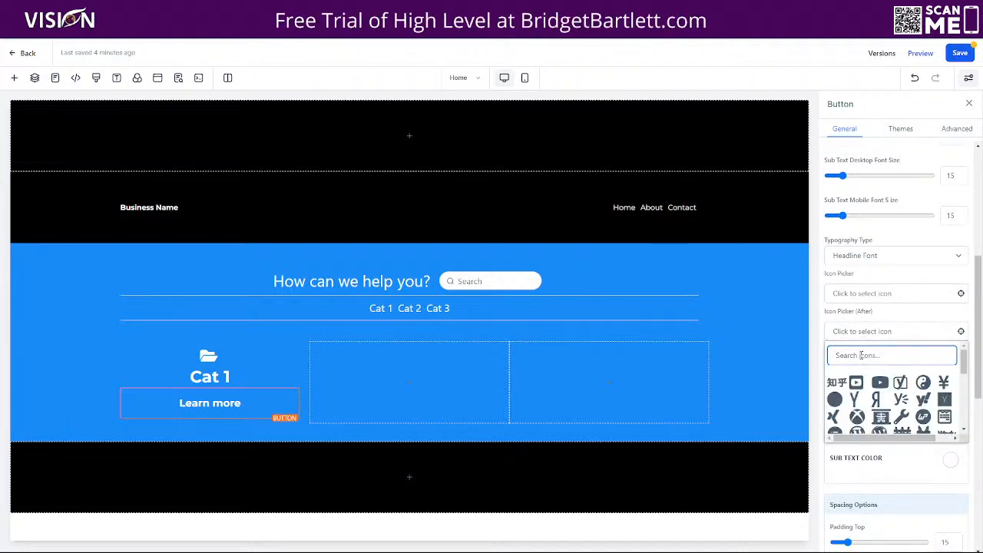
type("arrow")
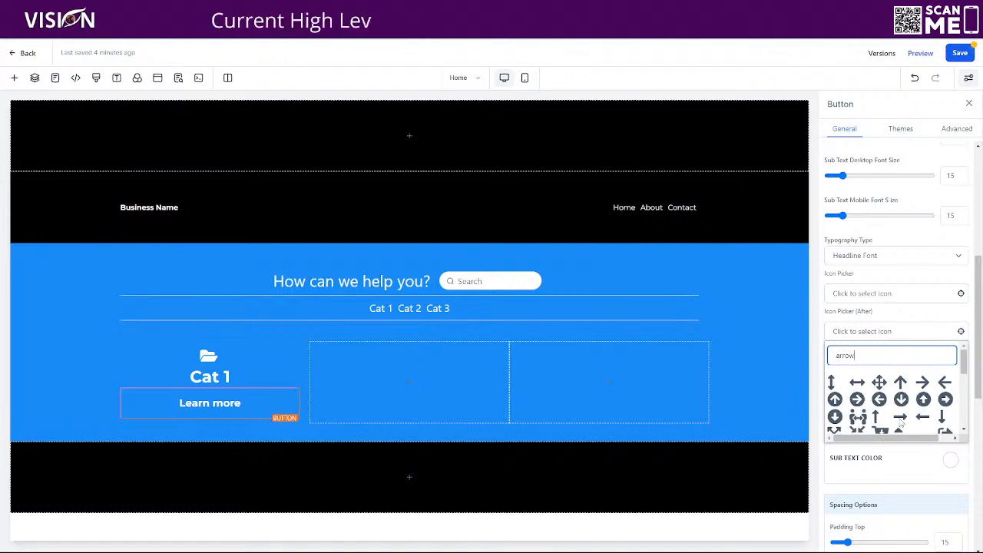
left_click(900, 417)
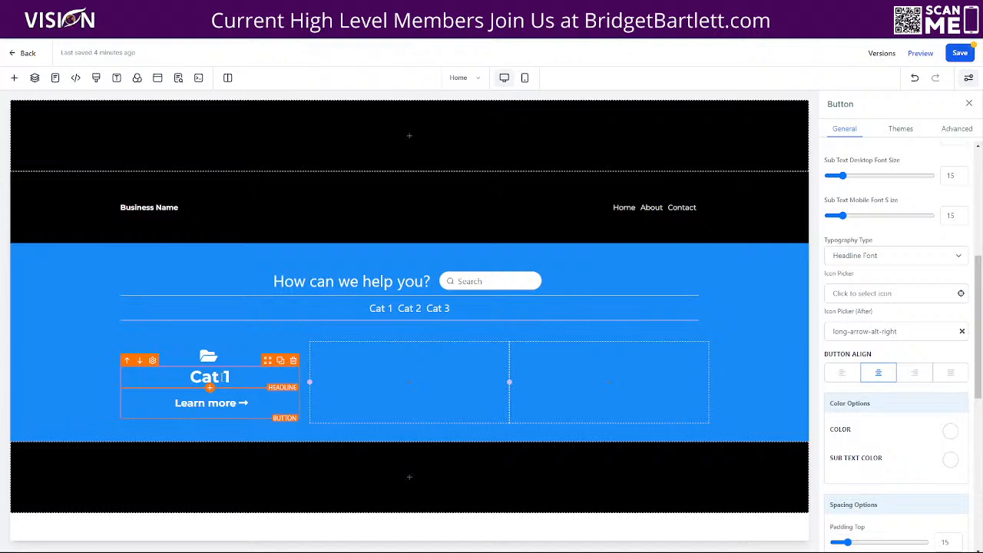
Set the desktop font size of the Learn more button to 14.
scroll(906, 505, "down", 5)
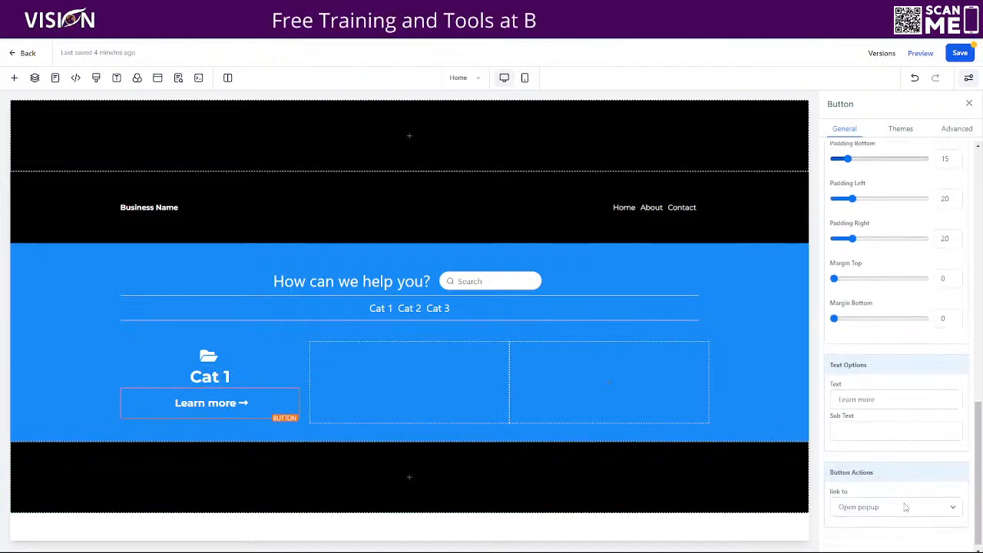
scroll(891, 399, "up", 6)
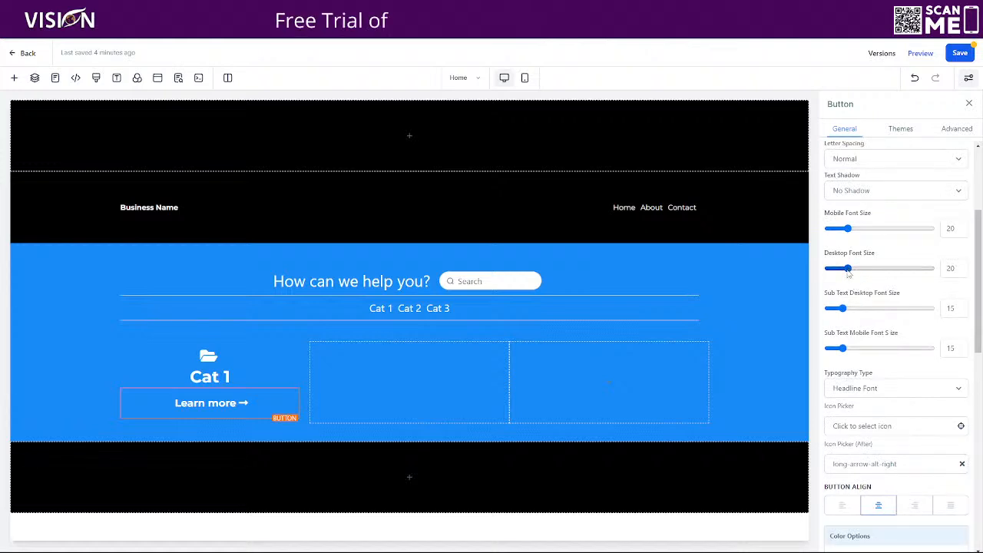
left_click_drag(848, 271, 843, 270)
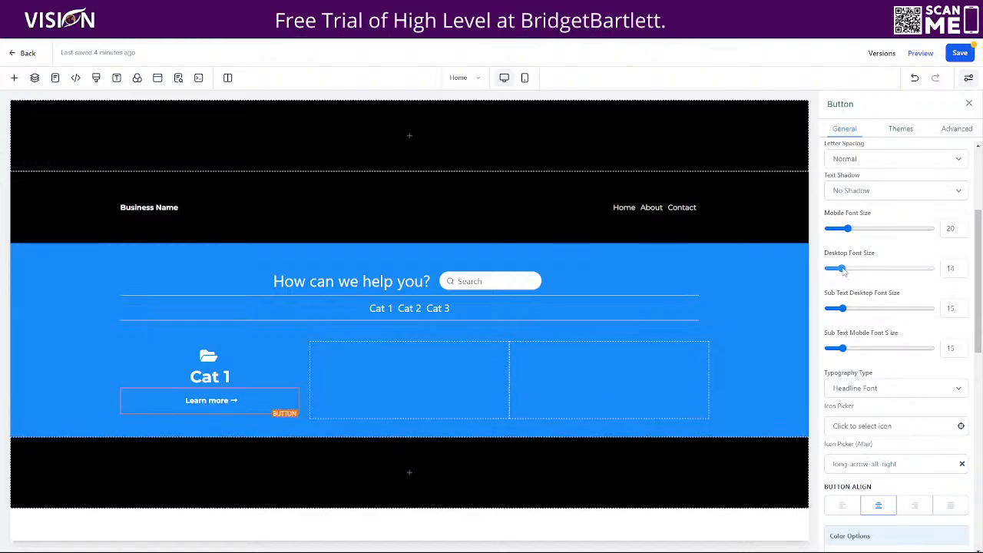
Reduce the Cat 1 headline's desktop font size slightly and set the folder icon headline's desktop font size to 40.
left_click(210, 376)
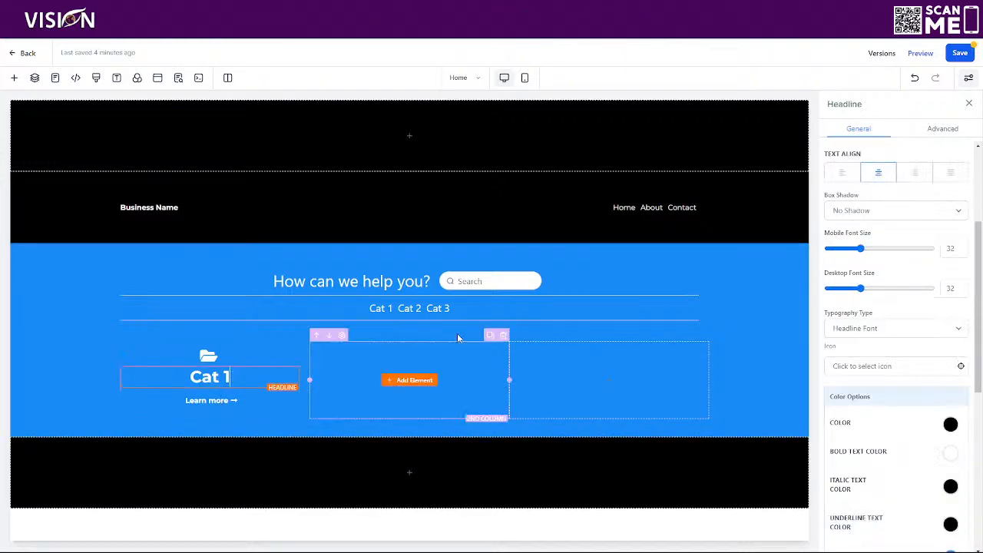
left_click_drag(861, 290, 852, 290)
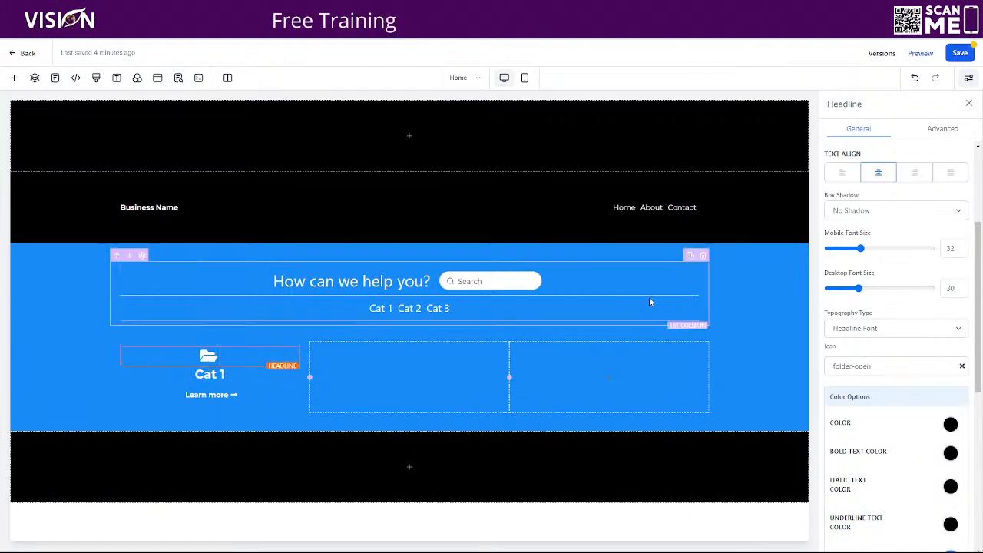
left_click_drag(852, 290, 870, 292)
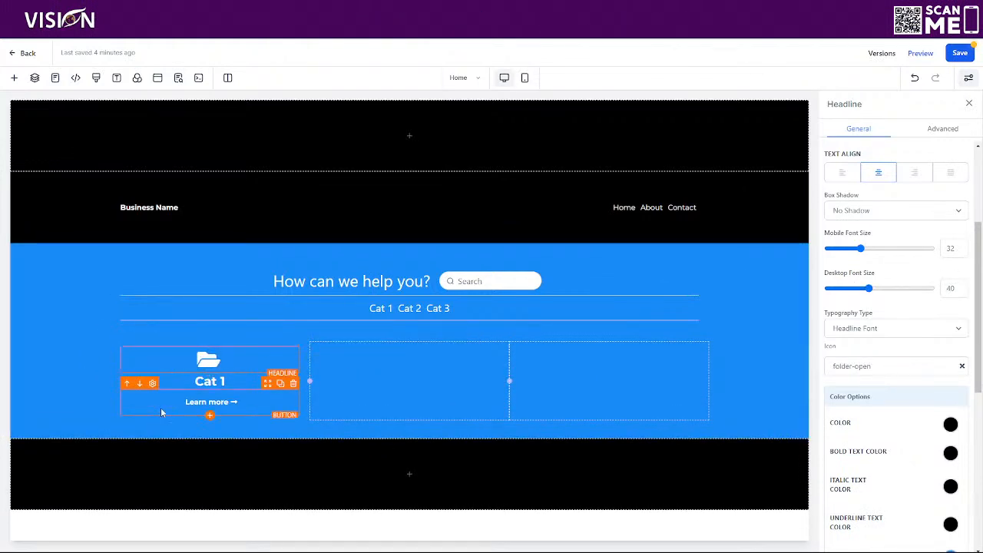
Try white as the first column's background color and settle on black.
left_click(304, 419)
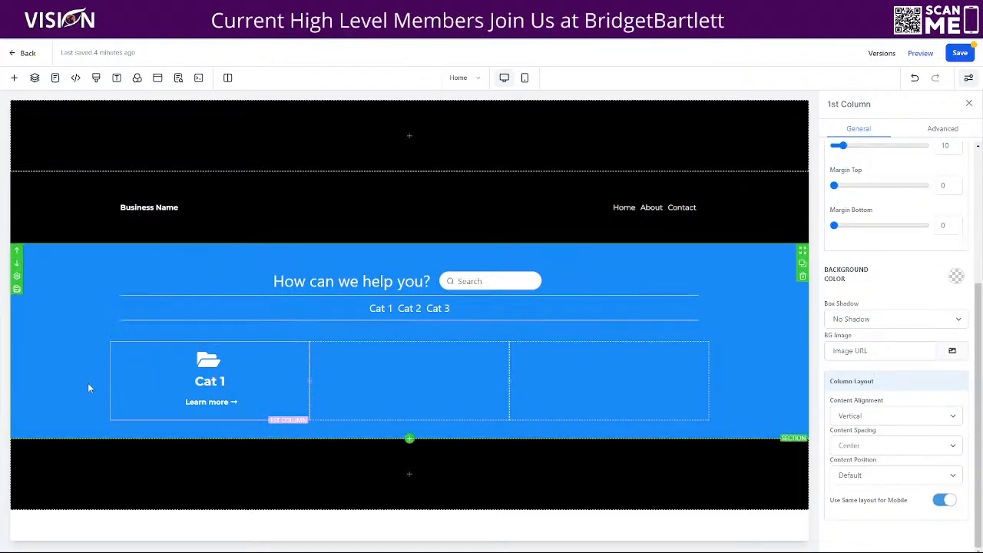
left_click(956, 276)
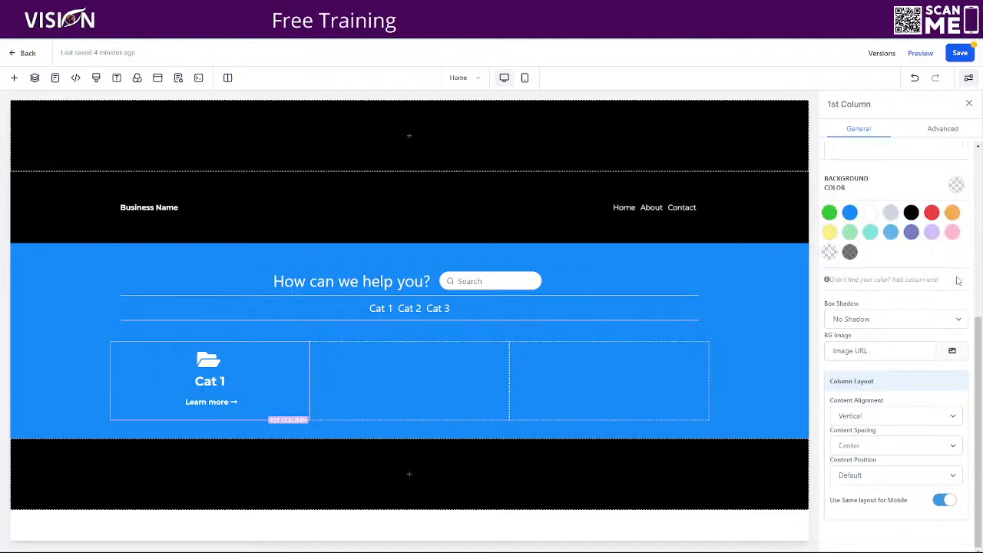
left_click(870, 213)
left_click(911, 212)
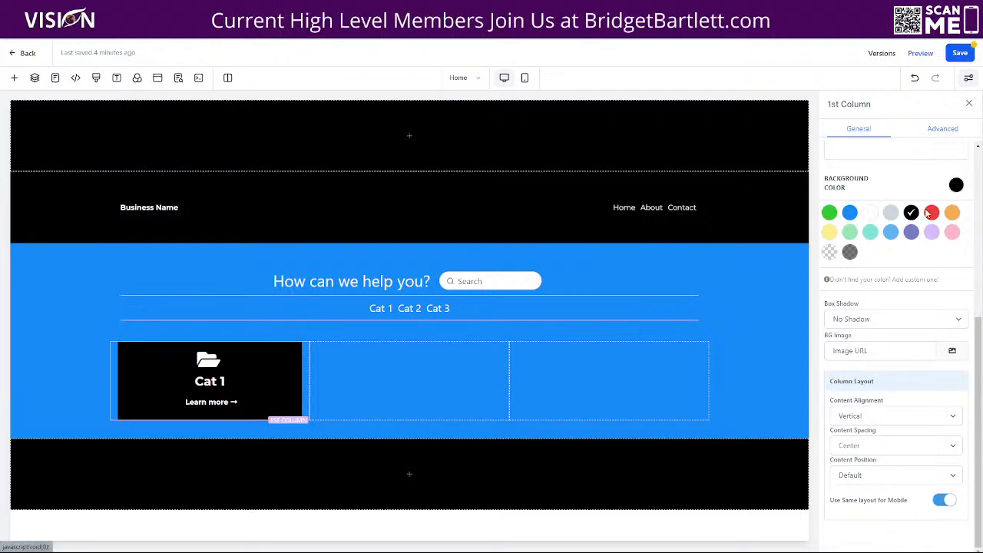
Give the first column a full border in light gray with a 15px border radius.
left_click(944, 129)
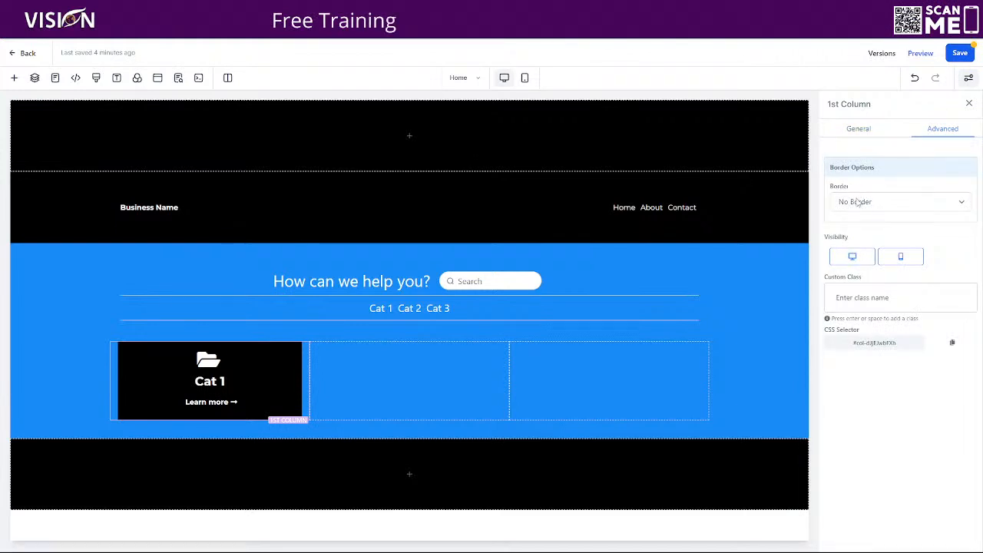
left_click(858, 201)
left_click(866, 224)
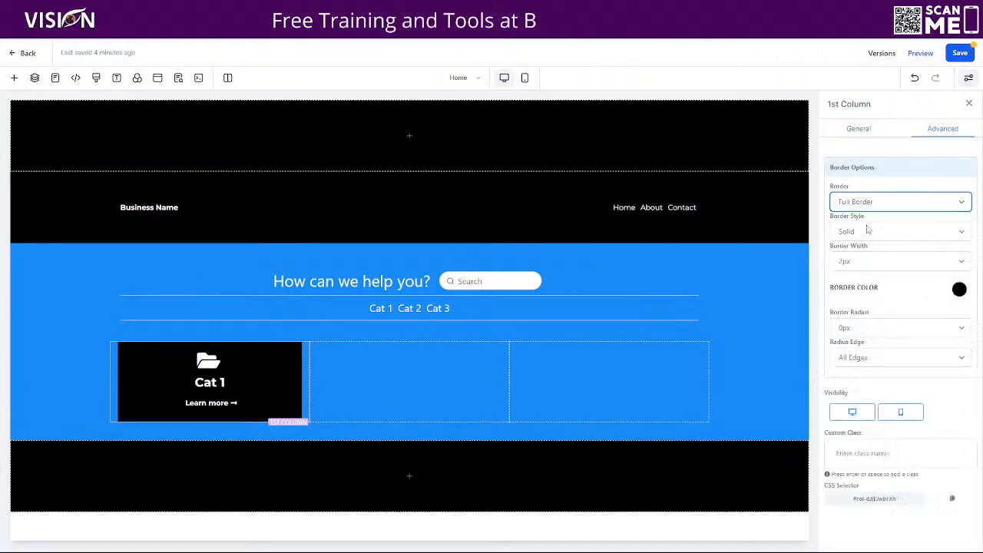
left_click(959, 290)
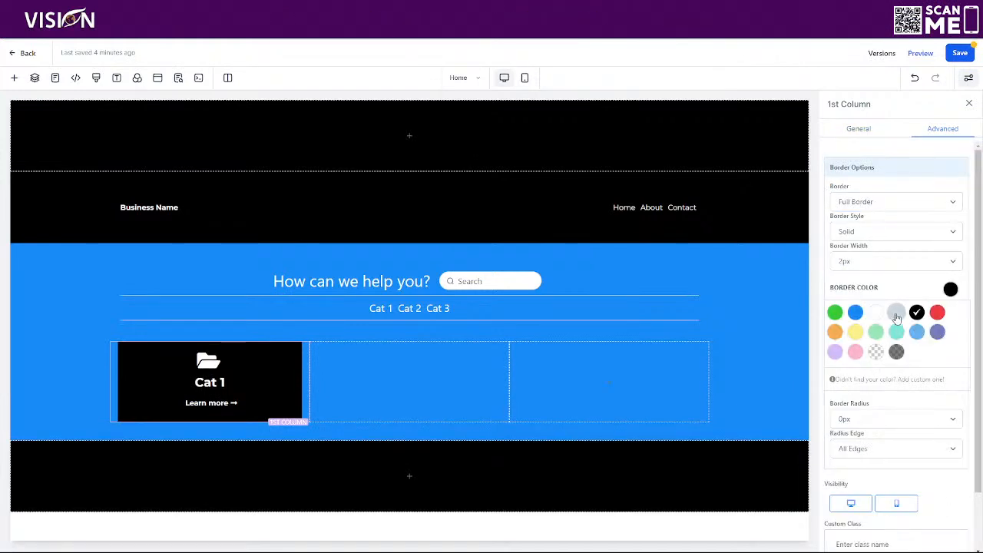
left_click(896, 313)
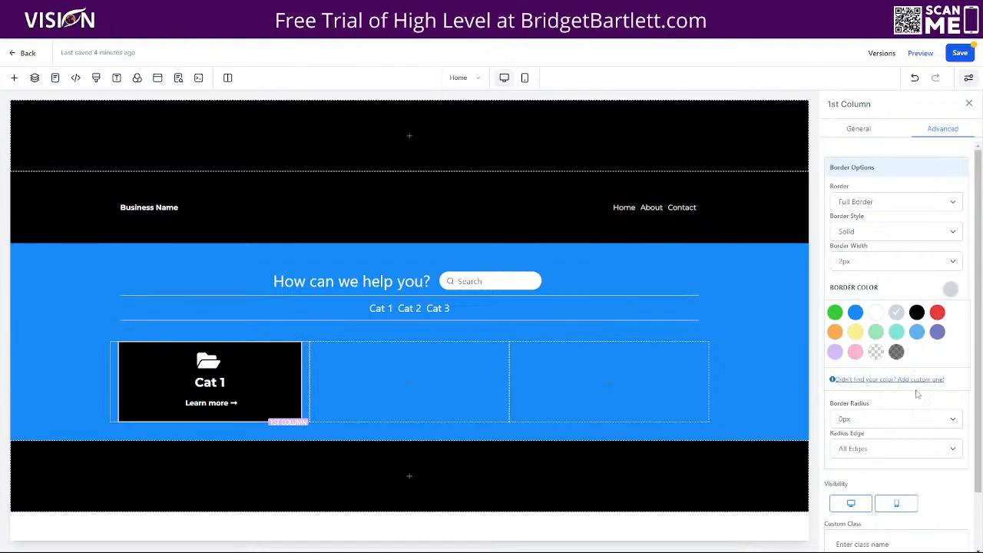
scroll(922, 399, "down", 1)
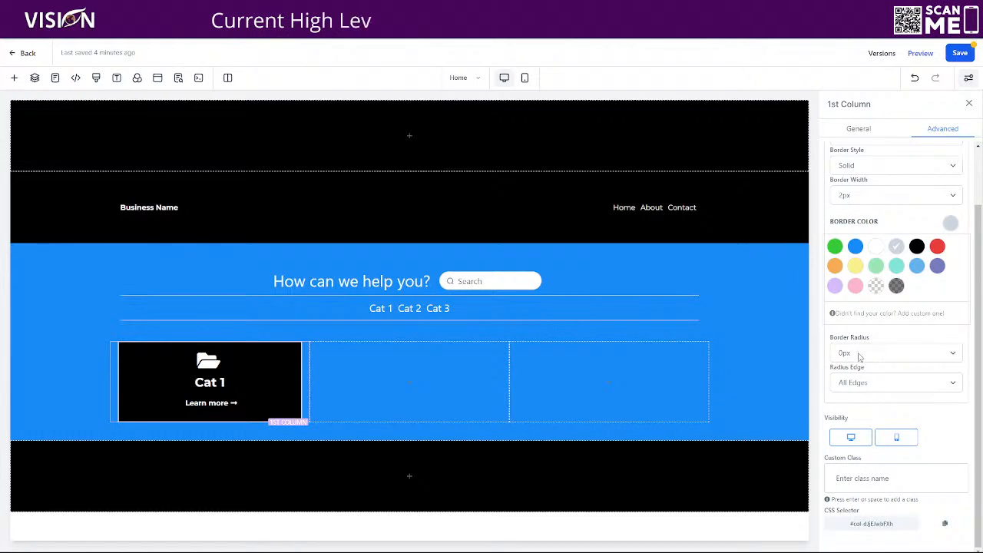
left_click(859, 353)
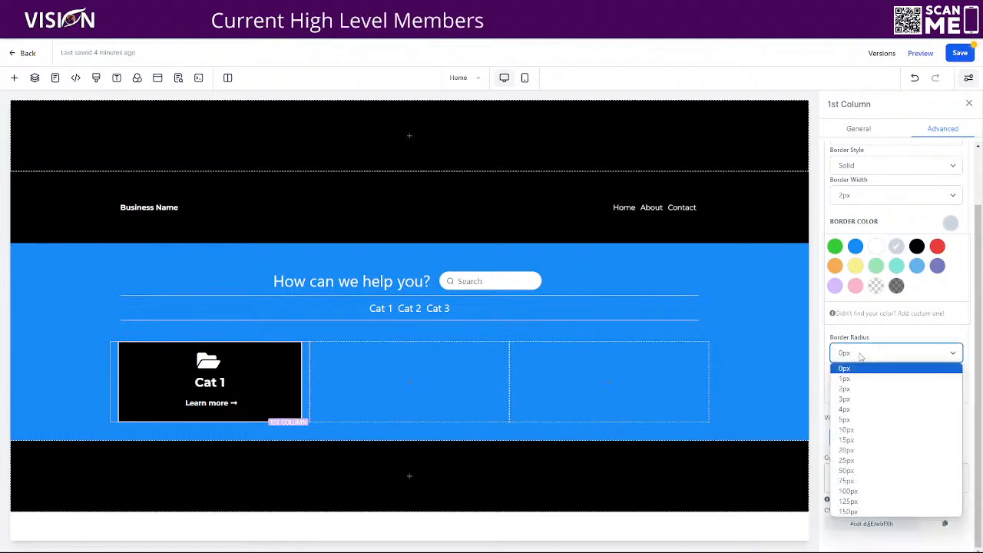
left_click(849, 440)
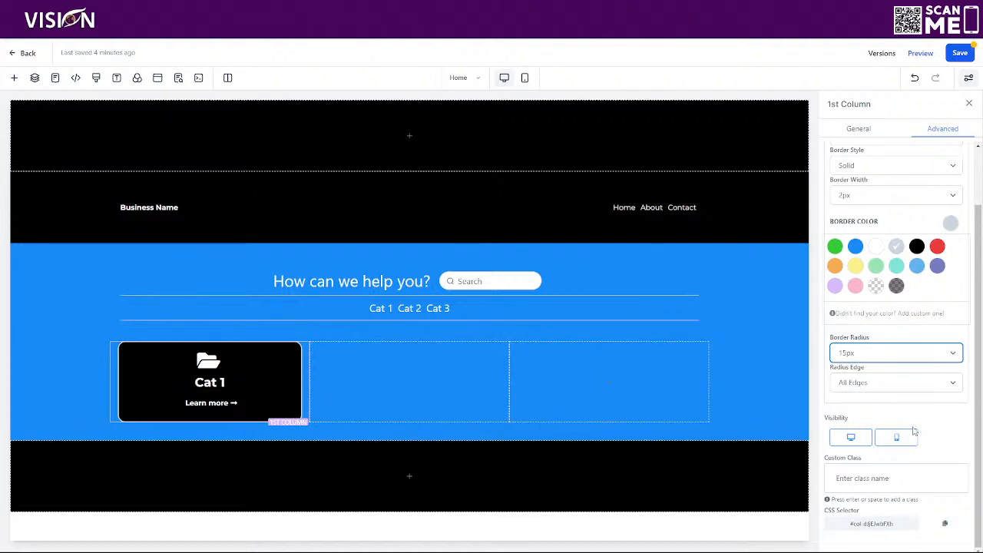
Apply a 20% Drop Shadow box shadow to the first column.
scroll(929, 460, "up", 1)
left_click(854, 129)
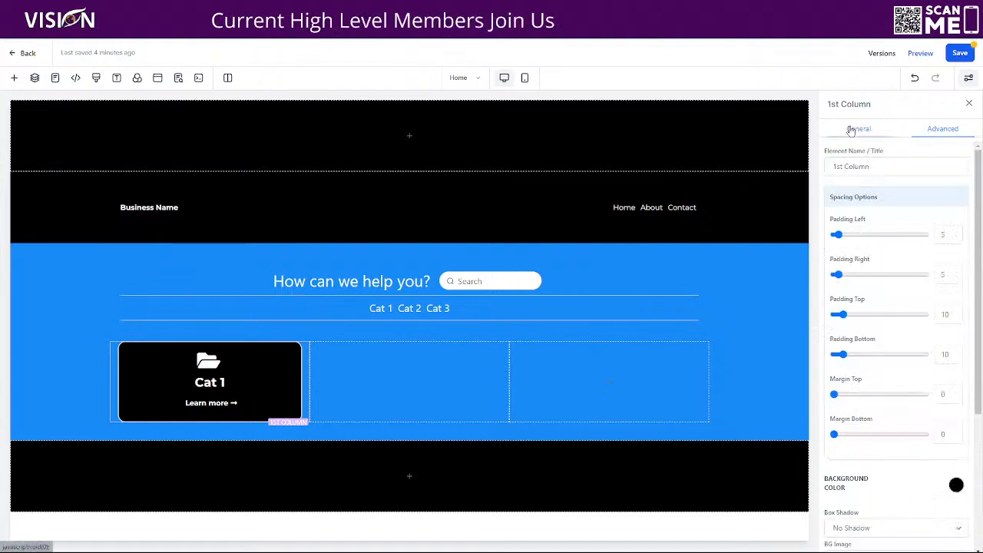
scroll(852, 347, "down", 5)
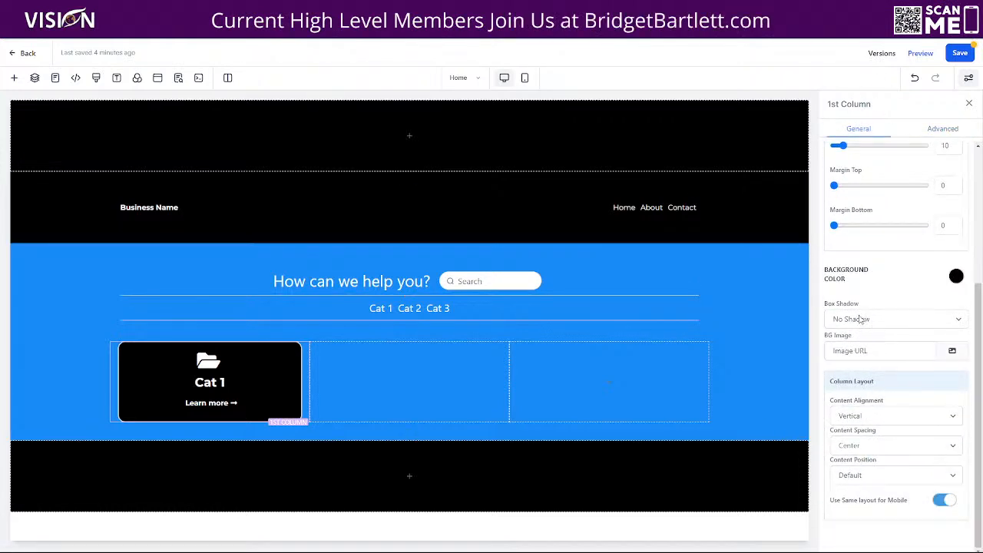
left_click(868, 321)
left_click(861, 366)
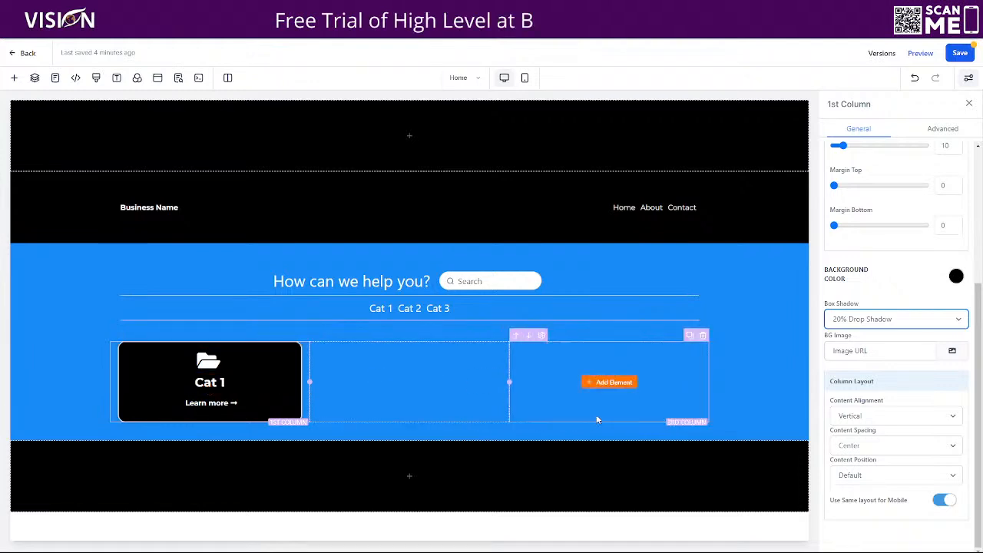
Set the desktop font size of the folder icon headline to 50 and of the Cat 1 headline to 40.
left_click(228, 359)
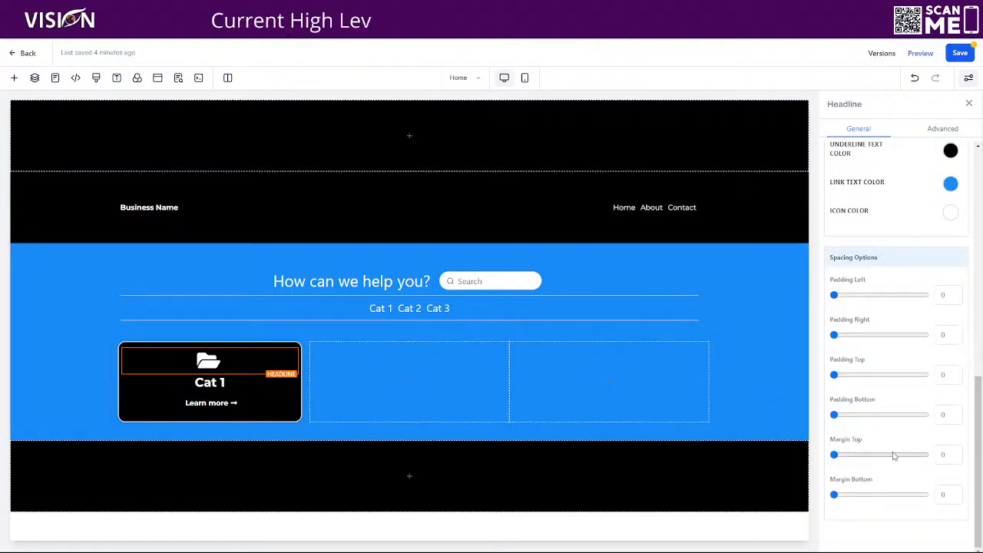
scroll(894, 457, "up", 5)
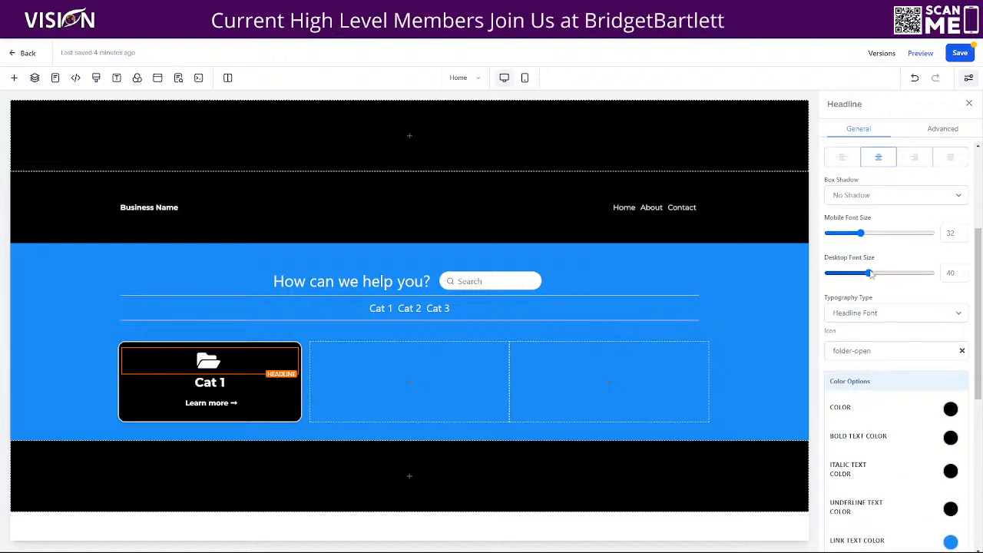
left_click_drag(870, 275, 881, 275)
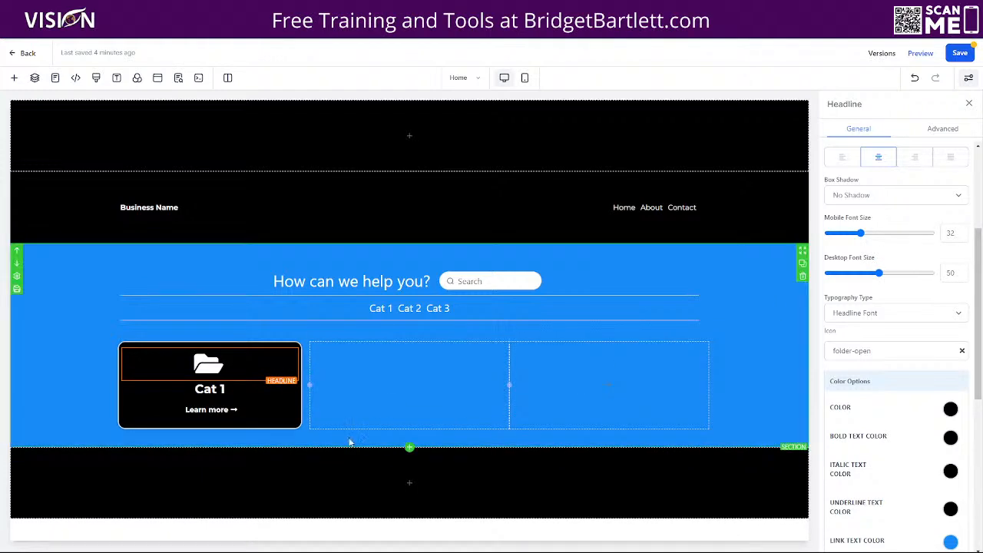
left_click(243, 389)
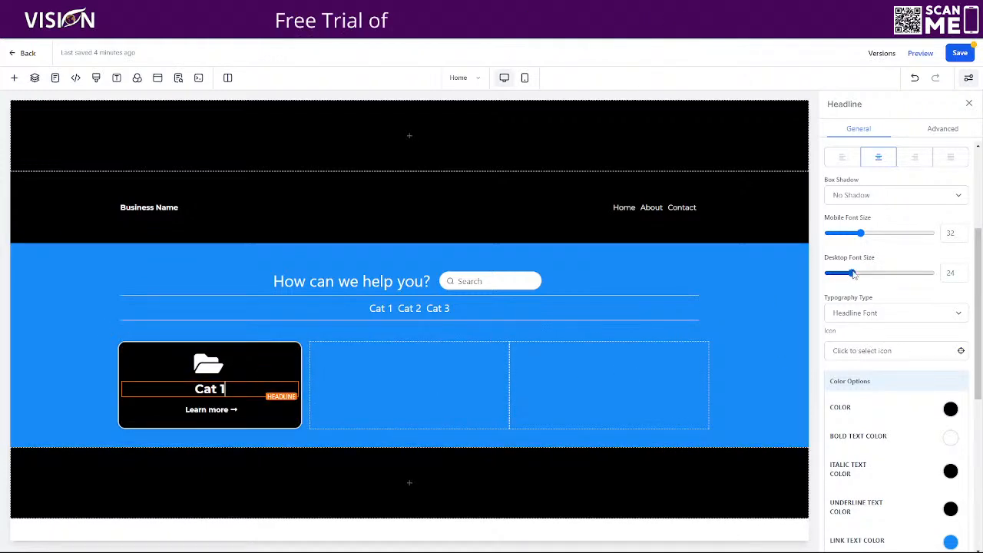
left_click_drag(853, 275, 870, 275)
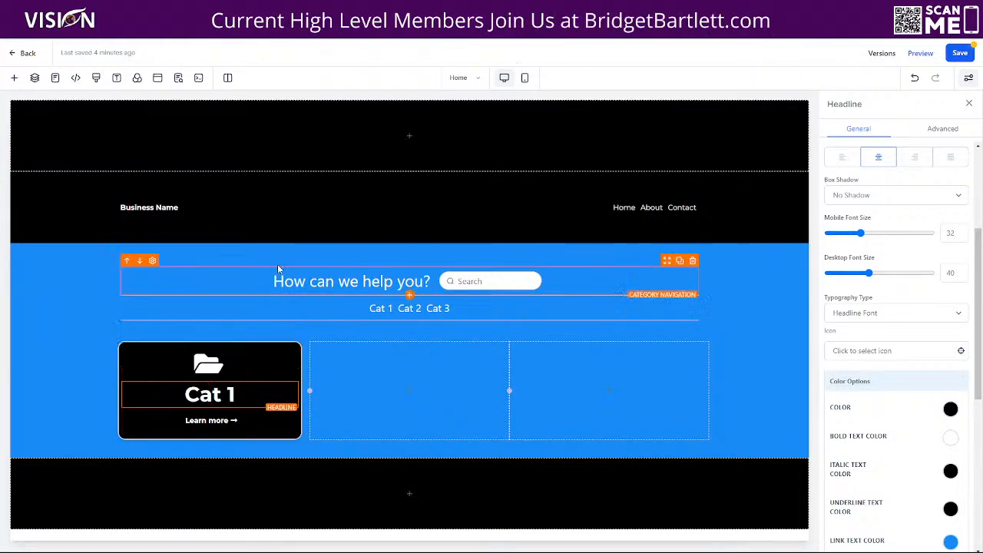
Switch to the mobile layout and set the folder icon headline's mobile font size to 45.
left_click(525, 78)
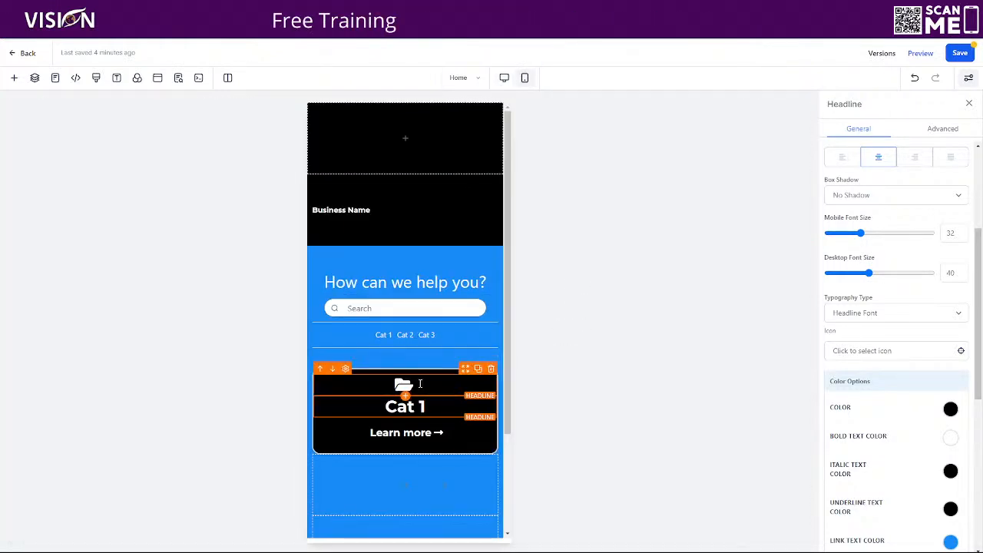
left_click(431, 386)
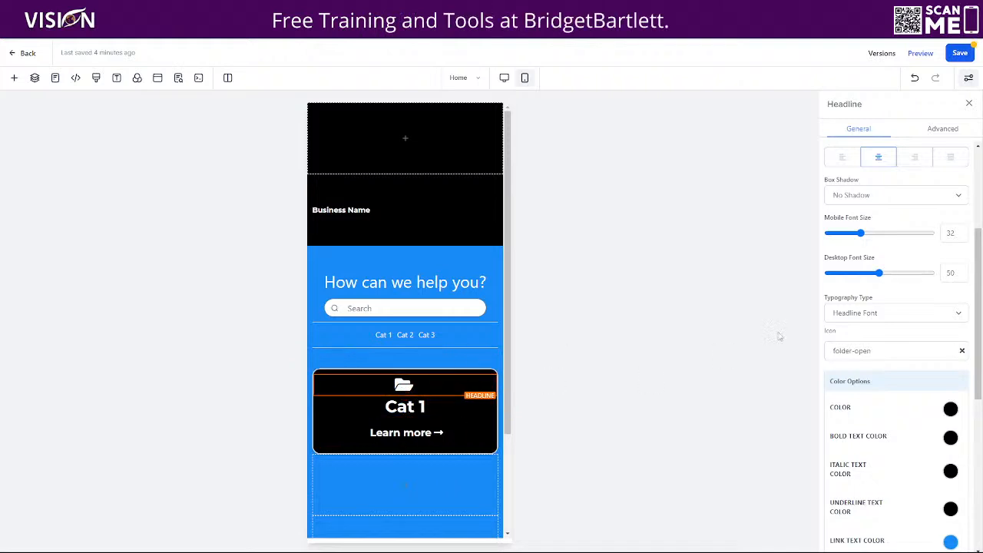
left_click_drag(861, 238, 875, 236)
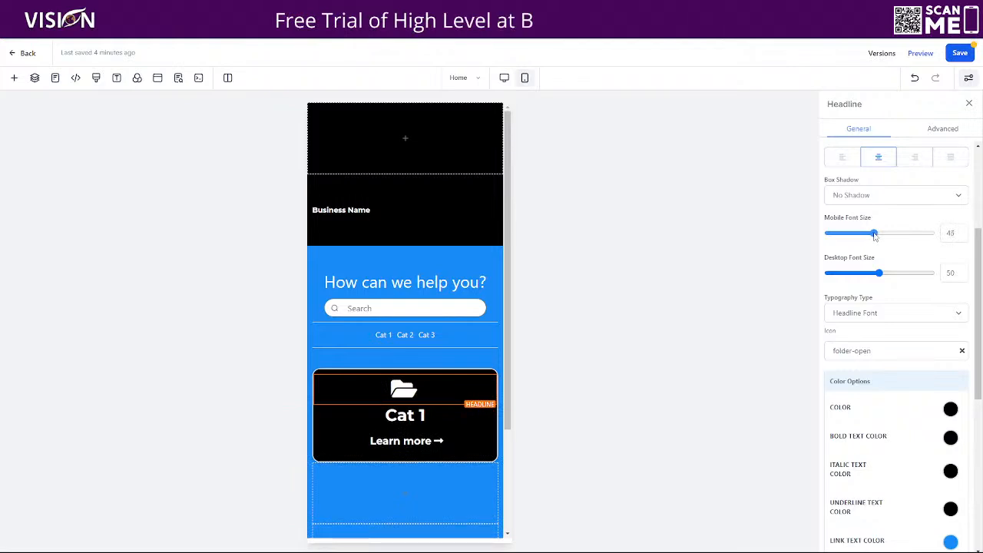
left_click(461, 412)
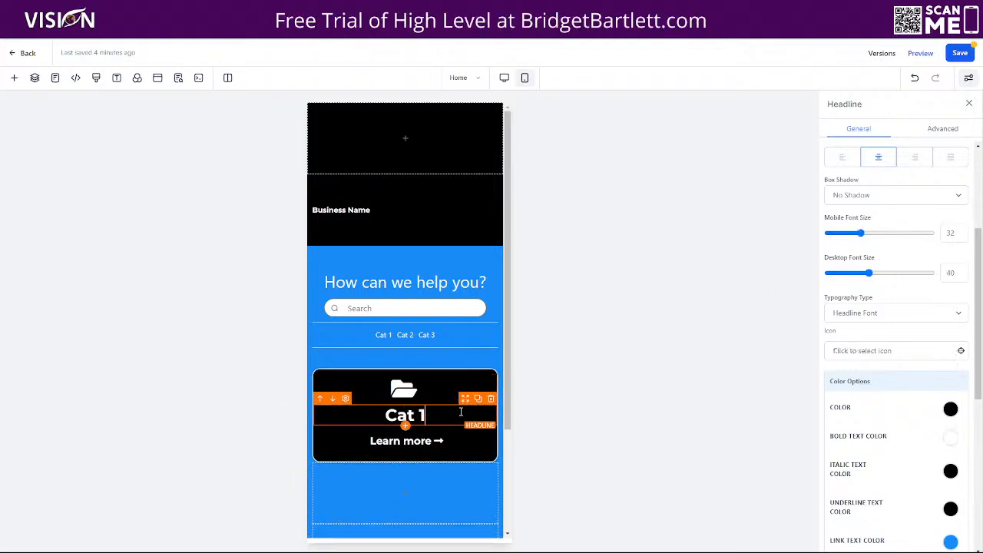
Set the Learn more button's mobile font size to 13 and return to the desktop layout.
left_click(432, 446)
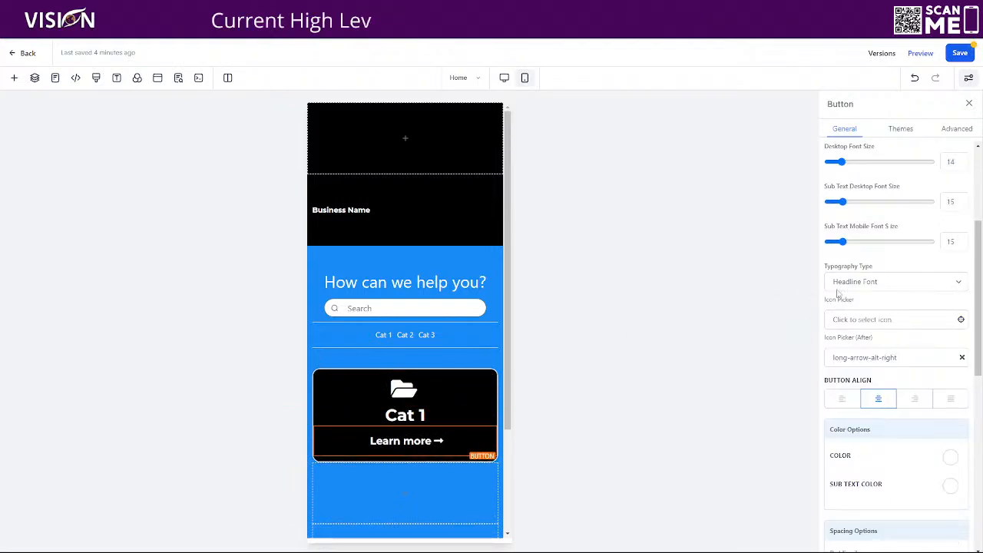
scroll(895, 300, "up", 3)
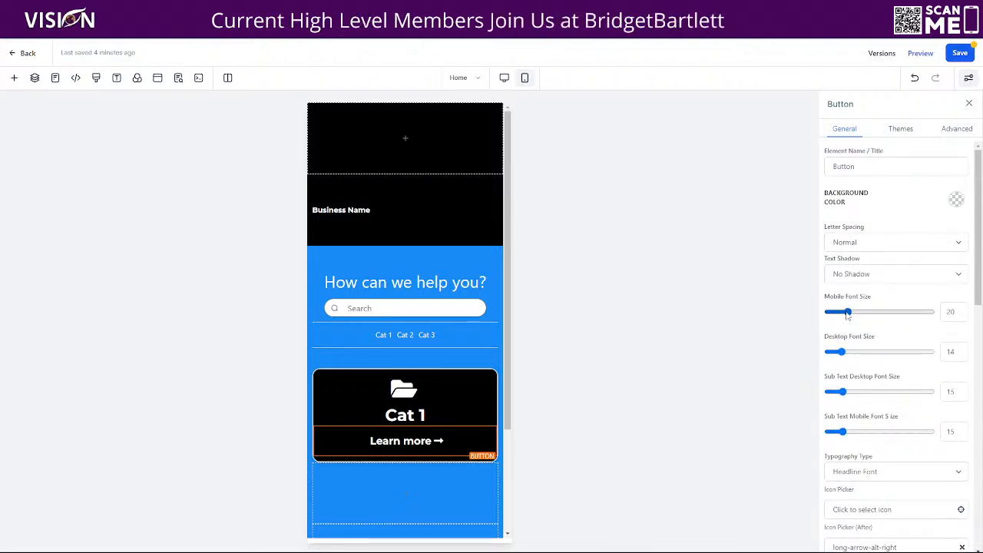
left_click_drag(847, 312, 842, 314)
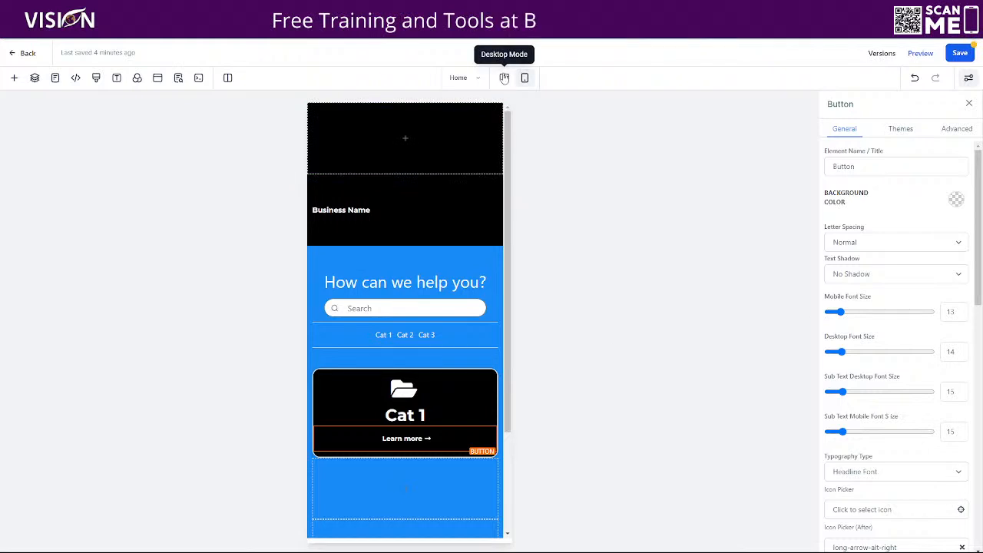
left_click(504, 78)
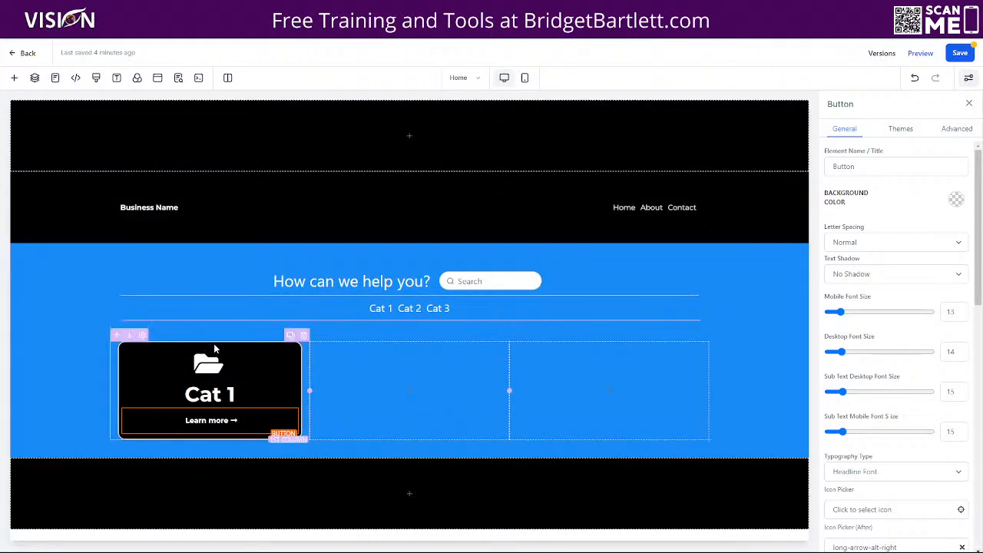
Duplicate the Cat 1 card column twice and delete the two empty columns from the row.
left_click(290, 336)
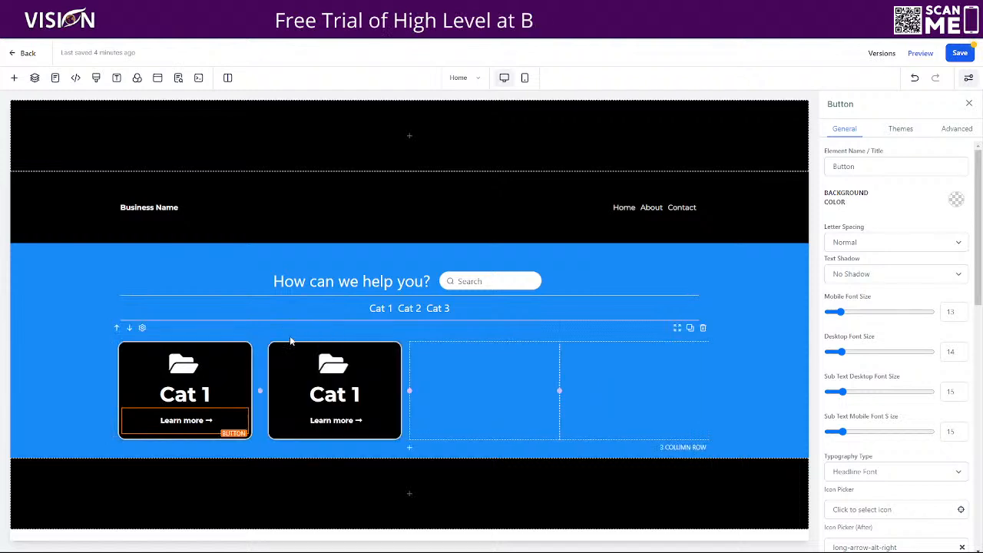
left_click(391, 336)
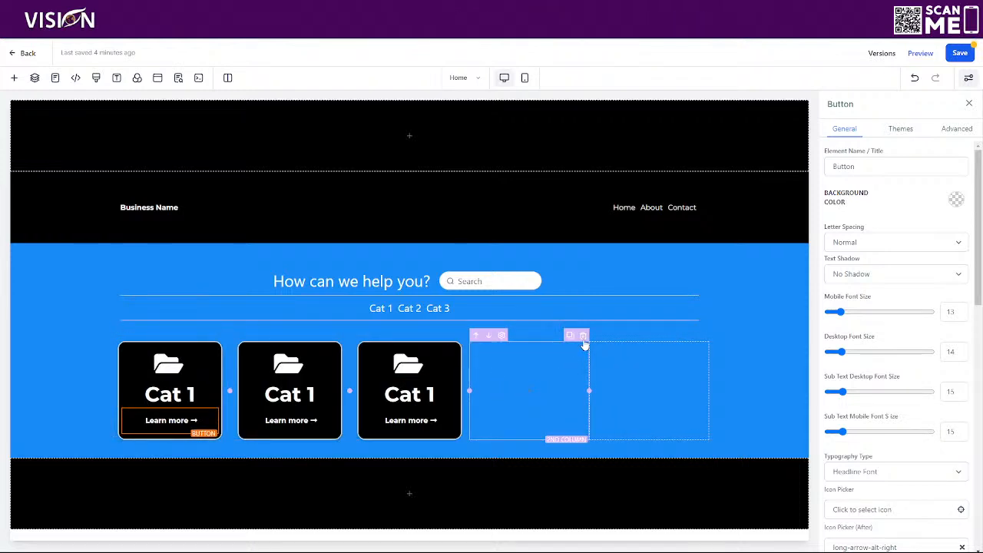
left_click(702, 338)
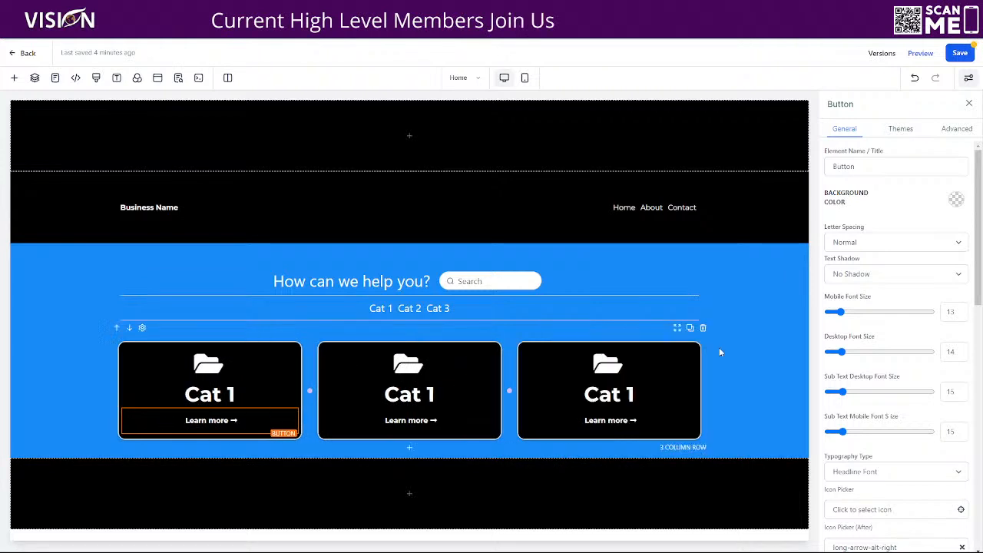
Change the headlines of the second and third cards to Cat 2 and Cat 3.
left_click(435, 394)
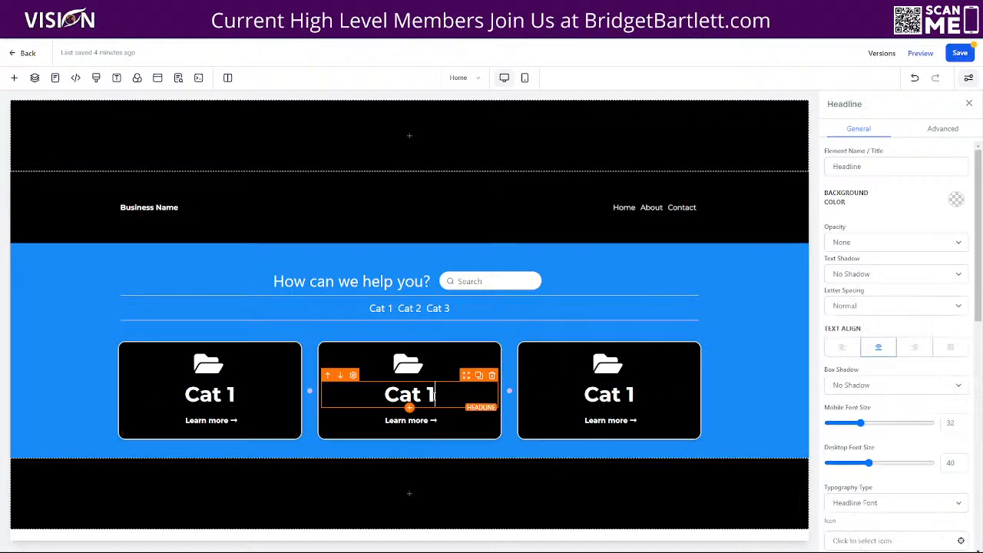
type("2")
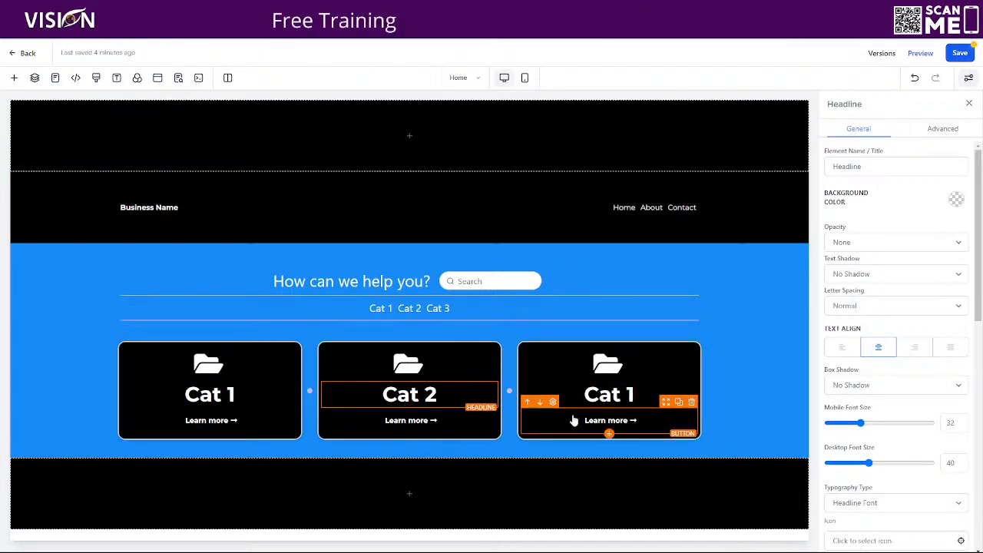
left_click(634, 394)
key("BackSpace")
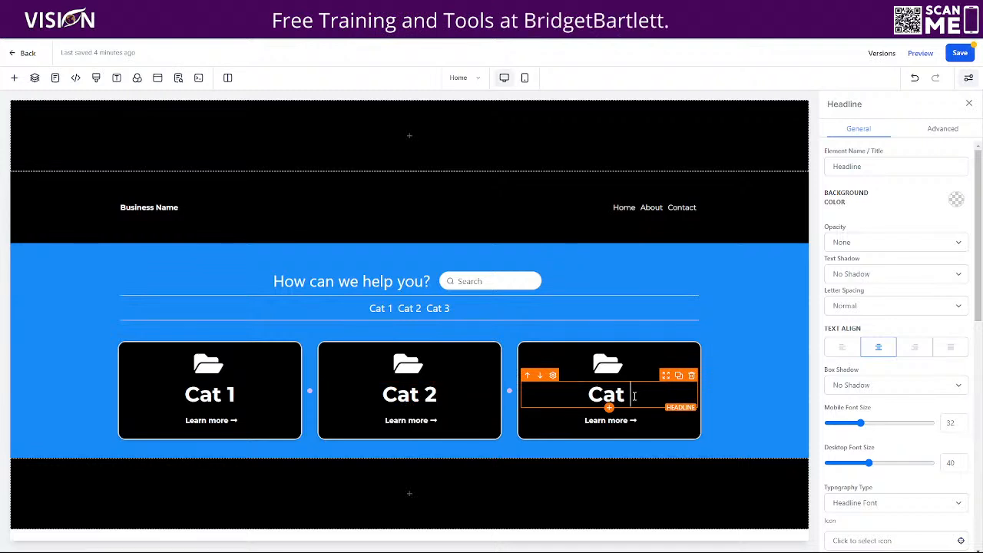
type("3")
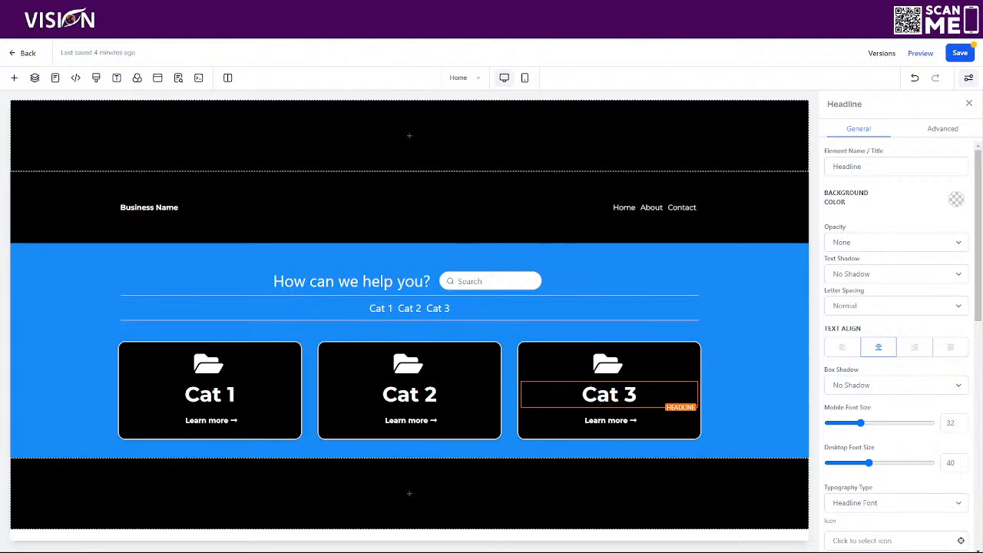
key("alt+Tab")
left_click_drag(657, 126, 507, 127)
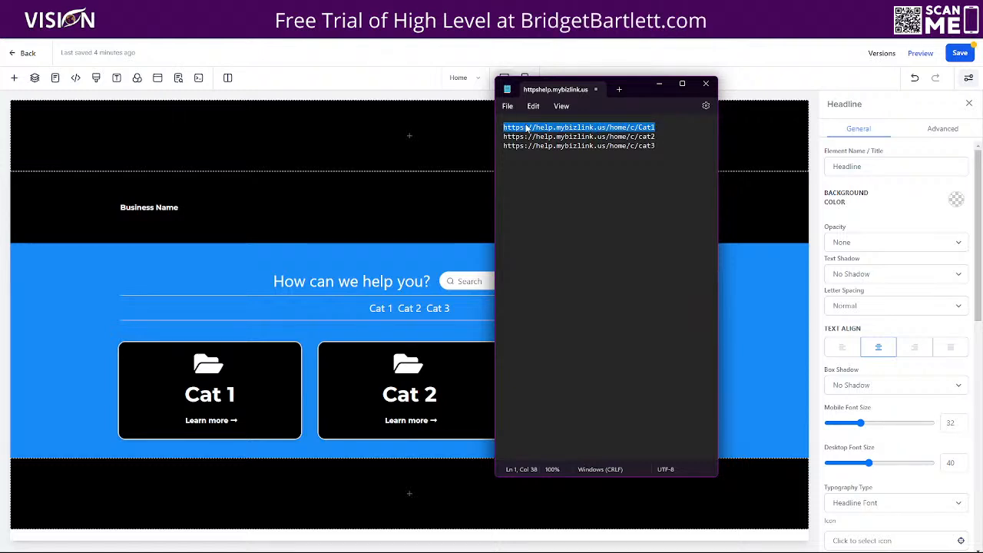
left_click(188, 427)
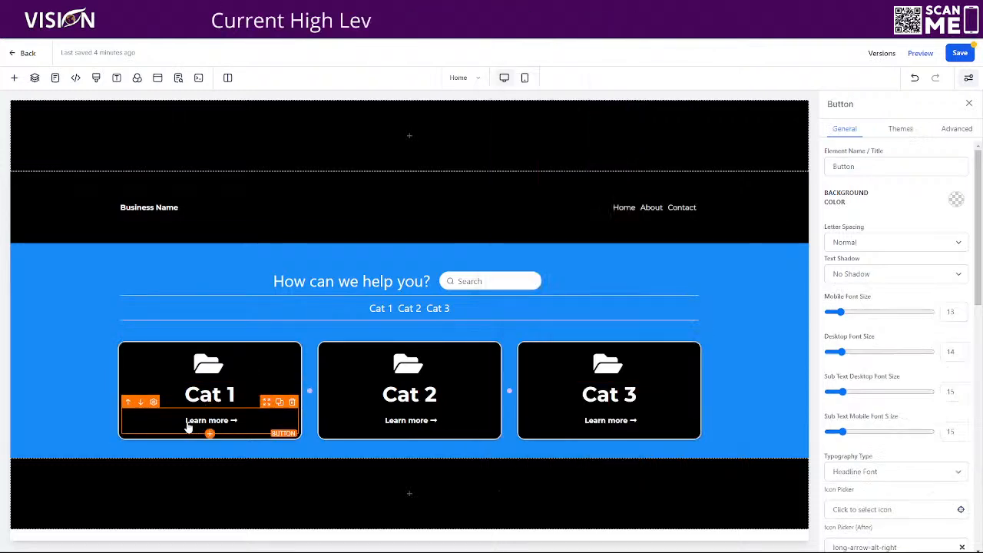
scroll(859, 461, "down", 10)
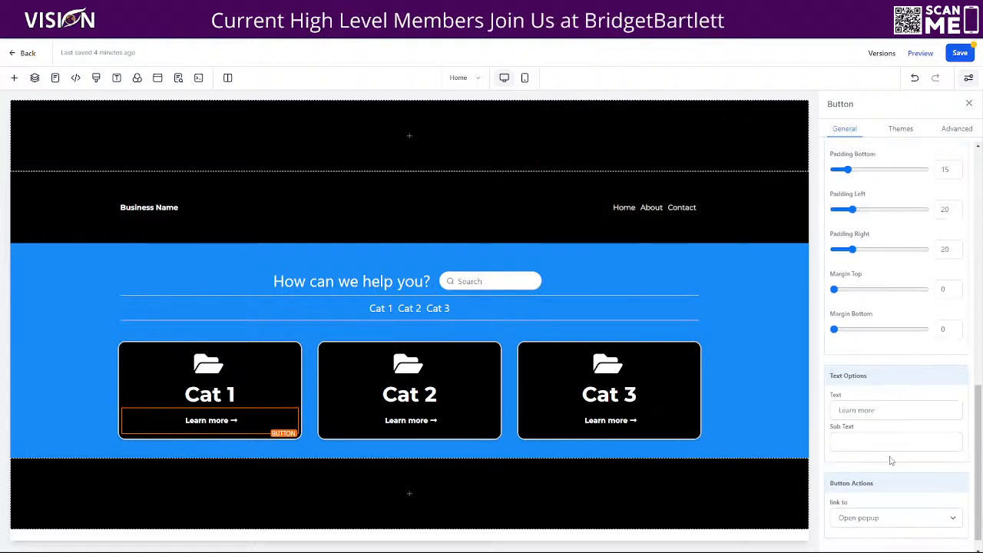
left_click(861, 506)
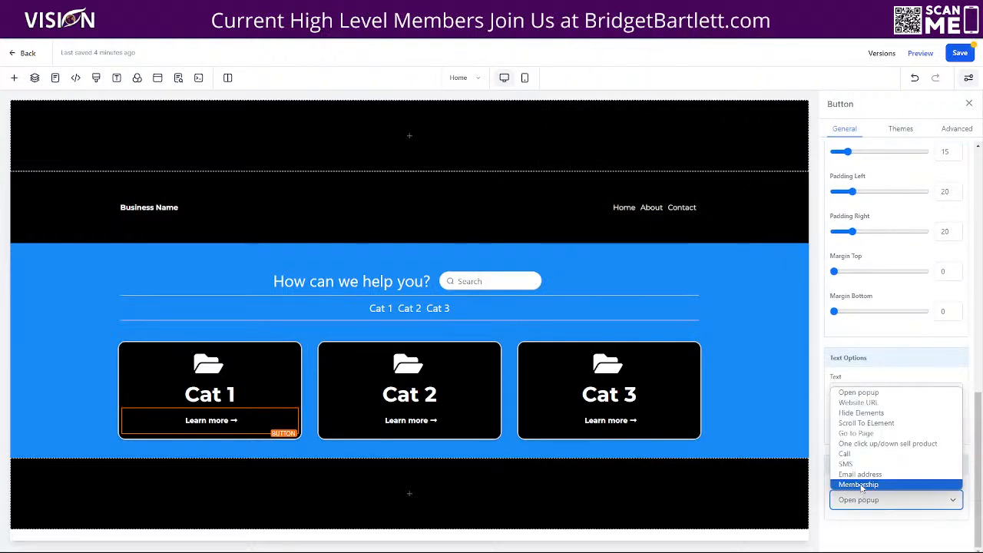
left_click(859, 404)
left_click(838, 530)
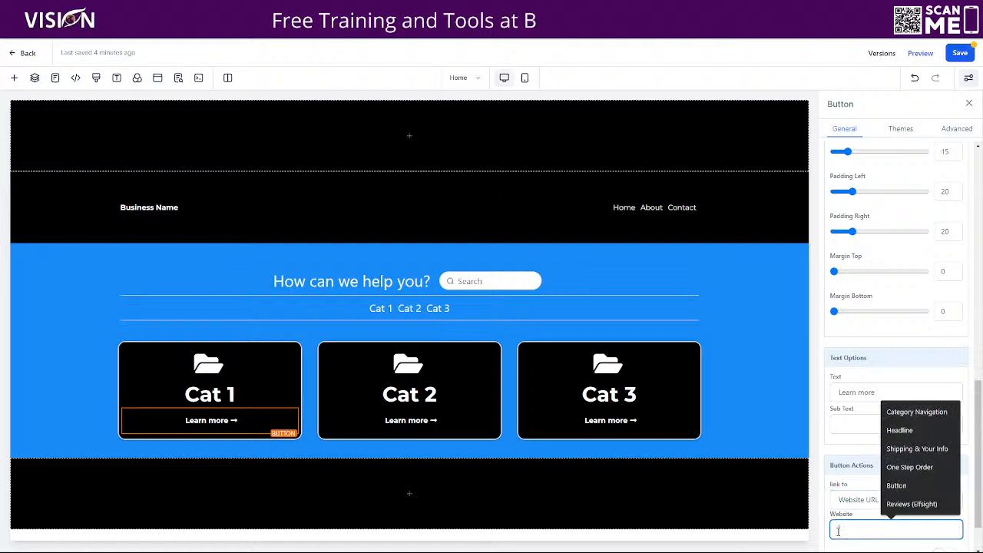
key("ctrl+v")
mouse_move(930, 549)
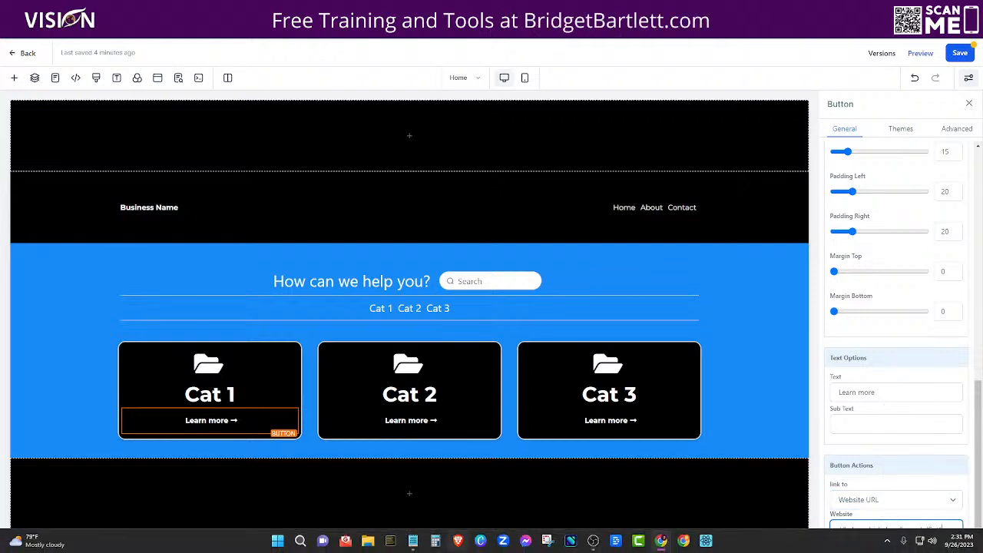
left_click(412, 541)
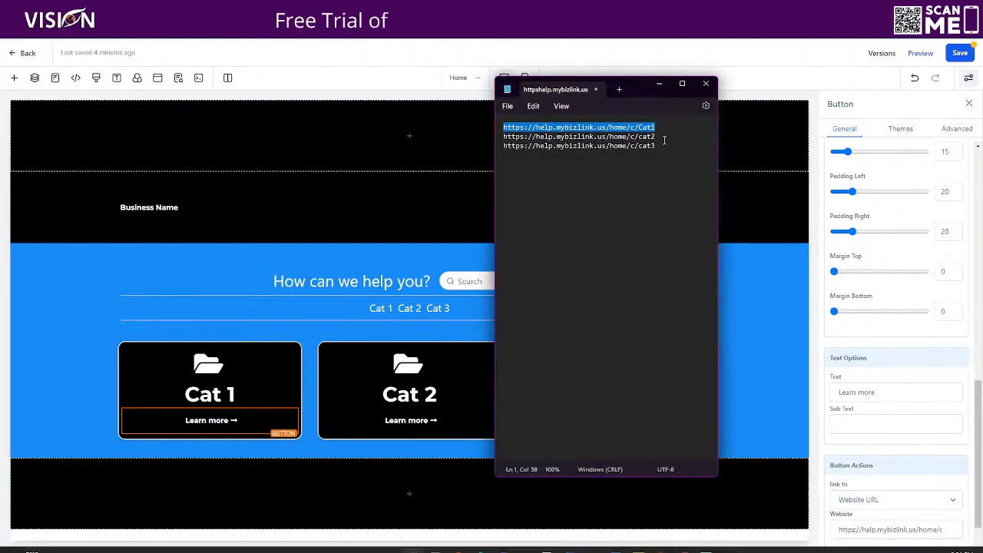
left_click_drag(655, 136, 503, 137)
key("ctrl+c")
left_click(390, 426)
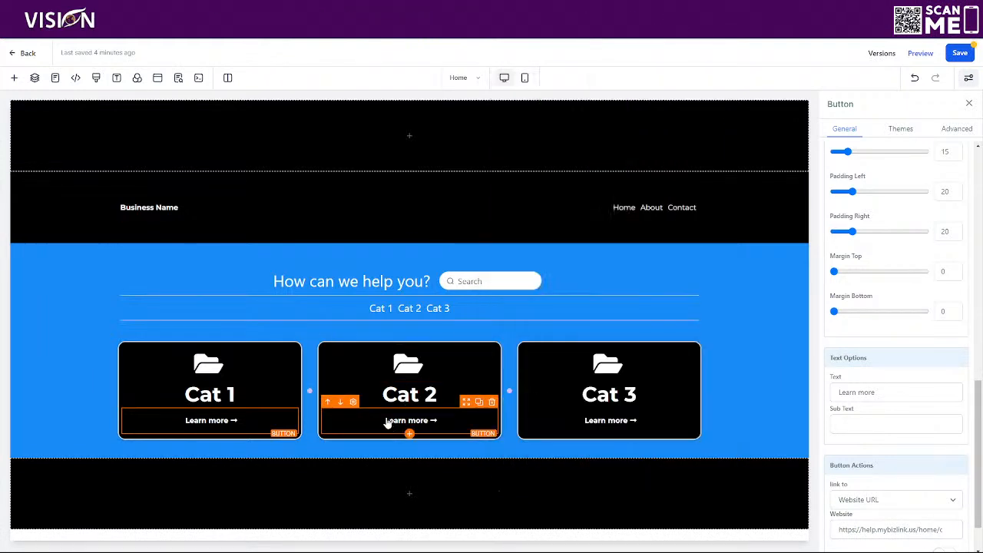
left_click(851, 500)
left_click(874, 404)
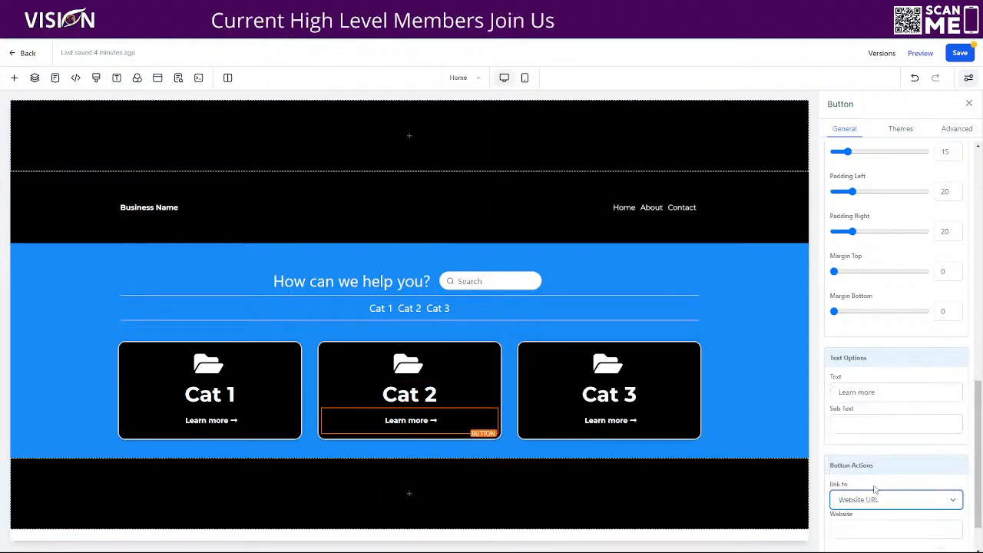
left_click(849, 535)
key("ctrl+v")
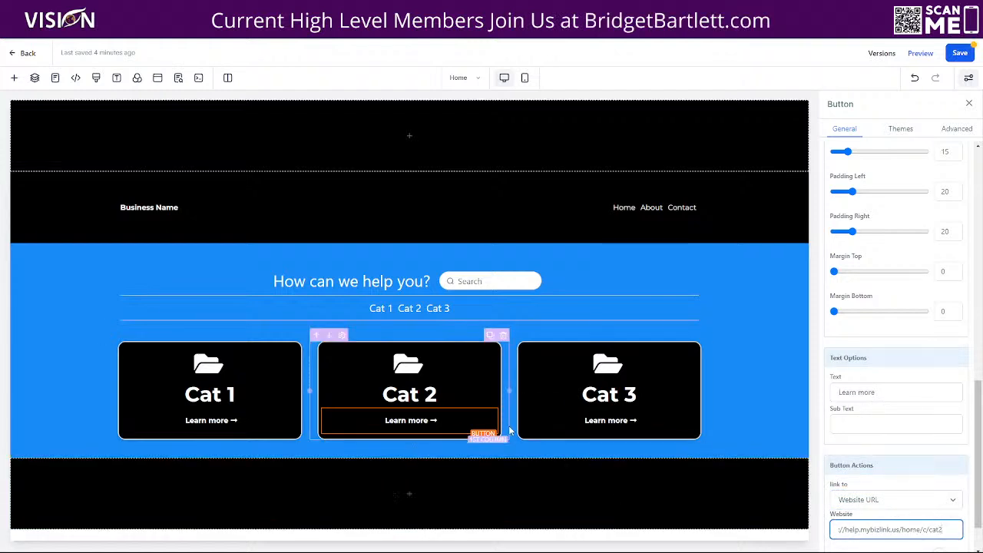
mouse_move(582, 546)
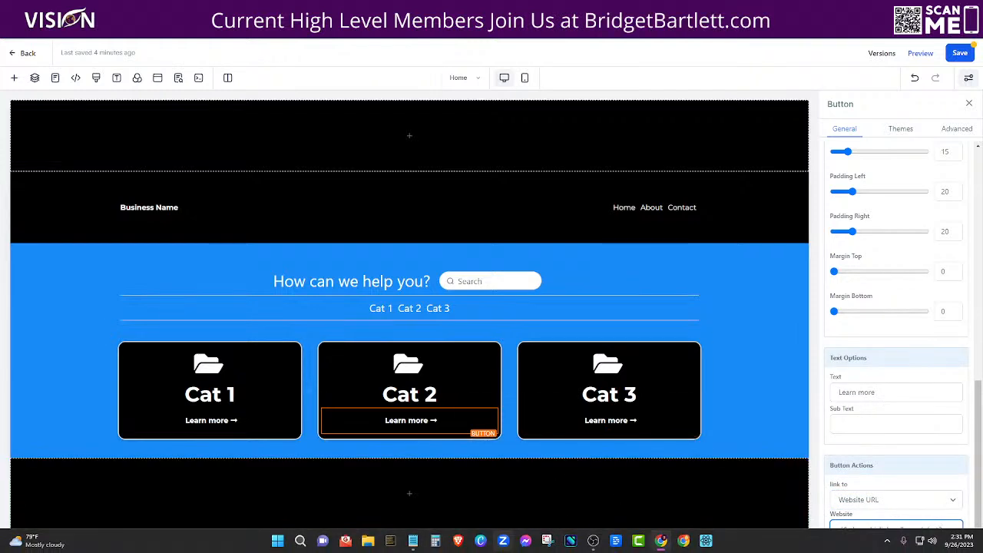
left_click(412, 541)
left_click_drag(655, 146, 493, 141)
key("ctrl+c")
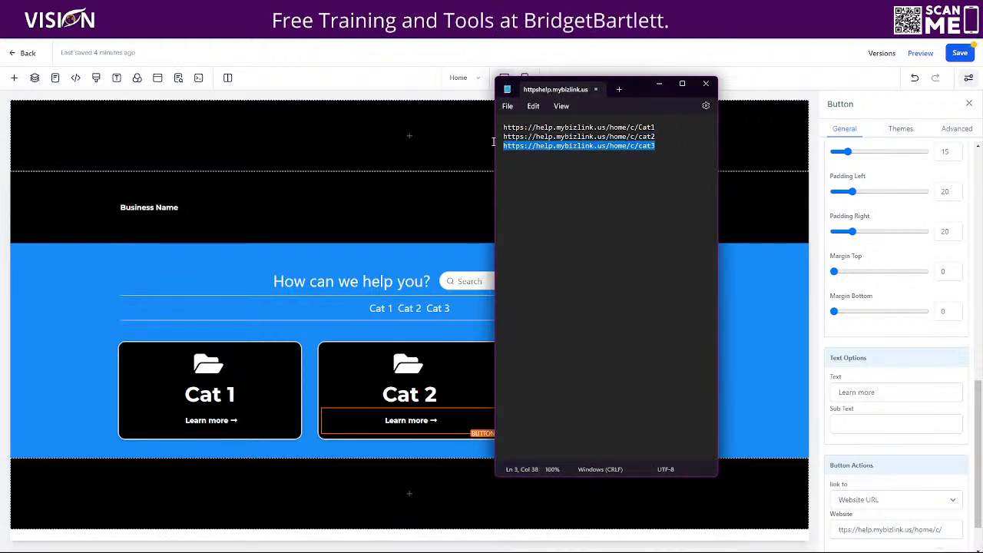
left_click(440, 361)
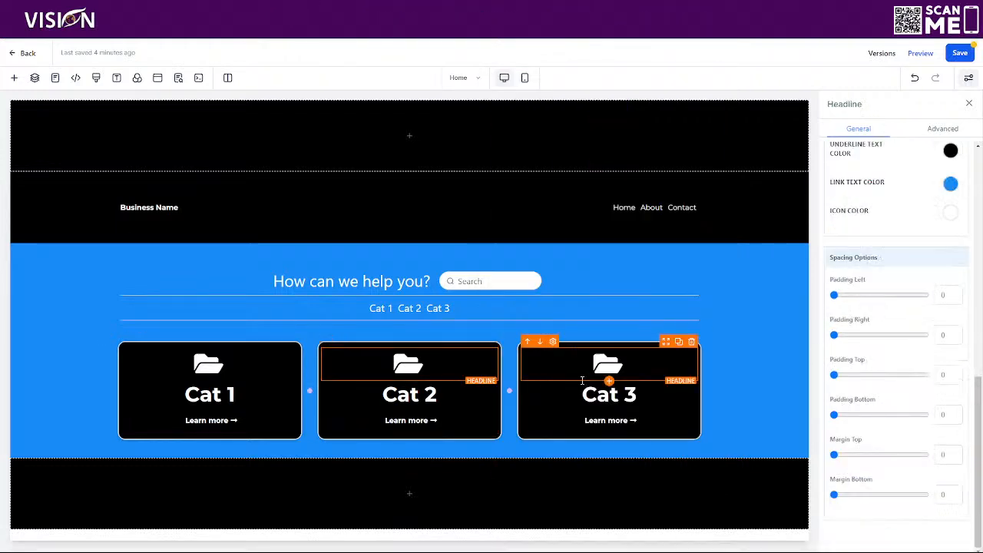
left_click(606, 424)
scroll(887, 459, "down", 1)
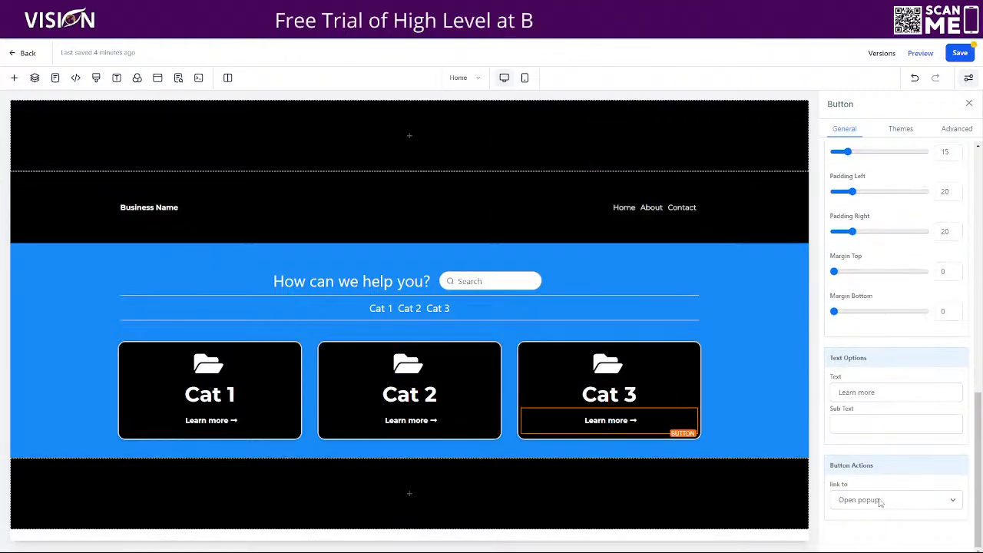
left_click(878, 500)
left_click(866, 402)
left_click(864, 530)
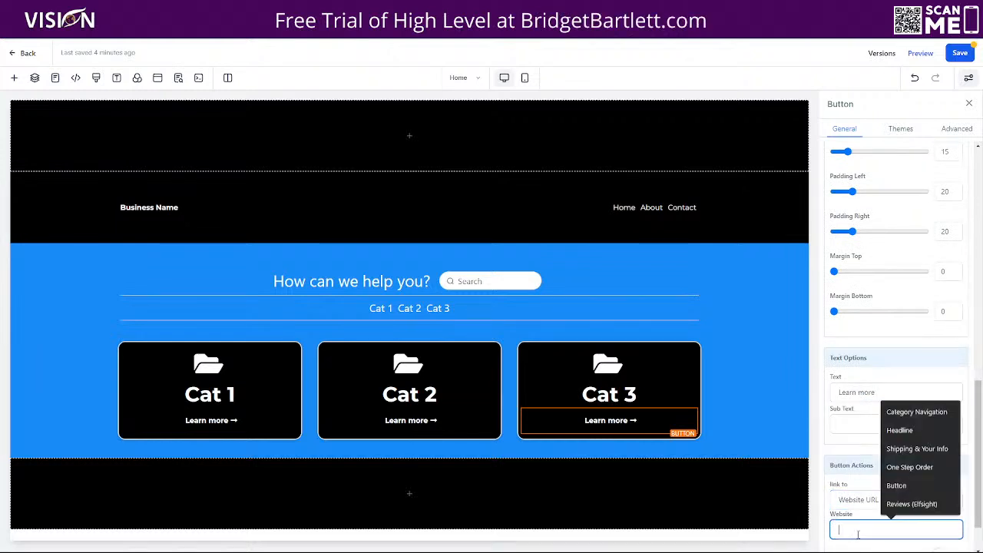
key("ctrl+v")
left_click(960, 52)
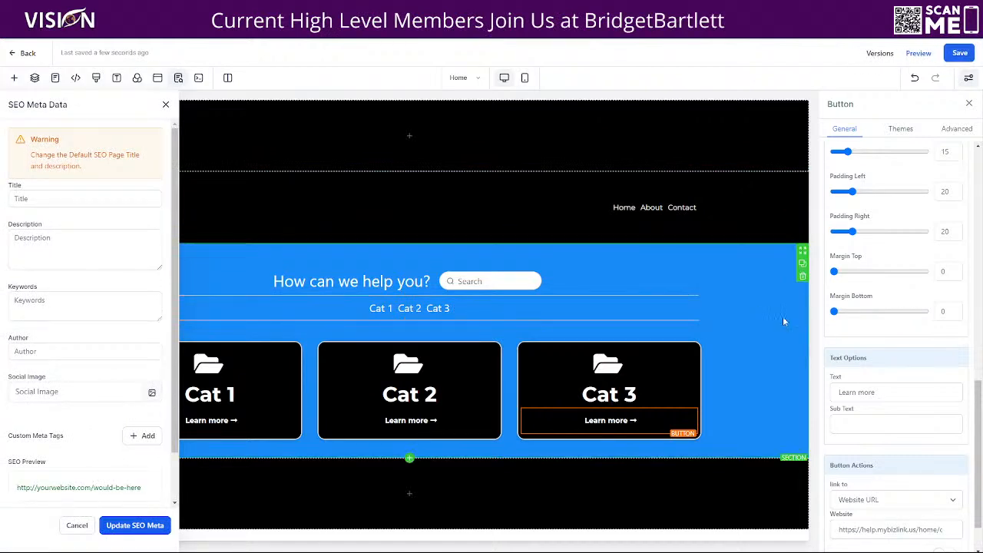
left_click(166, 105)
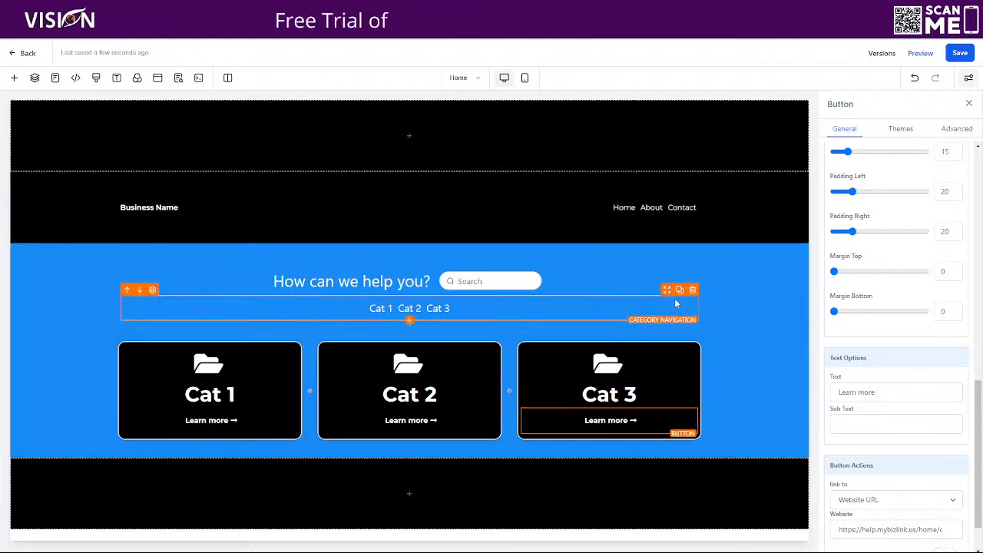
Delete the category navigation element above the cards and the empty section above the page header.
left_click(692, 291)
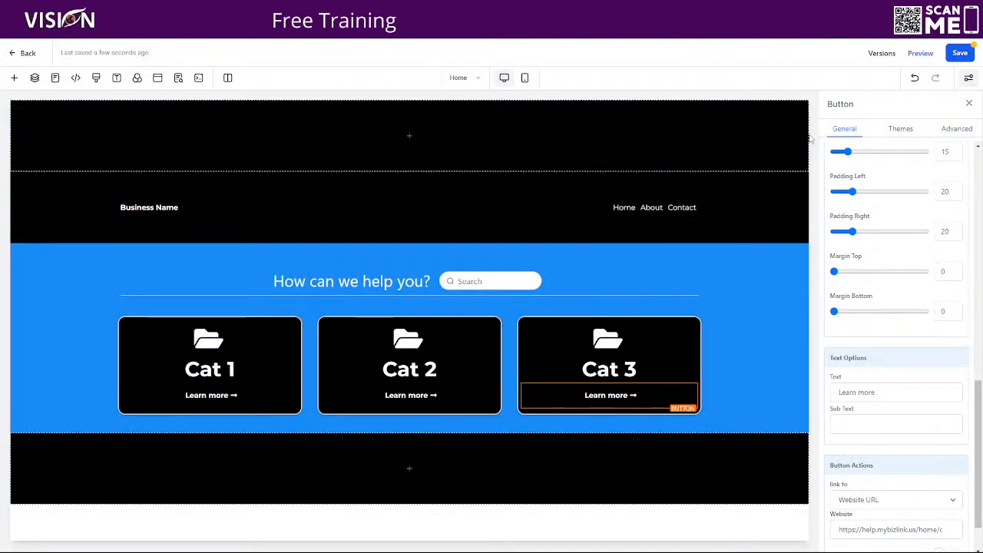
left_click(805, 137)
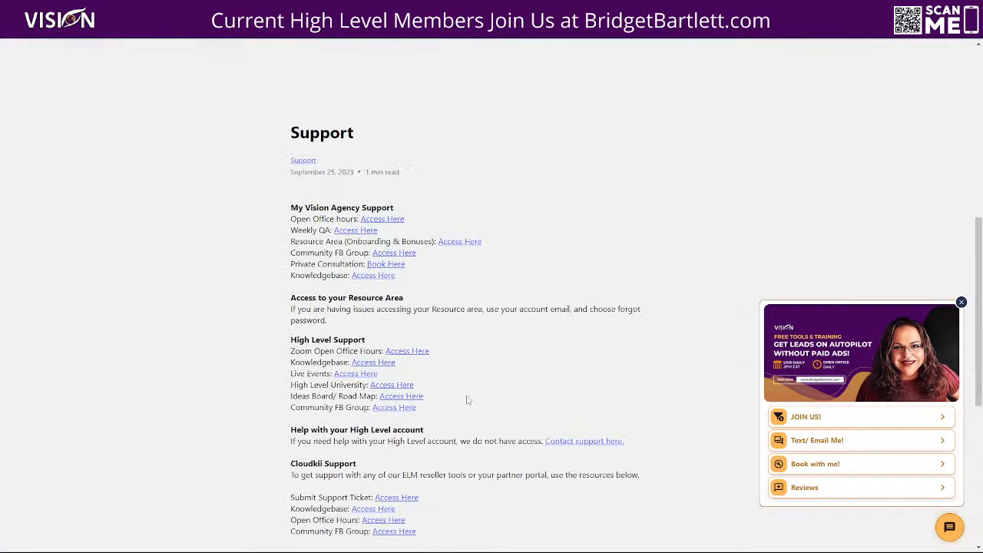
Review the live example Support article, following its links back to the blog listing and the knowledge base home page.
scroll(434, 382, "down", 5)
left_click(309, 290)
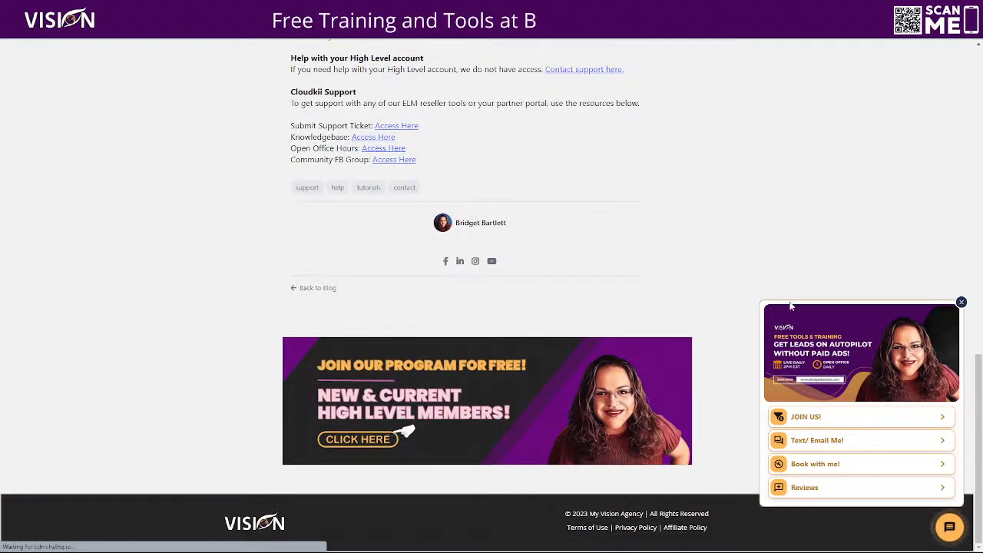
scroll(680, 356, "down", 3)
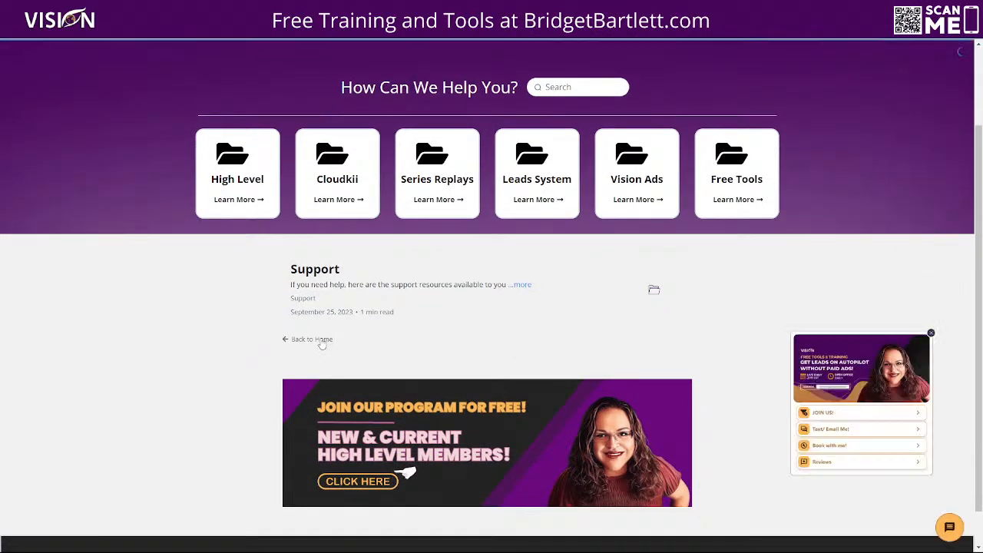
left_click(321, 341)
scroll(529, 343, "down", 2)
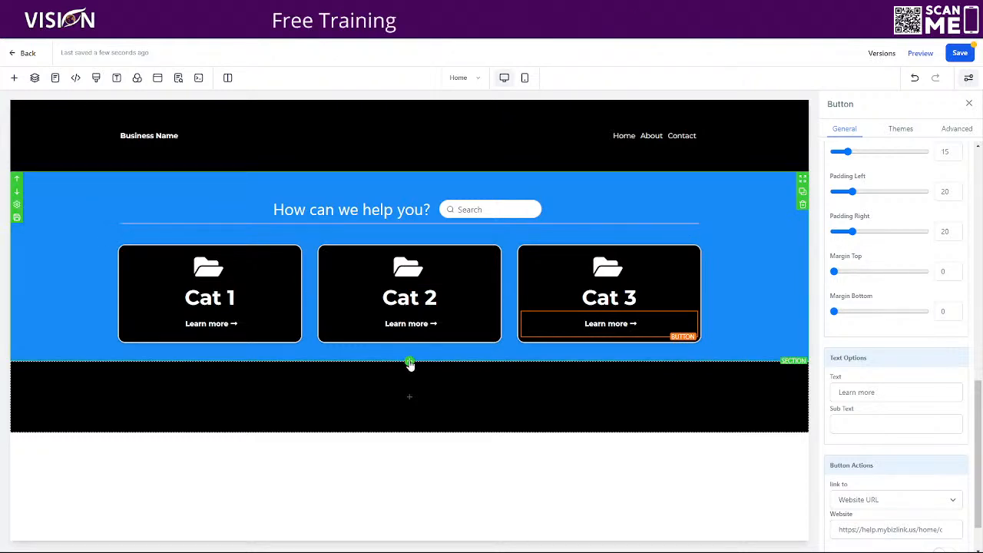
Add a full-width section with a one-column row directly below the category cards section.
left_click(410, 362)
left_click_drag(150, 158, 435, 395)
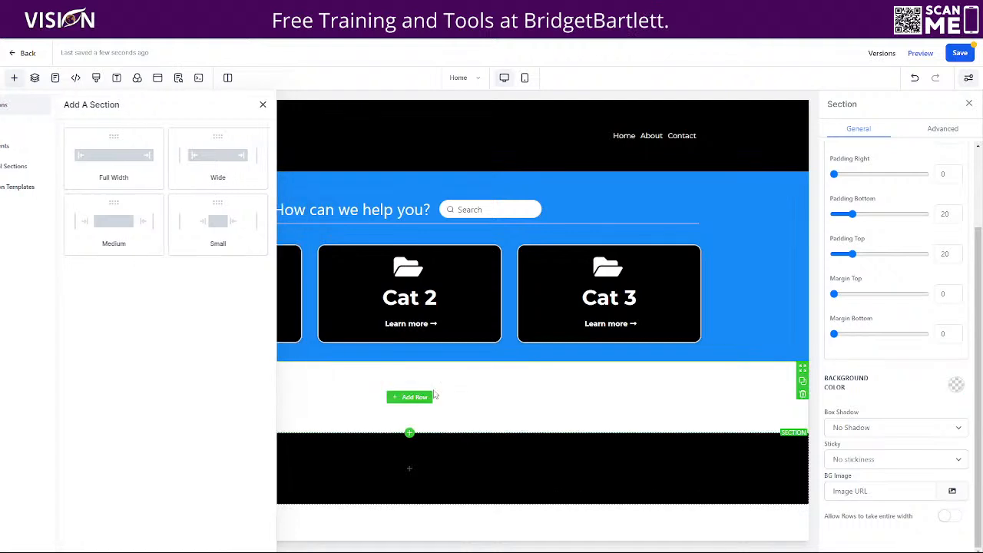
left_click(430, 397)
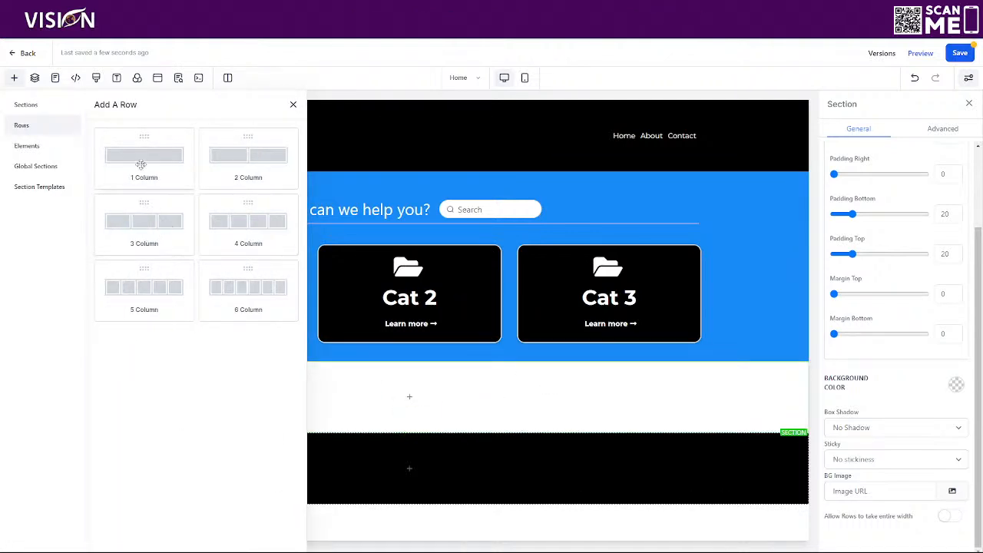
left_click_drag(141, 164, 425, 438)
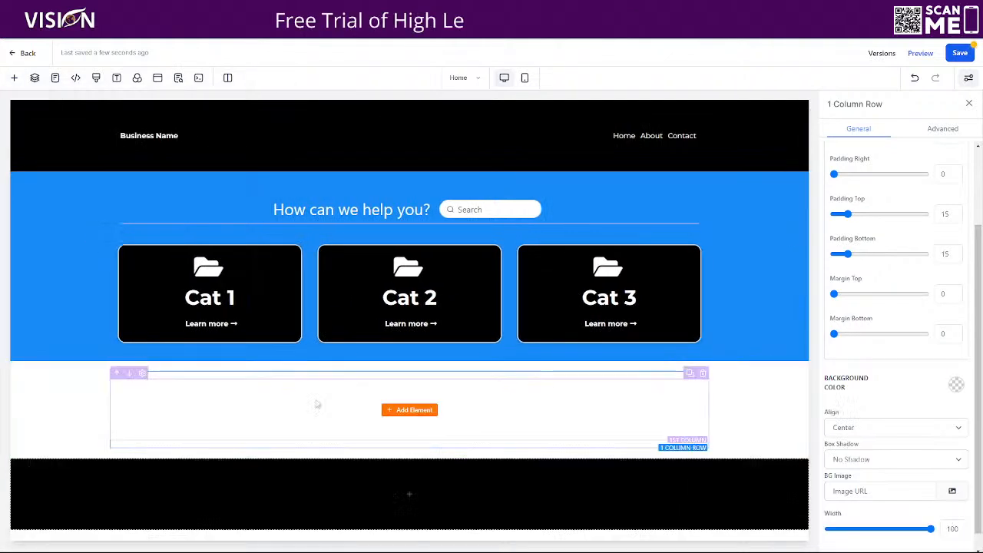
Add a Blog Posts element to the new row and set its categories to All Posts.
left_click(423, 412)
scroll(119, 317, "down", 2)
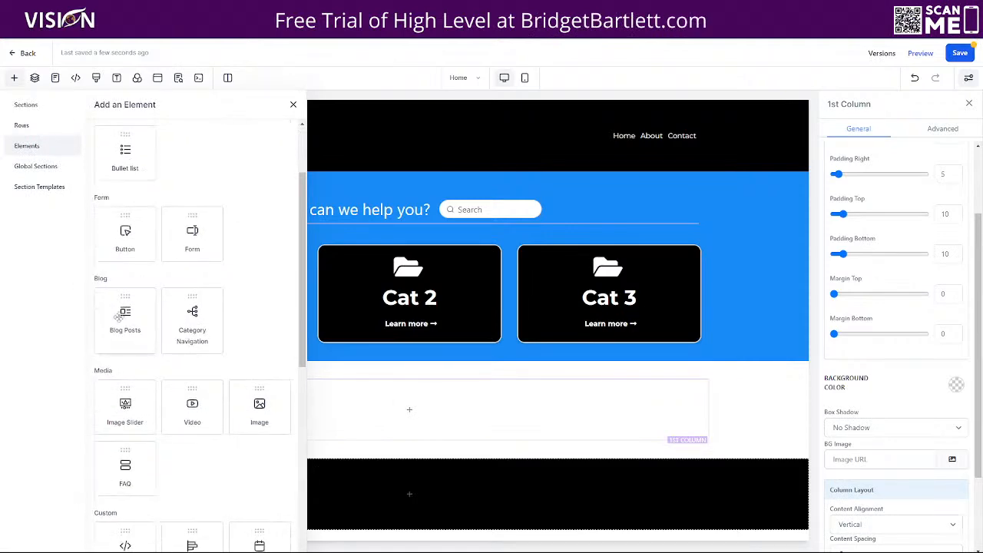
left_click_drag(119, 317, 400, 434)
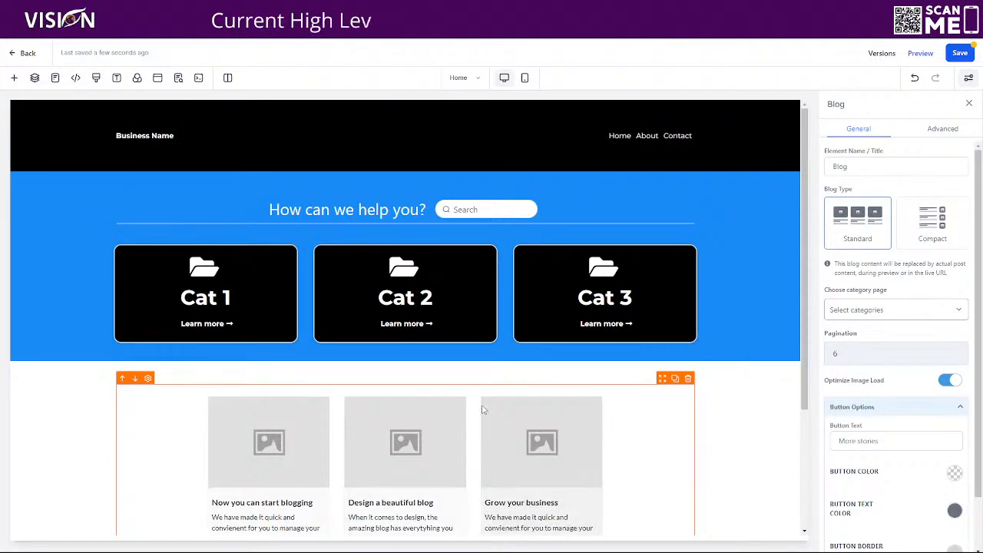
scroll(482, 410, "down", 2)
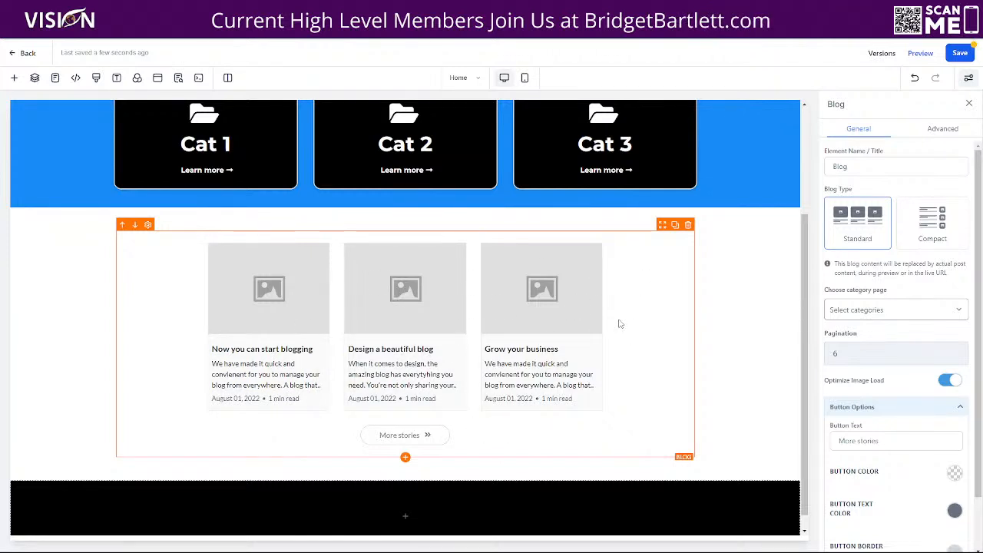
left_click(864, 310)
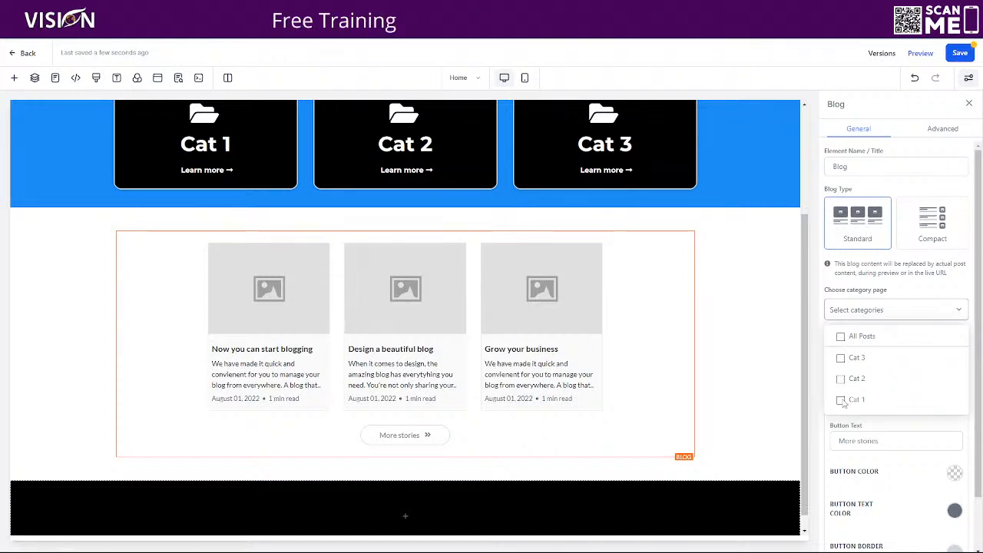
left_click(842, 338)
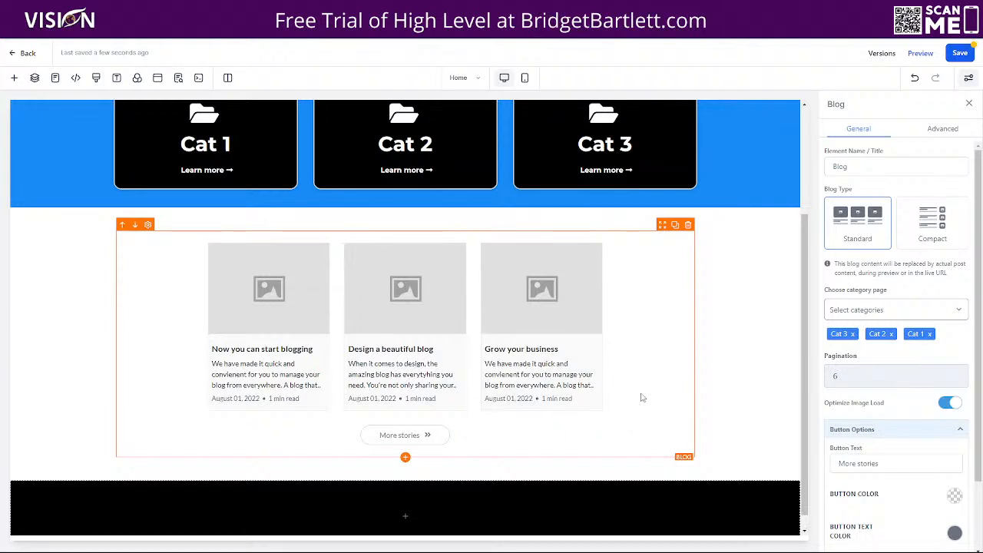
Style the blog element's More stories button with a blue fill, white text and light grey border, and save the page.
scroll(891, 423, "down", 1)
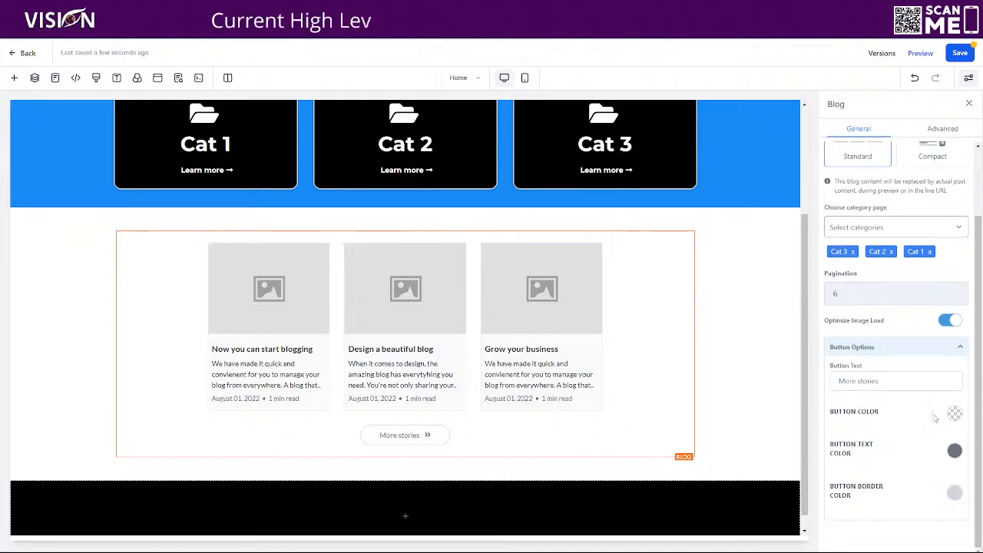
left_click(953, 413)
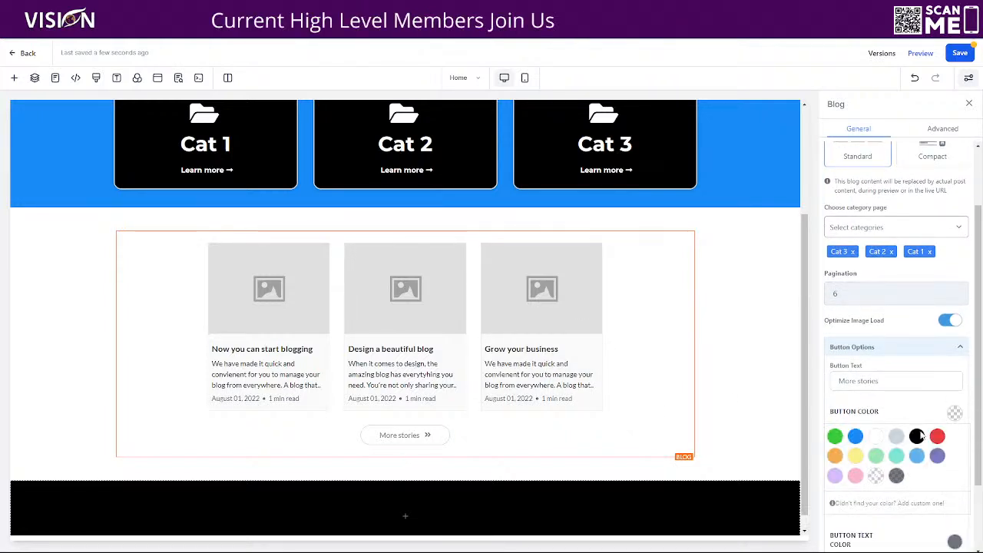
left_click(856, 436)
scroll(895, 445, "down", 2)
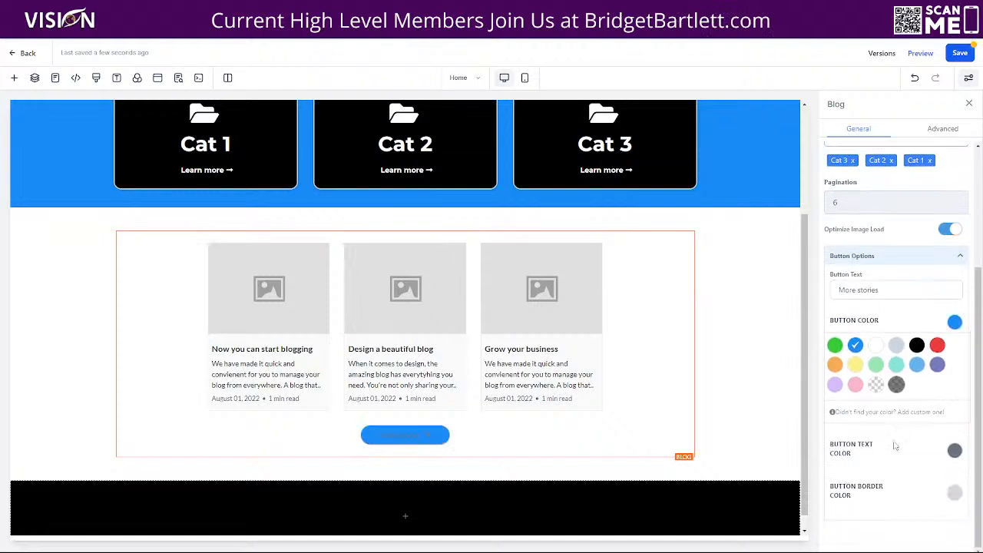
left_click(955, 452)
scroll(921, 430, "down", 2)
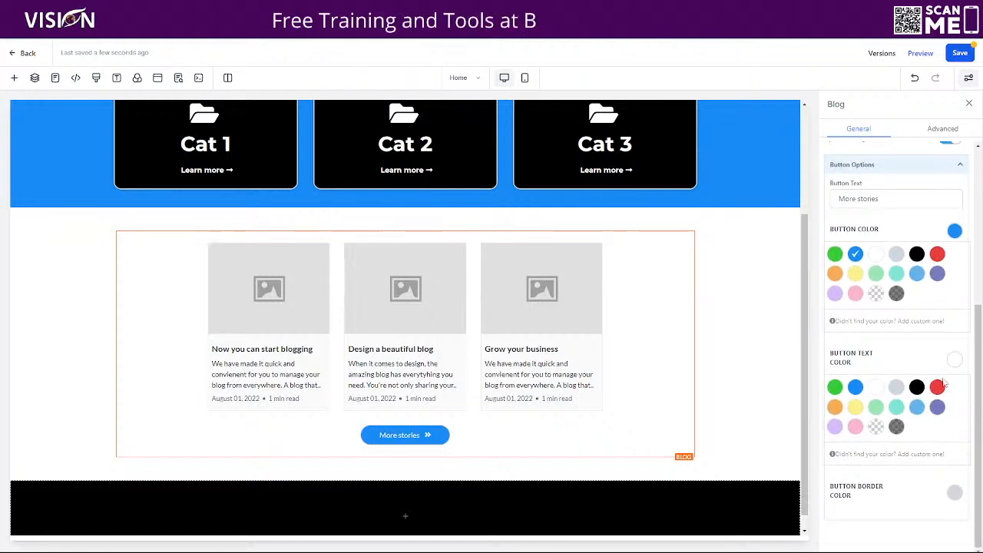
left_click(955, 493)
scroll(906, 484, "down", 2)
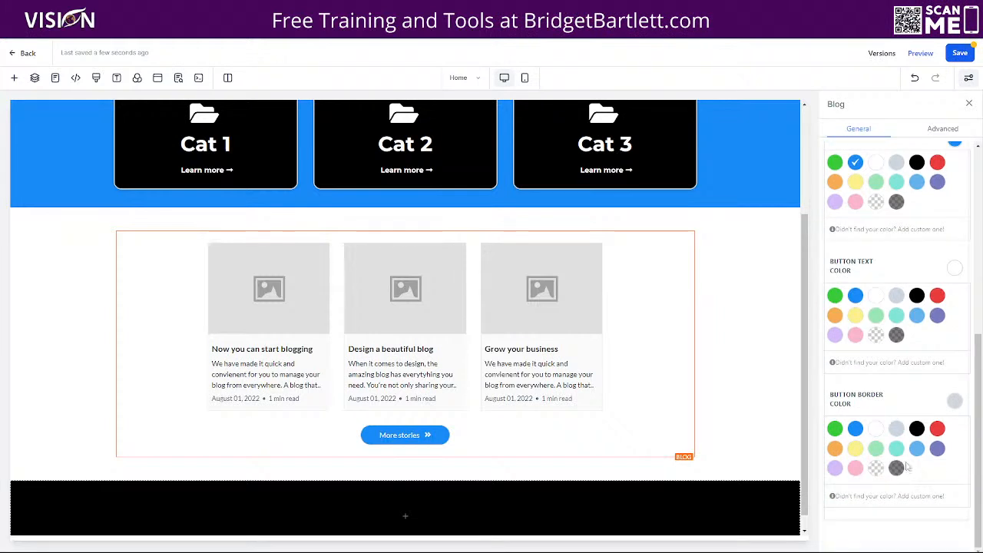
left_click(896, 427)
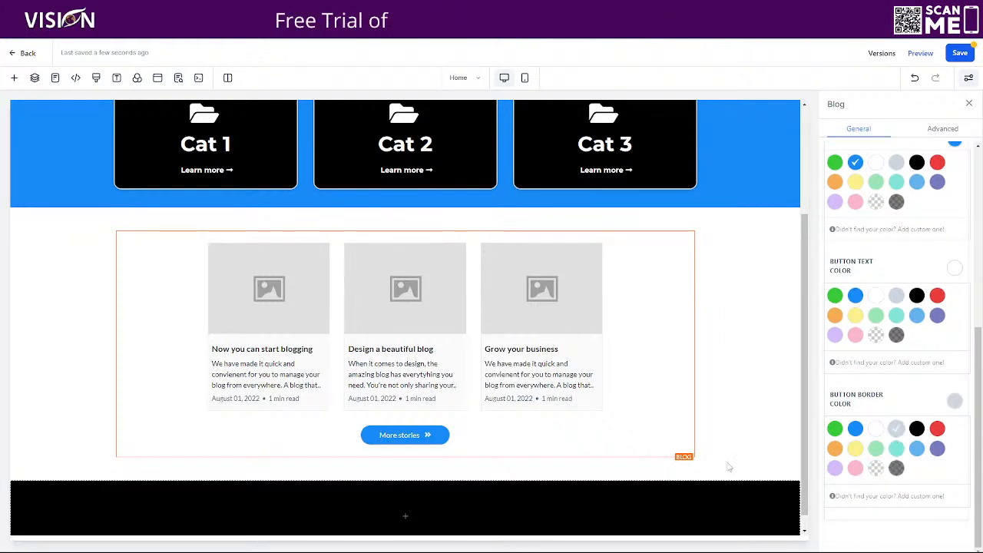
left_click(960, 56)
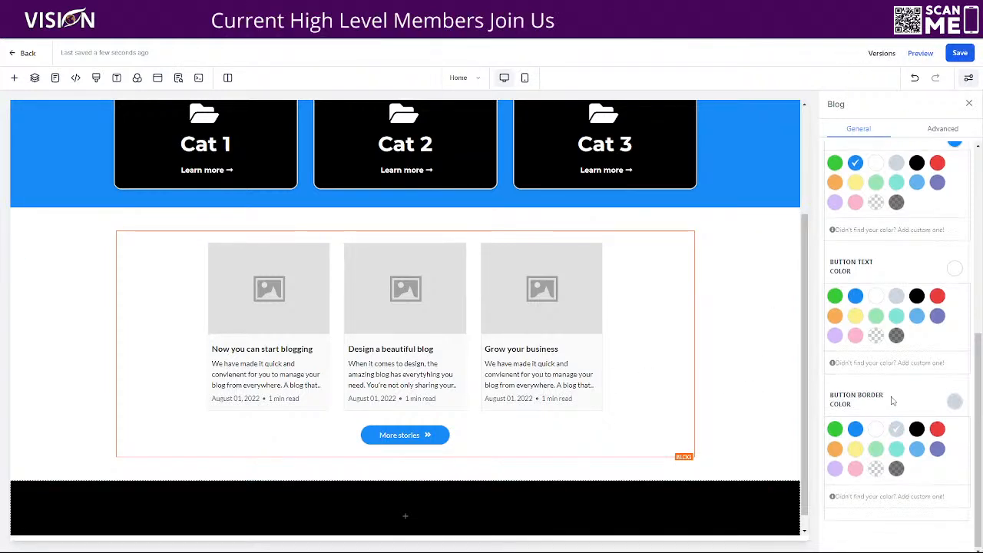
Preview the home page and review the category cards and the standard blog post list below them.
scroll(910, 238, "up", 10)
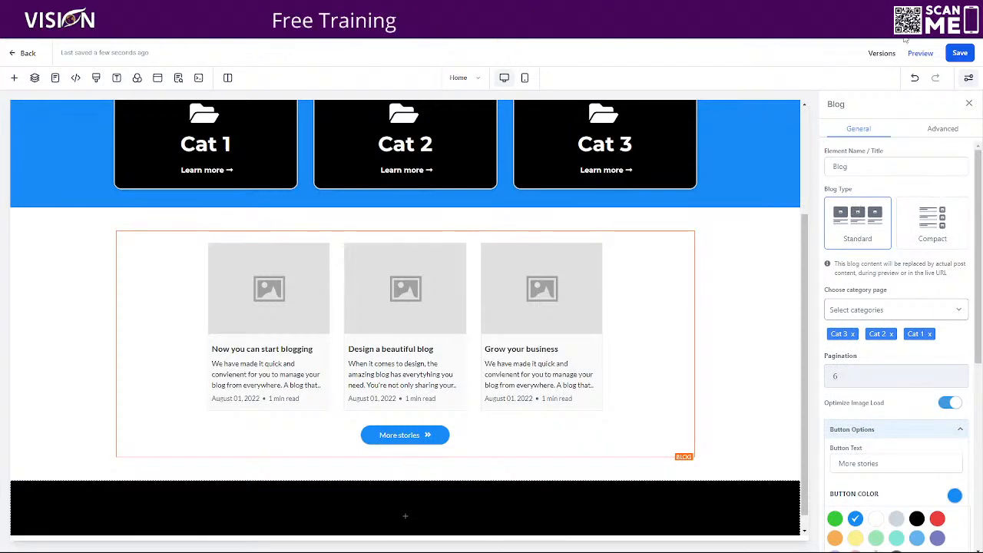
left_click(921, 54)
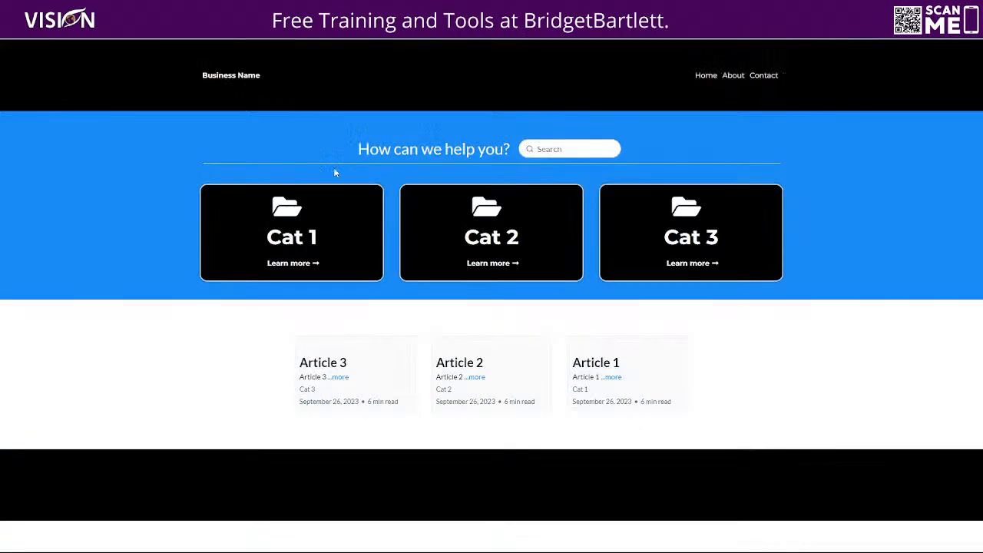
scroll(319, 368, "down", 1)
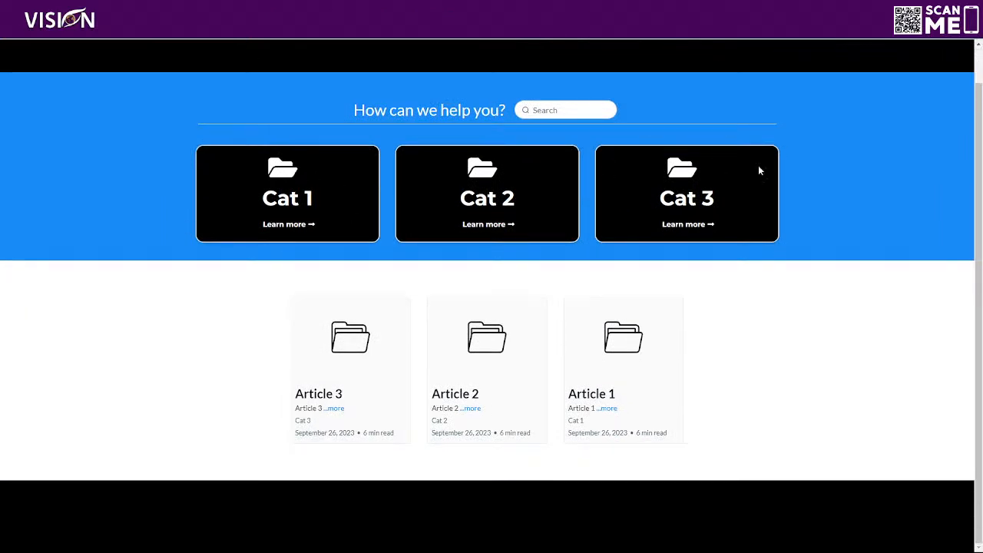
scroll(835, 222, "up", 1)
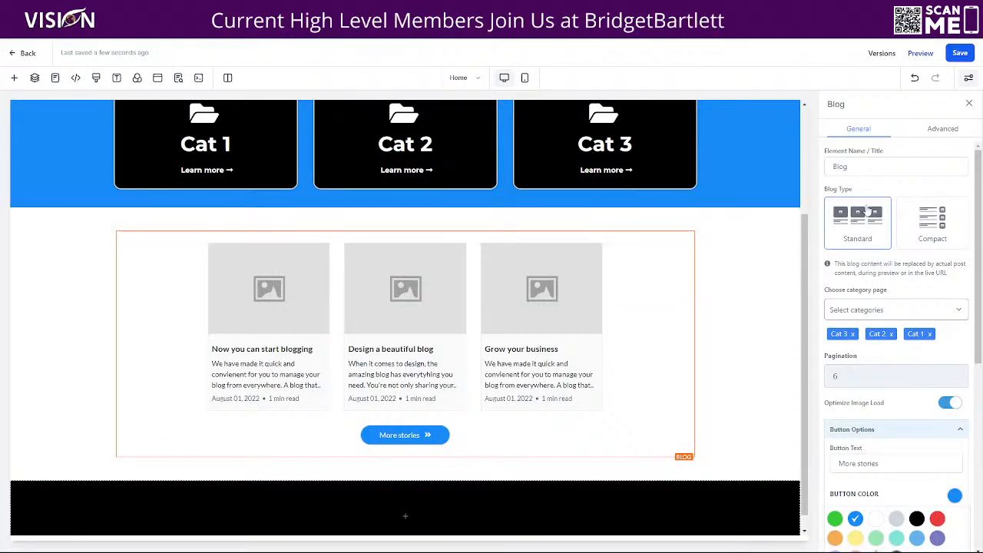
Switch the blog element's type to Compact, save the page and return to its preview.
left_click(931, 223)
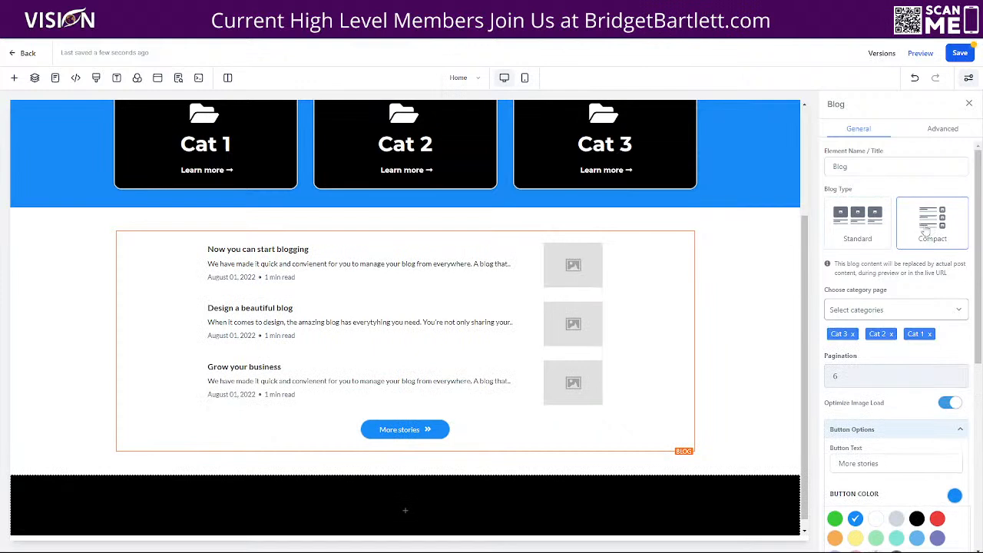
left_click(963, 53)
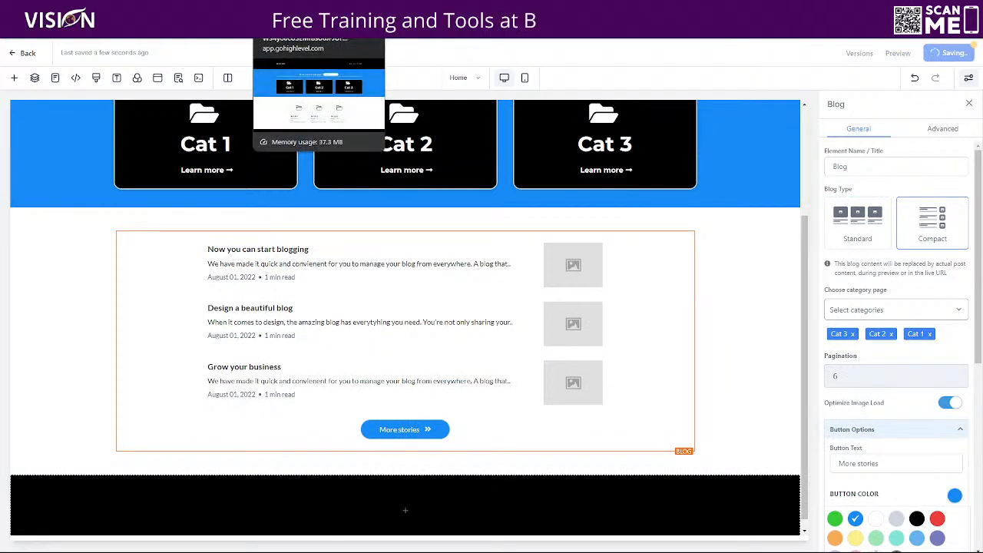
left_click(296, 9)
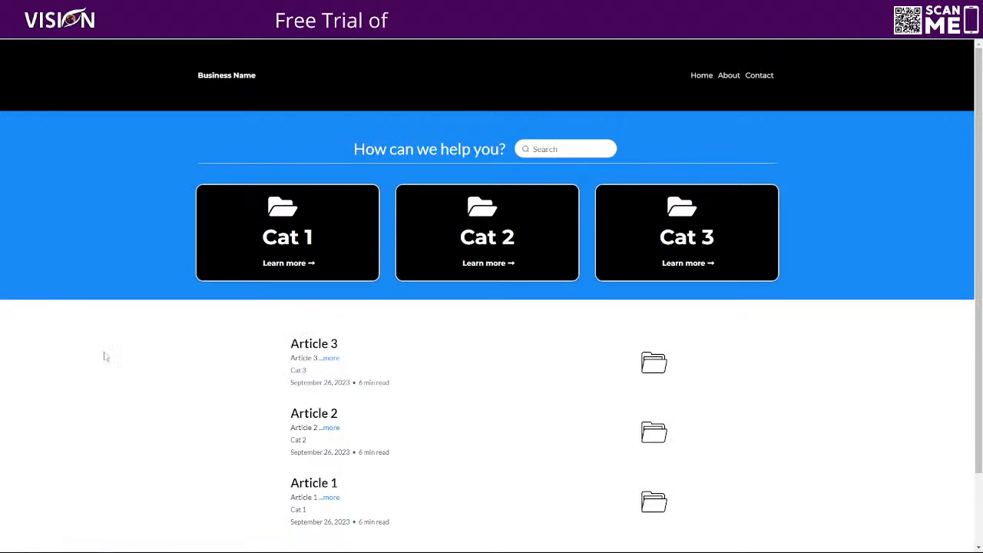
Review the compact post list in the preview and test the Cat 1 and Cat 3 card links, returning home from each category page.
scroll(115, 361, "down", 1)
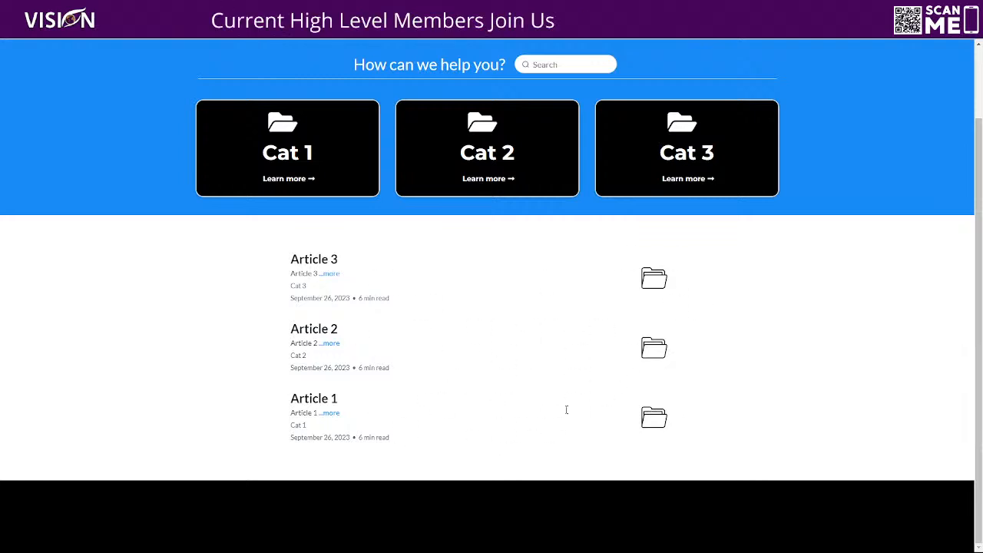
scroll(537, 391, "up", 1)
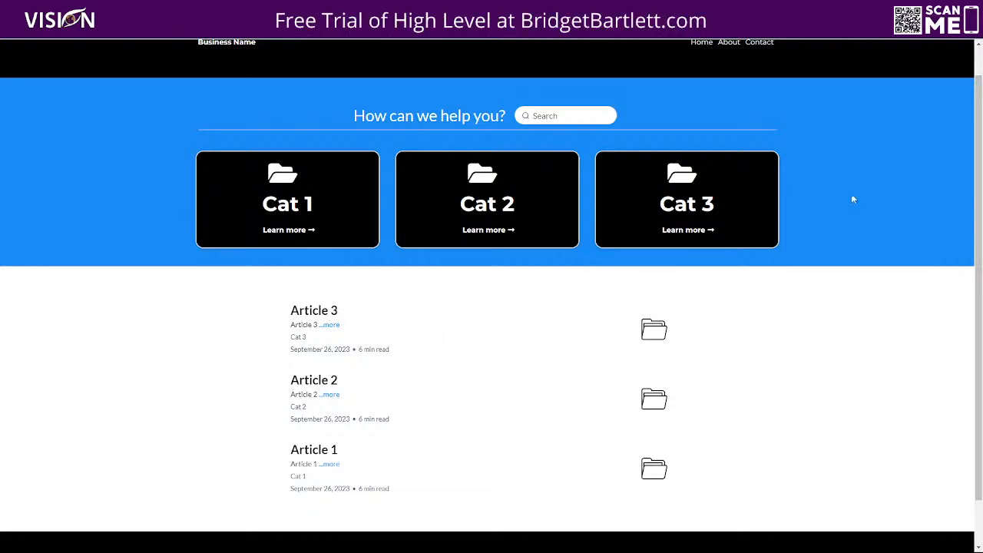
scroll(845, 390, "up", 1)
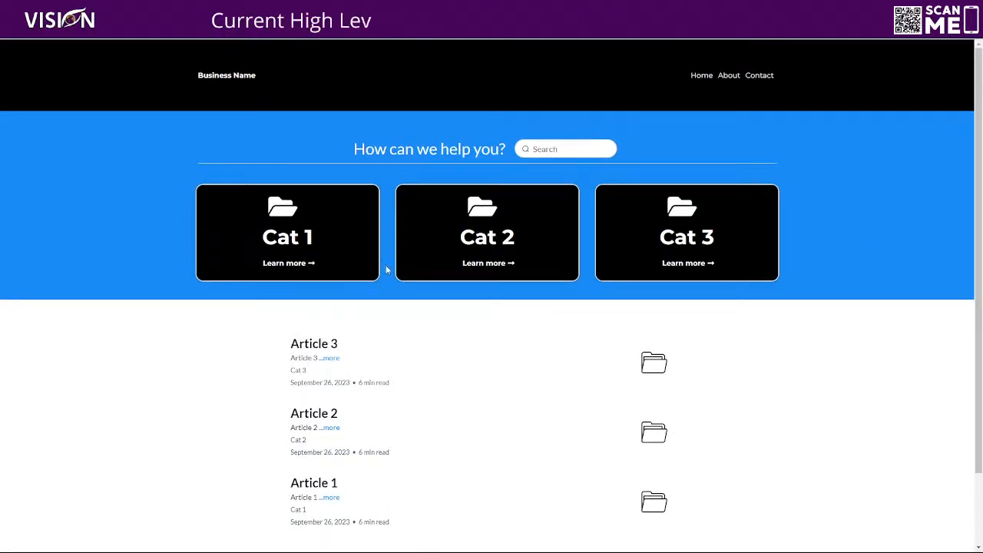
left_click(293, 265)
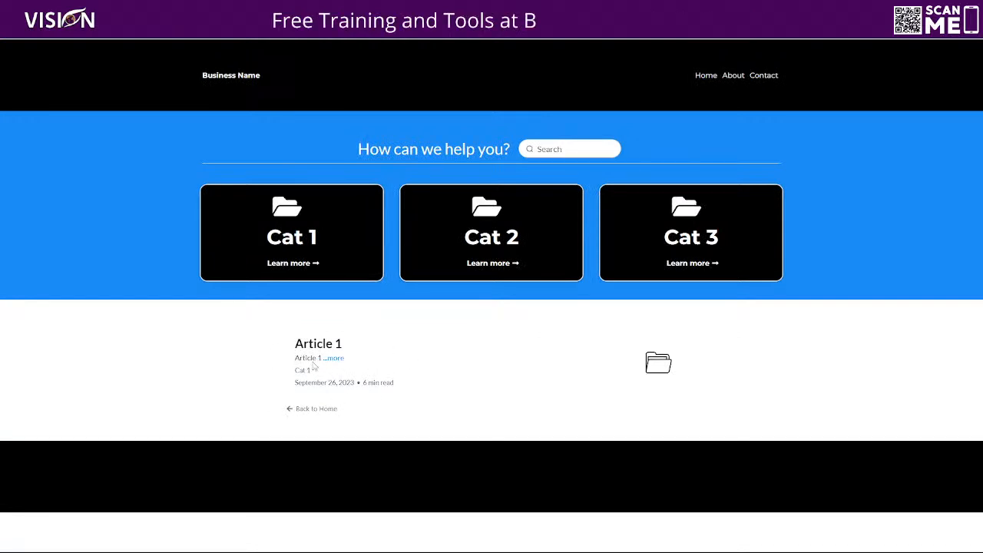
left_click(327, 413)
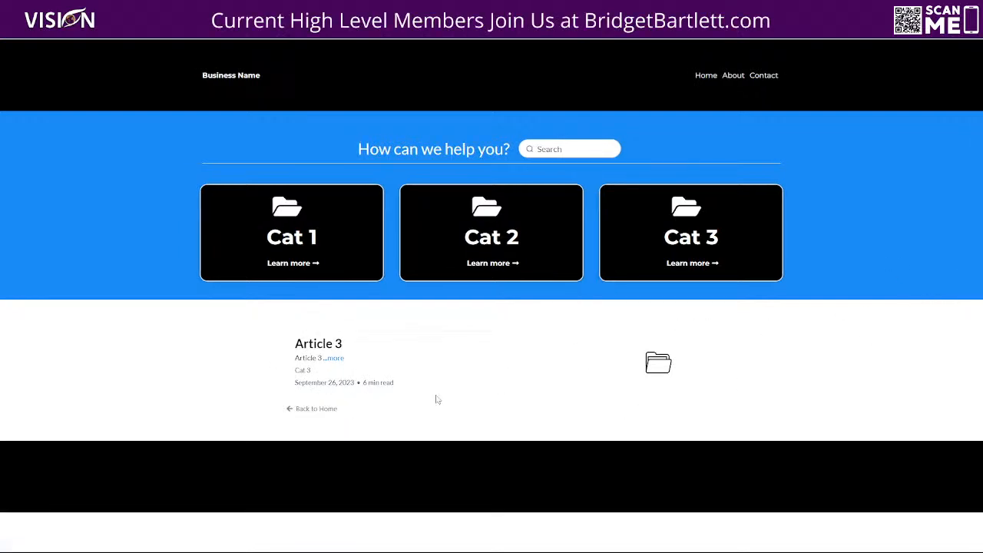
left_click(317, 412)
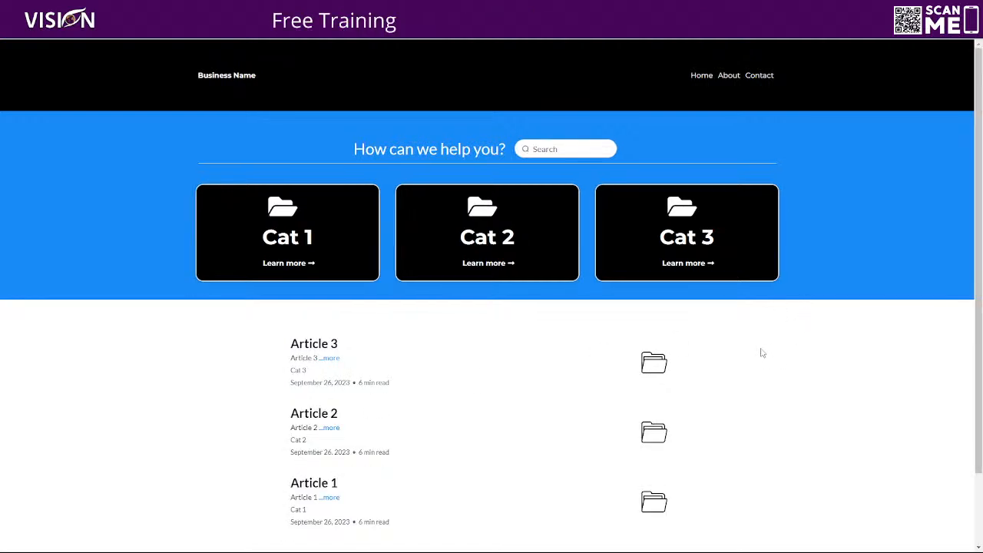